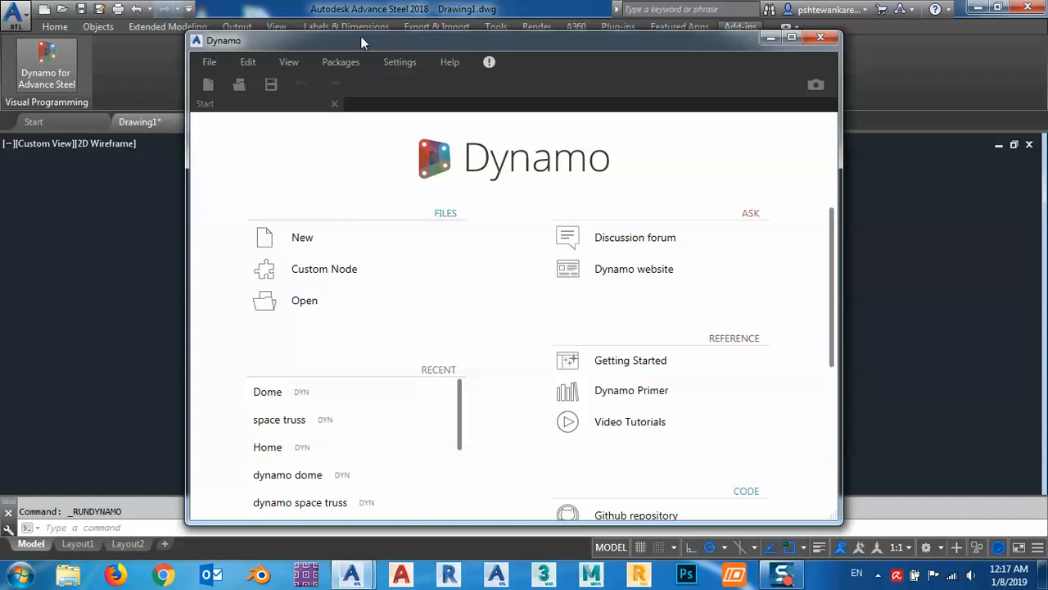
- Create a new Dynamo graph and move the Dynamo window aside so the drawing area stays visible
left_click_drag(360, 36, 372, 31)
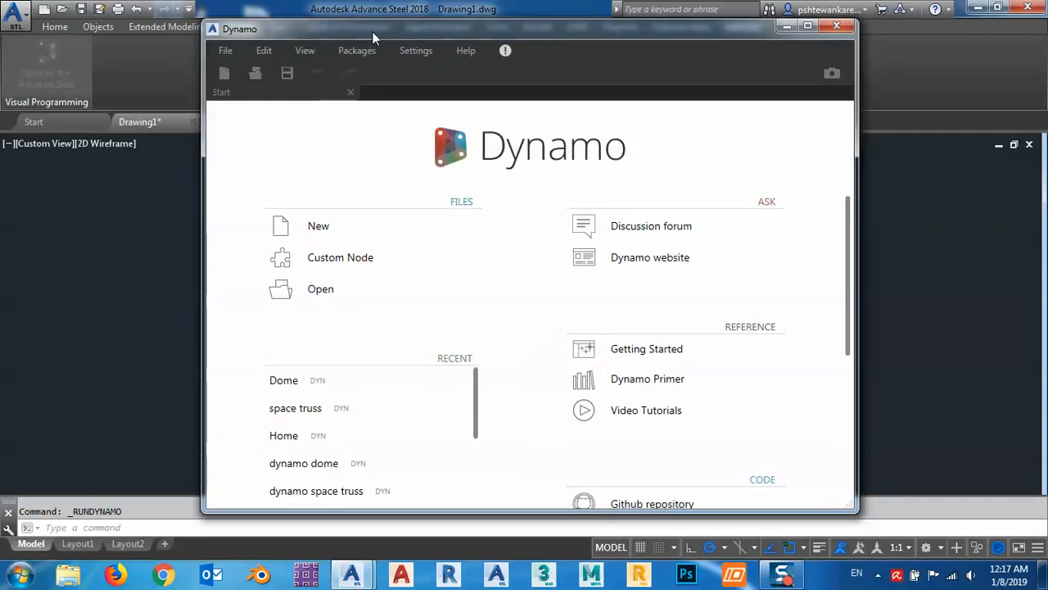
left_click(303, 226)
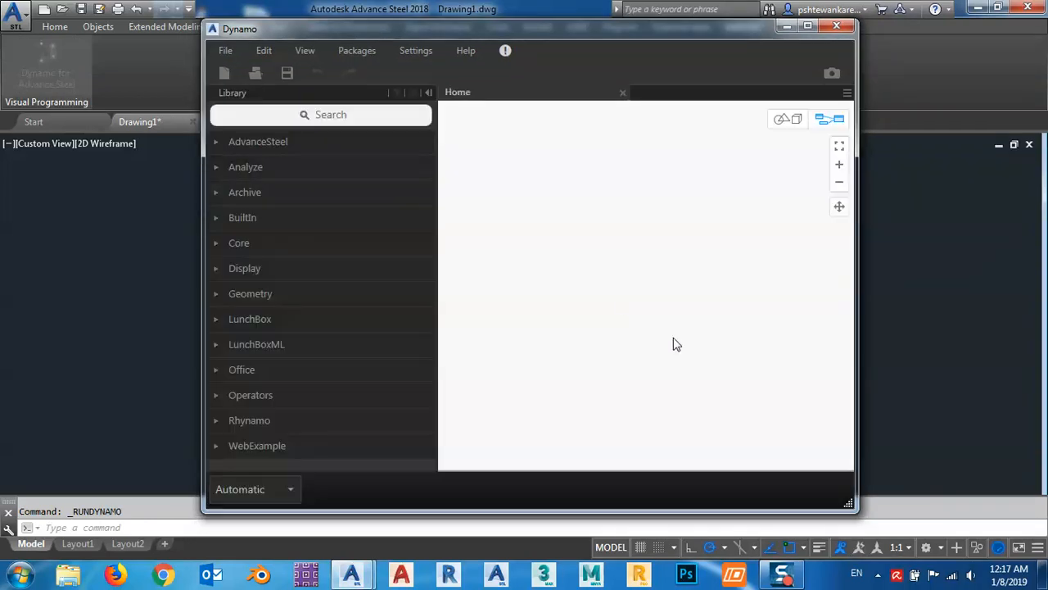
left_click(789, 125)
left_click(830, 123)
left_click_drag(459, 33, 639, 39)
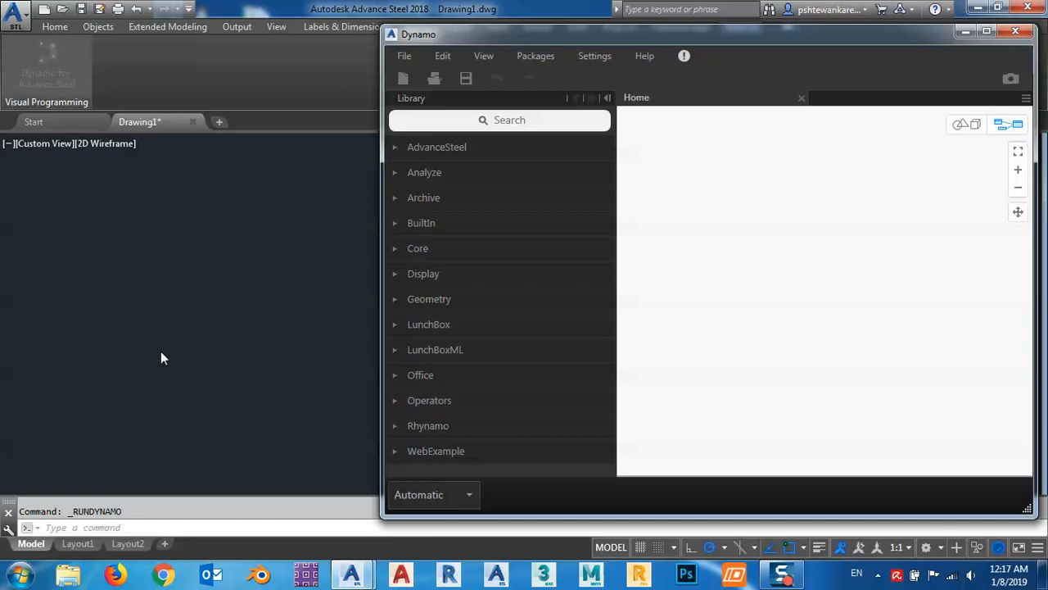
- Find the surface creation nodes with the search "surface by" and add a Surface.ByRevolve node to the upper part of the graph
left_click(528, 121)
type("sur")
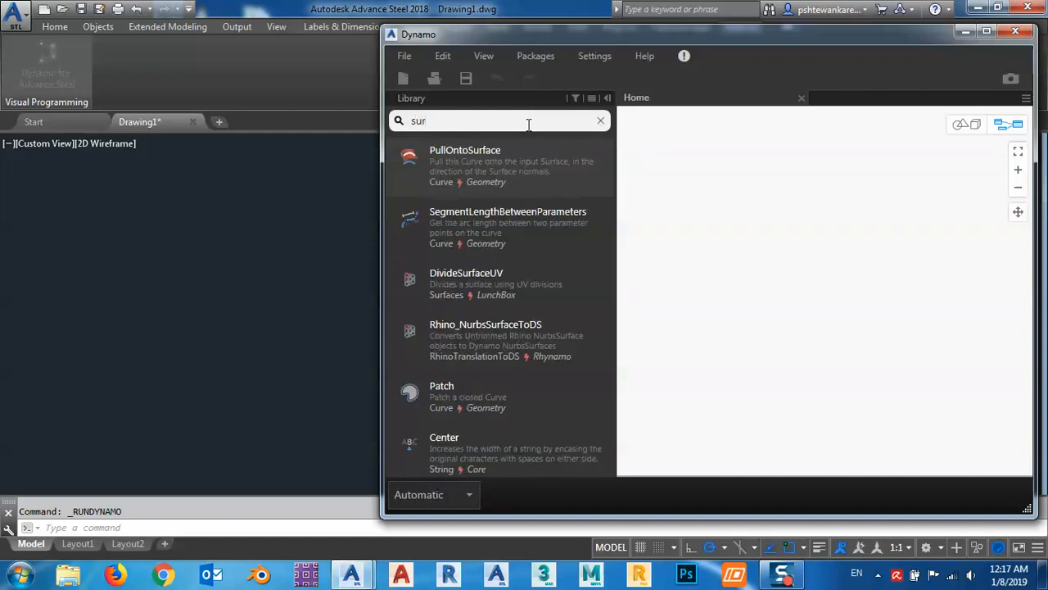
type("face")
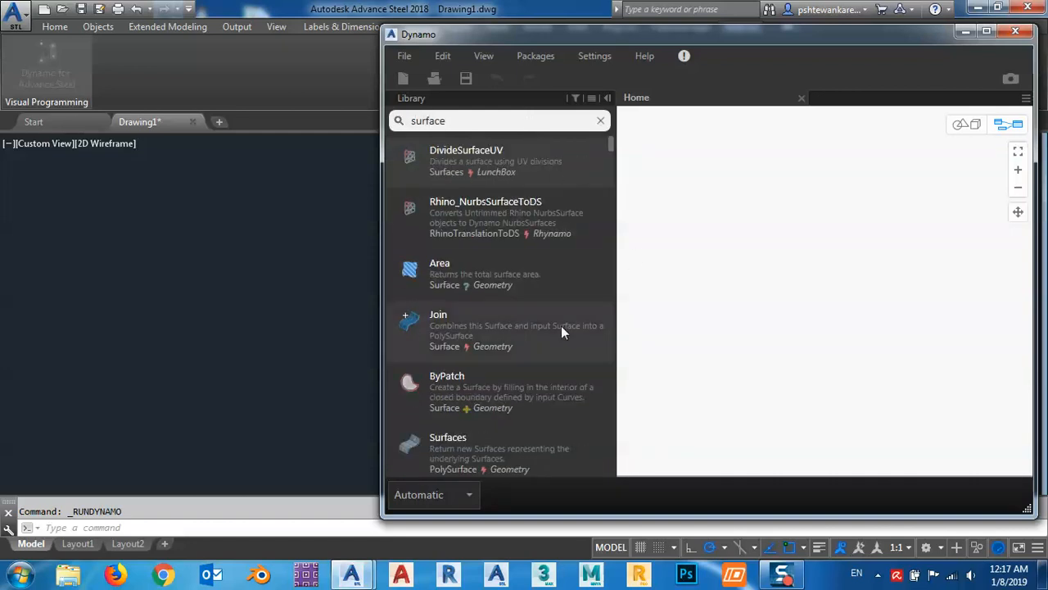
mouse_move(559, 323)
mouse_move(527, 197)
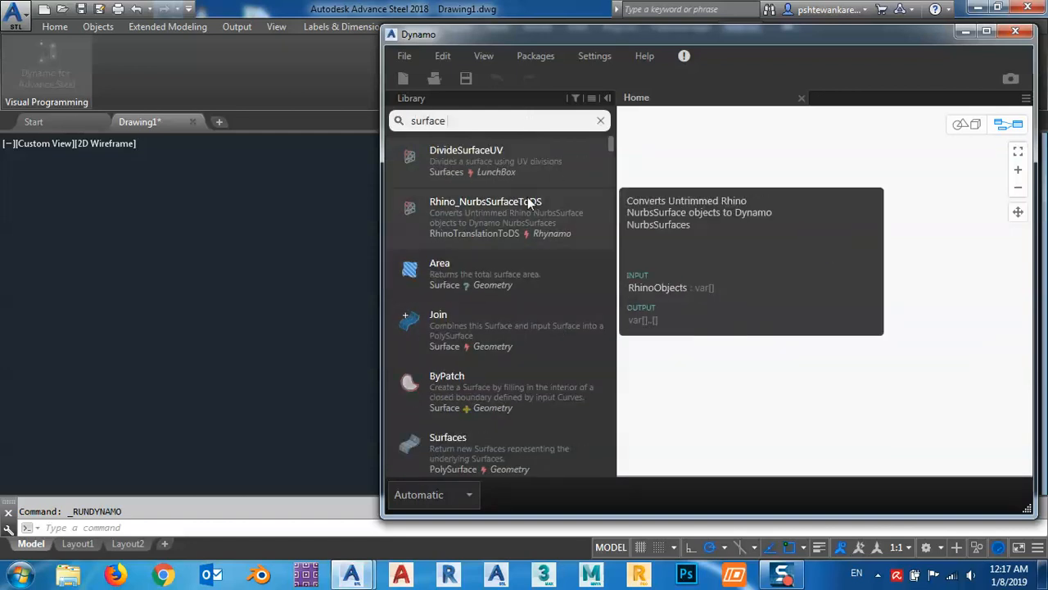
type("by")
mouse_move(508, 178)
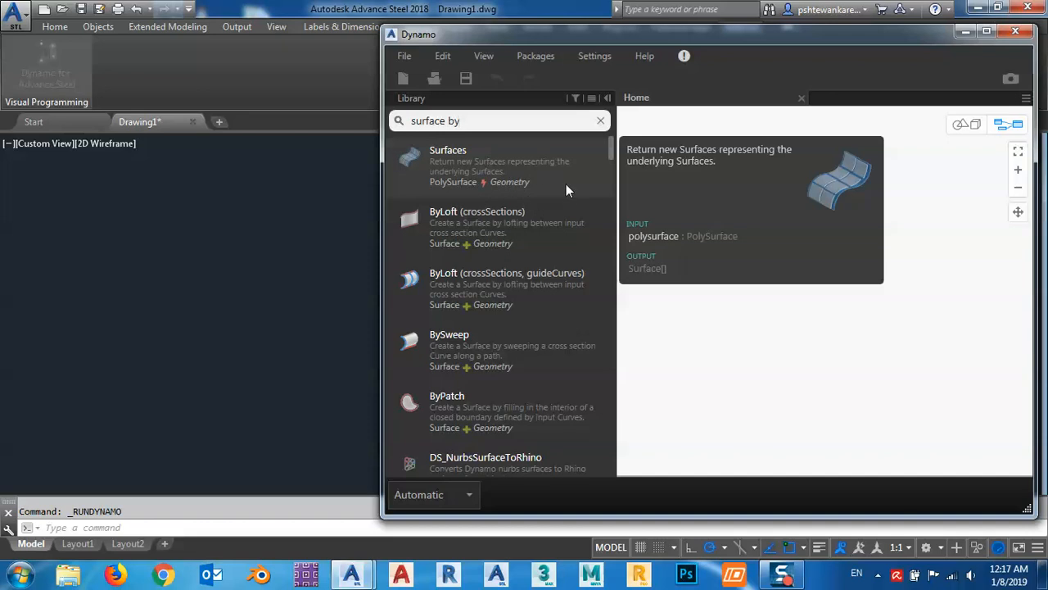
mouse_move(444, 236)
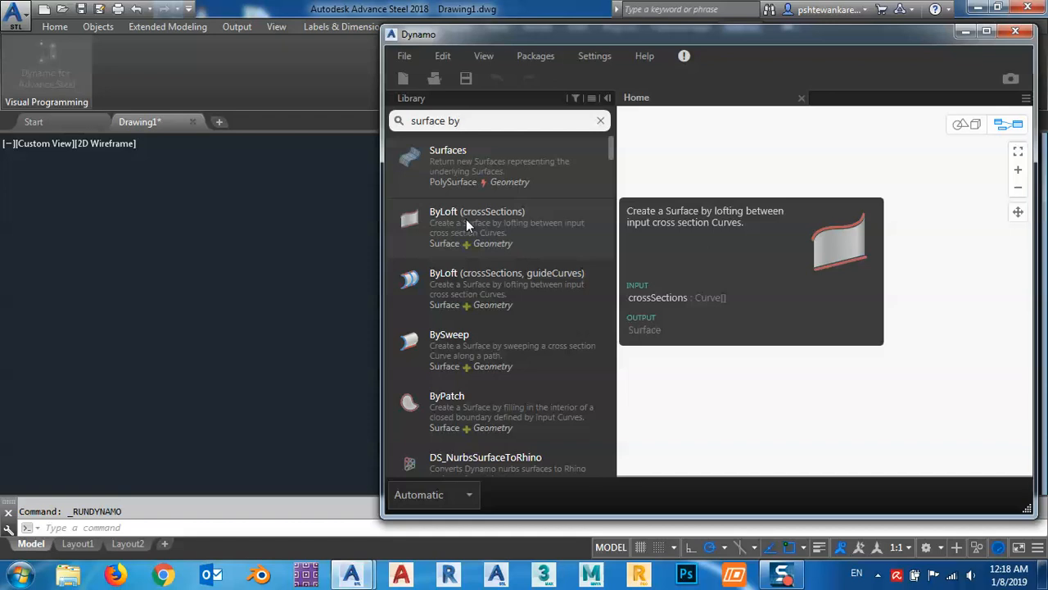
left_click_drag(609, 153, 607, 169)
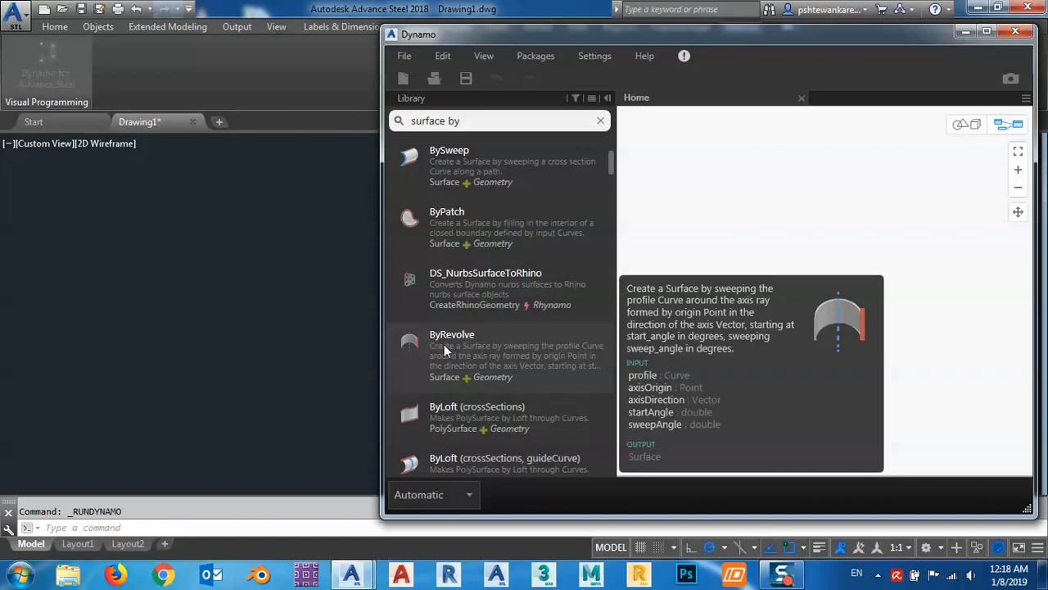
left_click(479, 342)
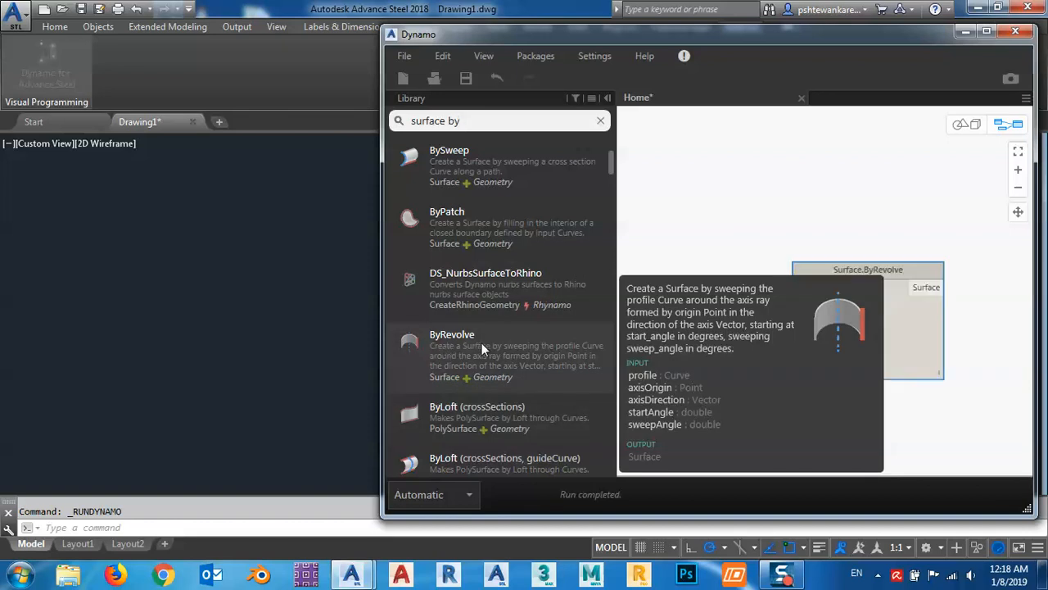
left_click_drag(861, 270, 876, 187)
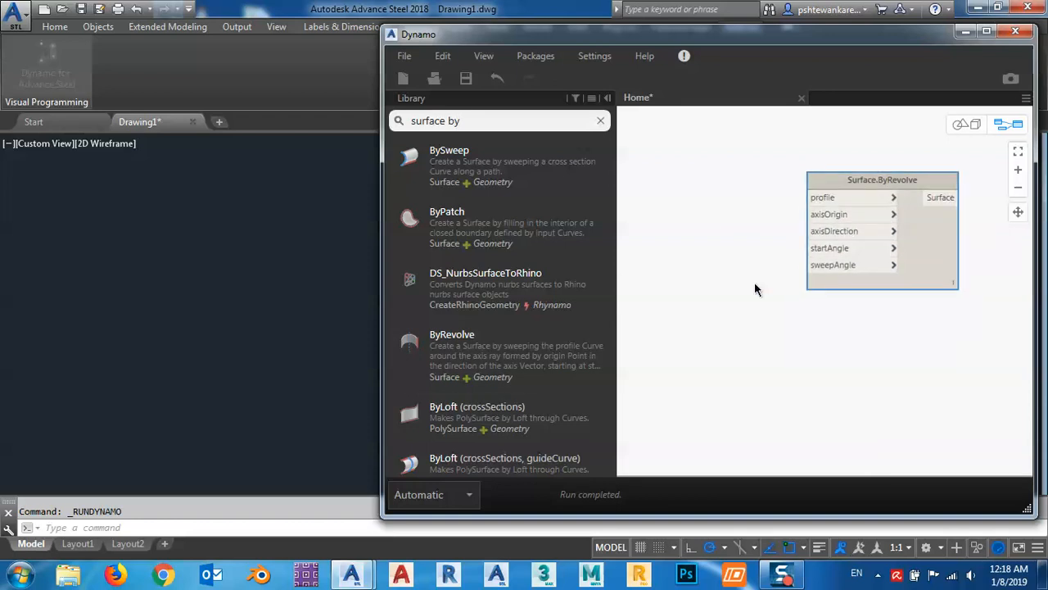
middle_click_drag(756, 290, 701, 290)
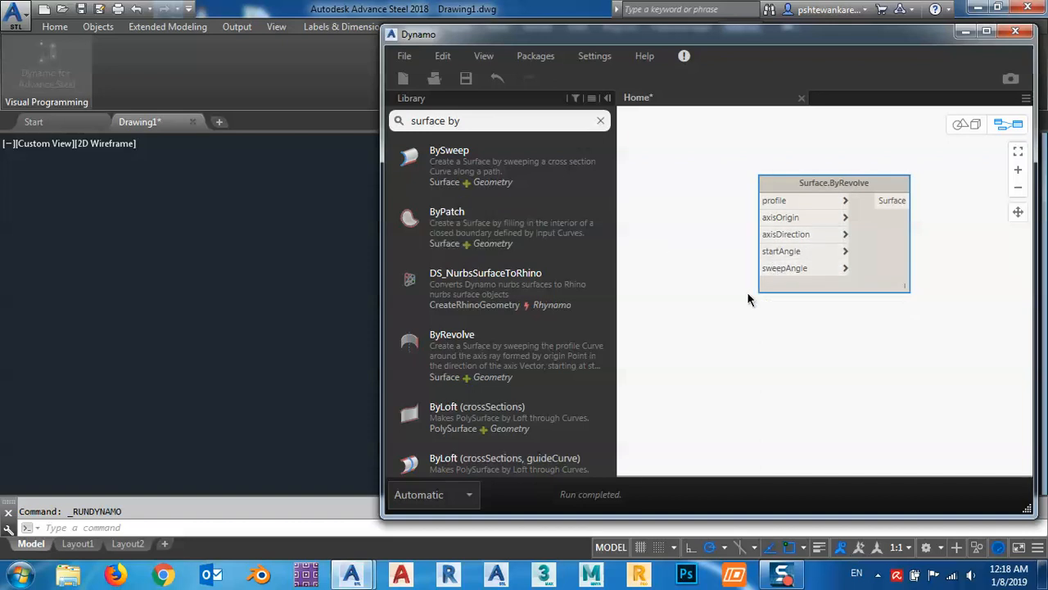
middle_click_drag(749, 291, 781, 309)
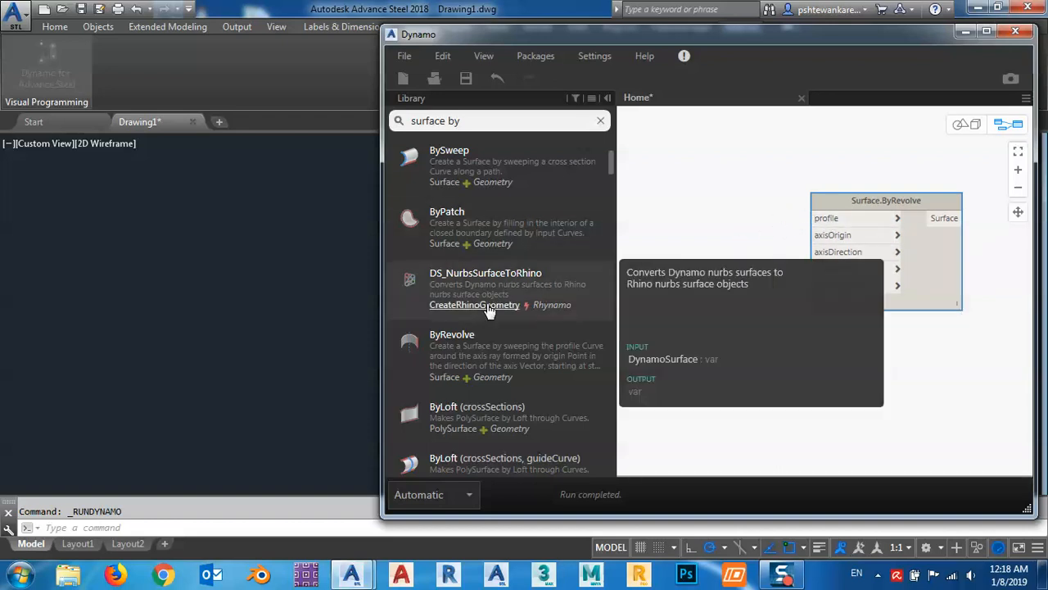
- Look through the library for a profile curve node using the searches "line by" and "arc"
left_click_drag(490, 121, 374, 134)
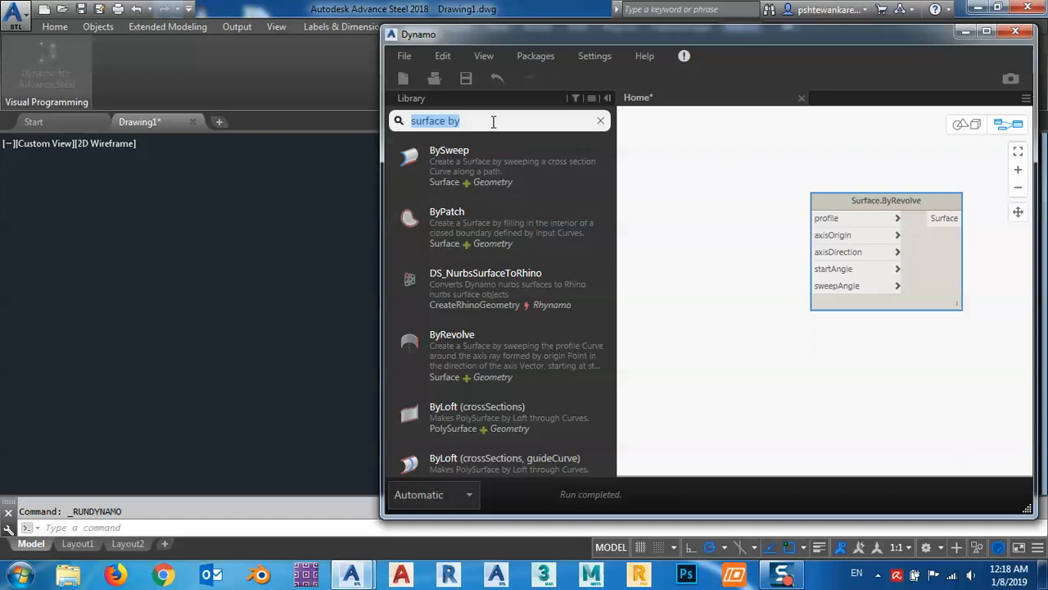
type("arc")
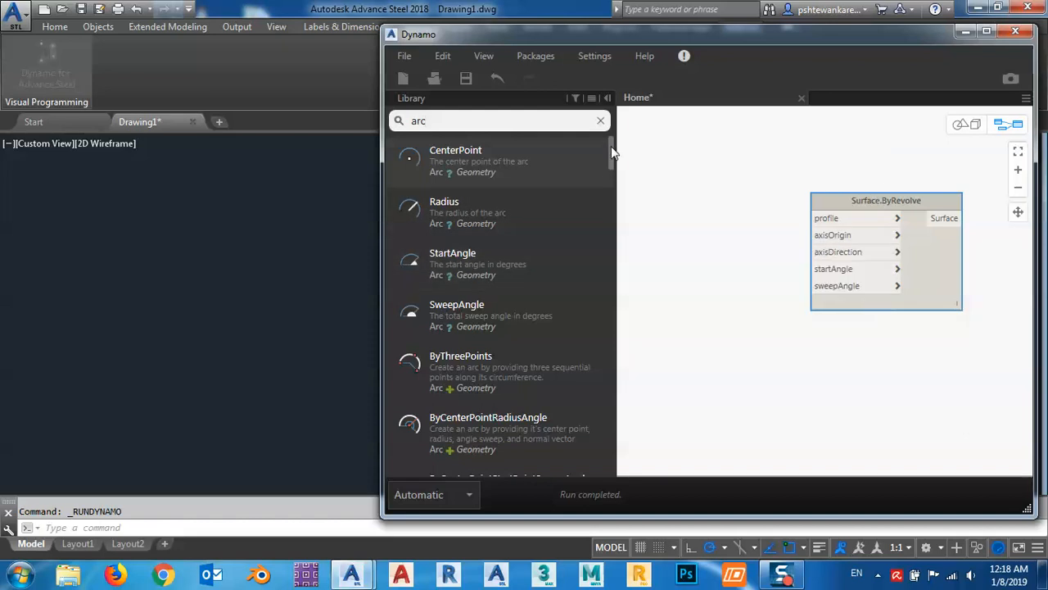
left_click_drag(610, 146, 608, 140)
left_click_drag(460, 119, 400, 125)
type("lin")
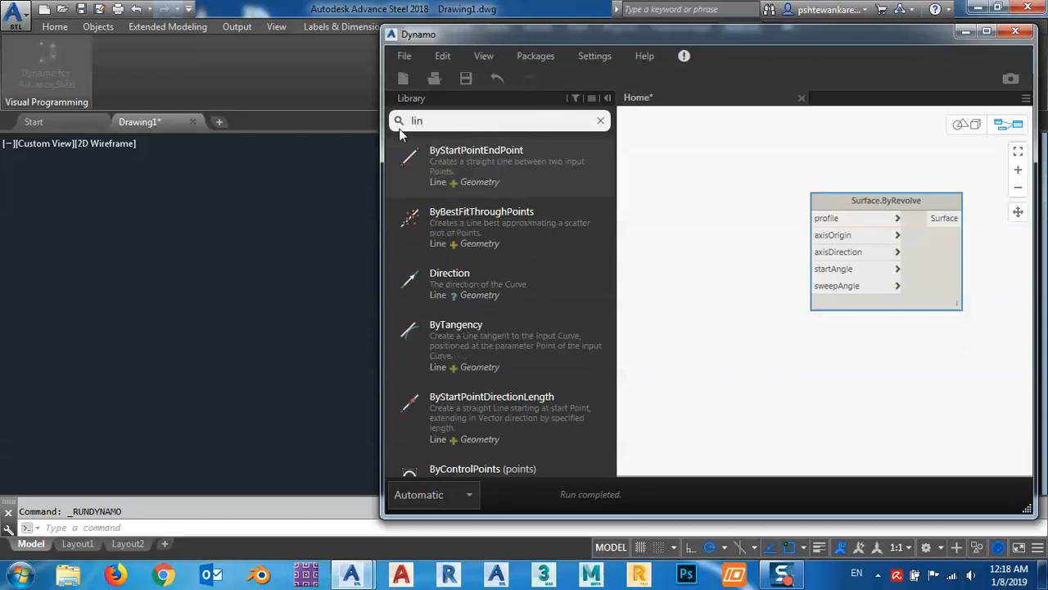
type("e by")
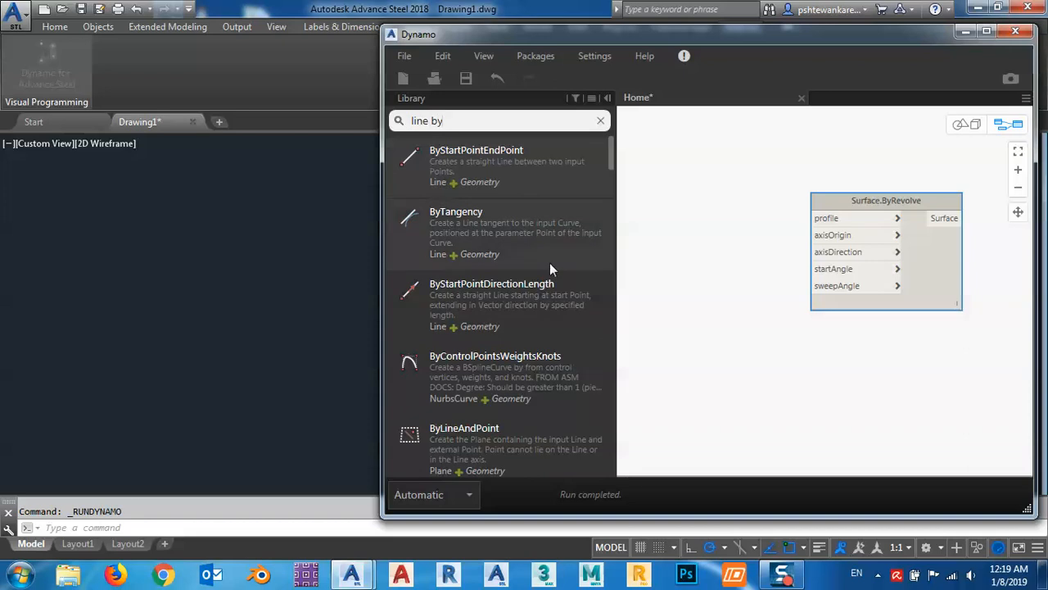
scroll(544, 348, "down", 3)
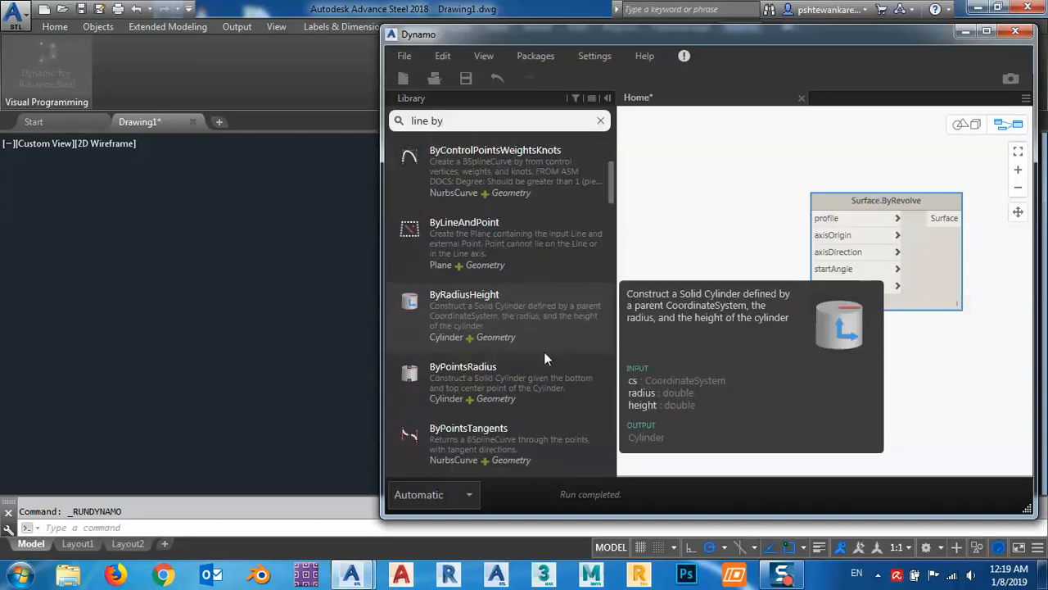
scroll(543, 351, "down", 3)
scroll(544, 351, "down", 15)
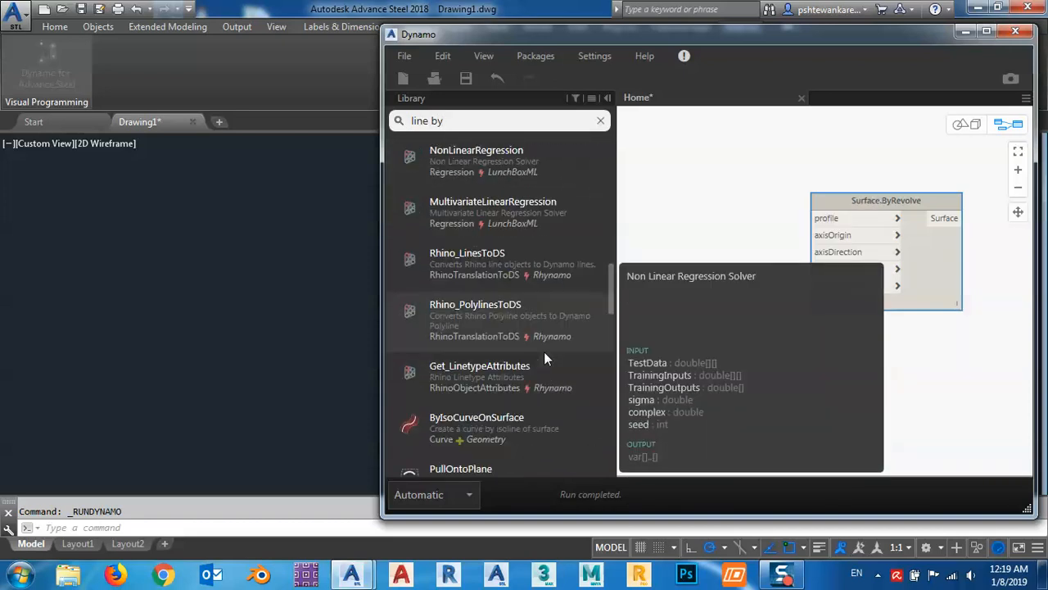
scroll(544, 351, "down", 6)
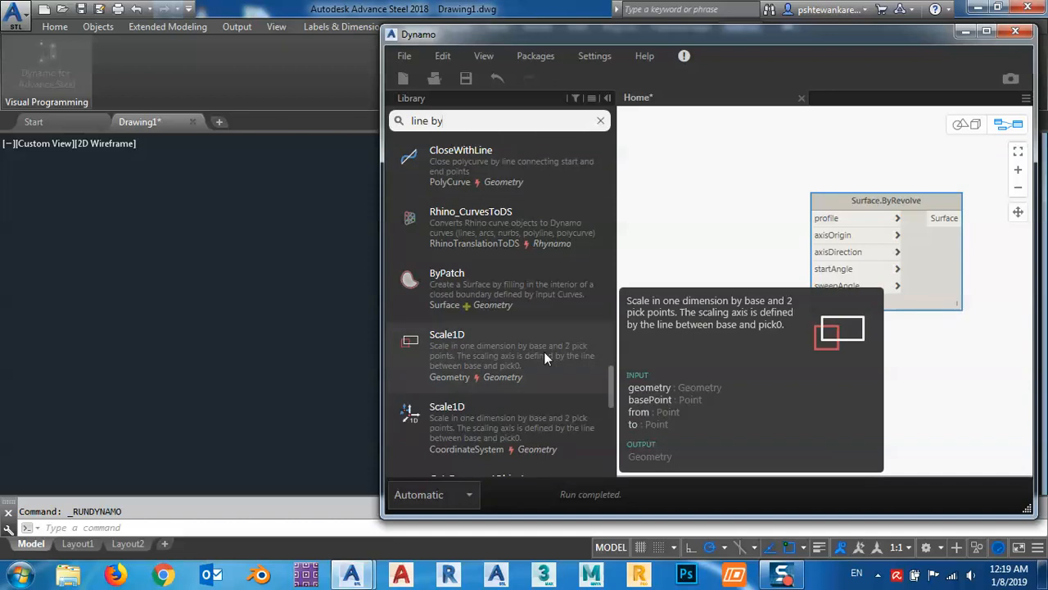
scroll(543, 352, "down", 5)
scroll(544, 352, "up", 10)
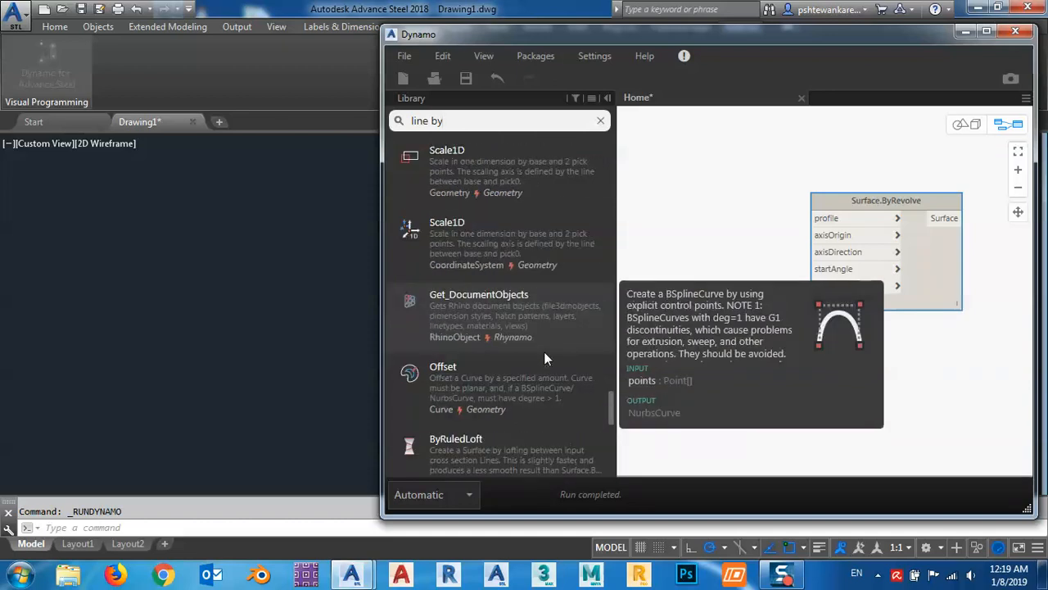
scroll(544, 351, "up", 10)
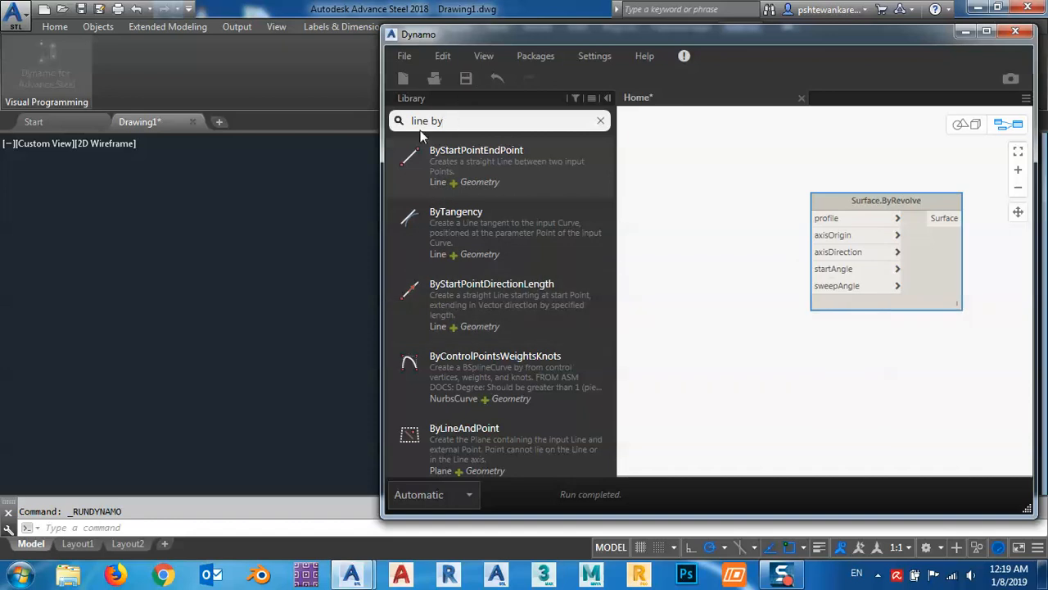
left_click_drag(453, 121, 376, 144)
type("arc")
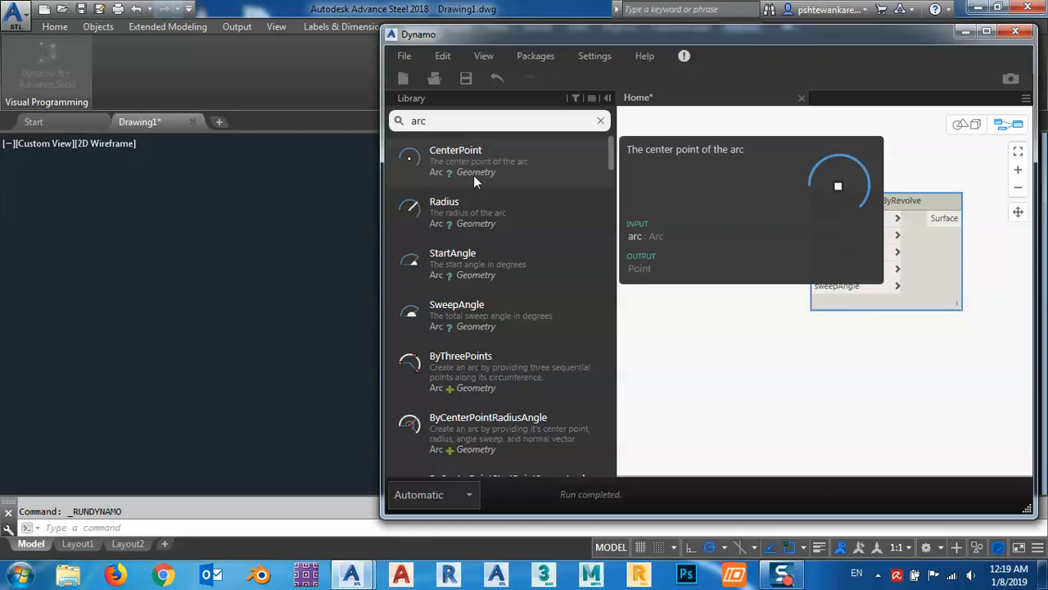
left_click(478, 308)
left_click_drag(898, 292, 722, 210)
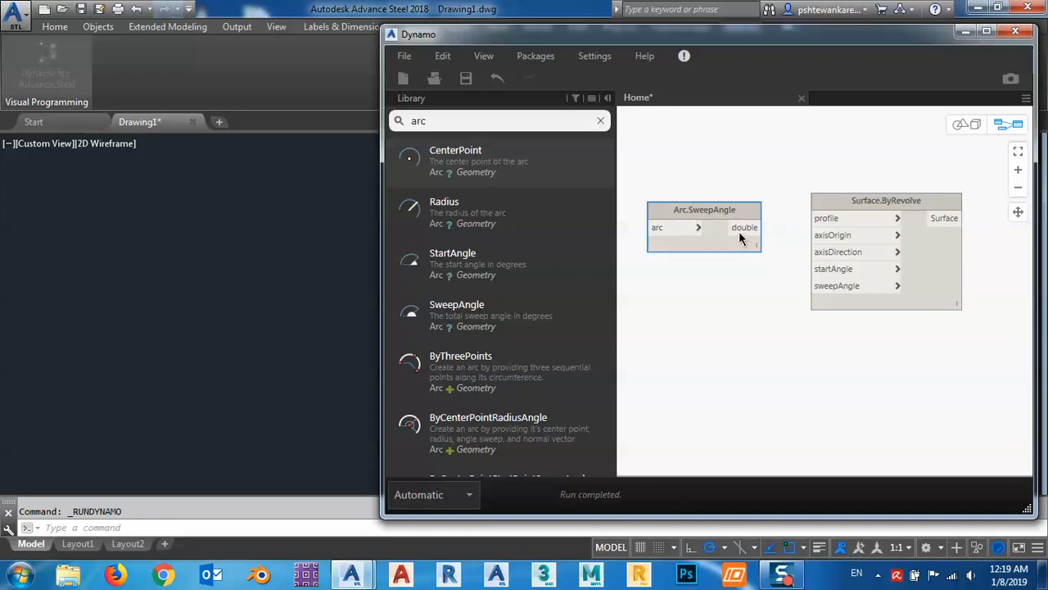
key("Delete")
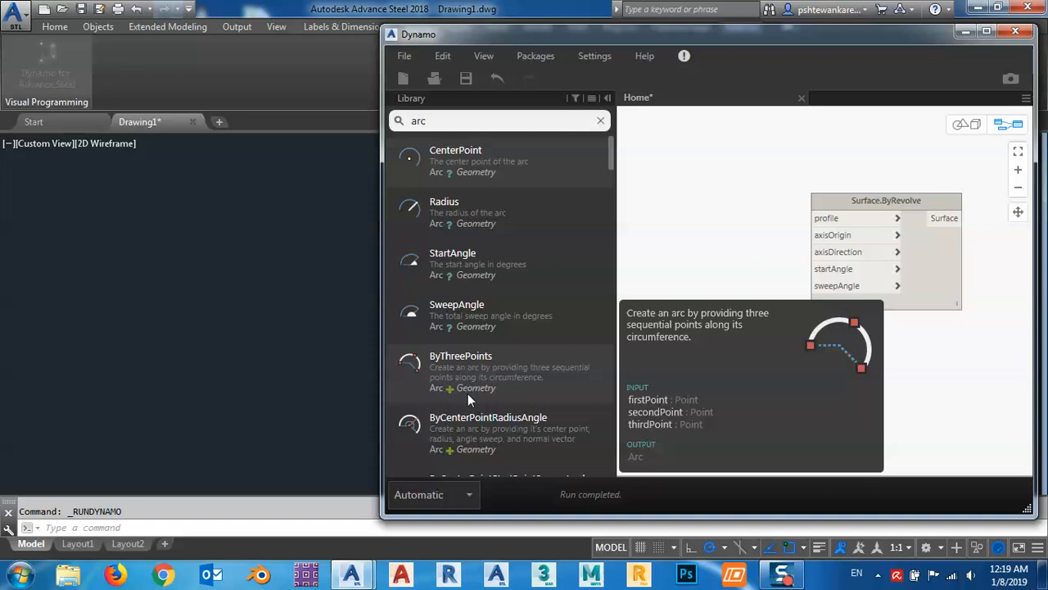
- Add an Arc.ByCenterPointRadiusAngle node before Surface.ByRevolve and connect its Arc output to the profile input
left_click(466, 424)
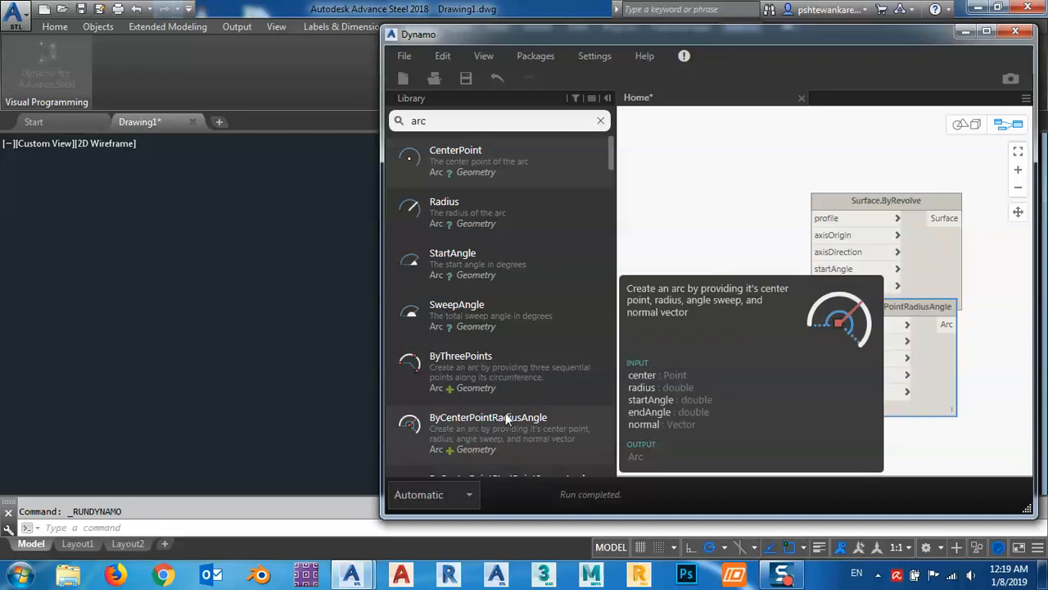
left_click_drag(916, 306, 730, 220)
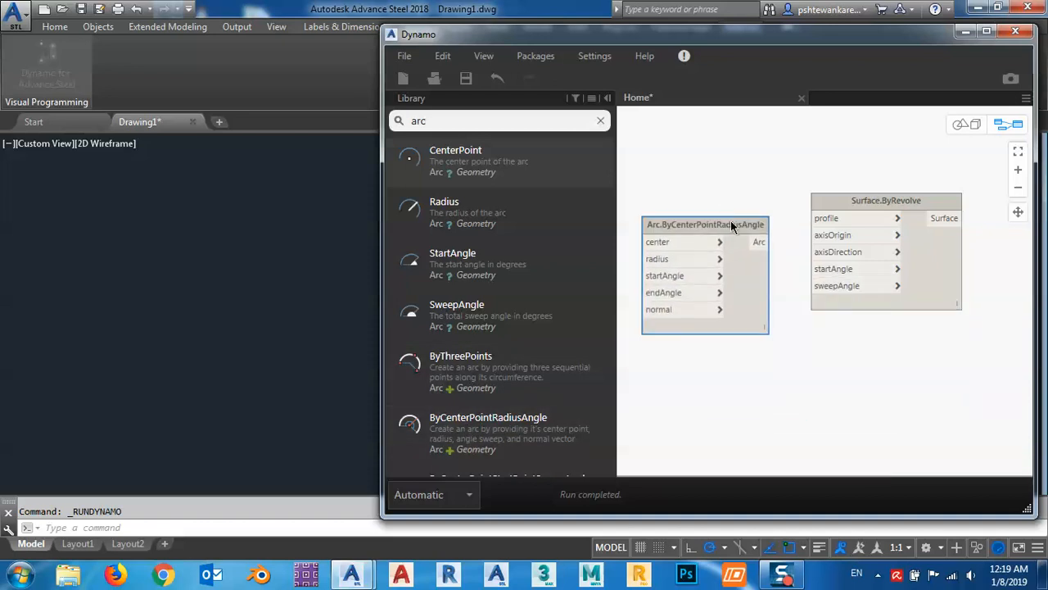
middle_click_drag(728, 204, 786, 209)
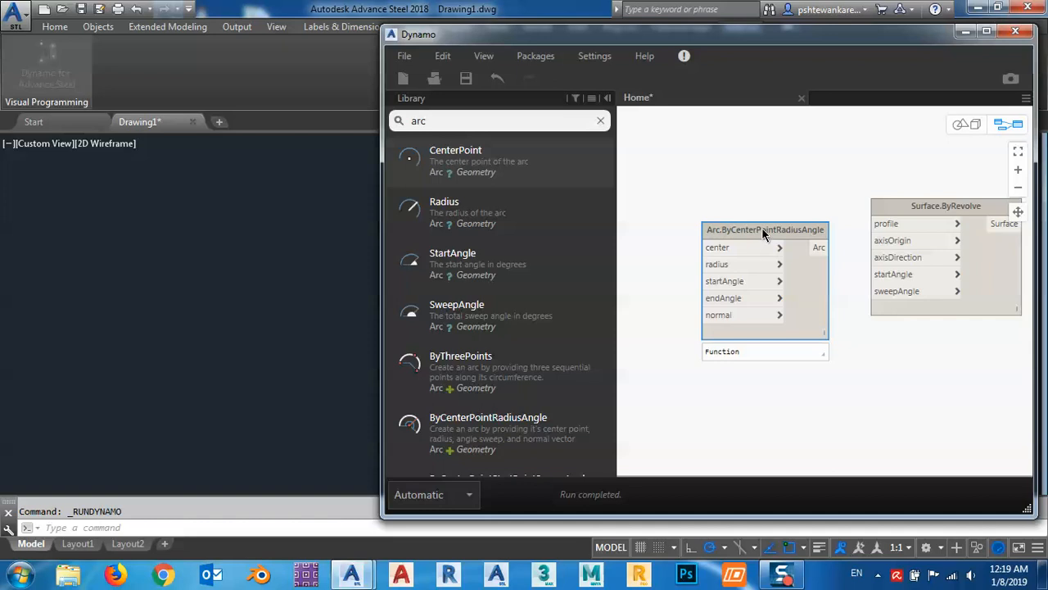
left_click_drag(761, 227, 722, 213)
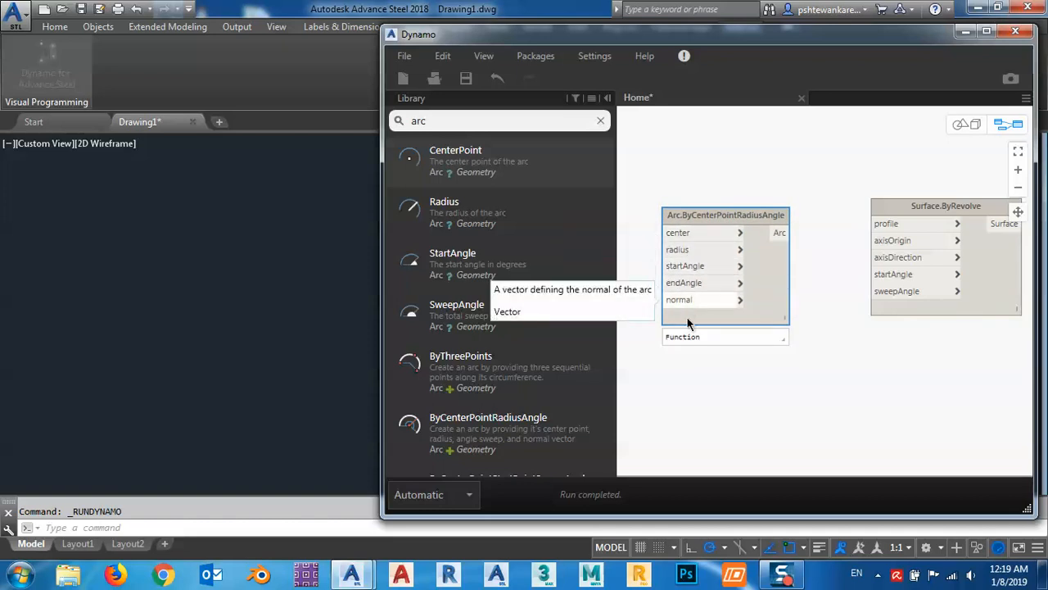
middle_click_drag(734, 386, 789, 367)
mouse_move(536, 399)
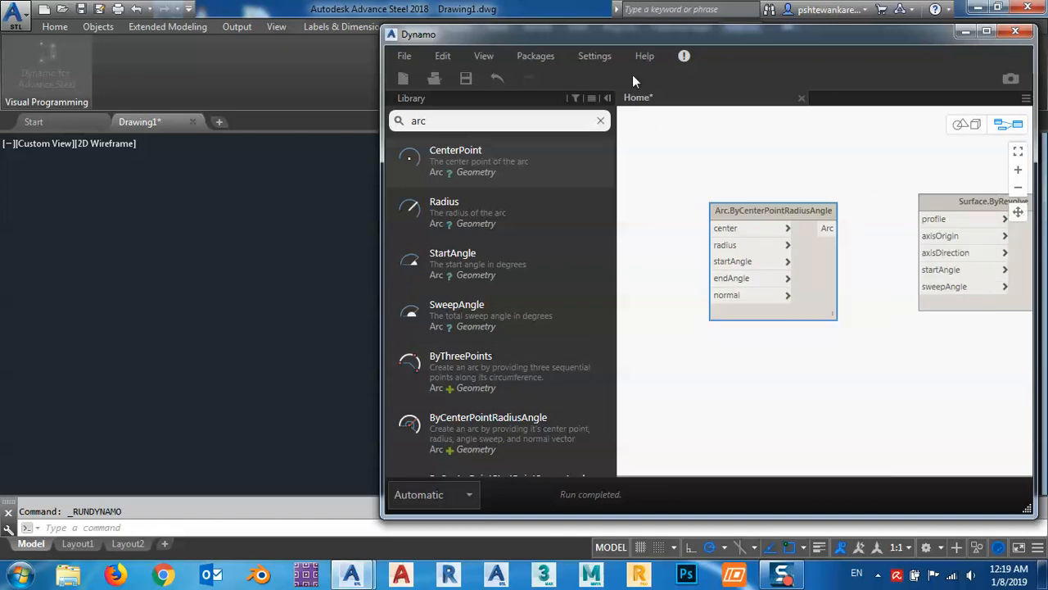
scroll(837, 273, "up", 3)
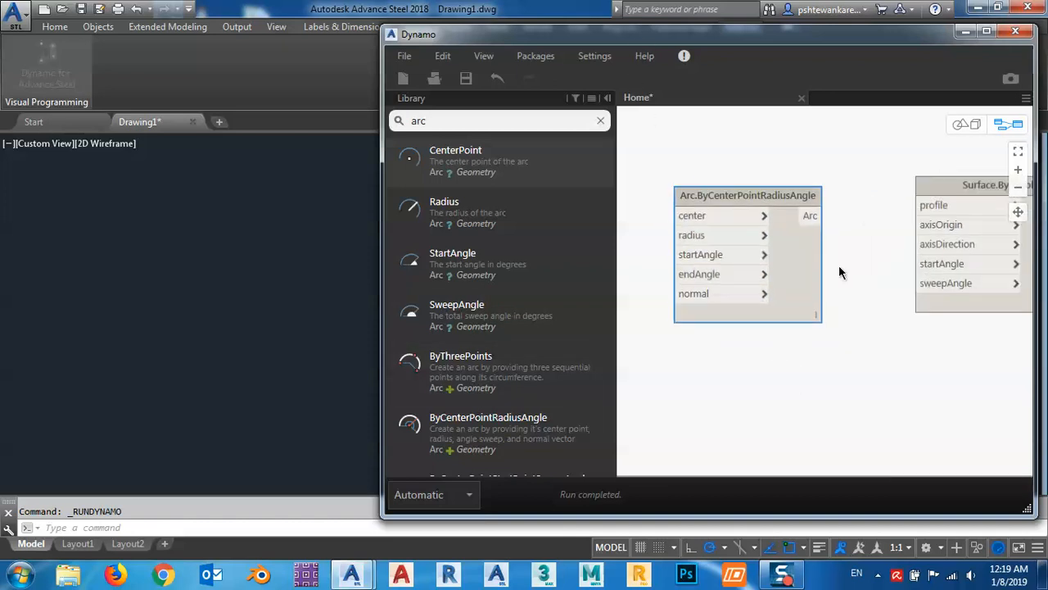
left_click_drag(783, 213, 908, 225)
- Add a Number node in front of the arc node and connect it to the radius input
scroll(901, 286, "down", 3)
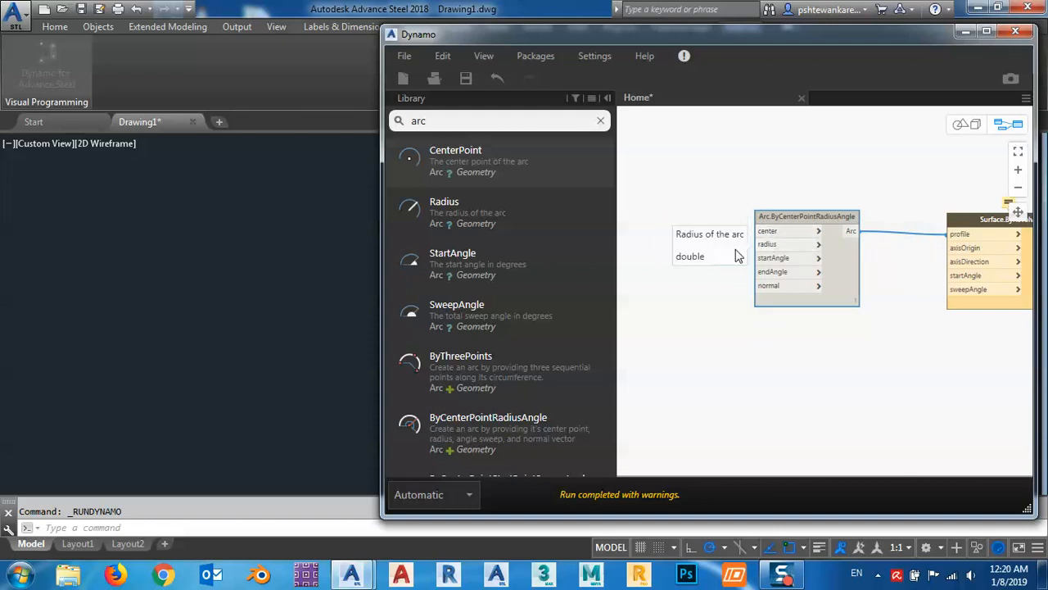
left_click(514, 121)
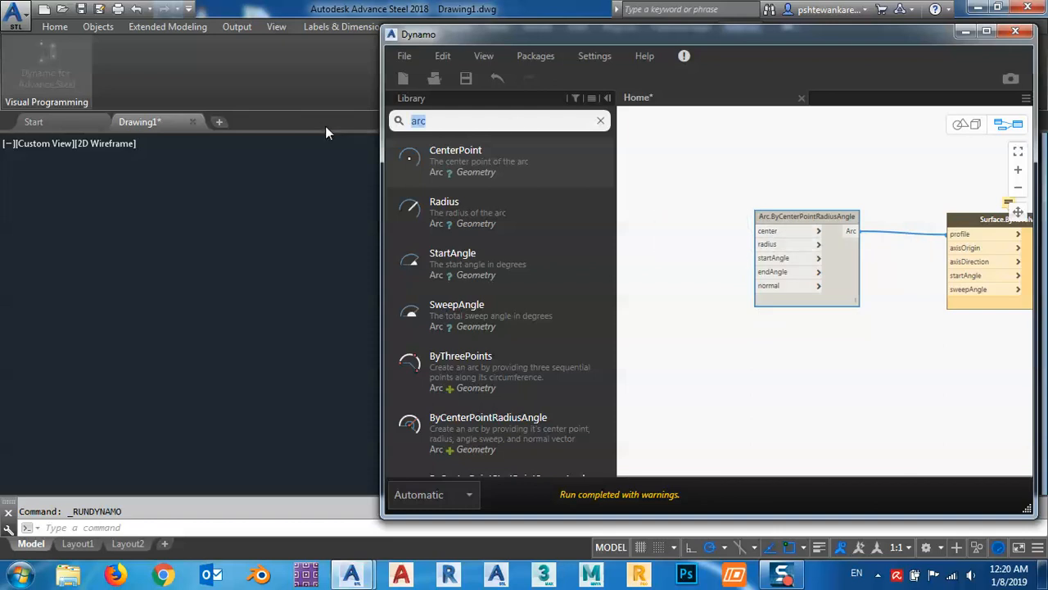
type("num")
left_click(534, 179)
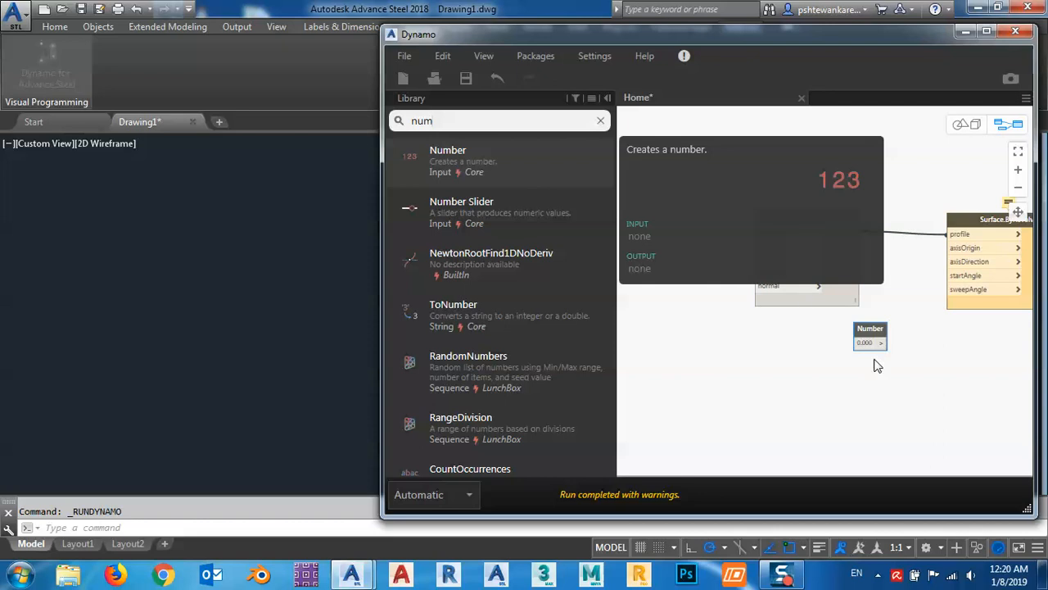
mouse_move(875, 341)
left_mouse_down()
mouse_move(714, 288)
mouse_move(699, 259)
mouse_move(762, 248)
left_mouse_up()
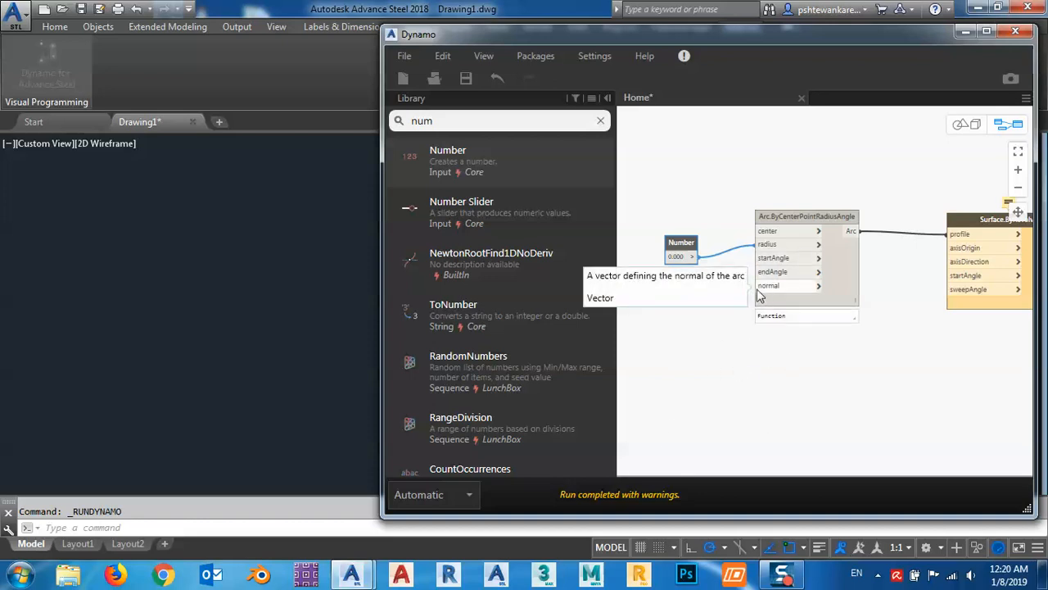
- Find a Vector.XAxis node with the search "x", place it before the arc node and connect it to the normal input
middle_click_drag(725, 309, 754, 320)
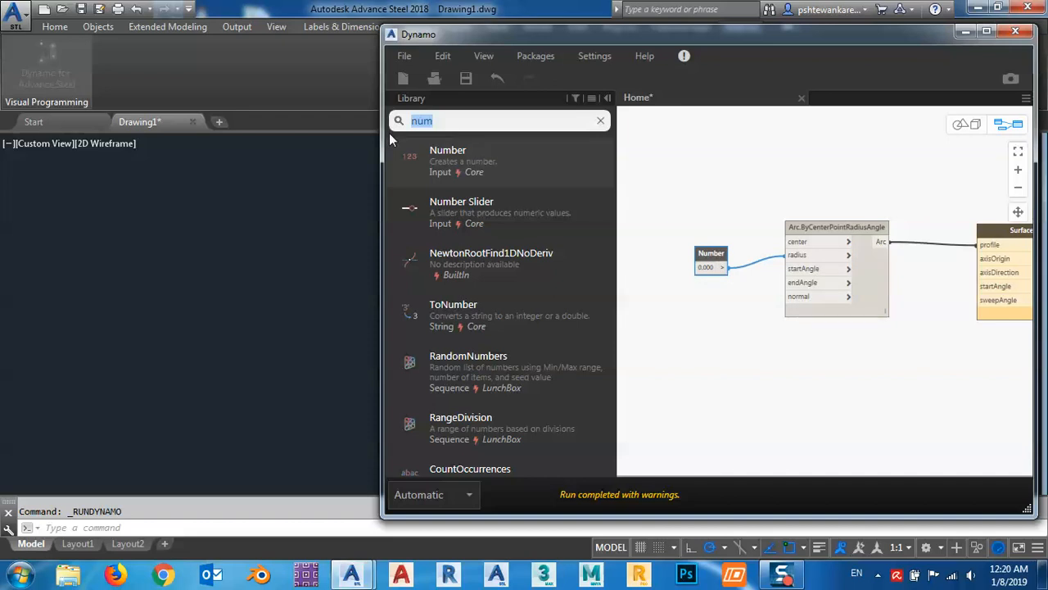
type("x")
left_click_drag(463, 205, 697, 344)
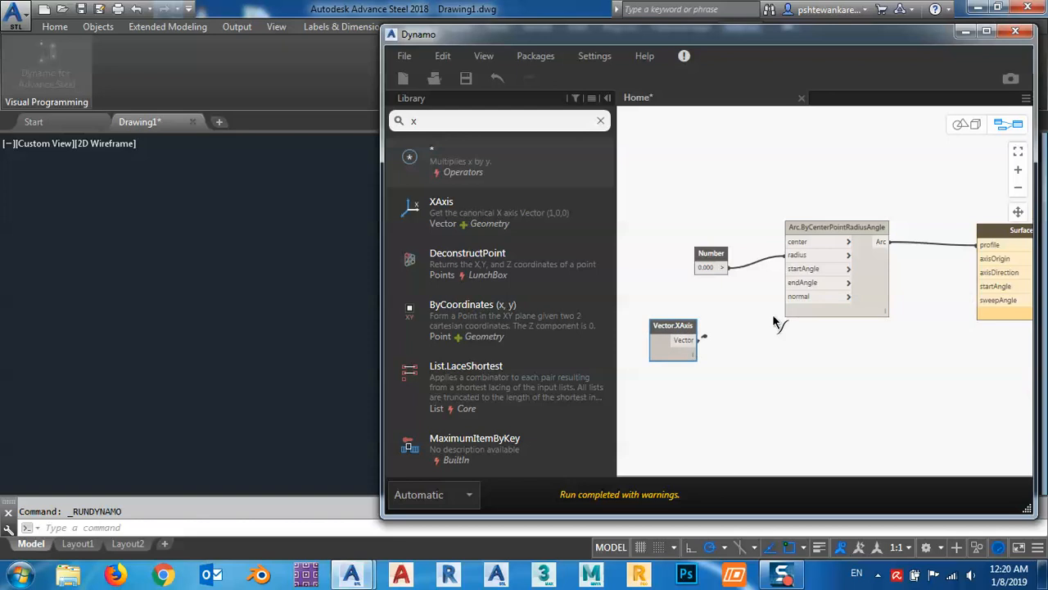
left_click(797, 298)
middle_click_drag(751, 297, 776, 311)
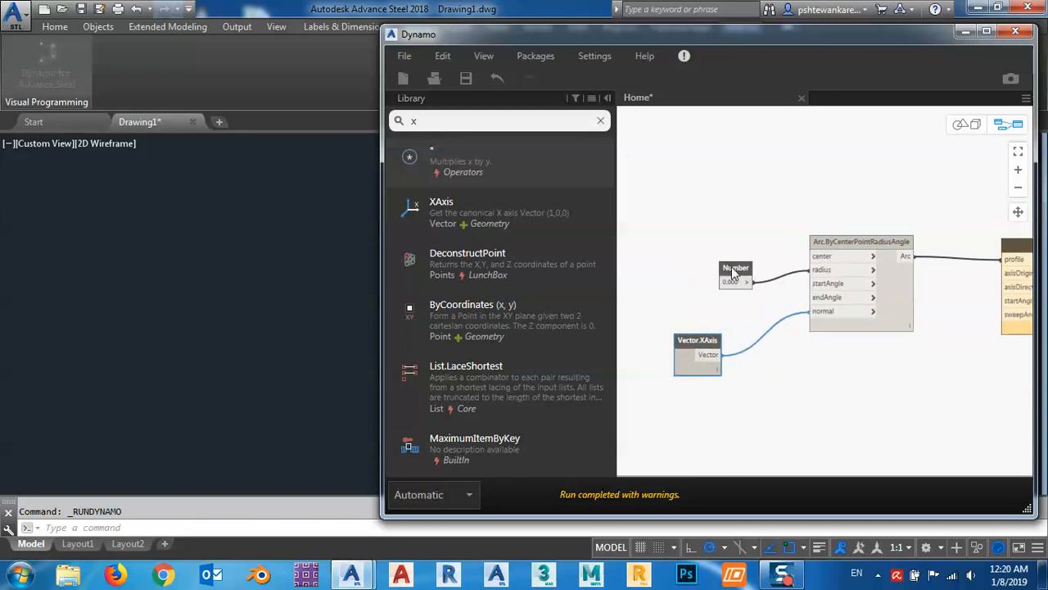
- Duplicate the radius Number node twice below the original and connect the first copy to the arc node's startAngle input
left_click_drag(733, 273, 722, 255)
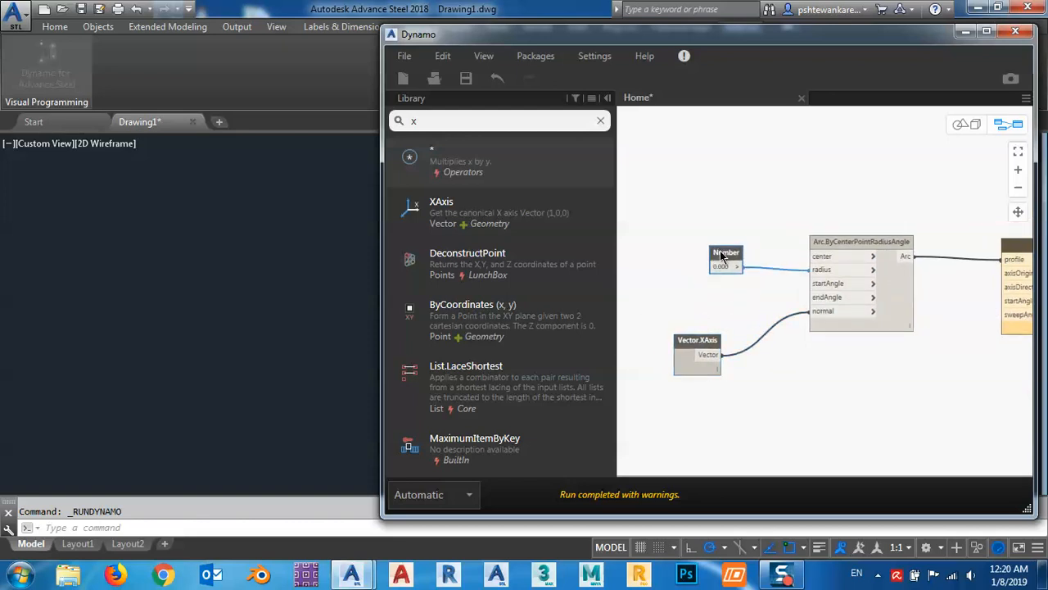
key("ctrl+v")
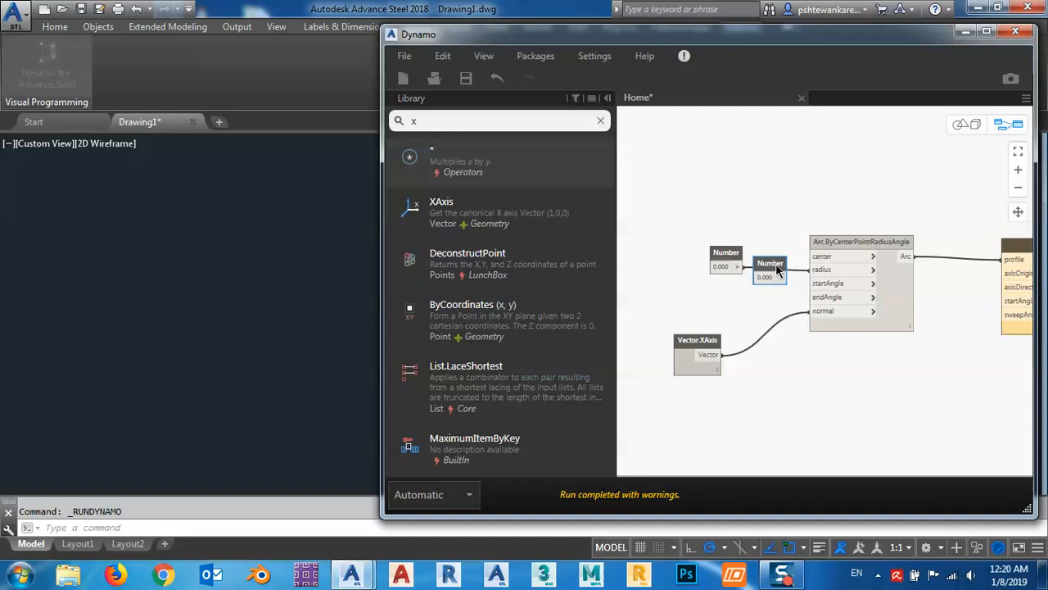
mouse_move(775, 273)
left_mouse_down()
mouse_move(717, 296)
mouse_move(730, 318)
mouse_move(737, 284)
mouse_move(860, 271)
left_mouse_up()
key("ctrl+v")
scroll(745, 305, "up", 3)
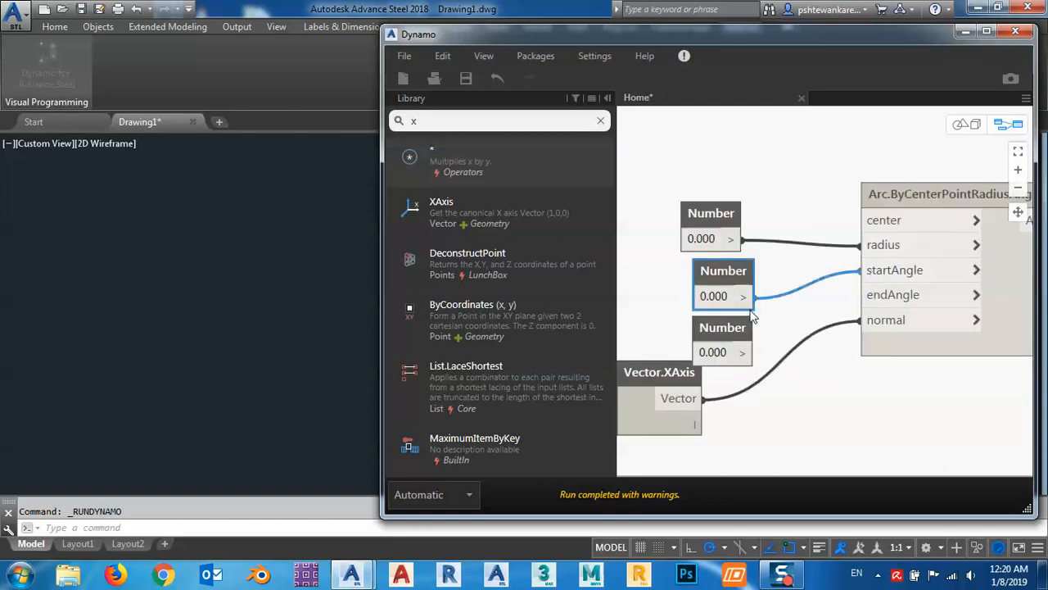
- Set the lowest Number node to 85 and connect it to the arc node's endAngle input
left_click(726, 350)
type("85")
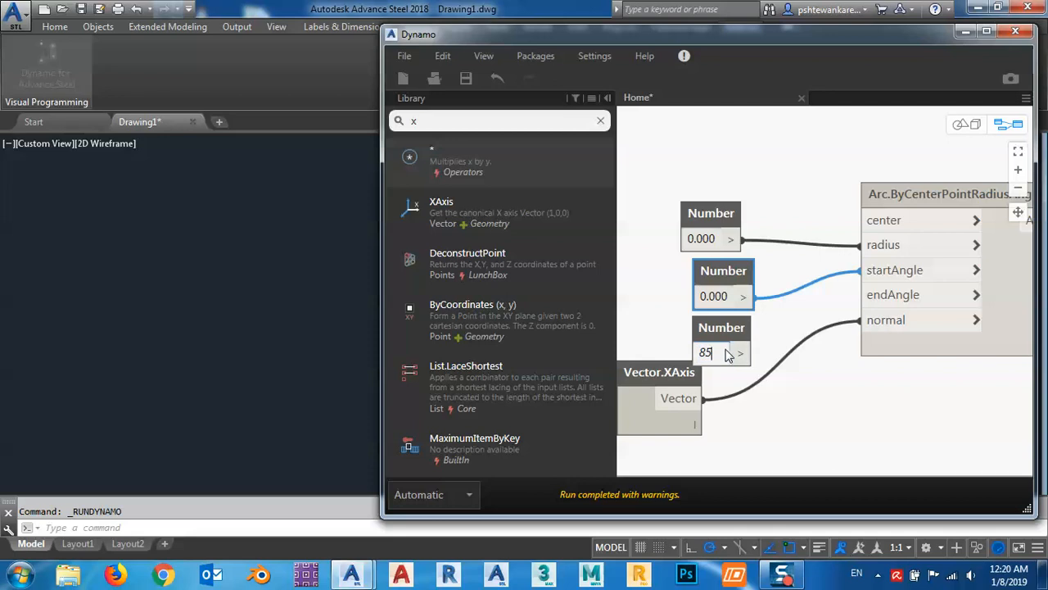
left_click(770, 346)
left_click_drag(759, 352, 859, 294)
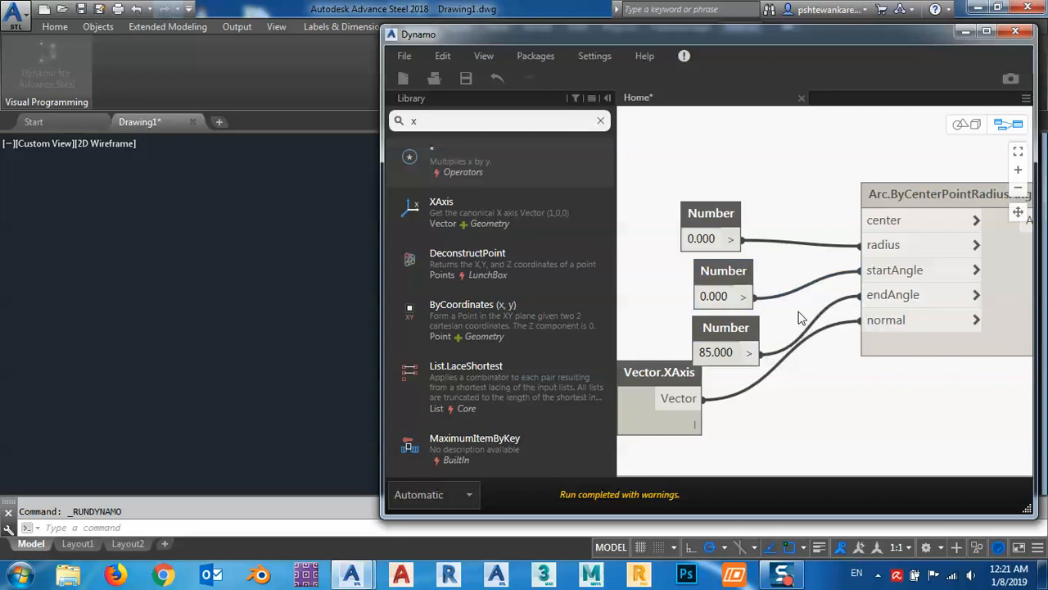
- Arrange the three Number nodes and Vector.XAxis in an evenly spaced column in front of the arc node, without overlaps
middle_click_drag(730, 216, 752, 239)
left_click_drag(752, 240, 757, 226)
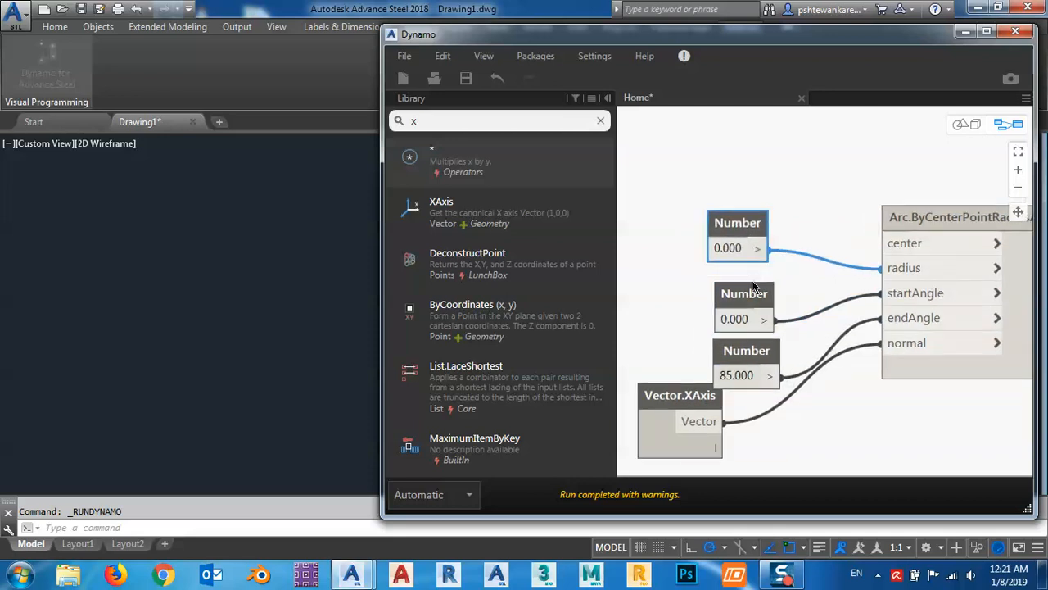
left_click_drag(755, 293, 749, 278)
left_click_drag(747, 348, 742, 327)
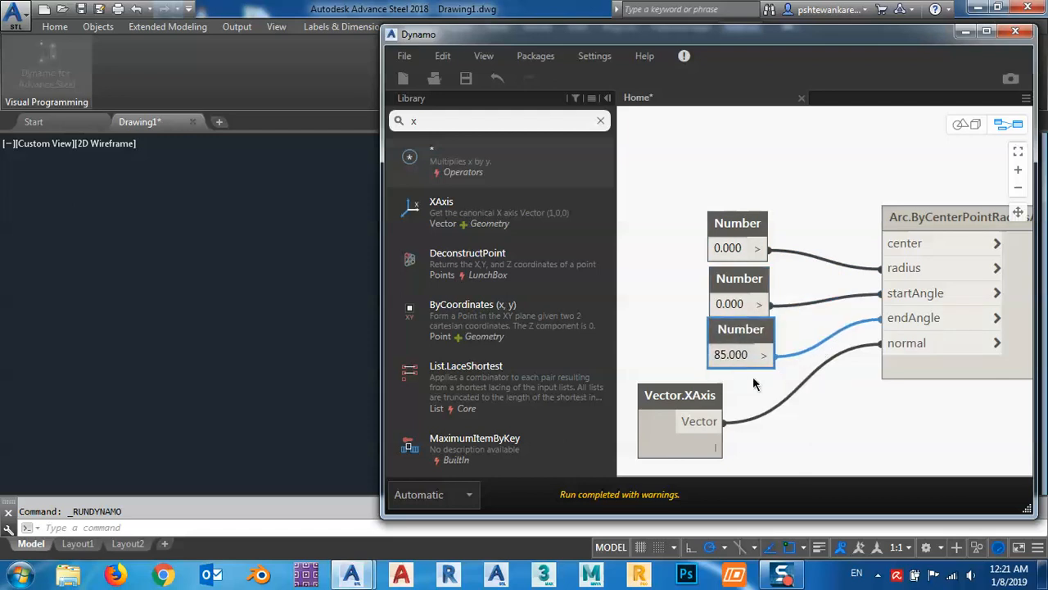
middle_click_drag(742, 328, 734, 267)
left_click(710, 345)
left_click_drag(709, 344, 750, 350)
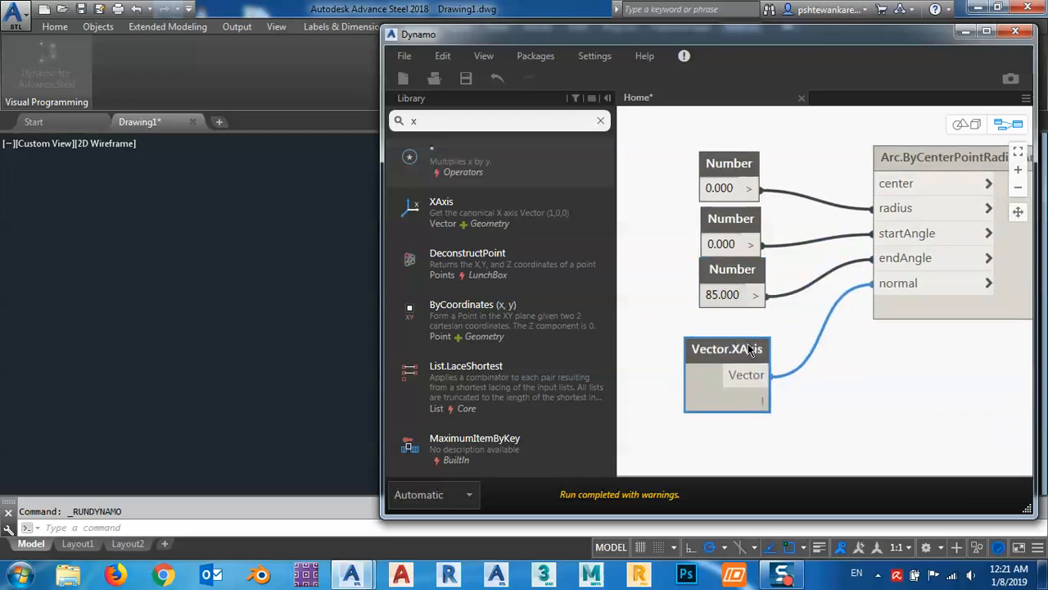
left_click_drag(735, 275, 730, 295)
left_click_drag(730, 224, 723, 234)
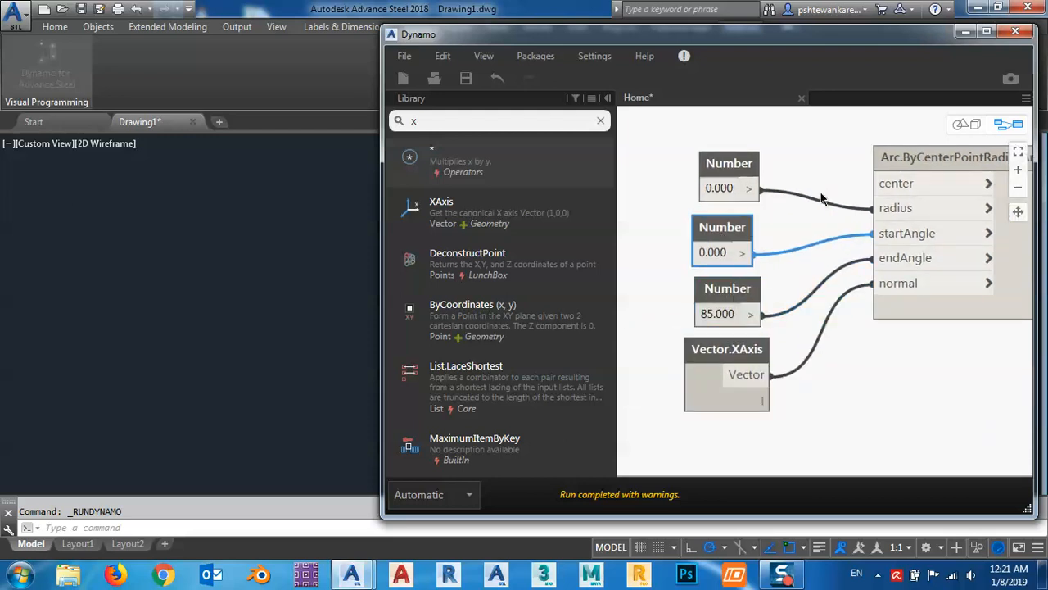
middle_click_drag(798, 199, 832, 236)
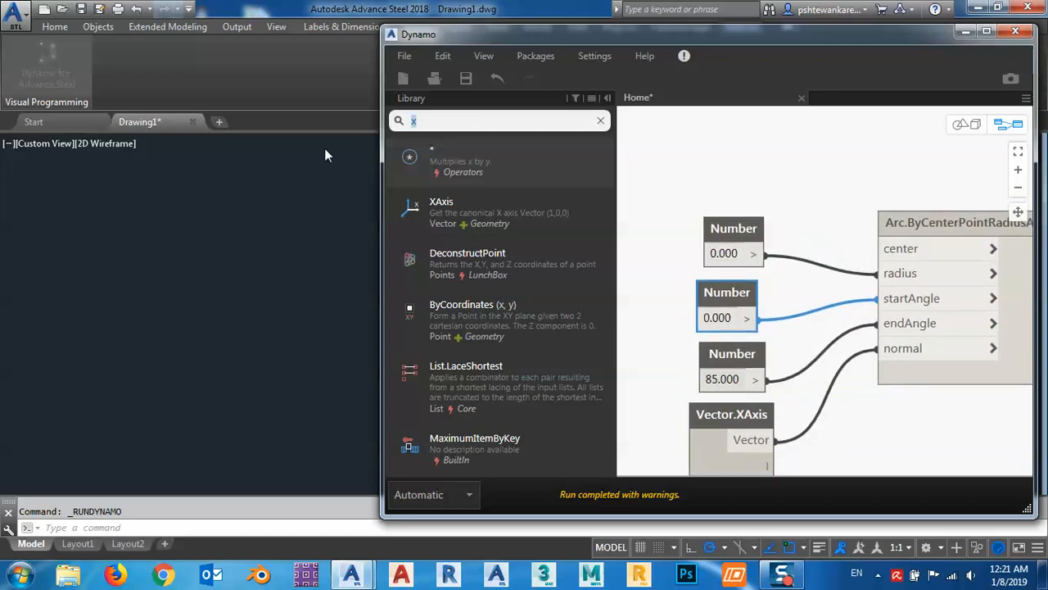
- Find the Code Block node with the search "blo" and place it above the Number nodes
type("blo")
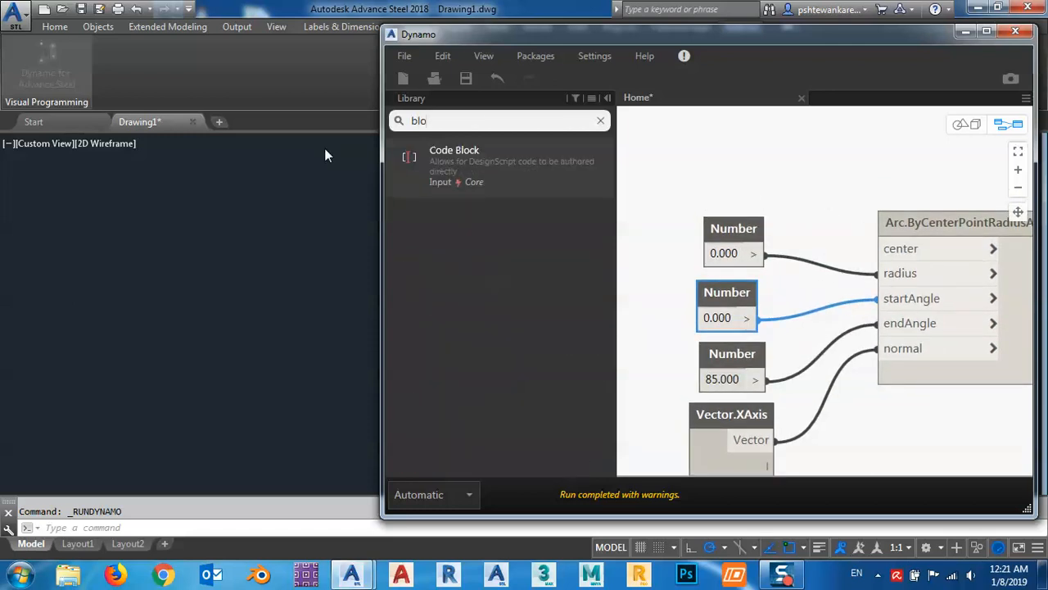
left_click(448, 156)
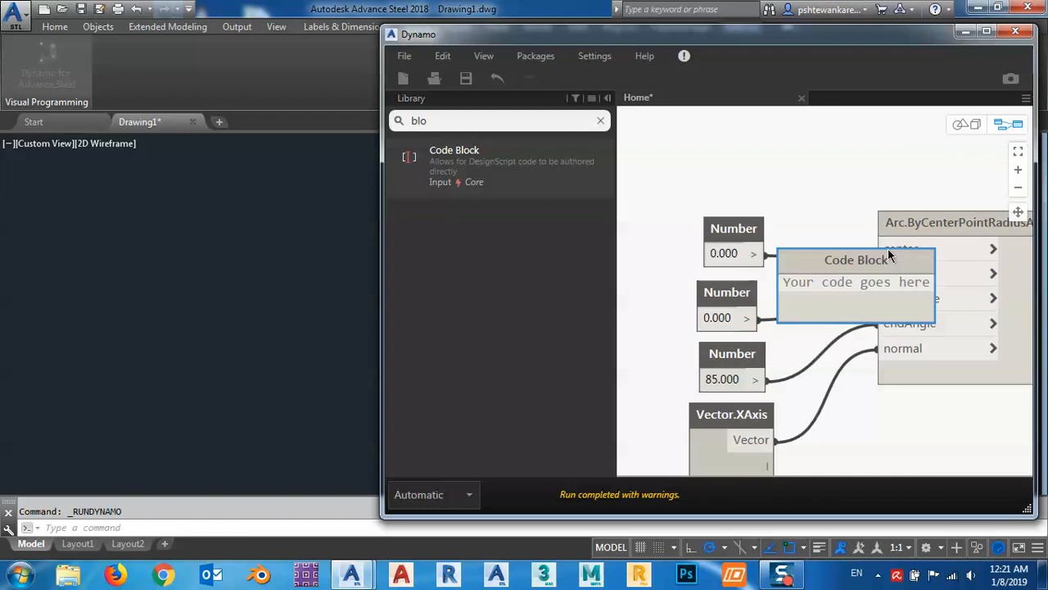
left_click_drag(882, 272, 781, 155)
- Enter the code Point.coordinate(0,0,0) in the Code Block
left_click(704, 166)
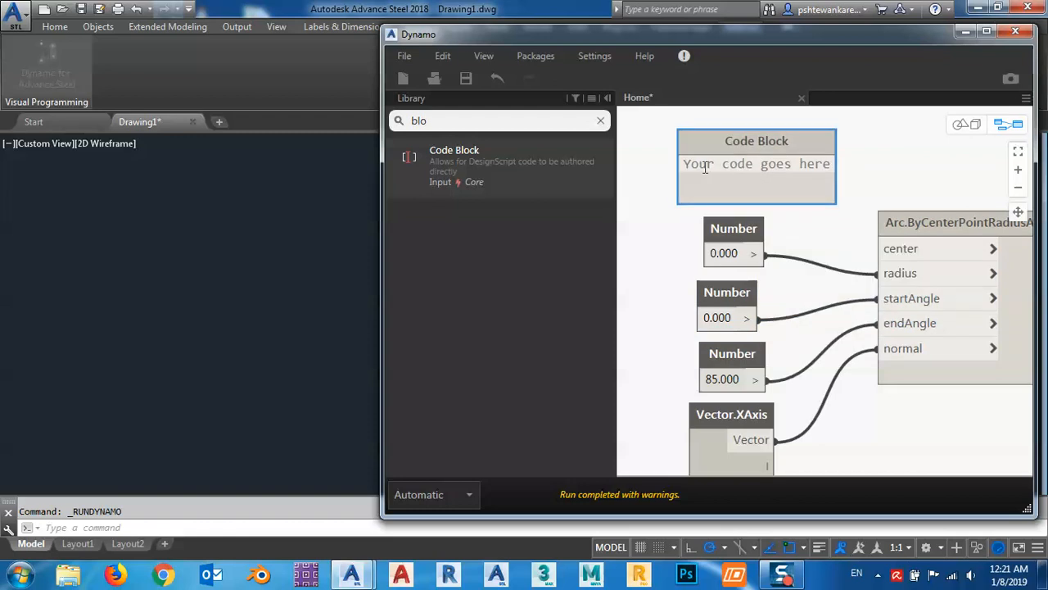
type("poi")
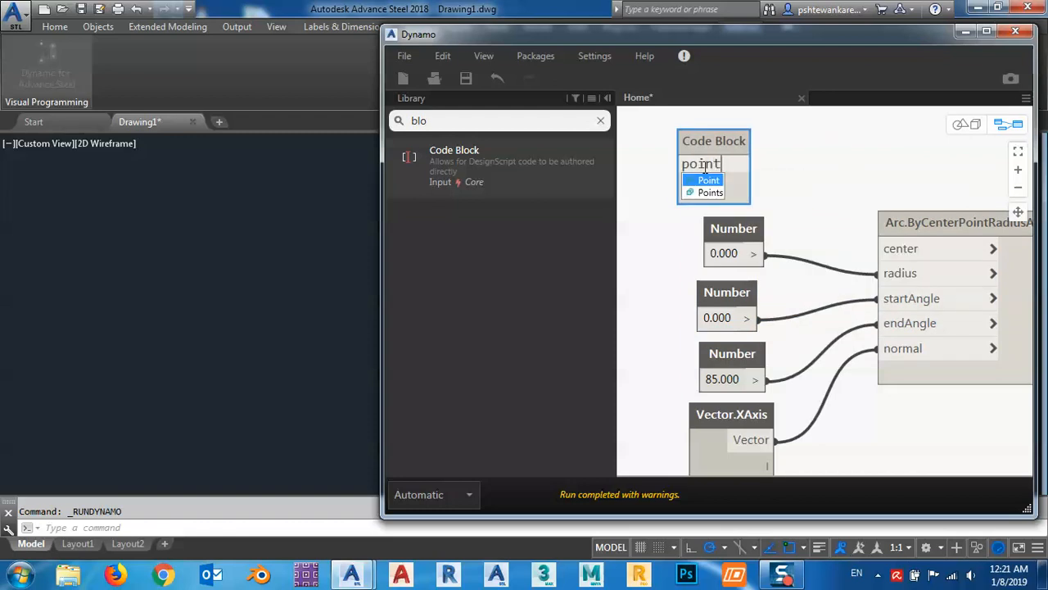
type("nt")
left_click(708, 181)
type(".coo")
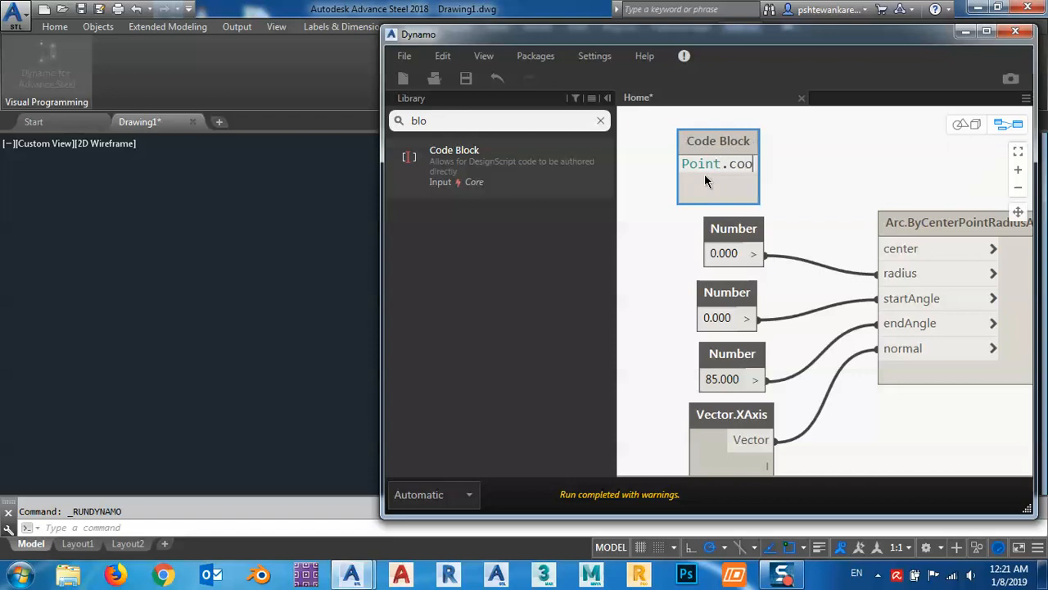
type("rdi")
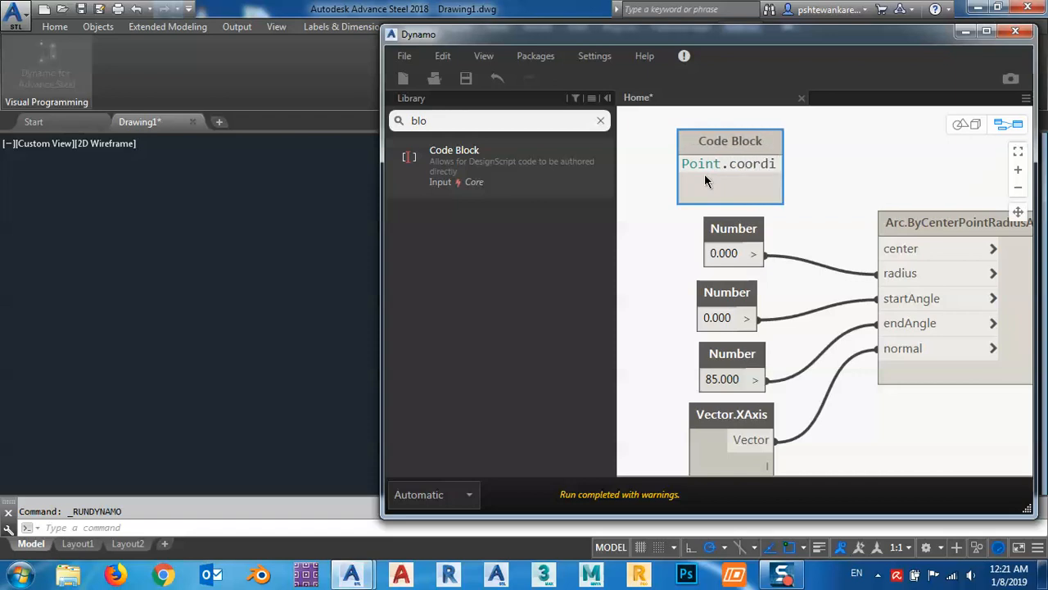
type("nate")
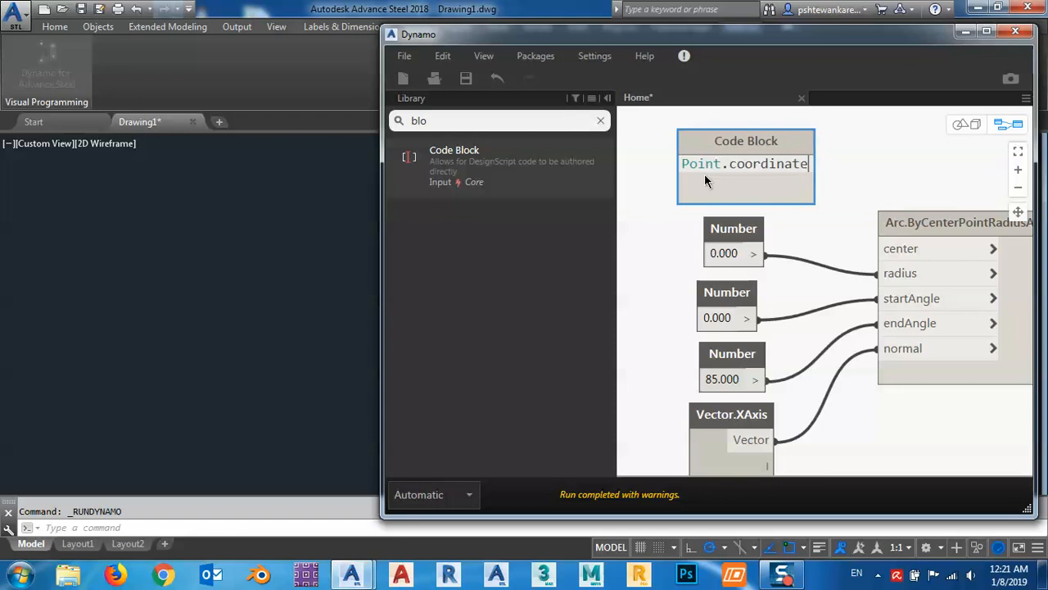
type("(")
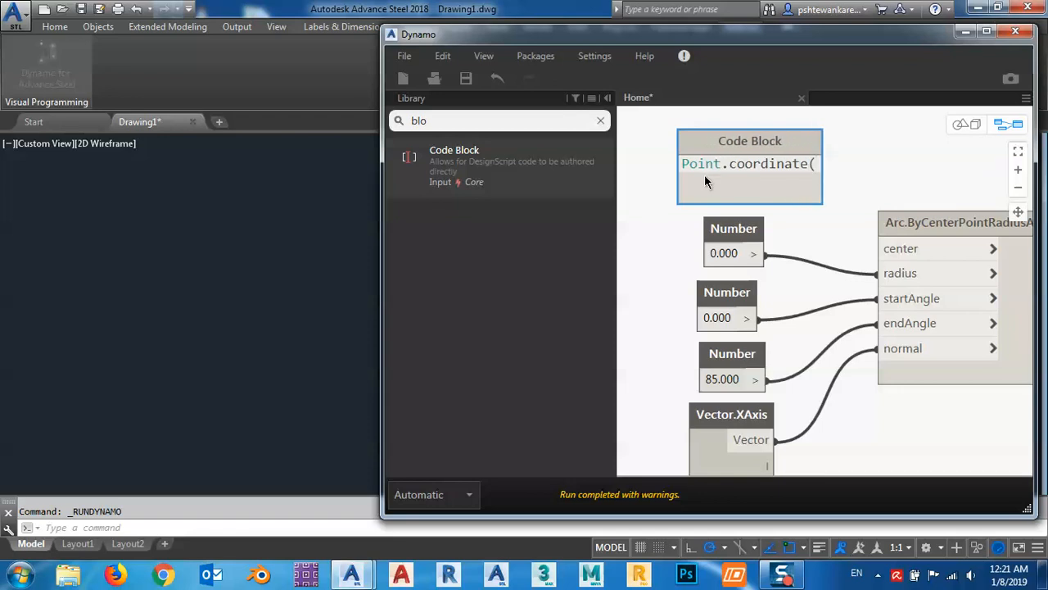
type("0,0,0")
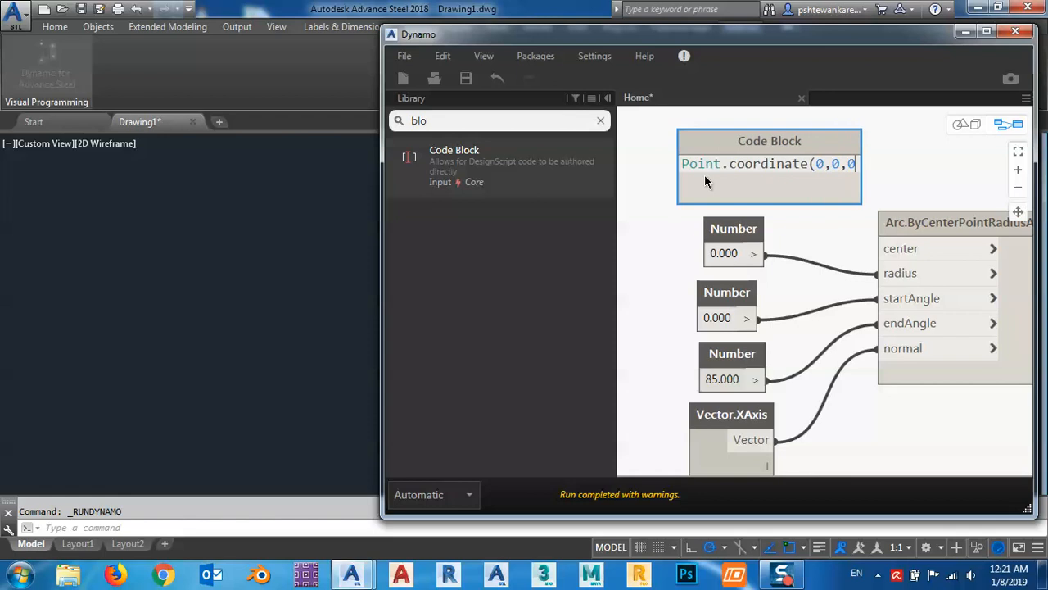
type(")")
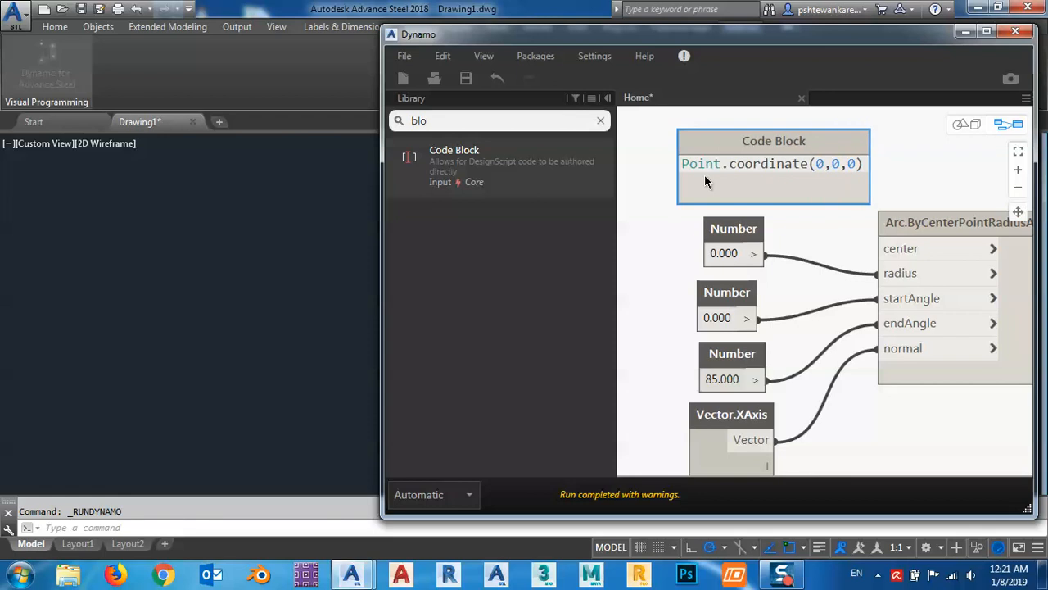
left_click(641, 236)
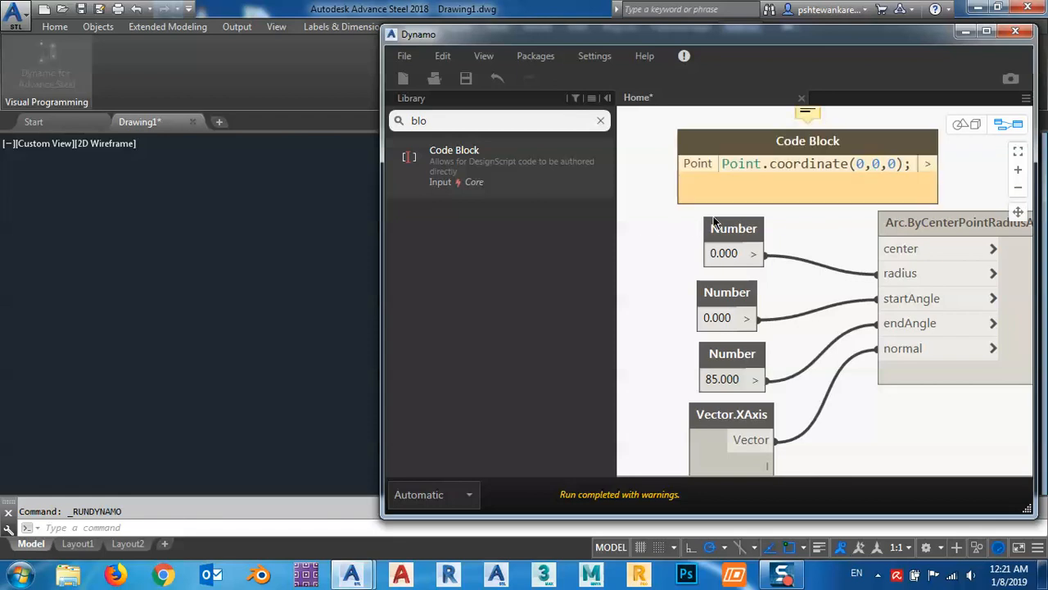
- Connect the Code Block output to the arc node's center input and reposition the block above the Number nodes
left_click_drag(824, 150, 717, 144)
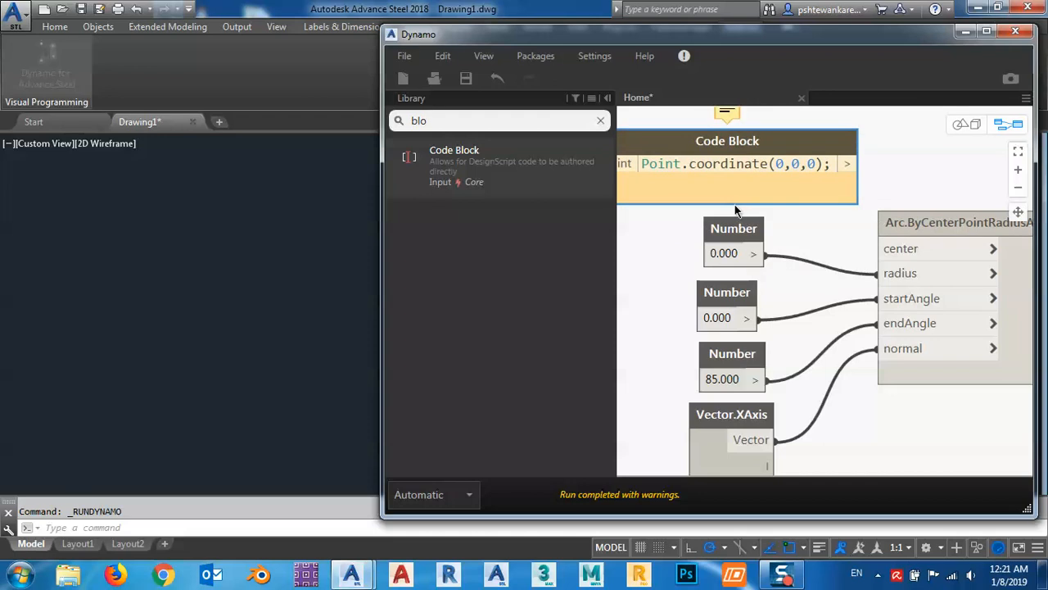
middle_click_drag(735, 206, 829, 277)
mouse_move(810, 241)
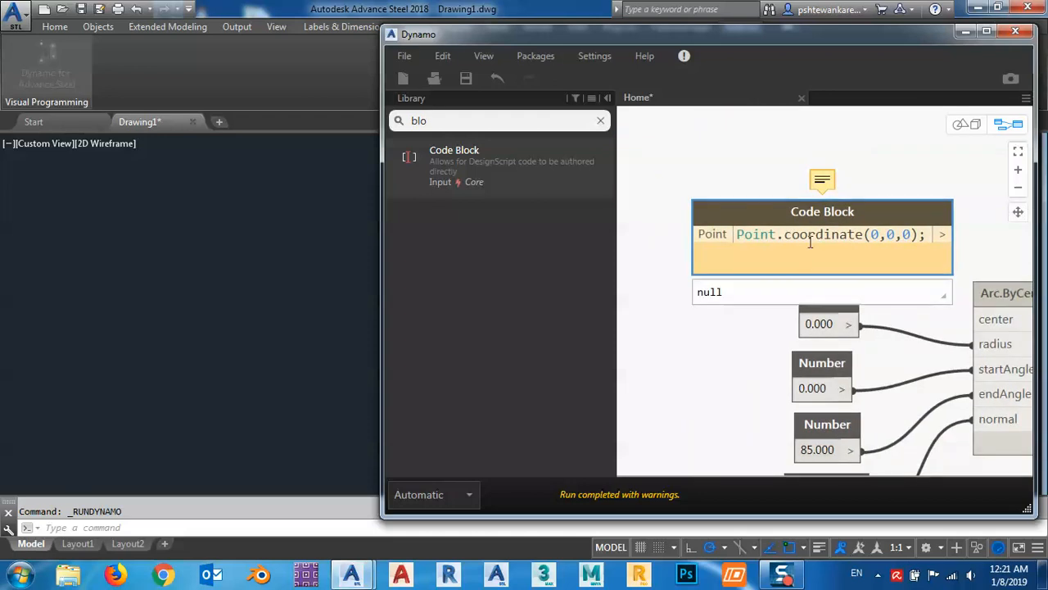
left_click_drag(852, 212, 817, 211)
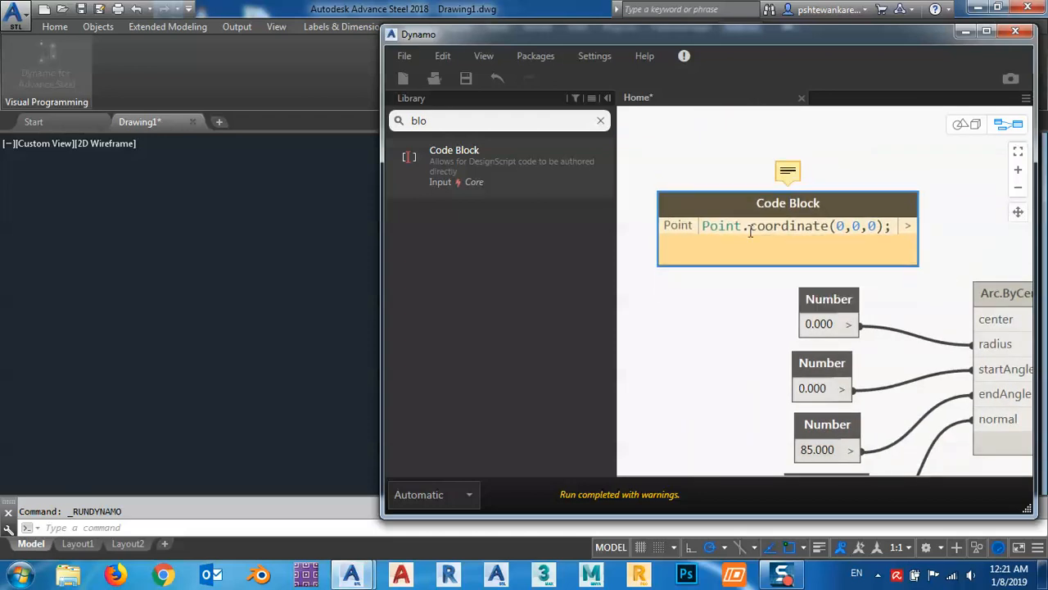
mouse_move(738, 229)
left_click_drag(908, 225, 982, 320)
left_click_drag(895, 203, 853, 191)
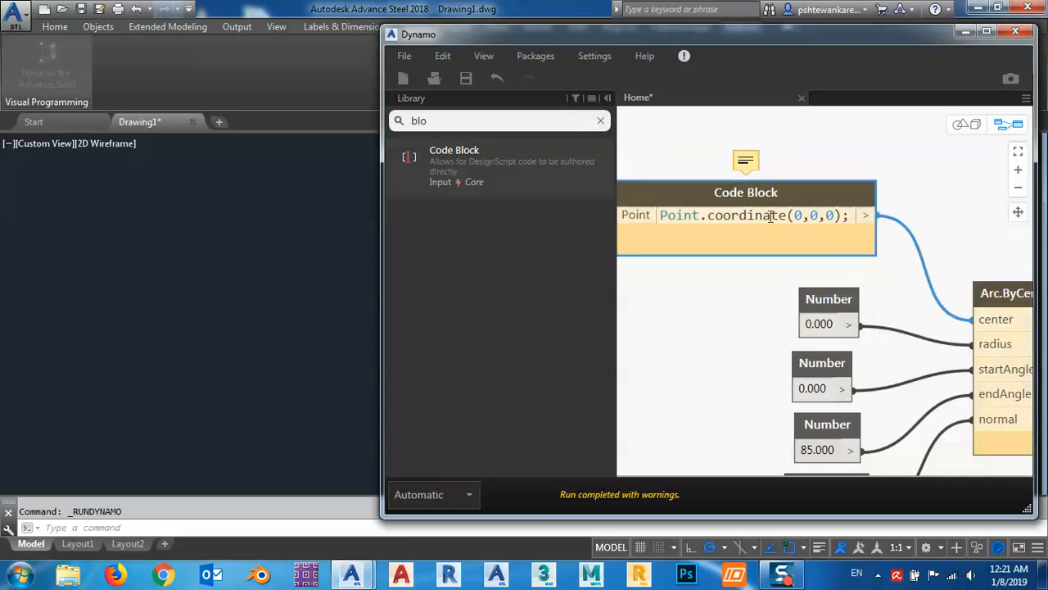
left_click_drag(768, 190, 804, 164)
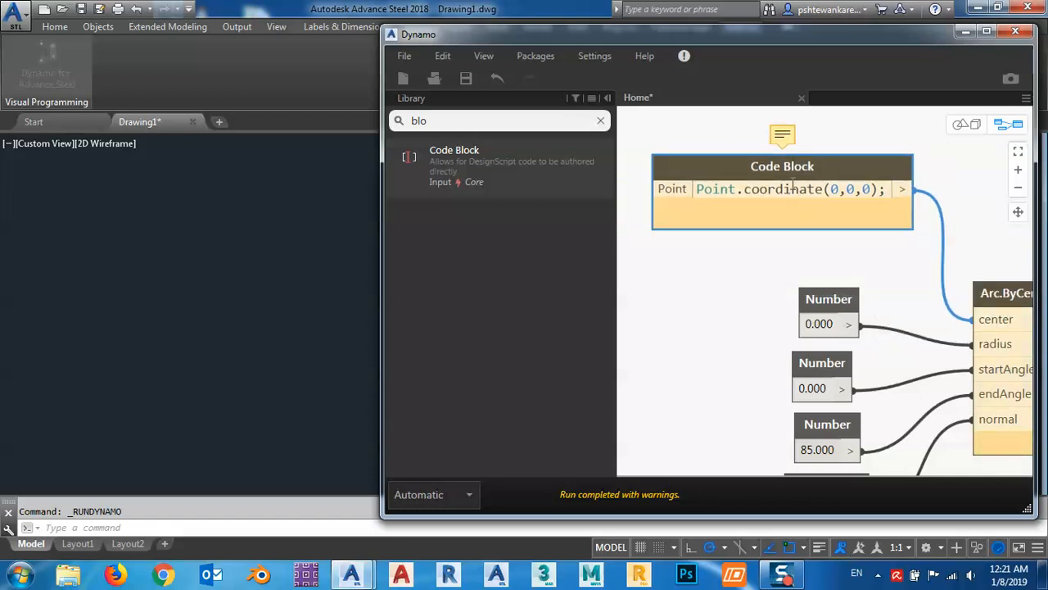
- Disconnect the Code Block from the arc node's center input
mouse_move(770, 195)
middle_click_drag(834, 253, 809, 248)
scroll(769, 215, "down", 6)
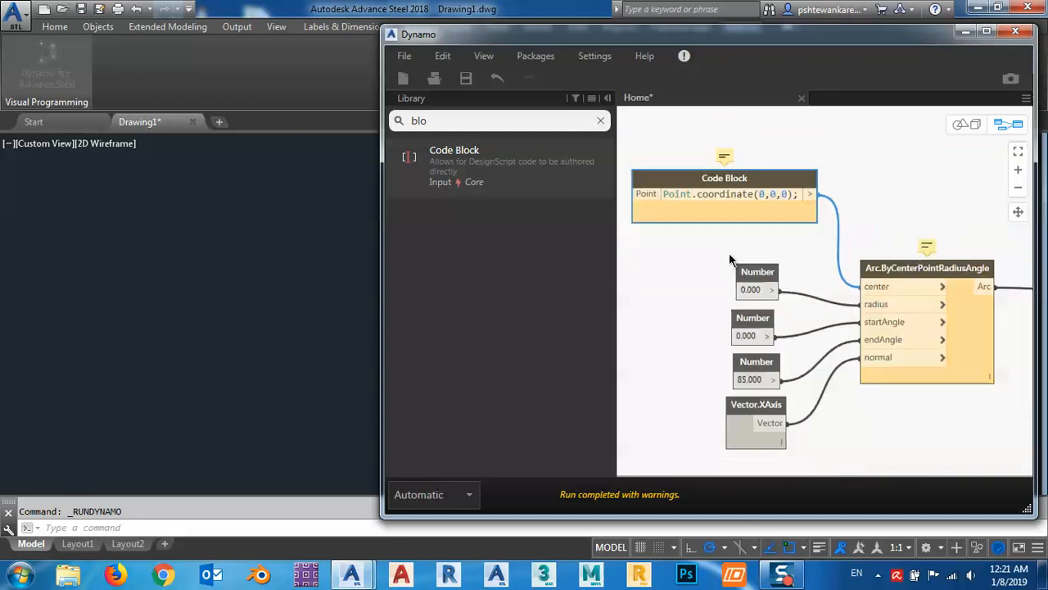
scroll(790, 252, "up", 6)
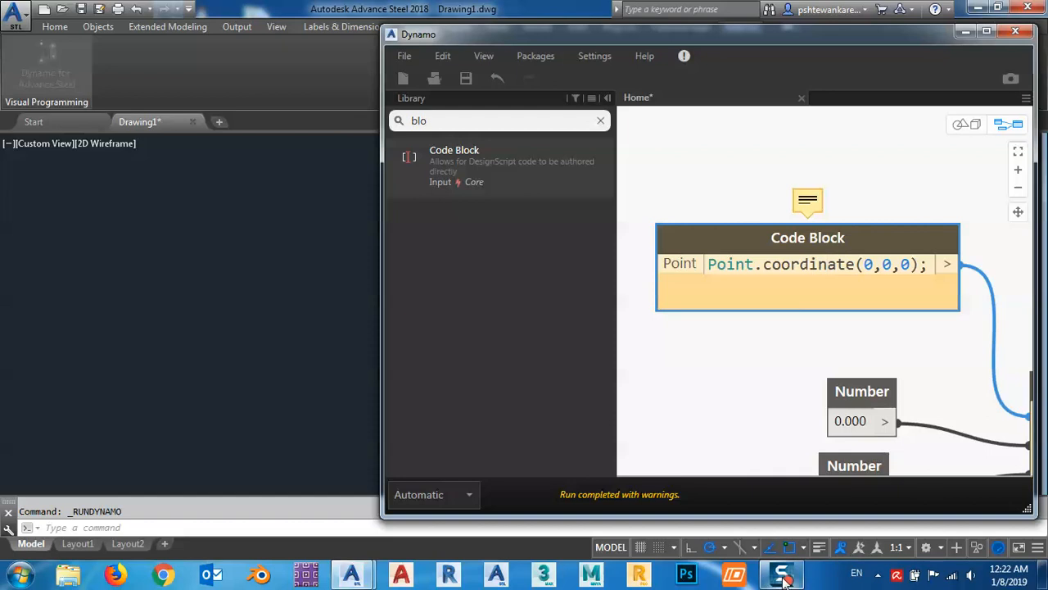
scroll(832, 313, "down", 2)
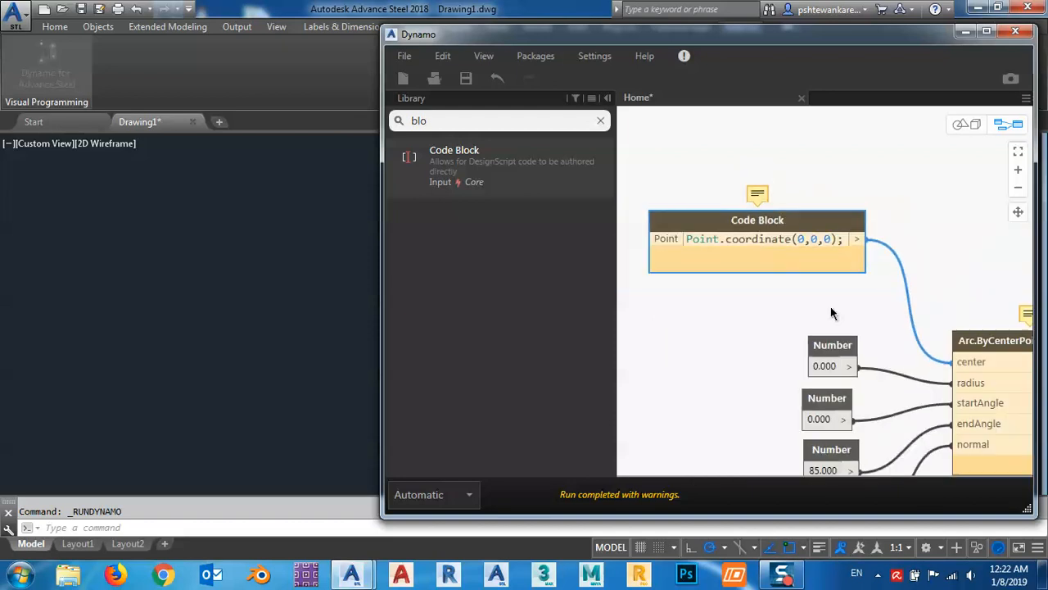
left_click_drag(919, 356, 762, 282)
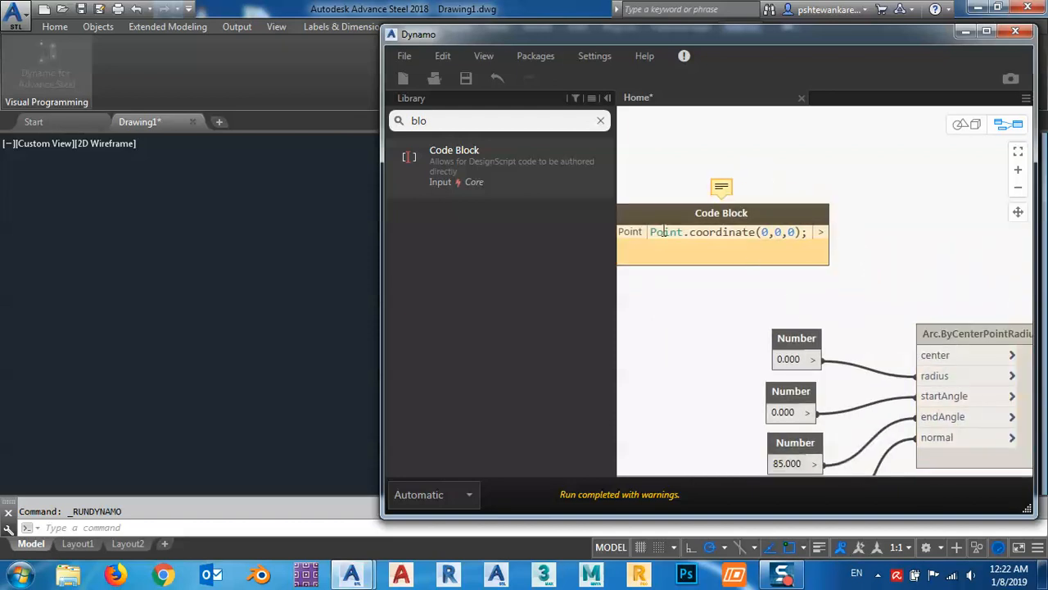
- Add a Point.ByCoordinates node found with the library search "point", and delete the Code Block
left_click_drag(466, 125, 382, 132)
type("p")
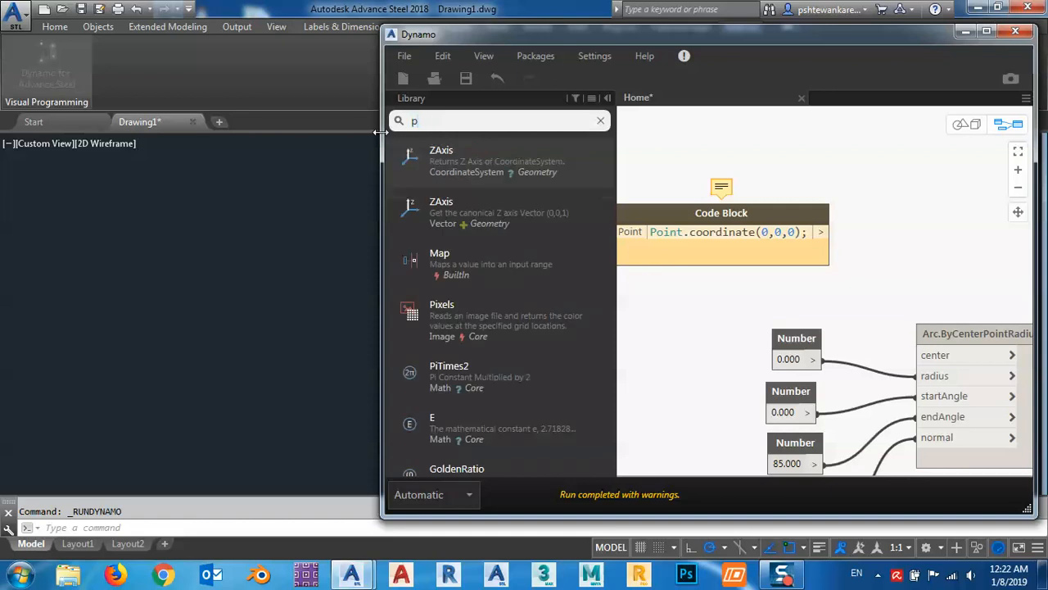
type("oint")
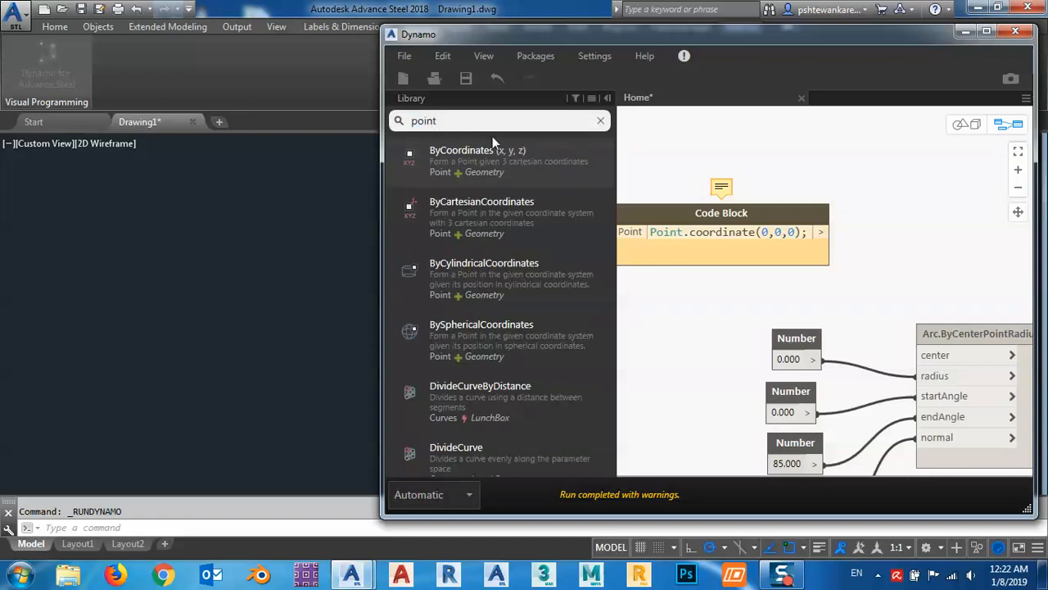
left_click(506, 162)
middle_click_drag(957, 267, 947, 300)
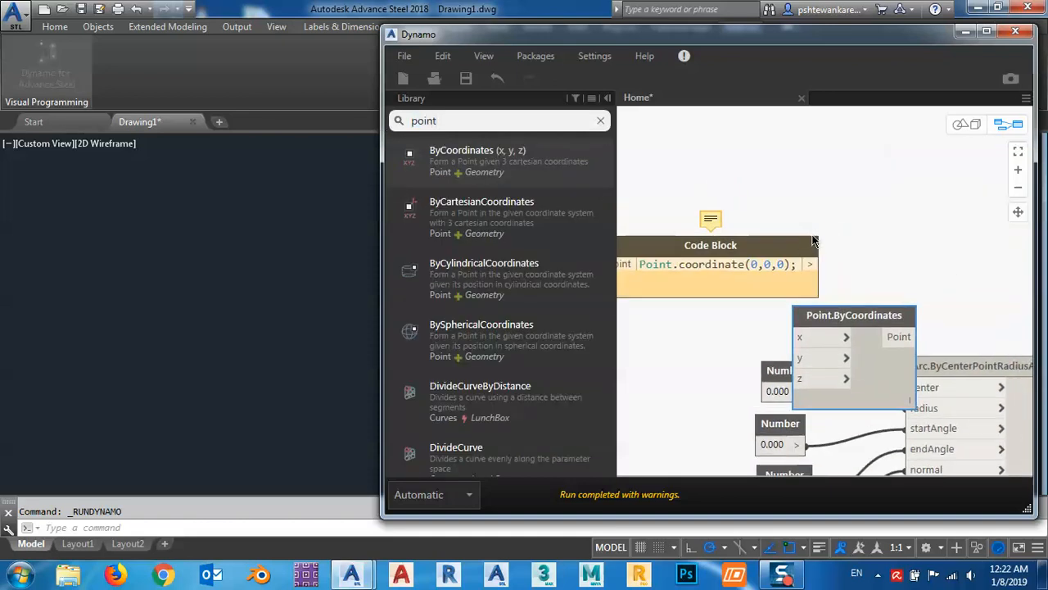
left_click_drag(800, 243, 811, 172)
key("Delete")
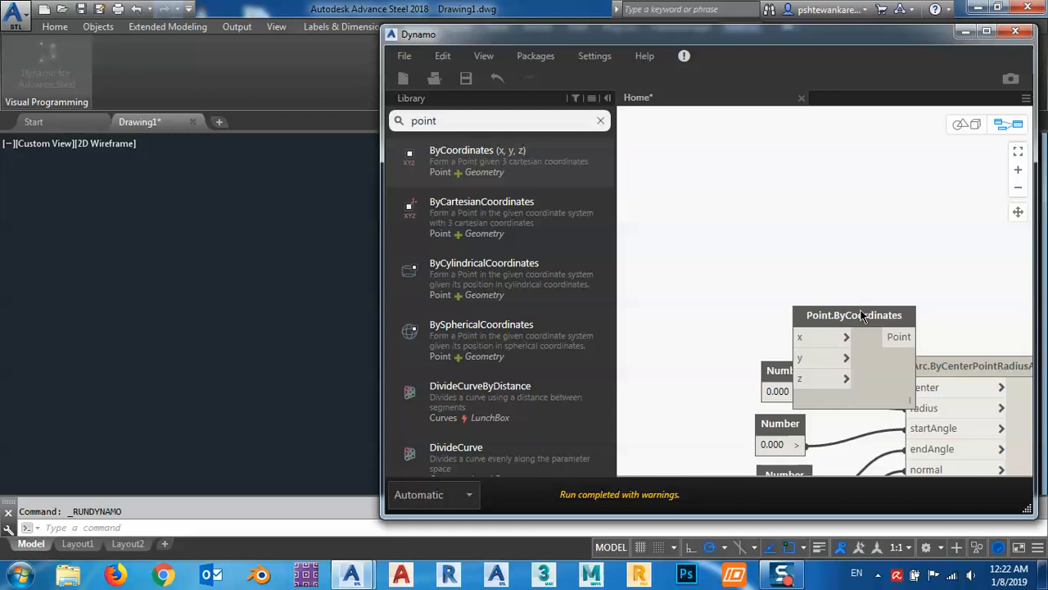
- Connect the Point.ByCoordinates output to the arc node's center input and place the node above the Number nodes
left_click_drag(861, 315, 928, 393)
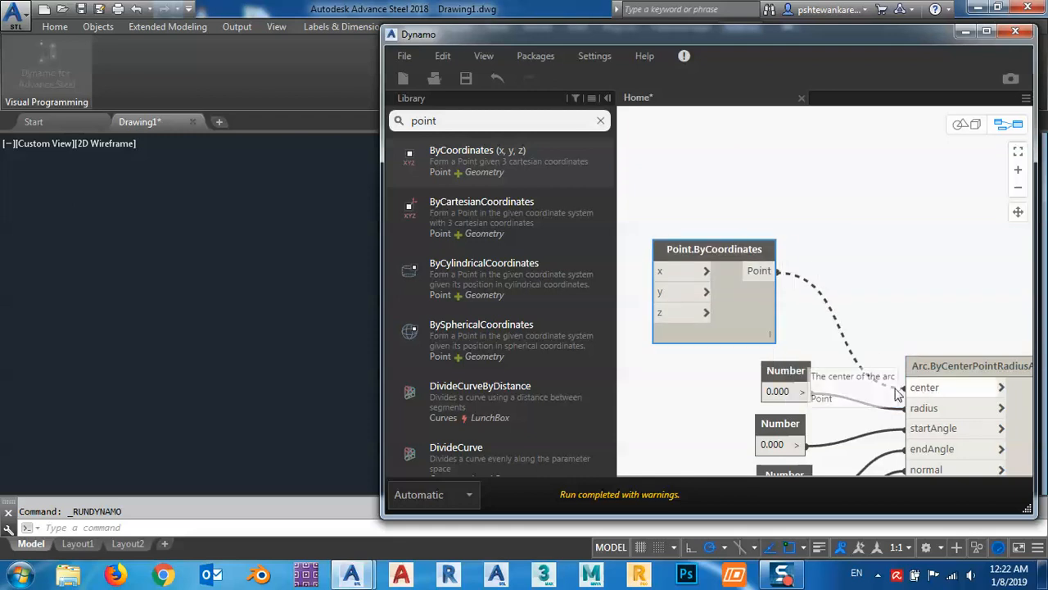
left_click(927, 393)
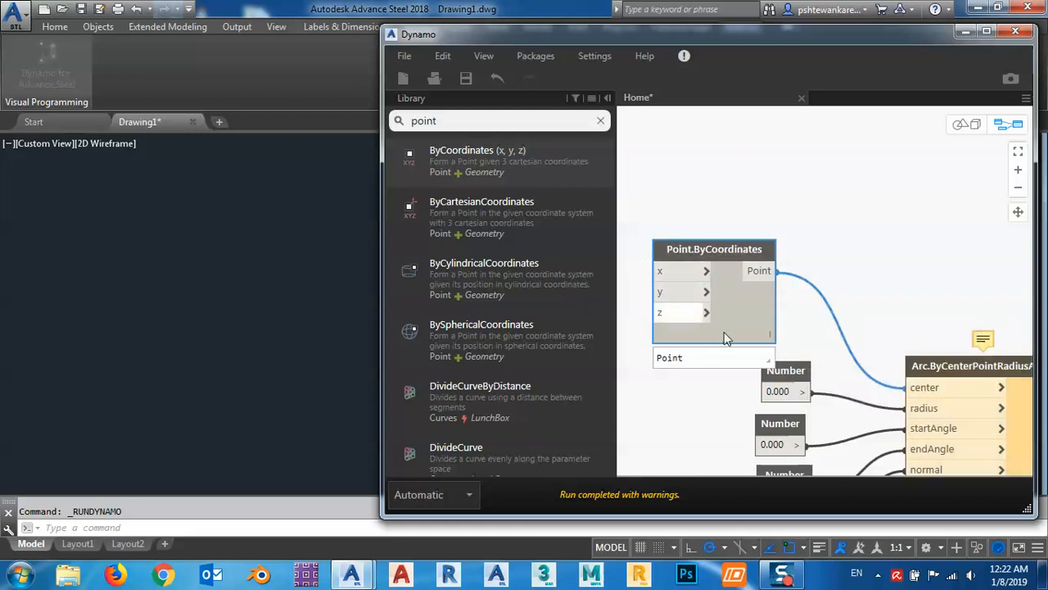
middle_click_drag(820, 277, 775, 217)
left_click_drag(668, 190, 736, 187)
- Align the Point.ByCoordinates, three Number and Vector.XAxis nodes along their left edges
scroll(757, 270, "down", 3)
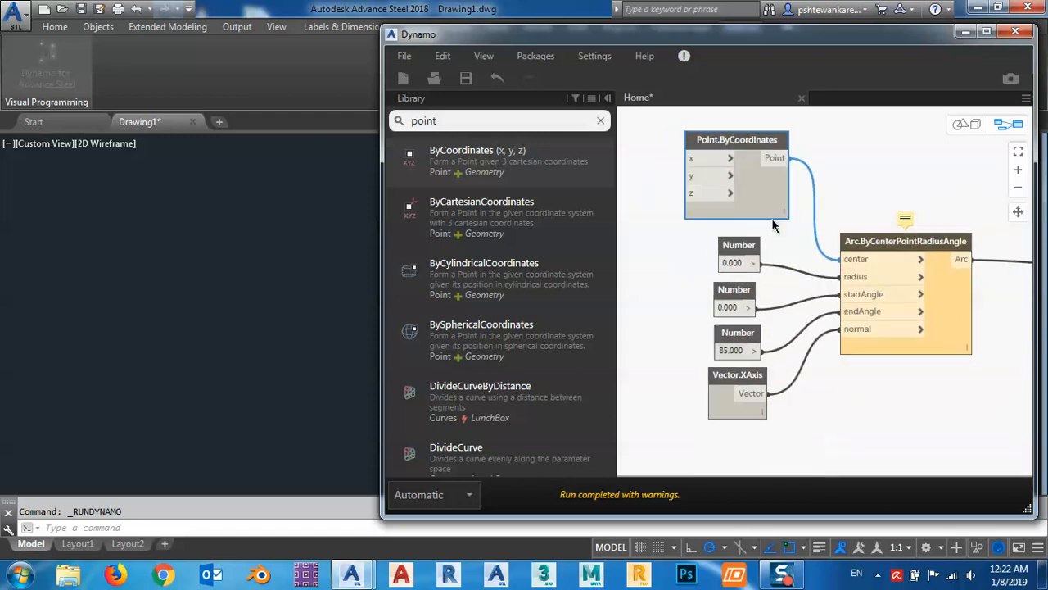
left_click_drag(745, 414, 675, 136)
right_click(678, 141)
mouse_move(882, 244)
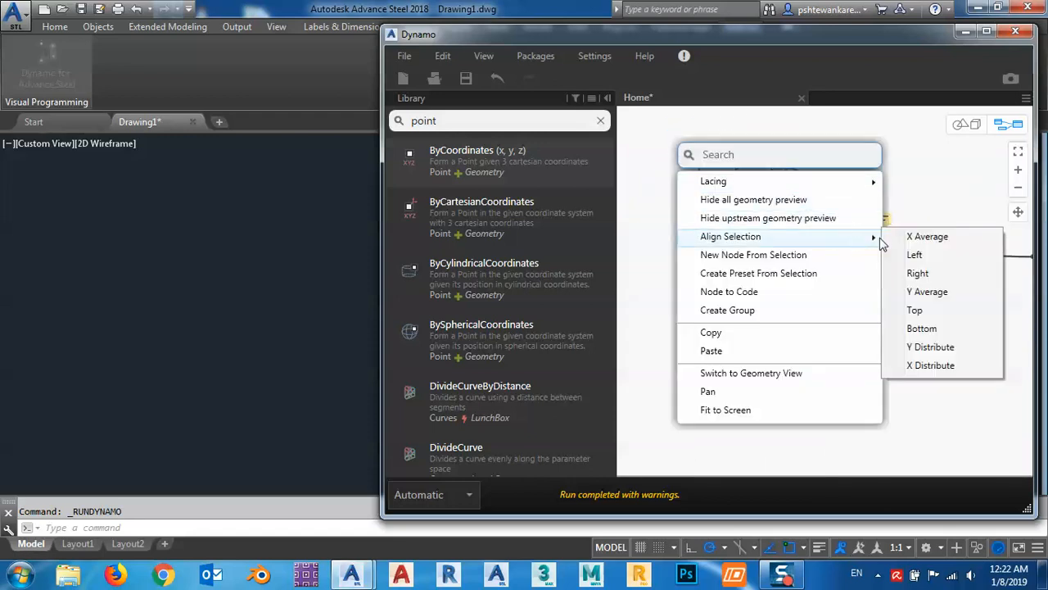
left_click(914, 255)
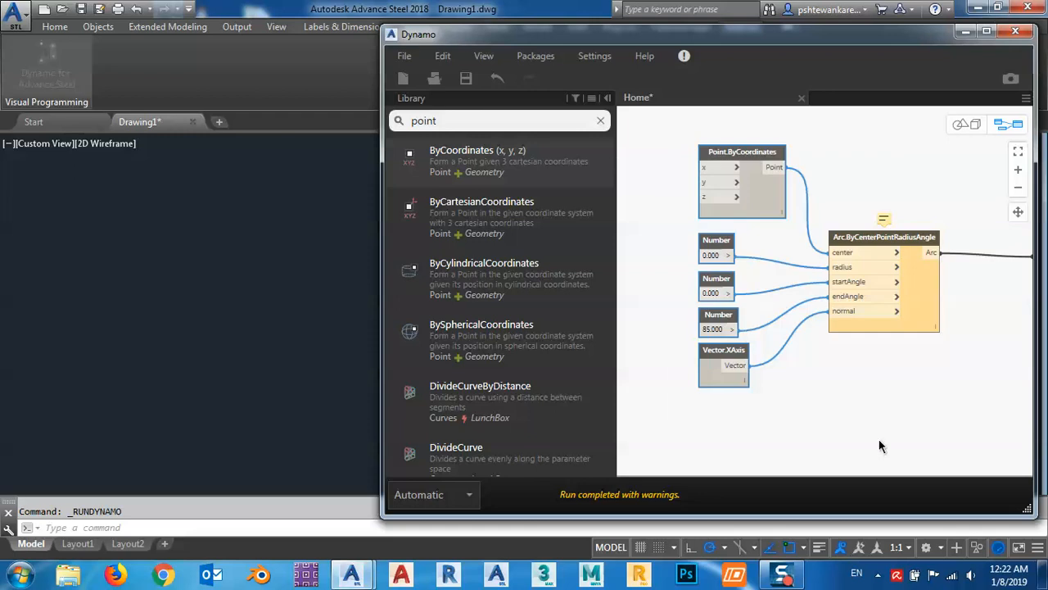
middle_click_drag(889, 434, 827, 417)
left_click(829, 415)
- Duplicate the Vector.XAxis node and place the copy below the gap between the arc and Surface.ByRevolve nodes
middle_click_drag(920, 357, 828, 372)
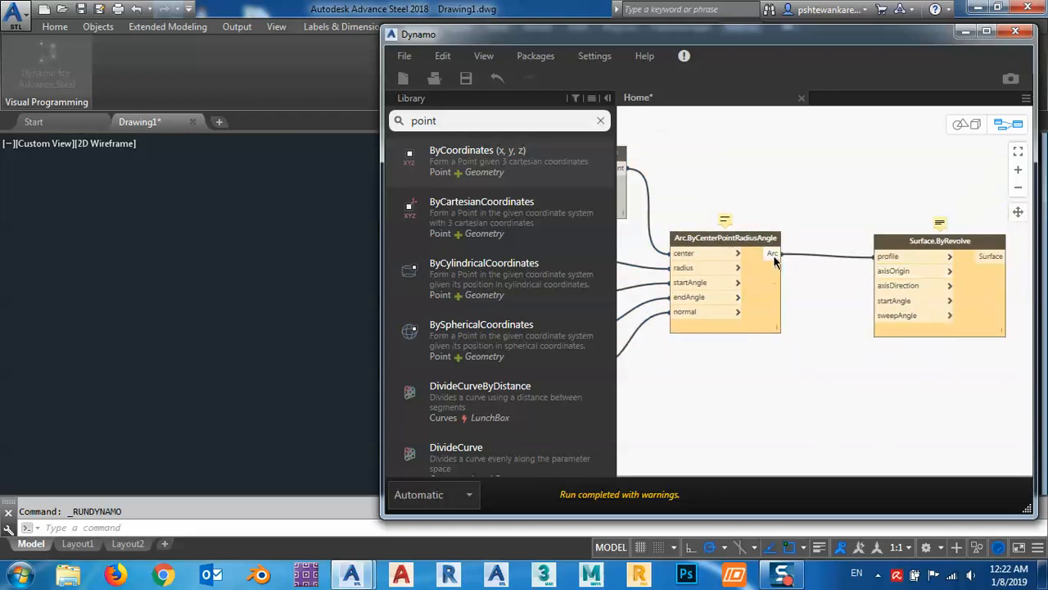
middle_click_drag(944, 303, 899, 300)
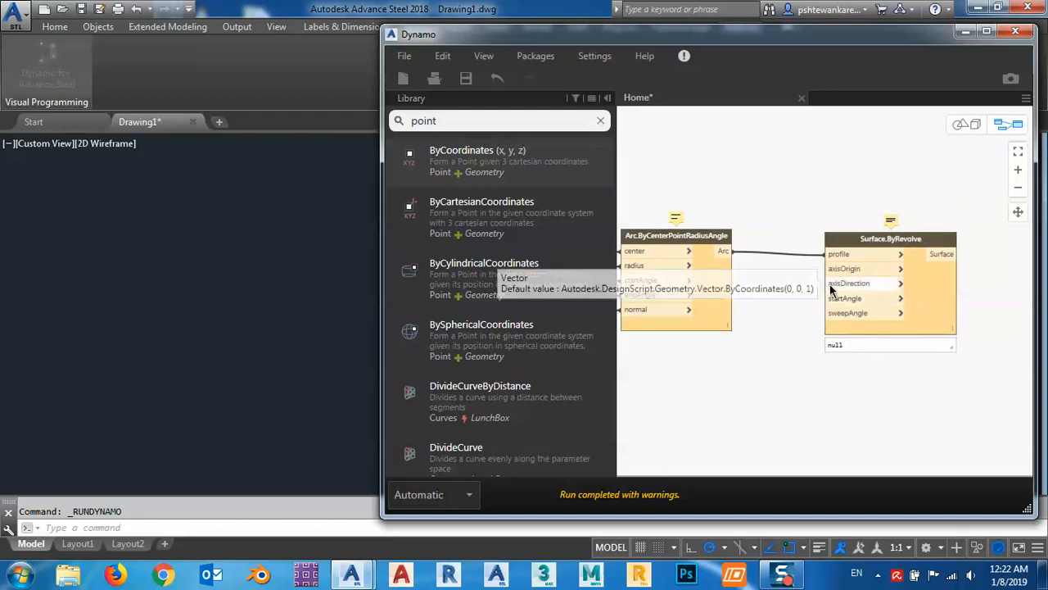
scroll(830, 285, "up", 1)
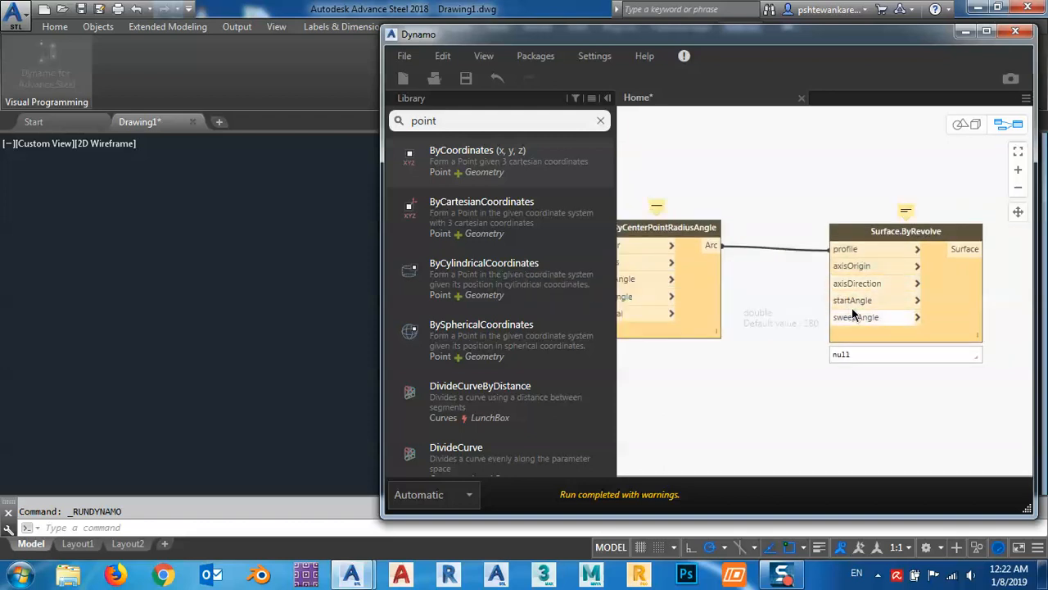
middle_click_drag(825, 329, 868, 296)
scroll(829, 272, "down", 3)
left_click(716, 302)
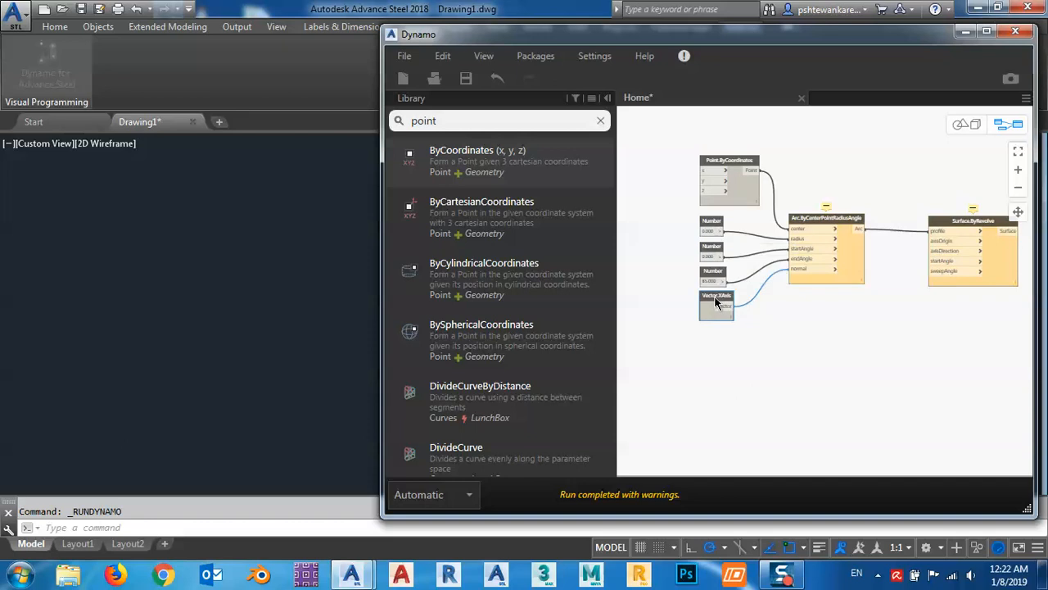
left_click_drag(715, 302, 841, 316)
scroll(901, 305, "up", 3)
scroll(916, 311, "up", 1)
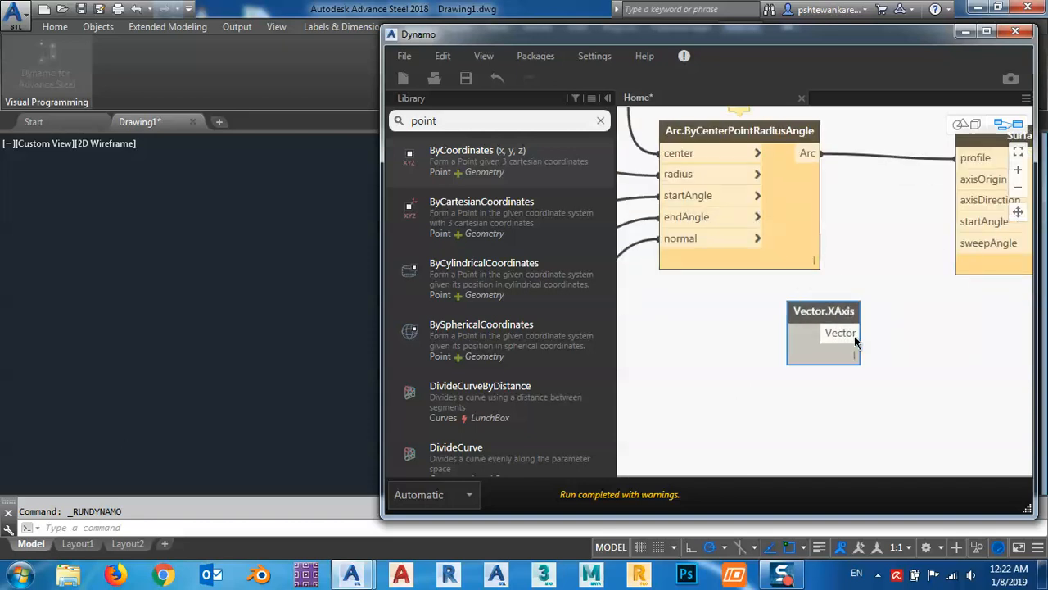
- Connect the copied Vector.XAxis output to Surface.ByRevolve's axisDirection input and place the copy between the arc and surface nodes
left_click(854, 336)
left_click(967, 201)
middle_click_drag(942, 294, 872, 292)
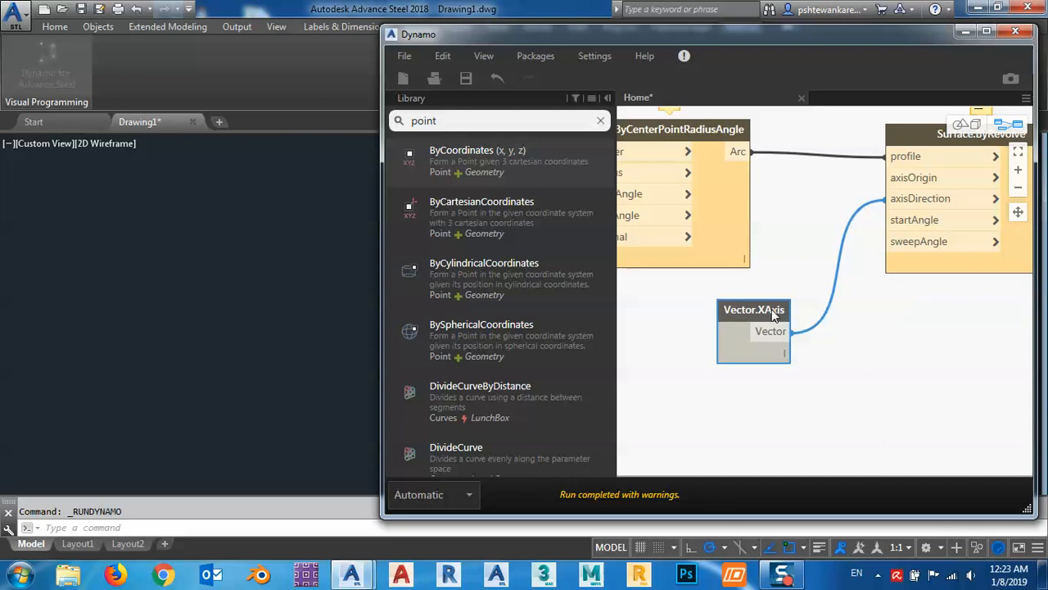
left_click_drag(772, 309, 819, 189)
scroll(819, 332, "down", 5)
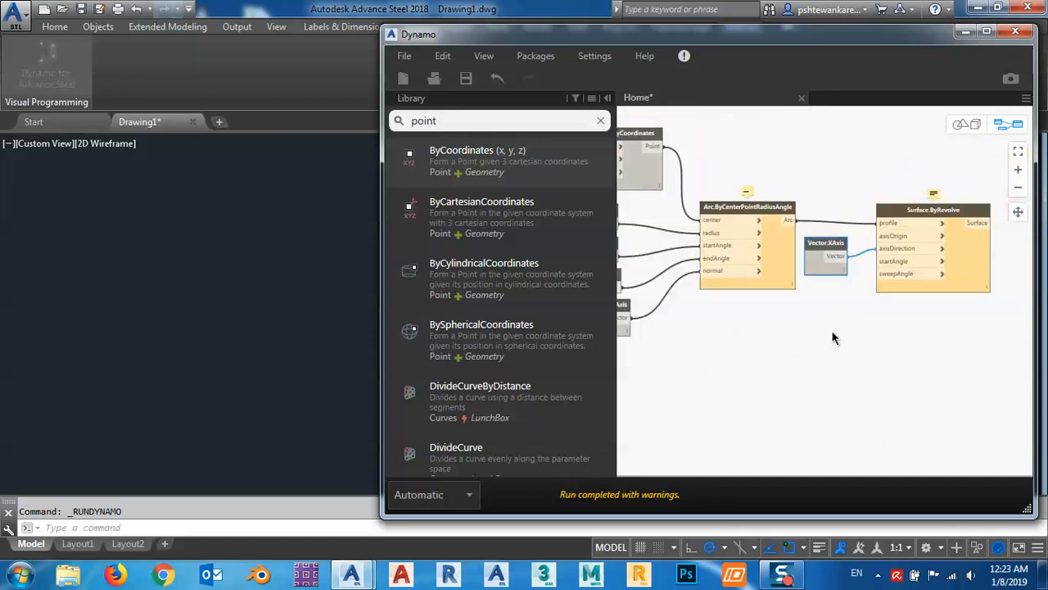
- Duplicate the endAngle Number node and place the copy below the Vector.XAxis node beside Surface.ByRevolve
scroll(672, 266, "up", 3)
left_click(666, 239)
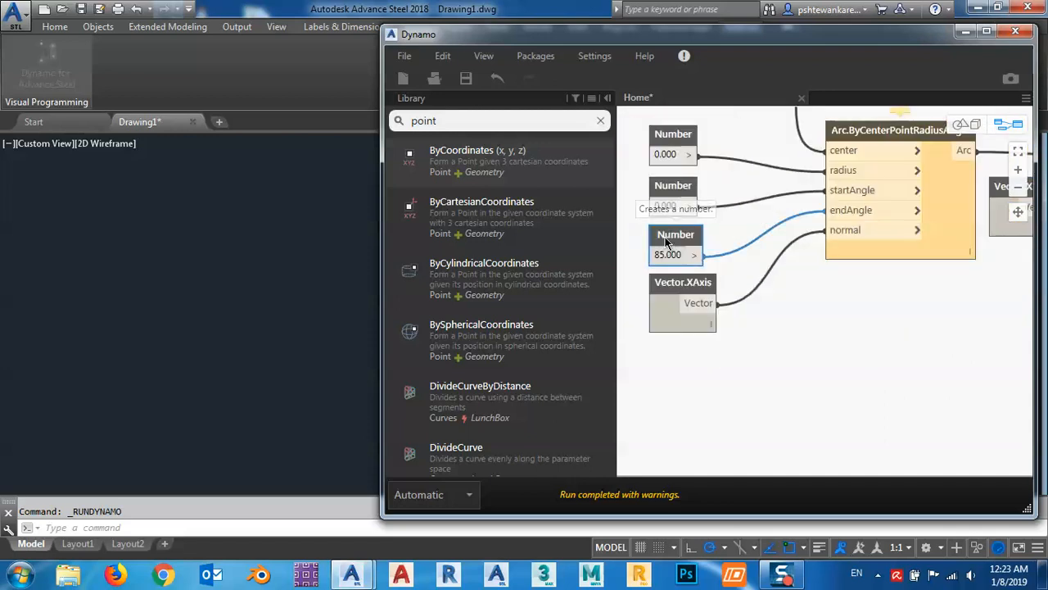
key("ctrl+c")
key("ctrl+v")
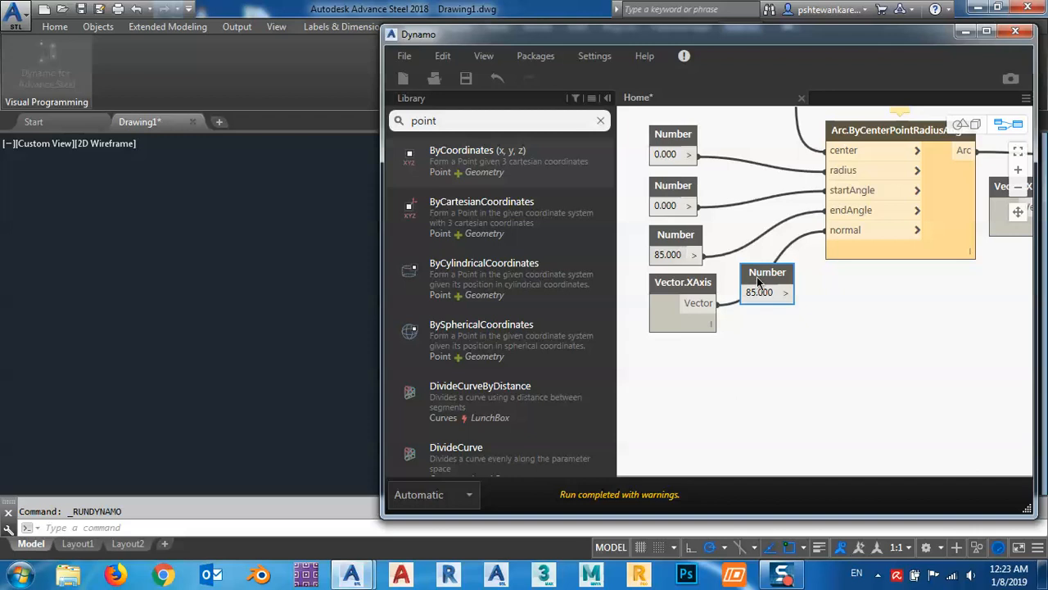
left_click_drag(758, 276, 962, 313)
scroll(975, 313, "up", 1)
middle_click_drag(975, 309, 706, 317)
scroll(709, 326, "down", 3)
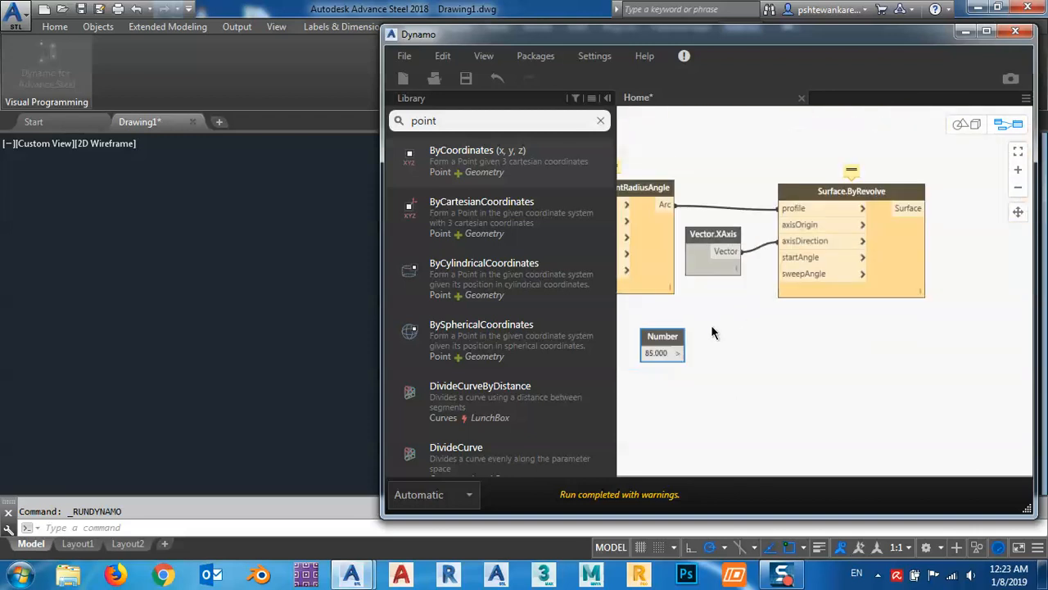
- Connect the copied Number node to Surface.ByRevolve's sweepAngle input and set its value to 360
left_click_drag(689, 364, 844, 248)
scroll(737, 334, "up", 3)
left_click(719, 331)
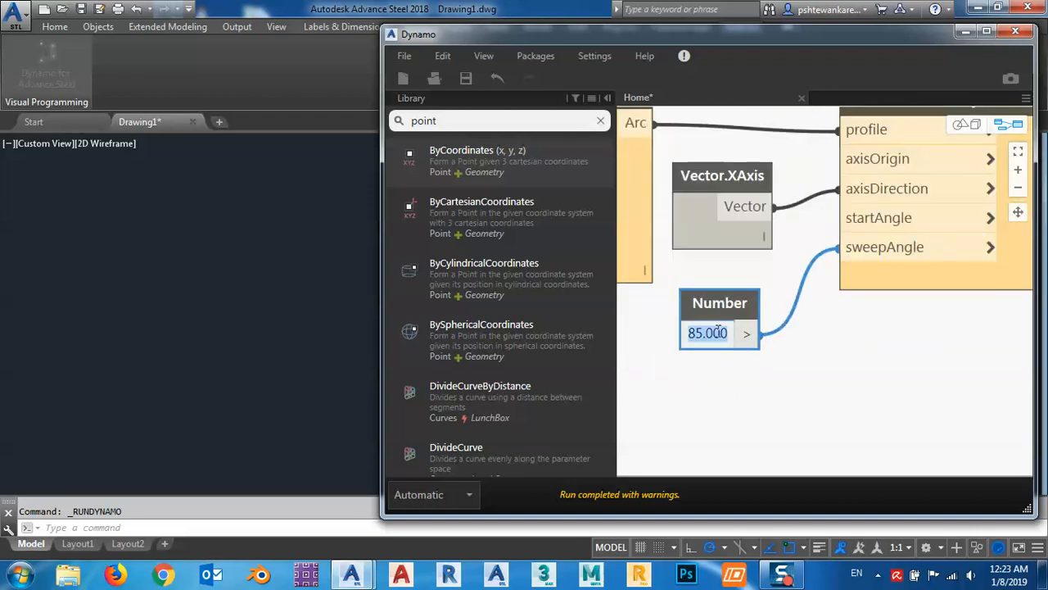
type("360")
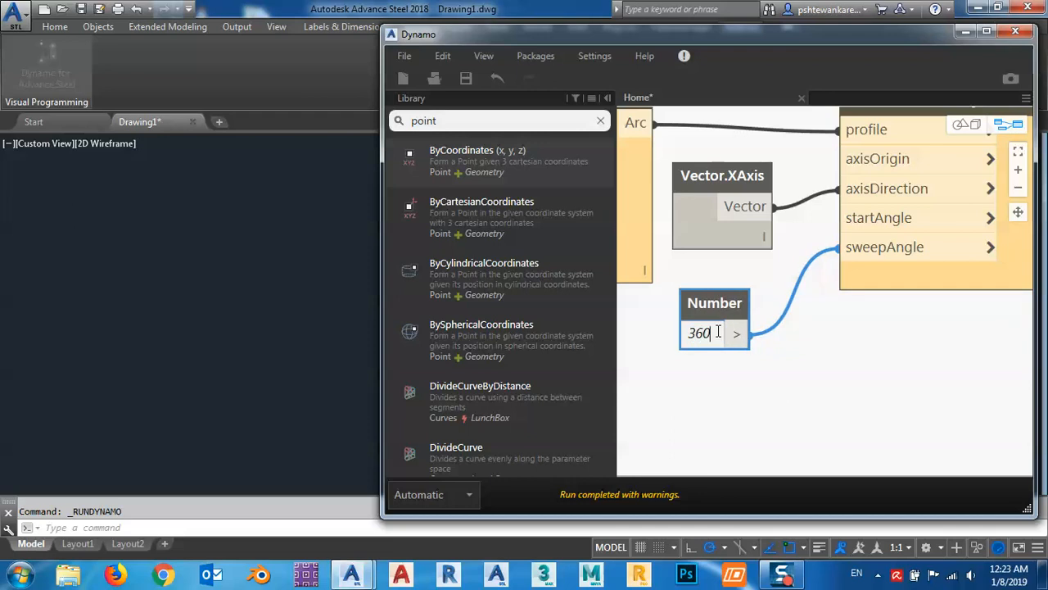
key("Return")
scroll(761, 358, "down", 4)
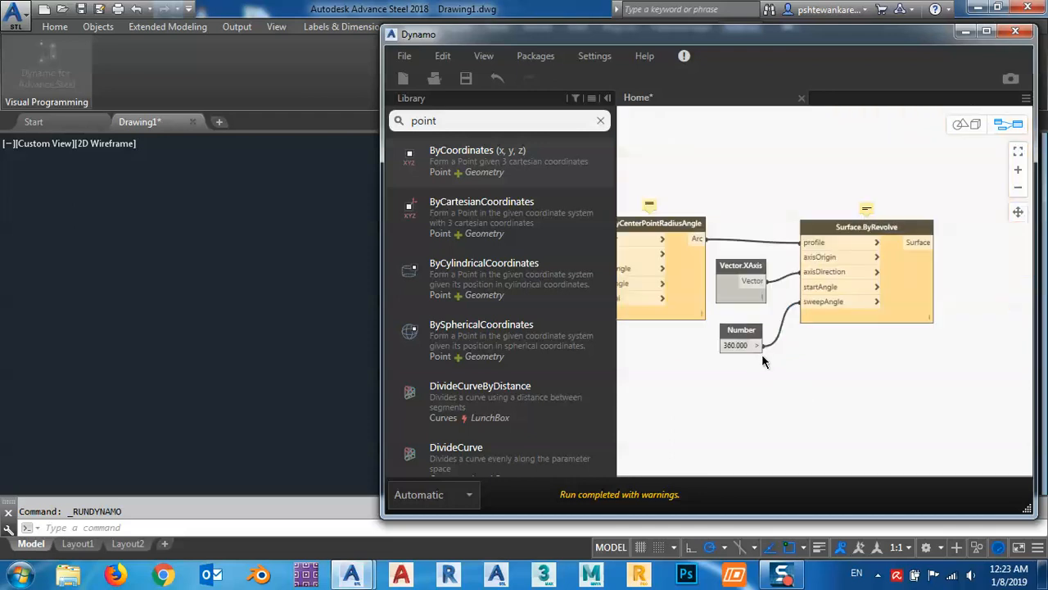
- Clear the library search and expand the LunchBox package in the node library
scroll(762, 361, "down", 2)
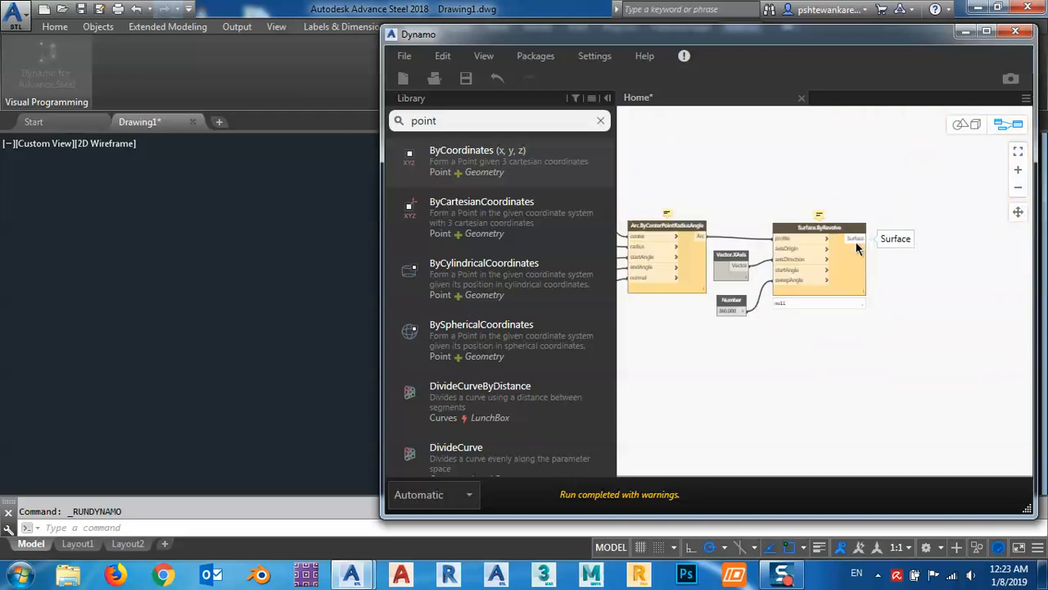
scroll(711, 246, "up", 2)
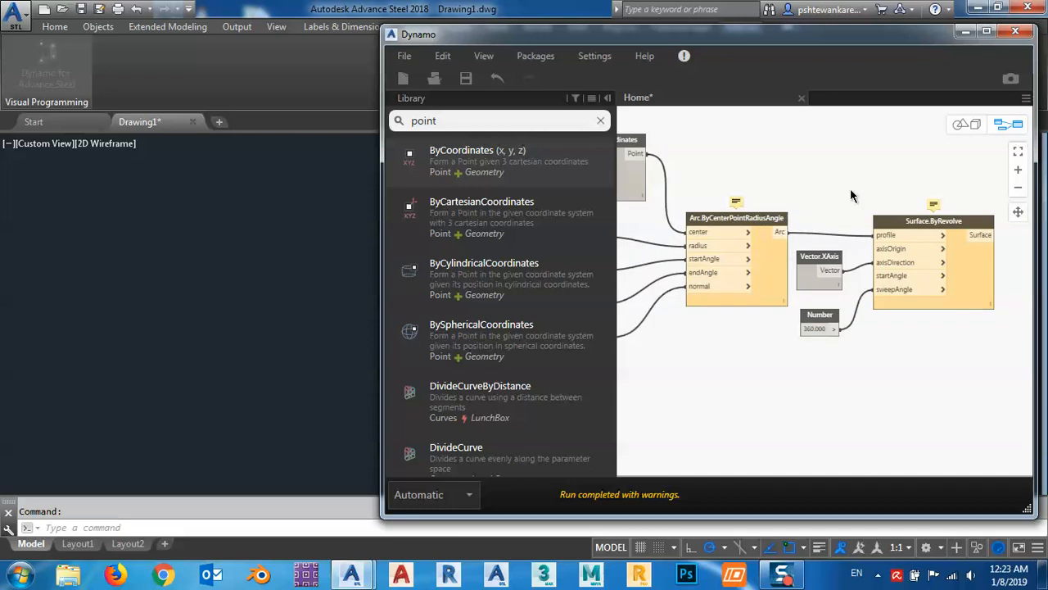
scroll(800, 246, "up", 3)
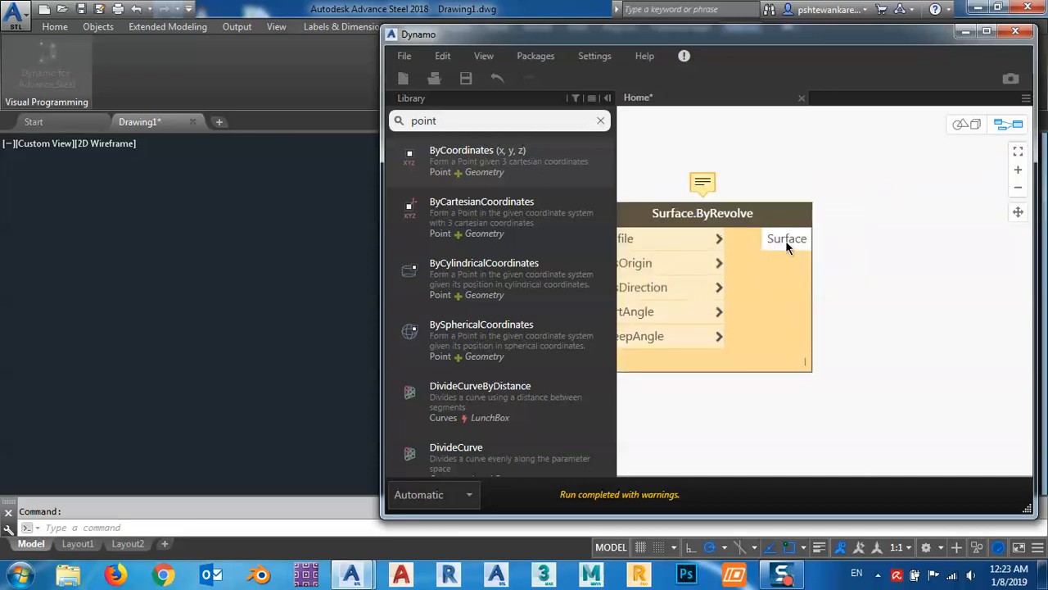
left_click(600, 121)
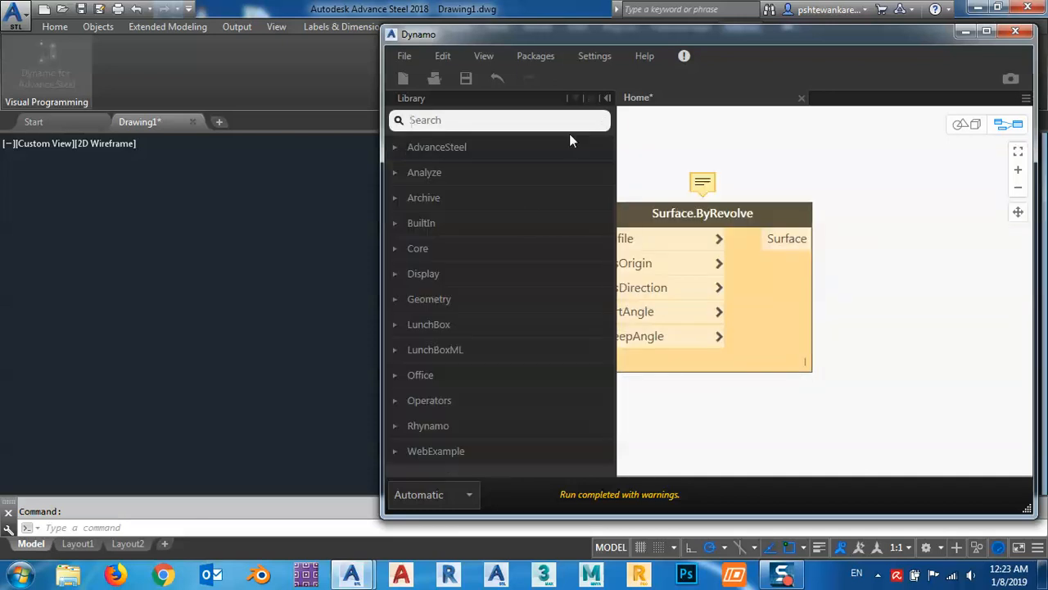
left_click(396, 325)
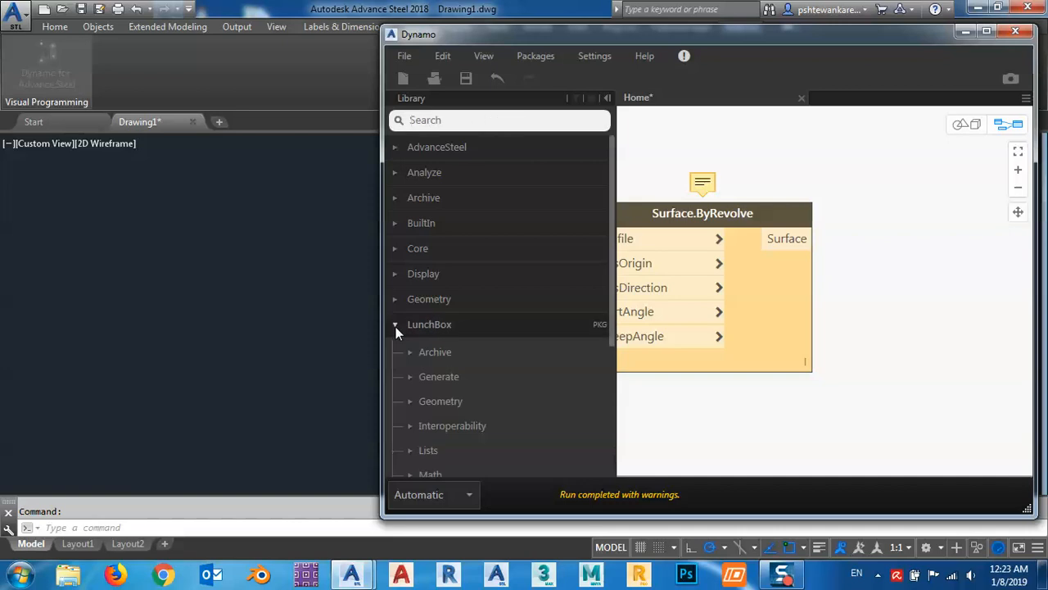
left_click(523, 56)
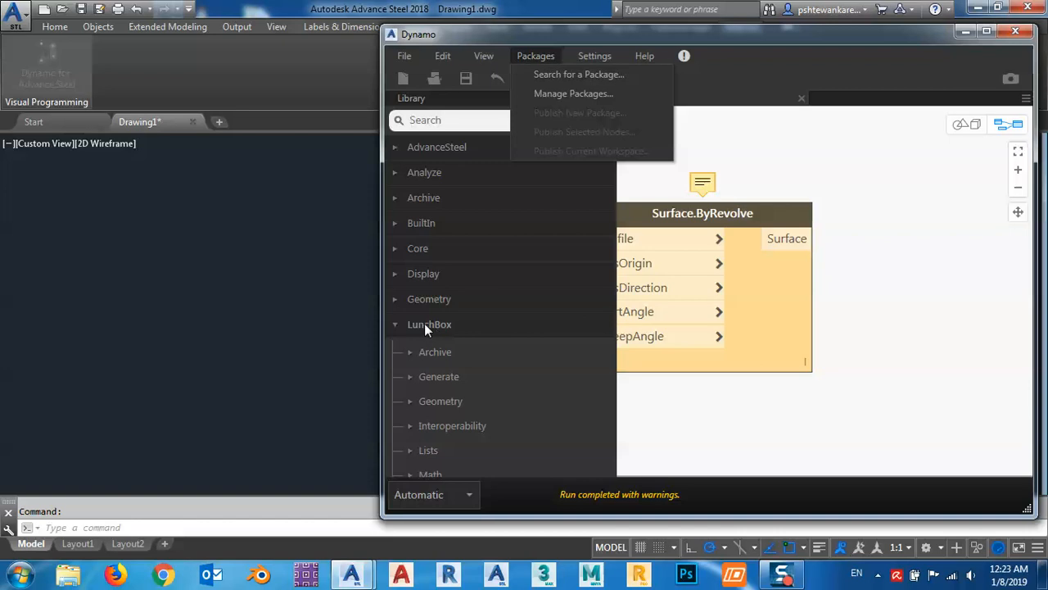
left_click(524, 94)
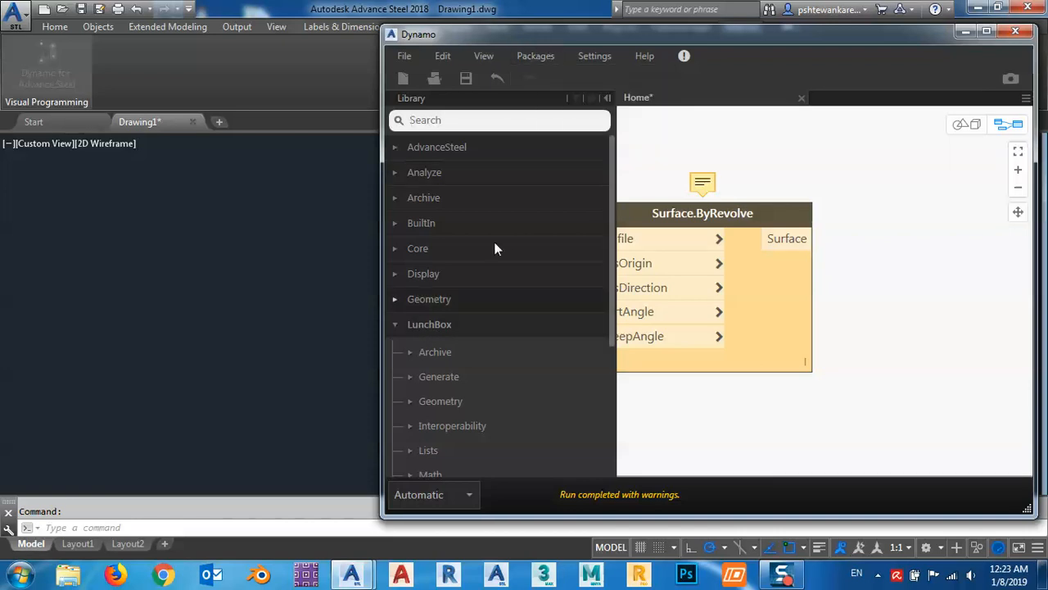
- Add the WireGrid node from LunchBox's Geometry Structure category and place it to the right of Surface.ByRevolve
scroll(491, 262, "down", 2)
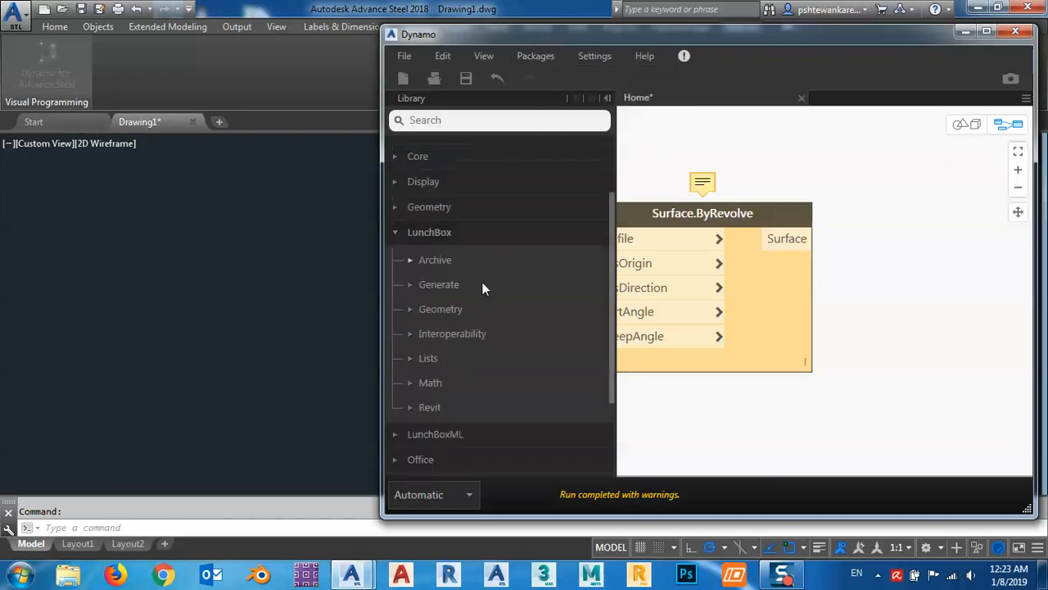
left_click(412, 311)
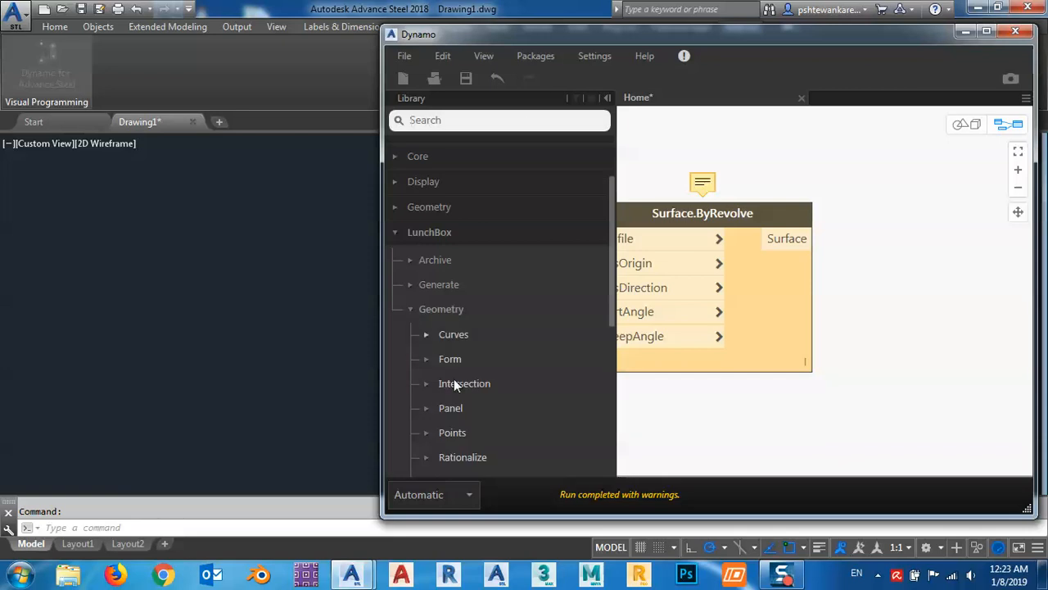
scroll(512, 385, "down", 3)
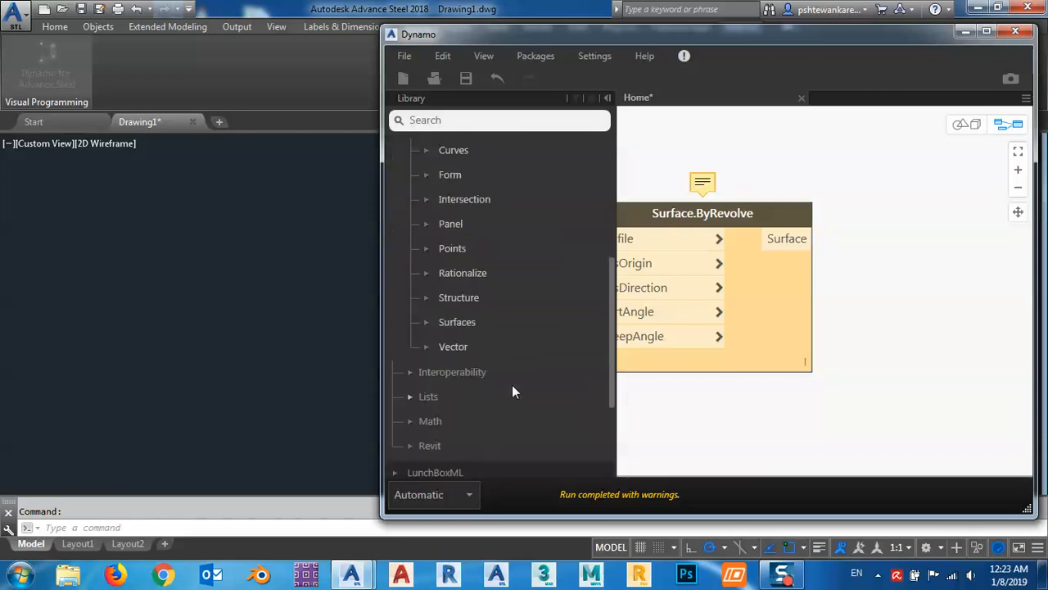
left_click(425, 298)
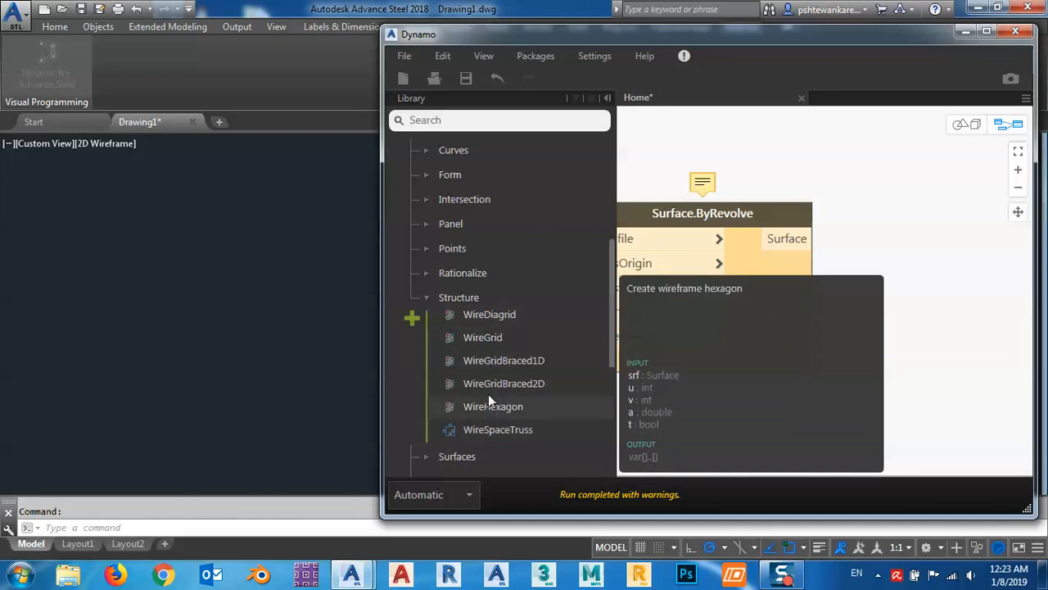
left_click(475, 338)
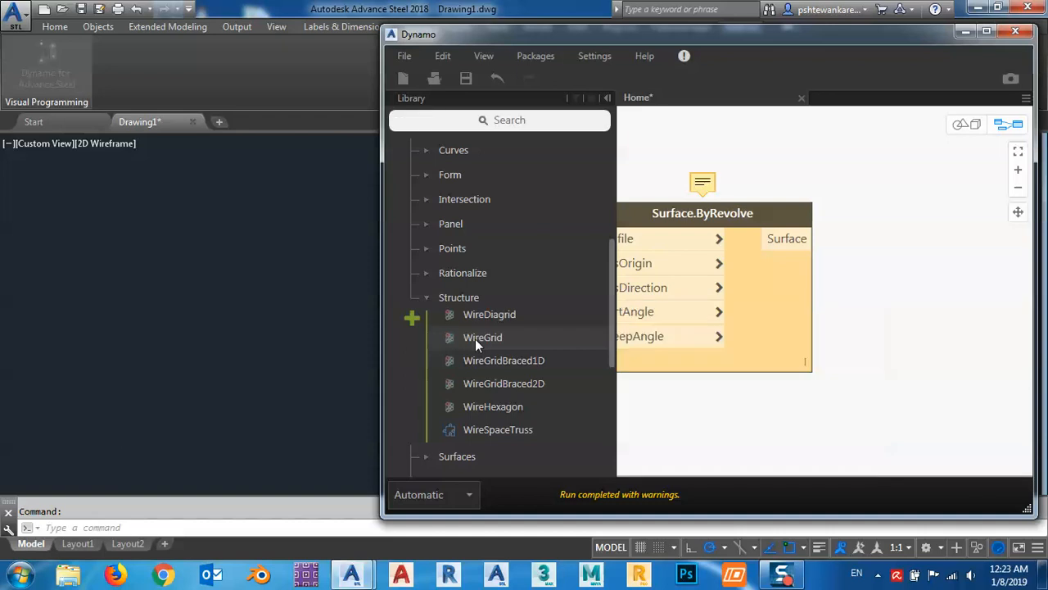
left_click_drag(853, 305, 938, 189)
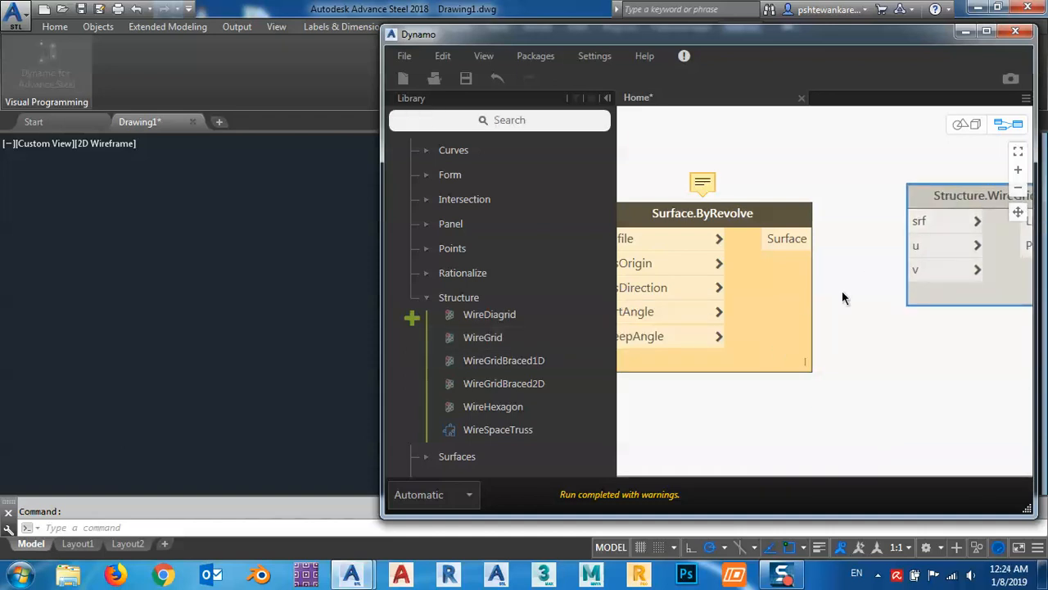
- Connect Surface.ByRevolve's Surface output to the srf input of the Structure.WireGrid node
middle_click_drag(886, 237, 782, 302)
scroll(782, 302, "down", 3)
left_click_drag(829, 270, 857, 274)
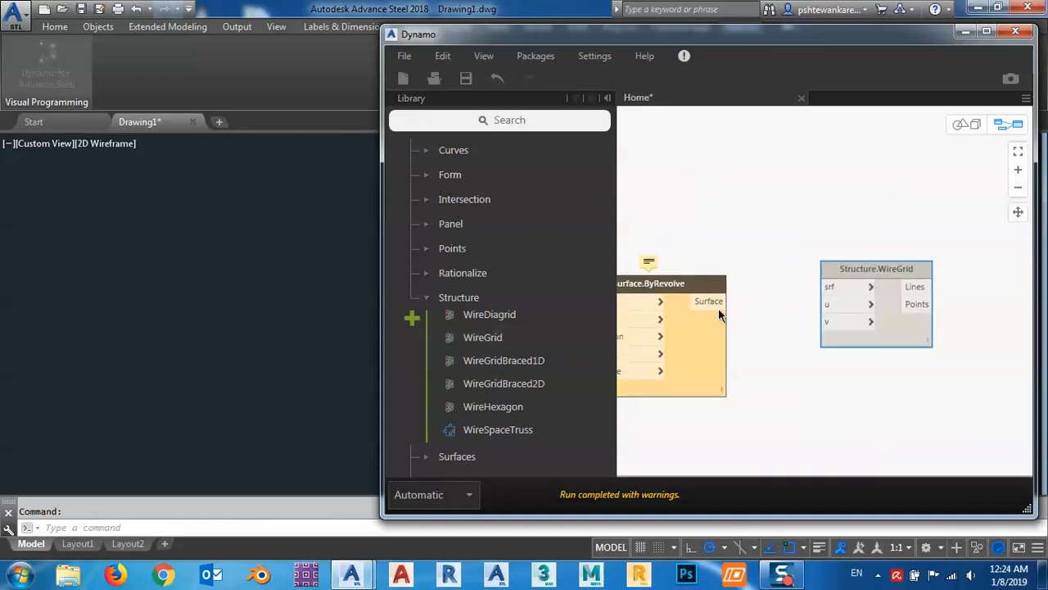
left_click_drag(716, 302, 829, 289)
- Duplicate the sweepAngle Number node and place the copy between Surface.ByRevolve and Structure.WireGrid
middle_click_drag(796, 351, 849, 262)
scroll(879, 257, "down", 3)
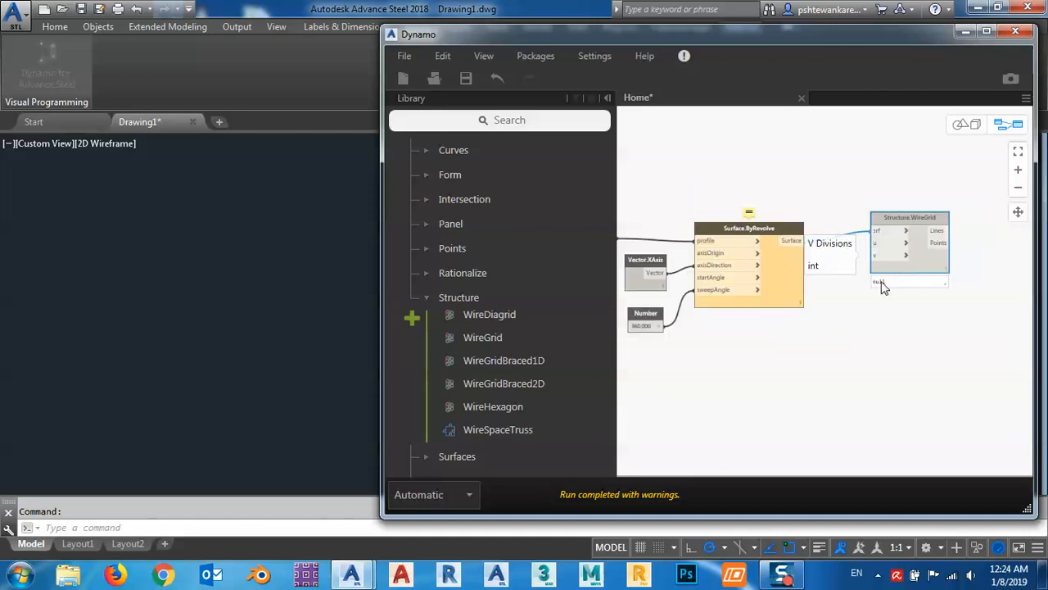
middle_click_drag(725, 363, 757, 369)
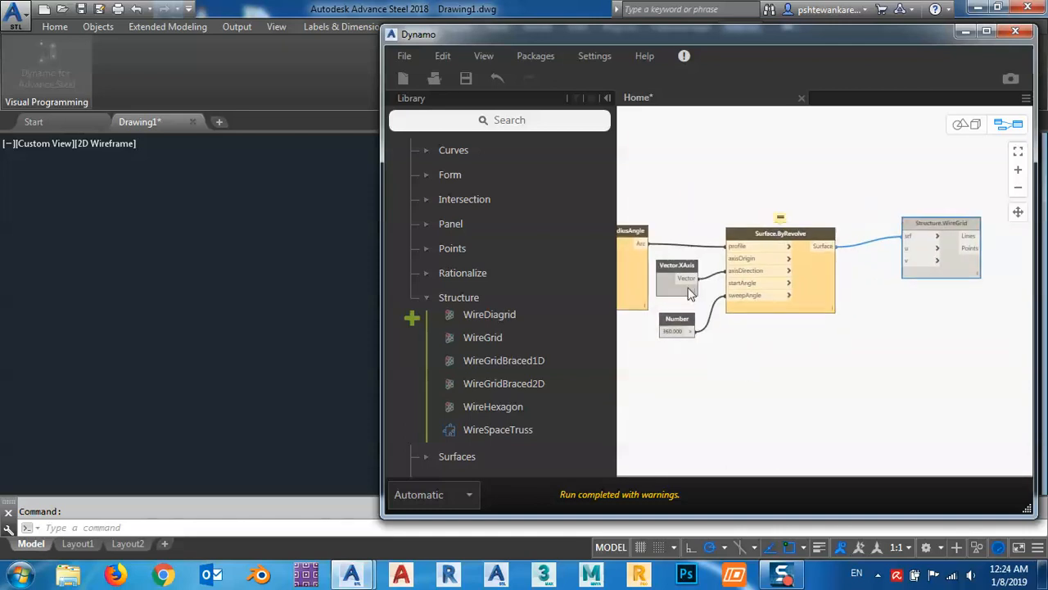
scroll(670, 330, "up", 2)
left_click(673, 311)
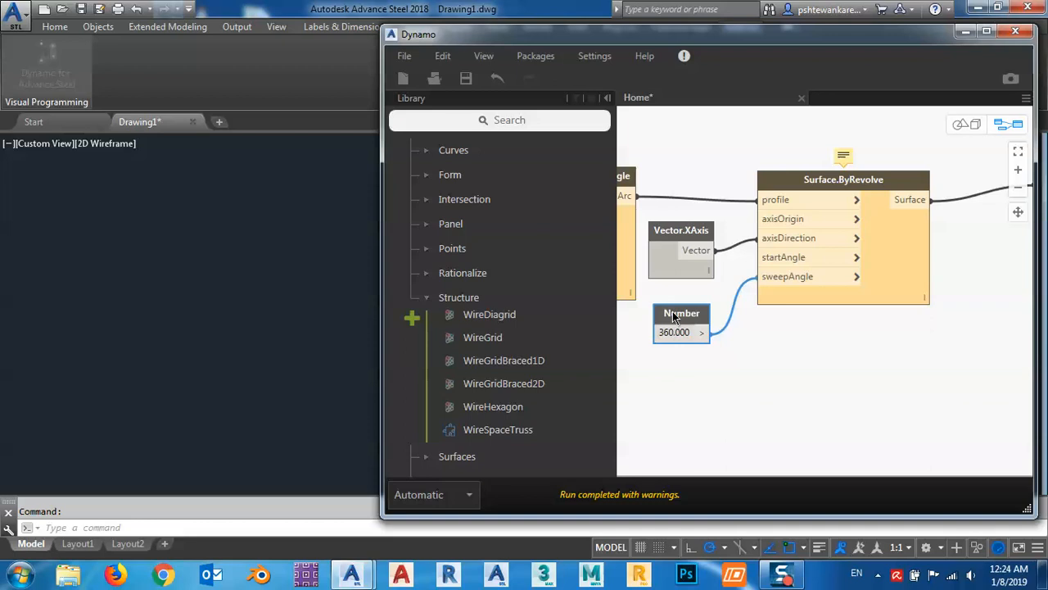
key("ctrl+c")
key("ctrl+v")
left_click_drag(792, 346, 980, 265)
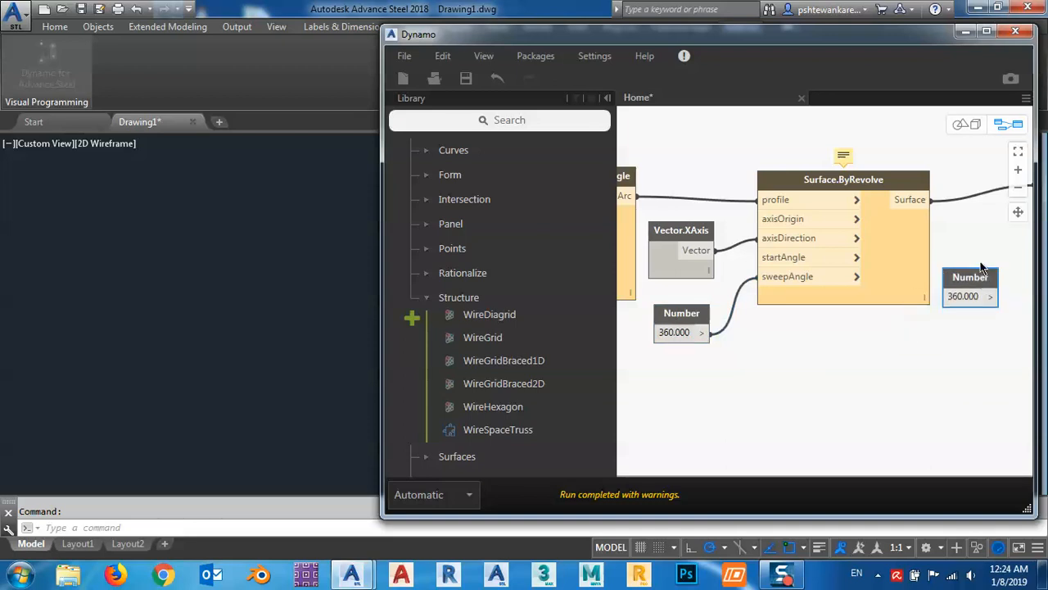
middle_click_drag(981, 265, 781, 337)
left_click_drag(798, 353, 807, 307)
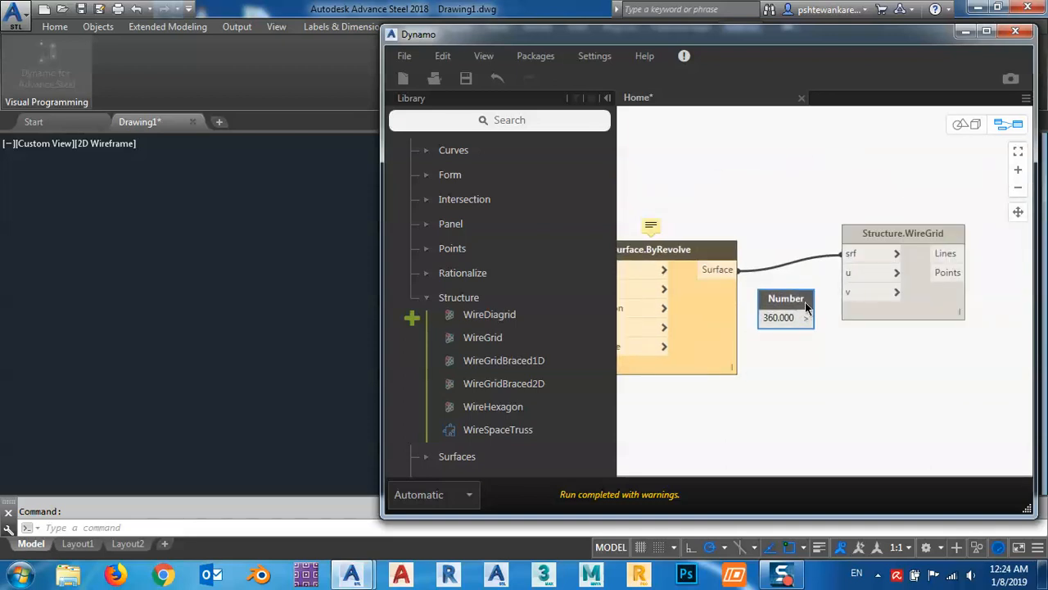
- Set the copied Number node beside Structure.WireGrid to 10
double_click(788, 318)
type("10")
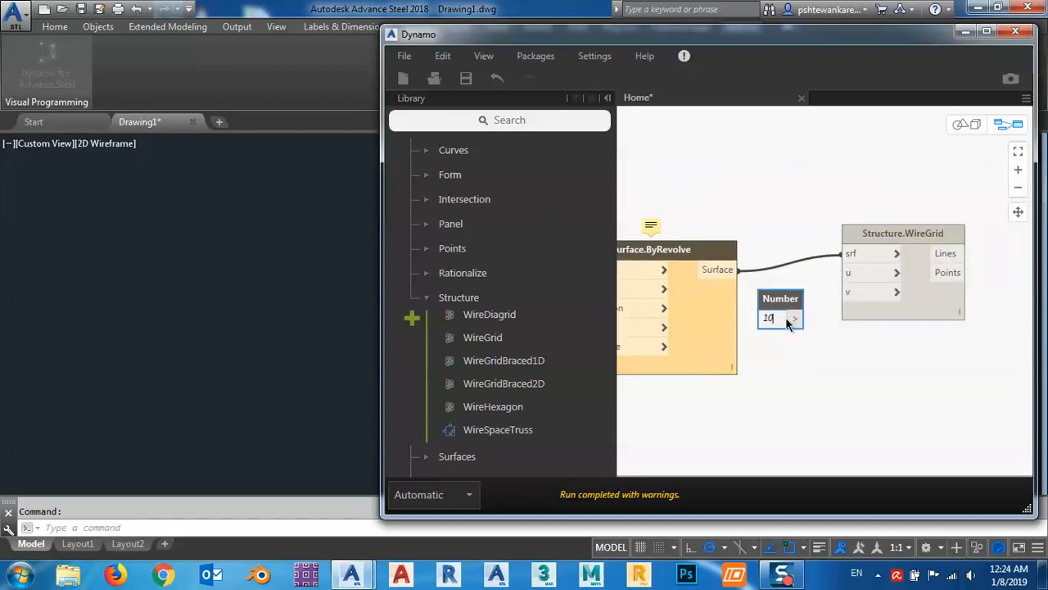
key("Return")
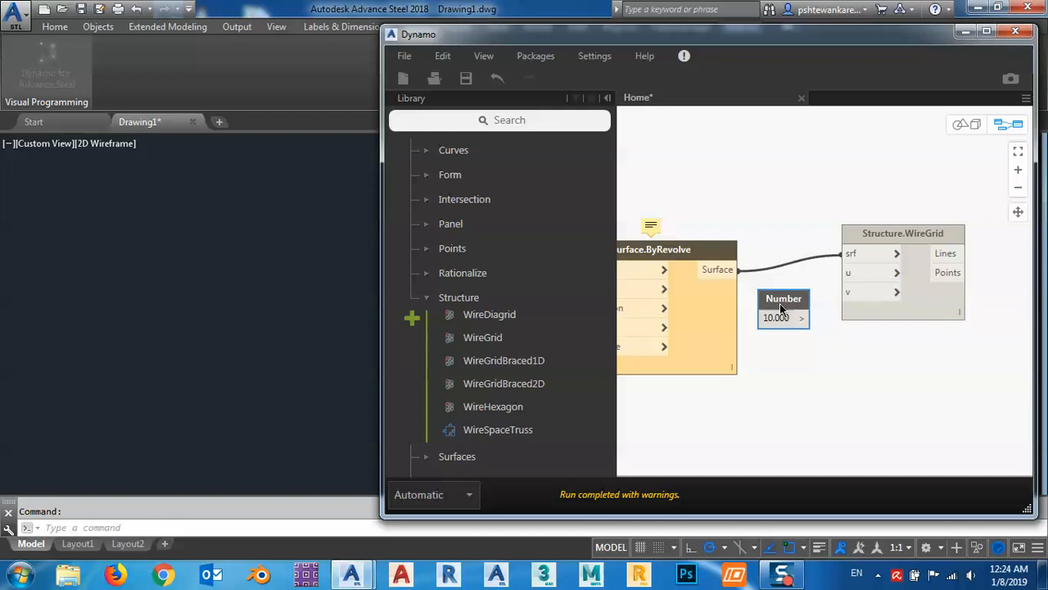
- Duplicate the Number node with value 10 and connect the two nodes to WireGrid's u and v inputs
key("ctrl+c")
key("ctrl+v")
left_click_drag(840, 305, 847, 273)
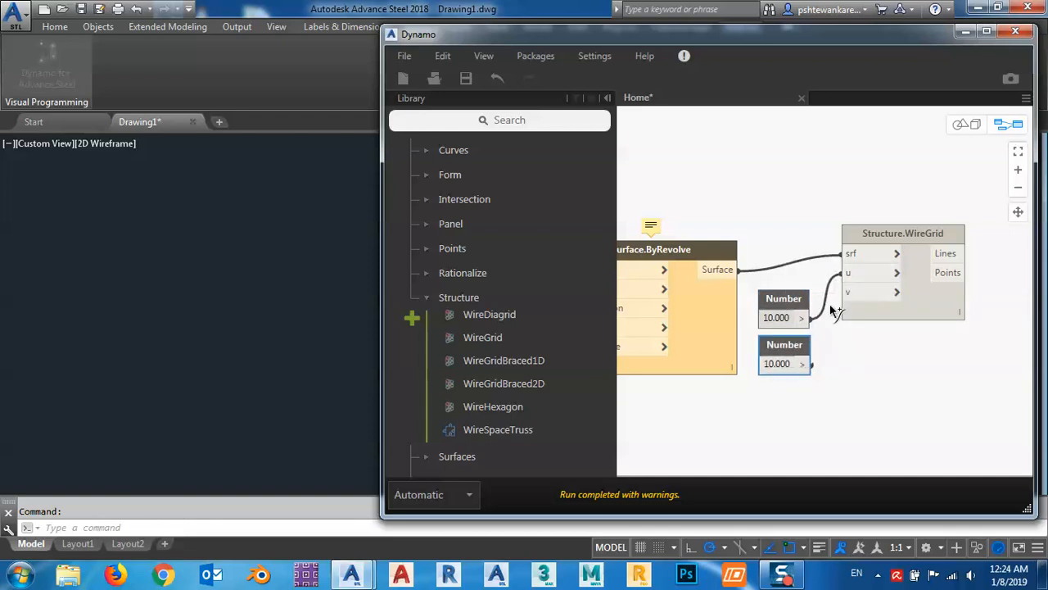
left_click_drag(799, 369, 896, 292)
middle_click_drag(931, 344, 879, 349)
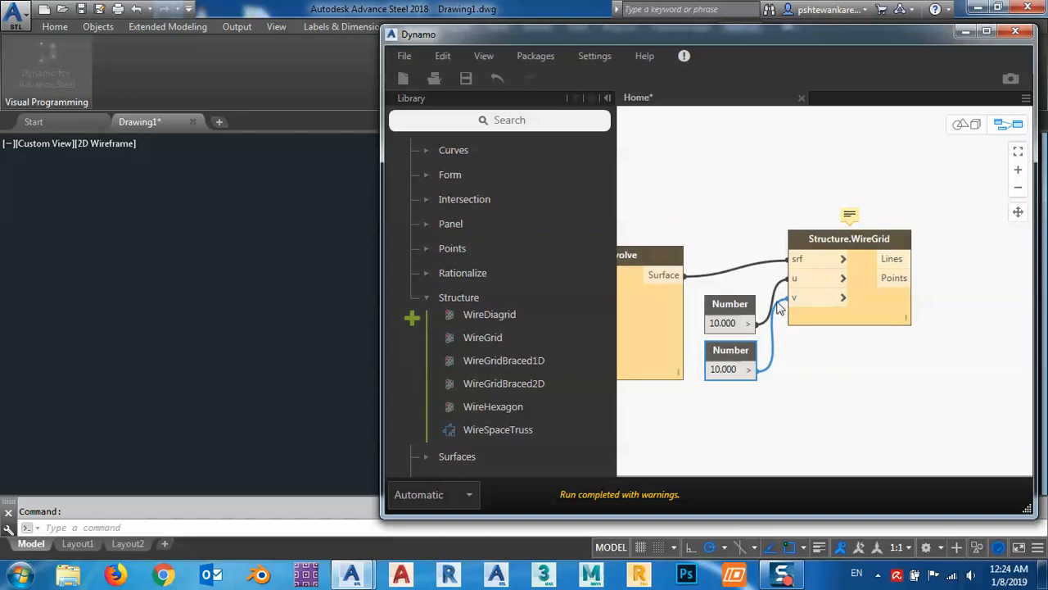
left_click_drag(747, 305, 739, 301)
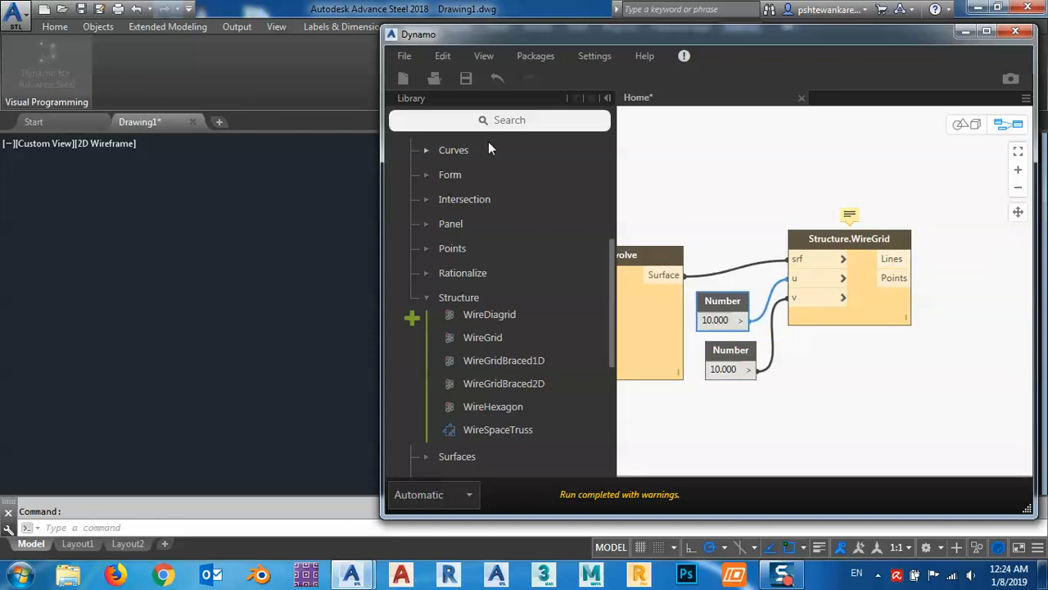
- Add a List.Create node to the right of Structure.WireGrid and connect WireGrid's Lines output to its item0 input
left_click(537, 121)
type("list")
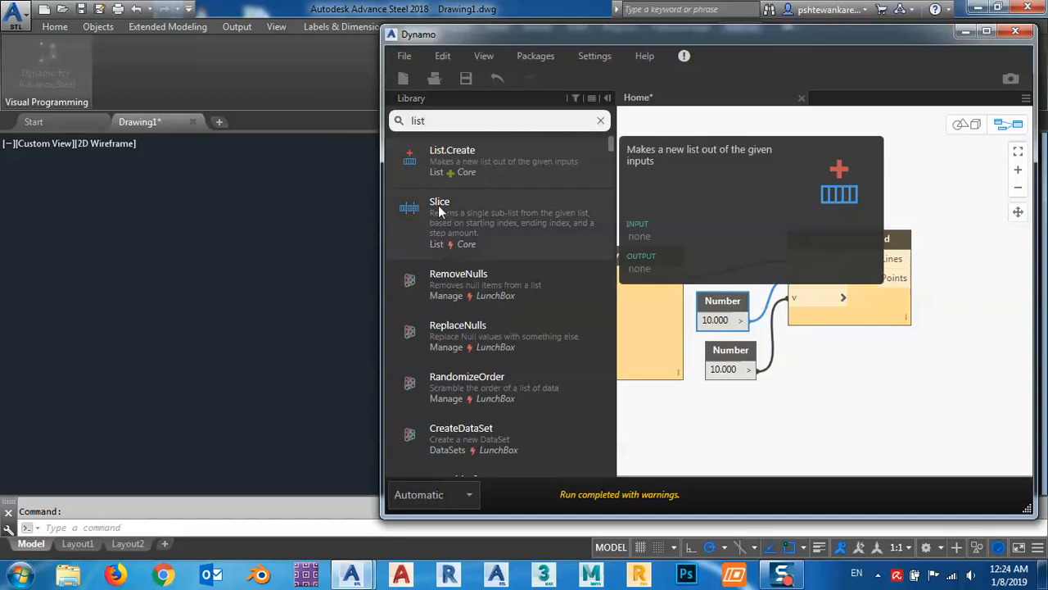
left_click(450, 158)
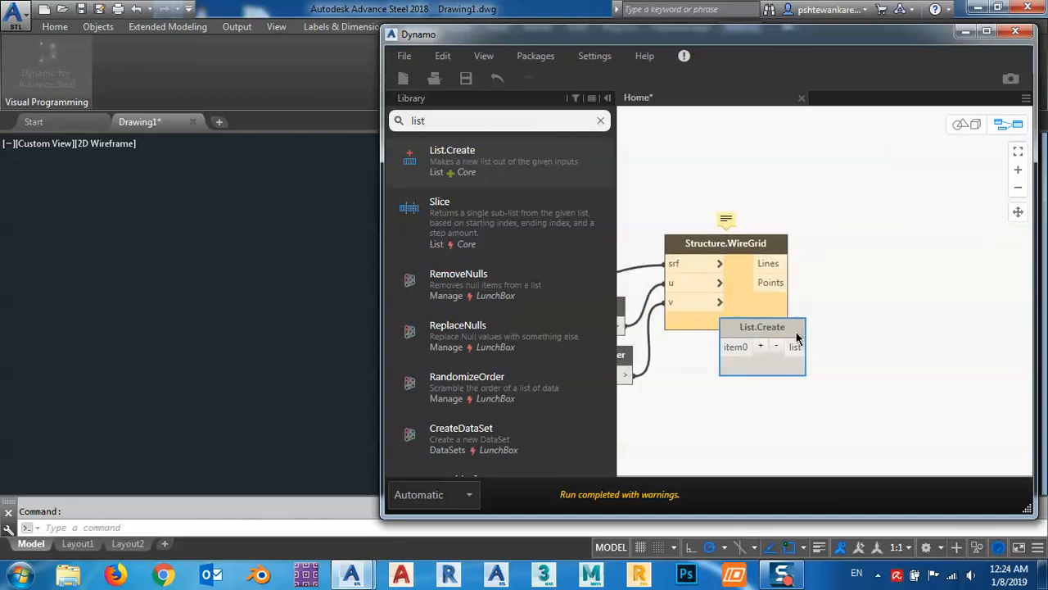
left_click_drag(795, 341, 918, 254)
left_click_drag(770, 270, 897, 219)
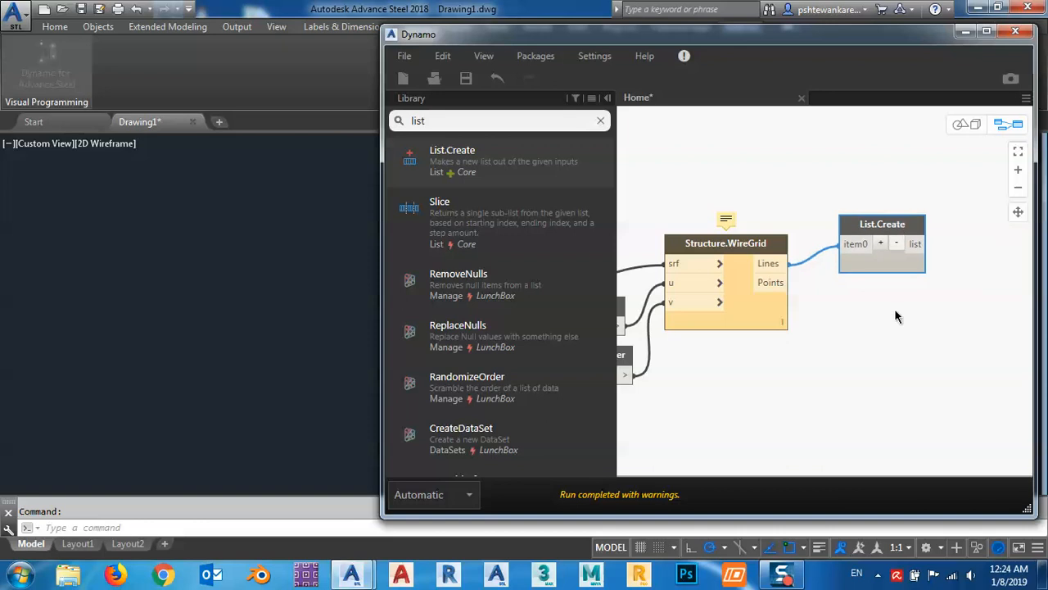
- Add a List.GetItemAtIndex node to the right of List.Create and connect the list output to its list input
middle_click_drag(894, 309, 858, 327)
middle_click_drag(892, 274, 837, 287)
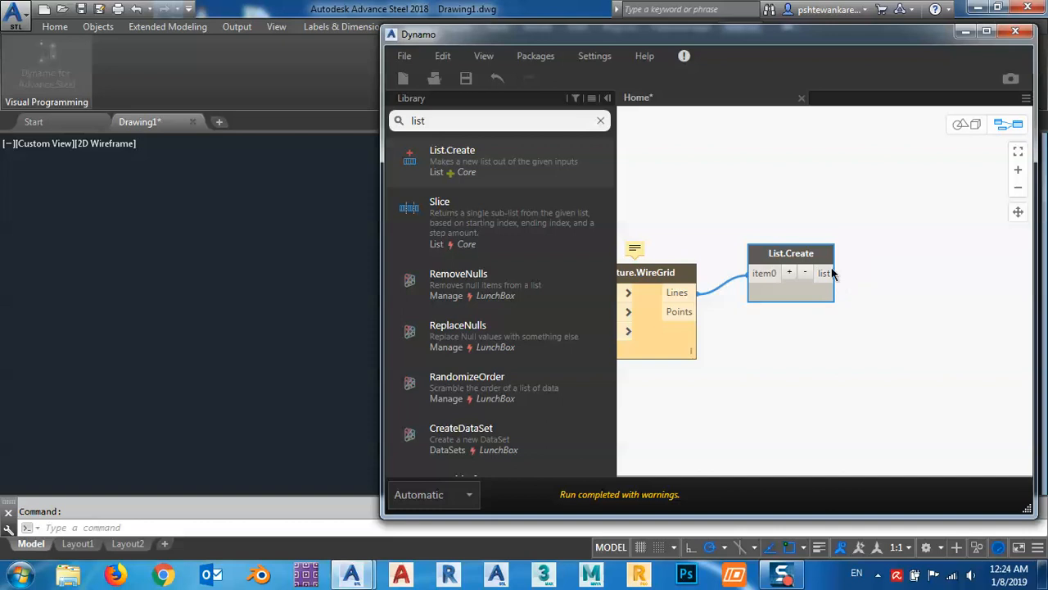
middle_click_drag(880, 315, 857, 327)
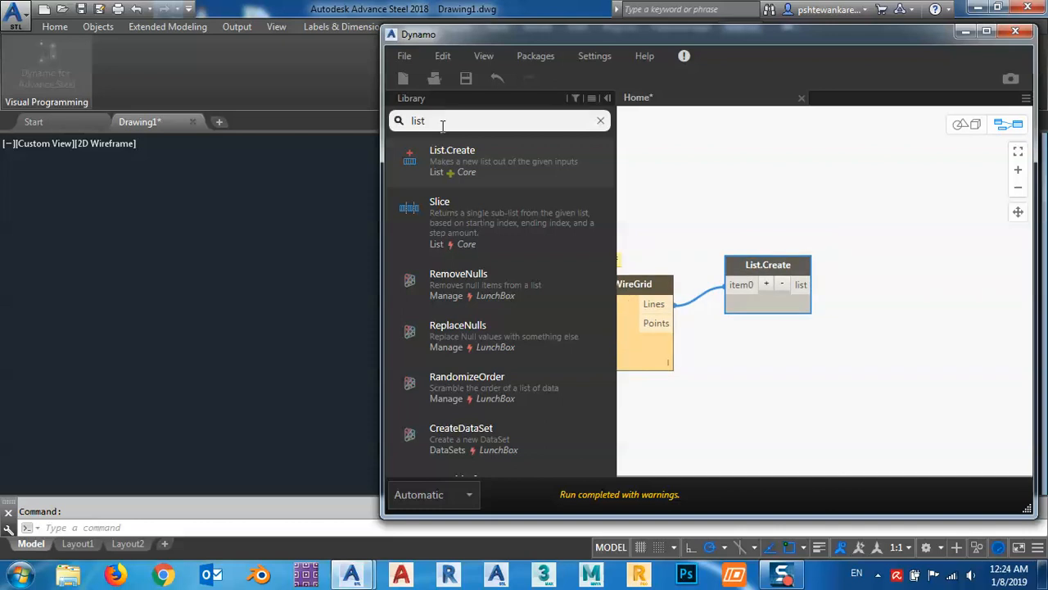
type("get")
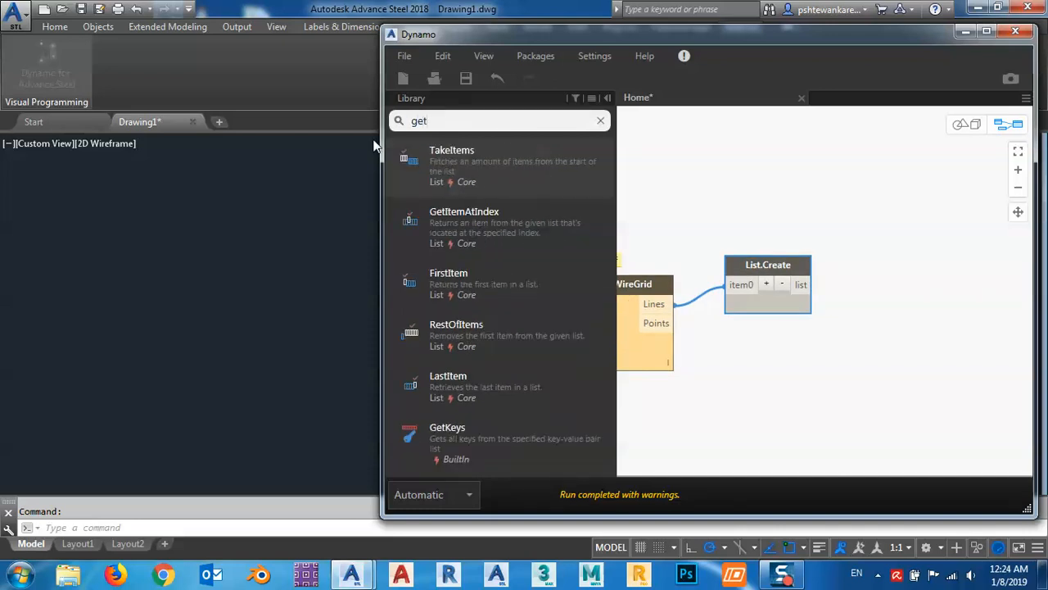
left_click(475, 213)
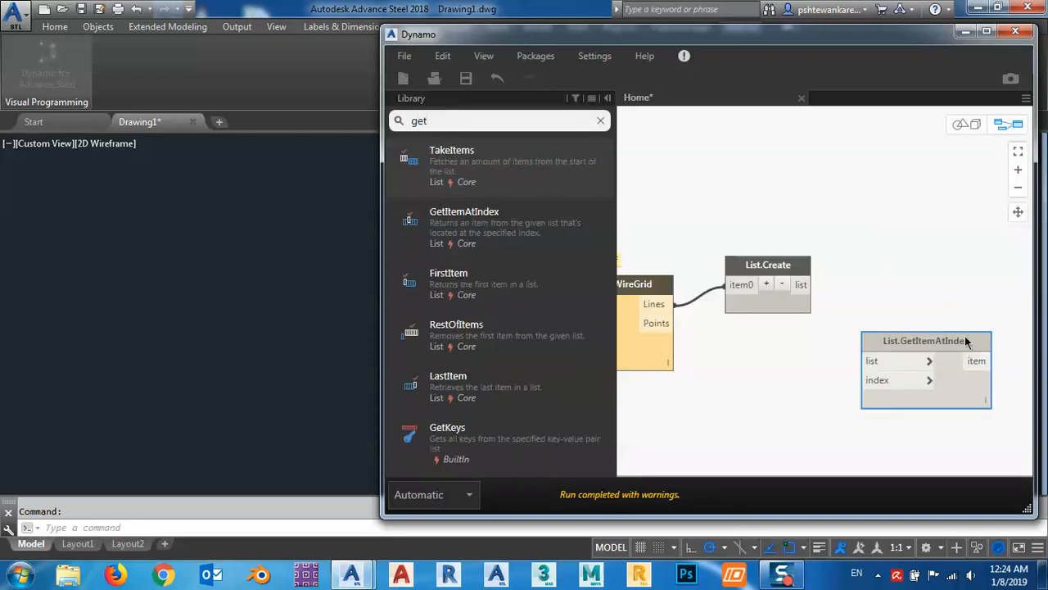
left_click_drag(883, 370, 909, 260)
left_click_drag(803, 291, 894, 255)
- Add a Code Block node containing 0 and place it above the List.Create node
middle_click_drag(900, 271, 865, 281)
middle_click_drag(803, 329, 847, 310)
left_click_drag(500, 128, 311, 157)
type("blo")
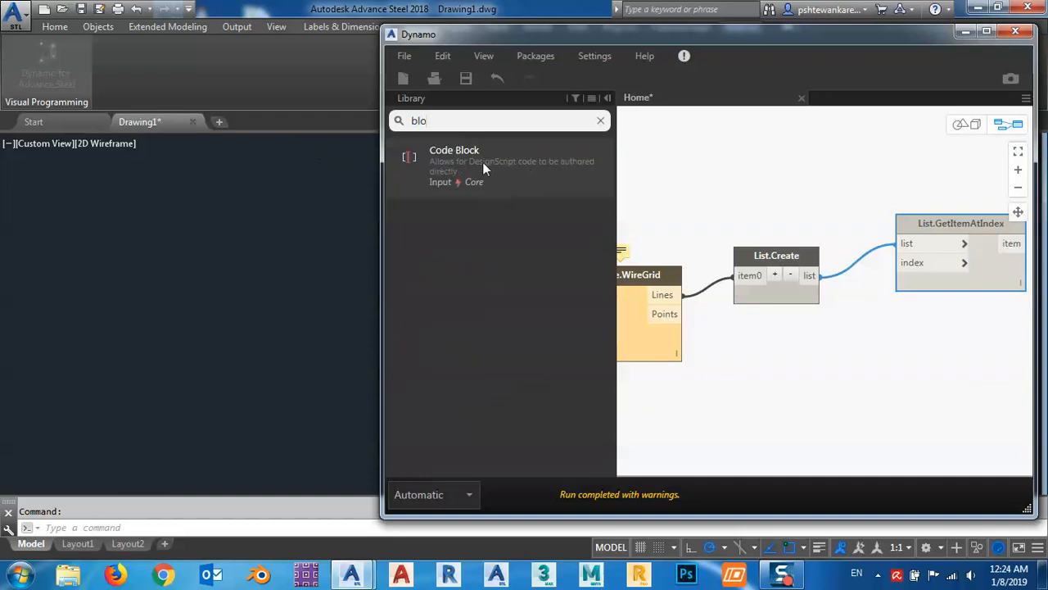
left_click(482, 163)
left_click_drag(886, 273, 803, 197)
type("0")
left_click(847, 162)
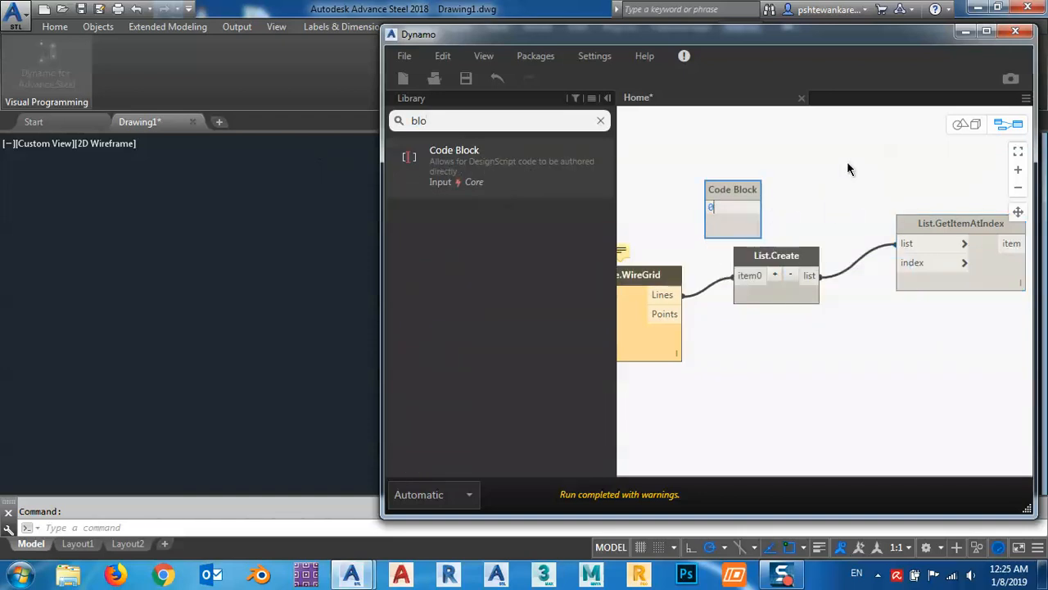
- Connect the Code Block to GetItemAtIndex's index input, then move it below the list connection and straighten the two list nodes
left_click_drag(757, 215, 900, 262)
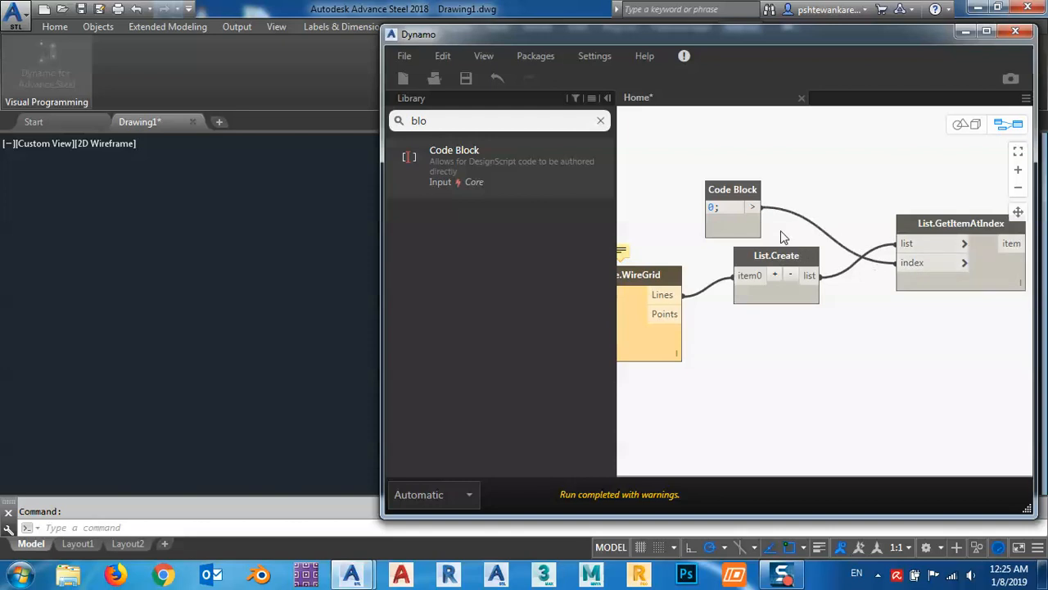
left_click_drag(741, 190, 875, 322)
middle_click_drag(865, 307, 822, 300)
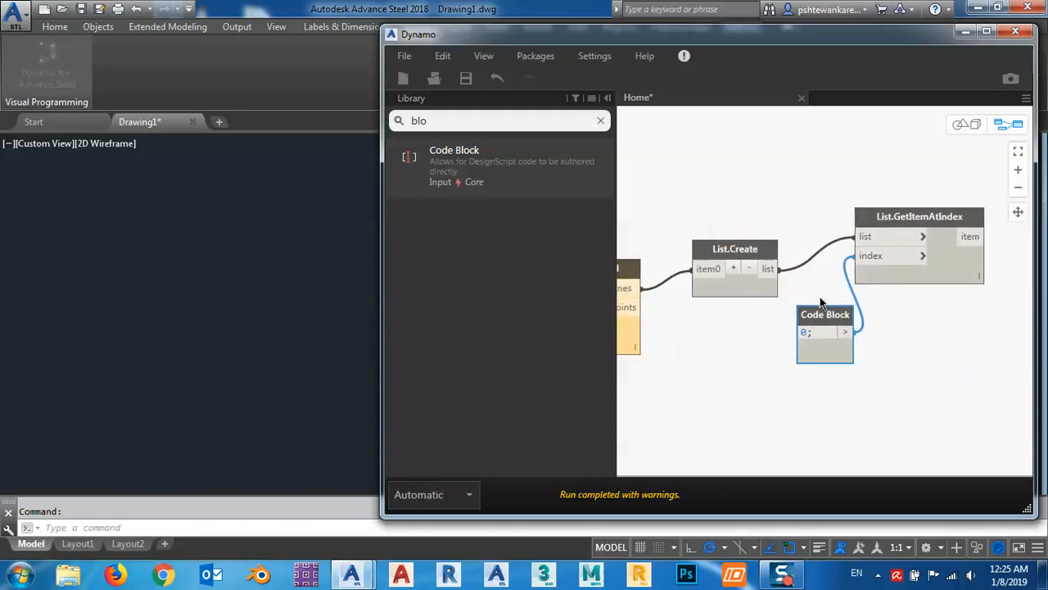
middle_click_drag(733, 343, 679, 364)
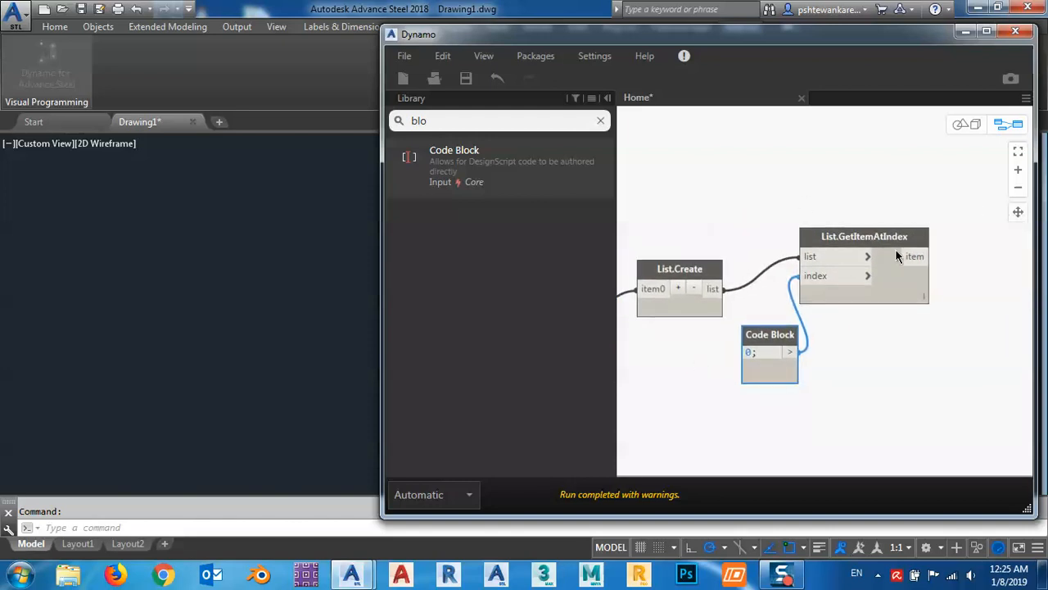
mouse_move(837, 240)
left_click_drag(837, 240, 868, 231)
left_click_drag(673, 272, 683, 249)
- Add a Curve.StartPoint node and place it above and to the right of List.GetItemAtIndex
middle_click_drag(909, 281, 819, 292)
mouse_move(852, 271)
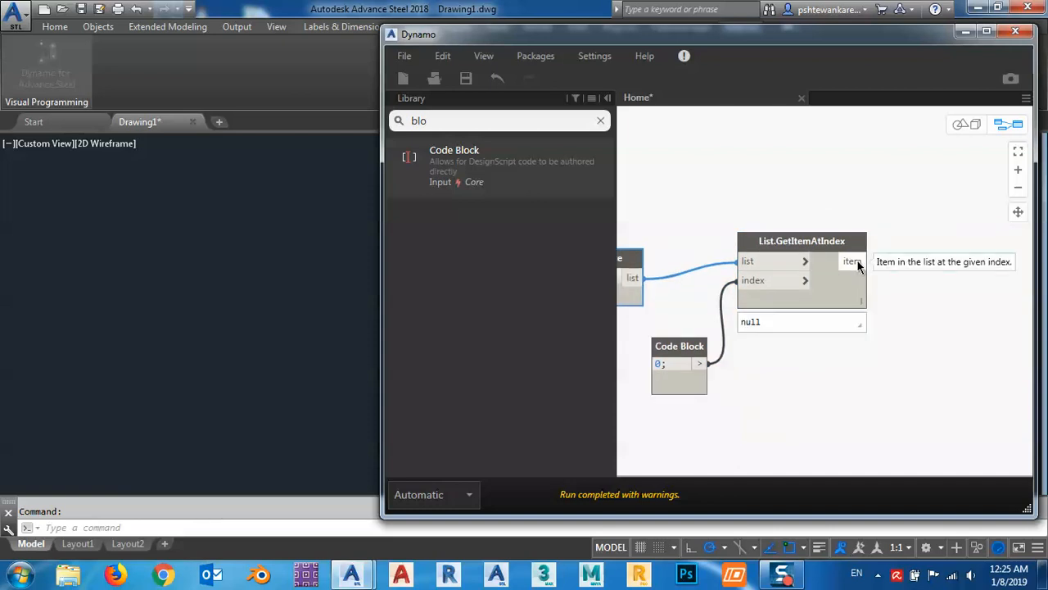
scroll(882, 250, "down", 3)
middle_click_drag(751, 378, 830, 322)
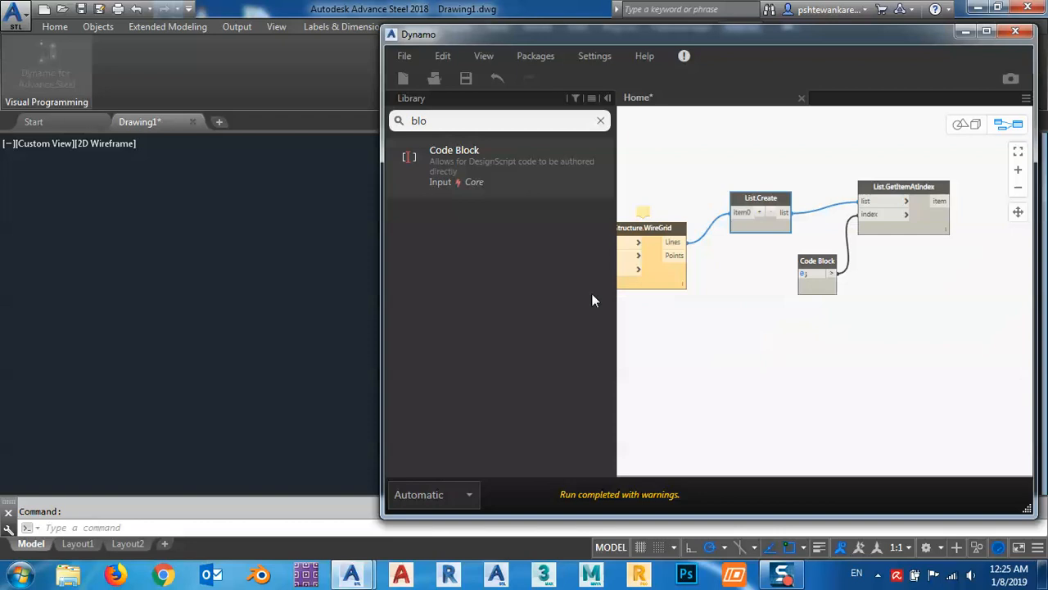
middle_click_drag(950, 276, 812, 333)
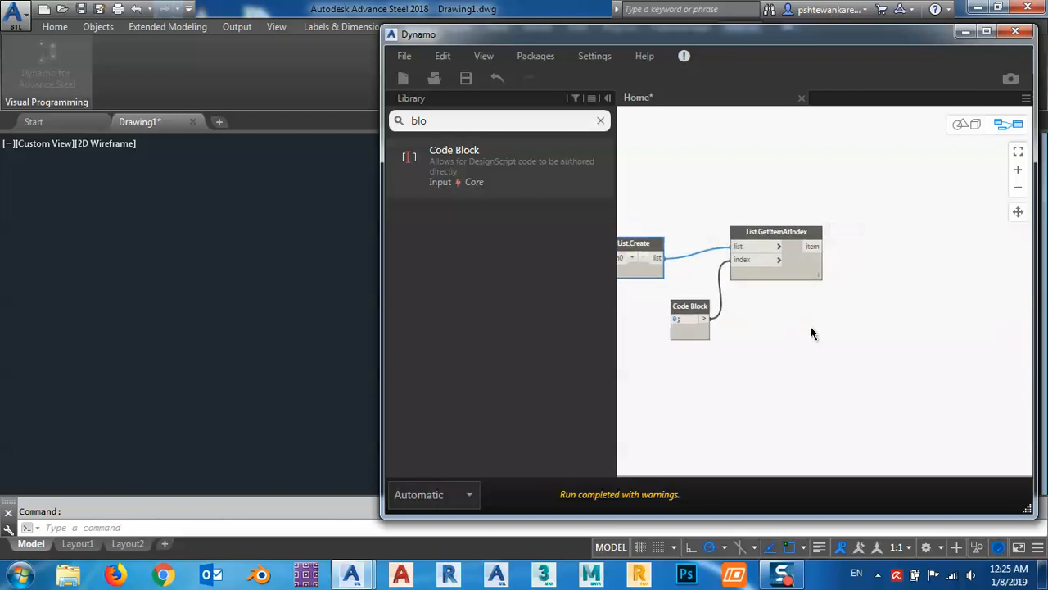
scroll(810, 269, "up", 3)
mouse_move(804, 258)
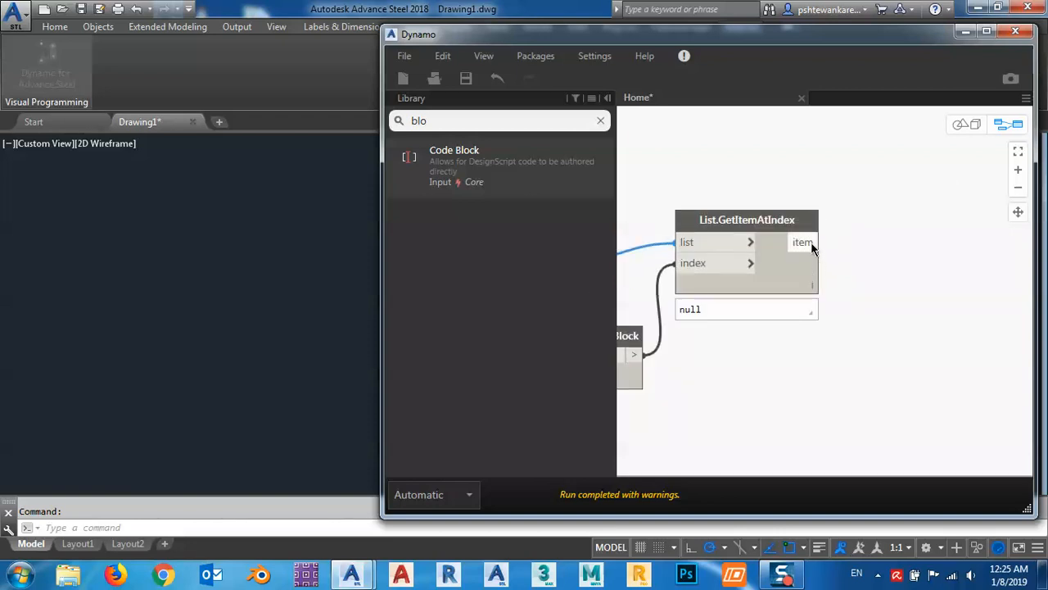
left_click(601, 120)
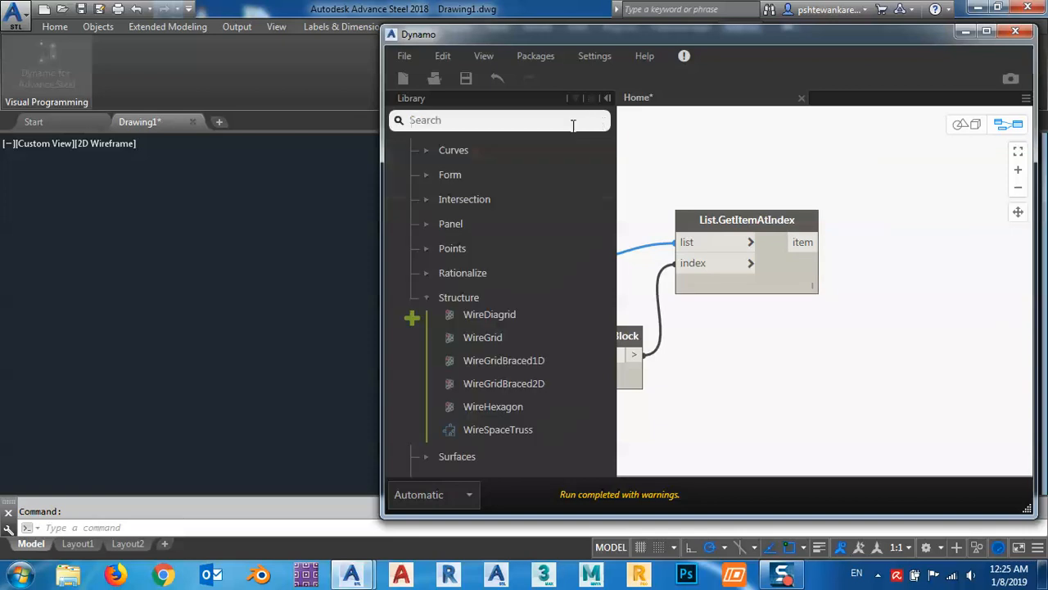
type("start")
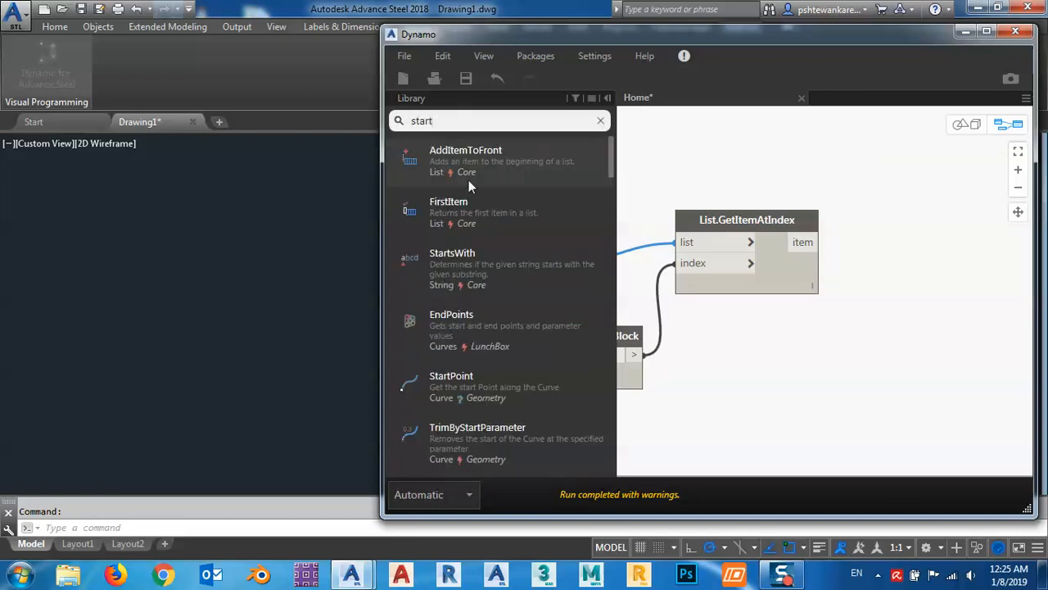
left_click(453, 377)
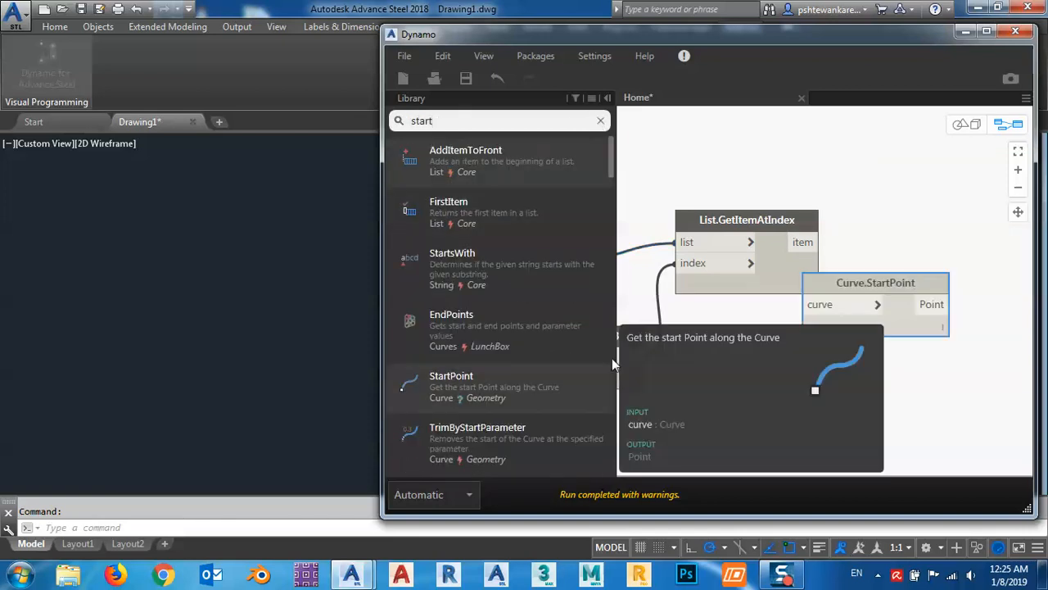
left_click_drag(903, 281, 942, 146)
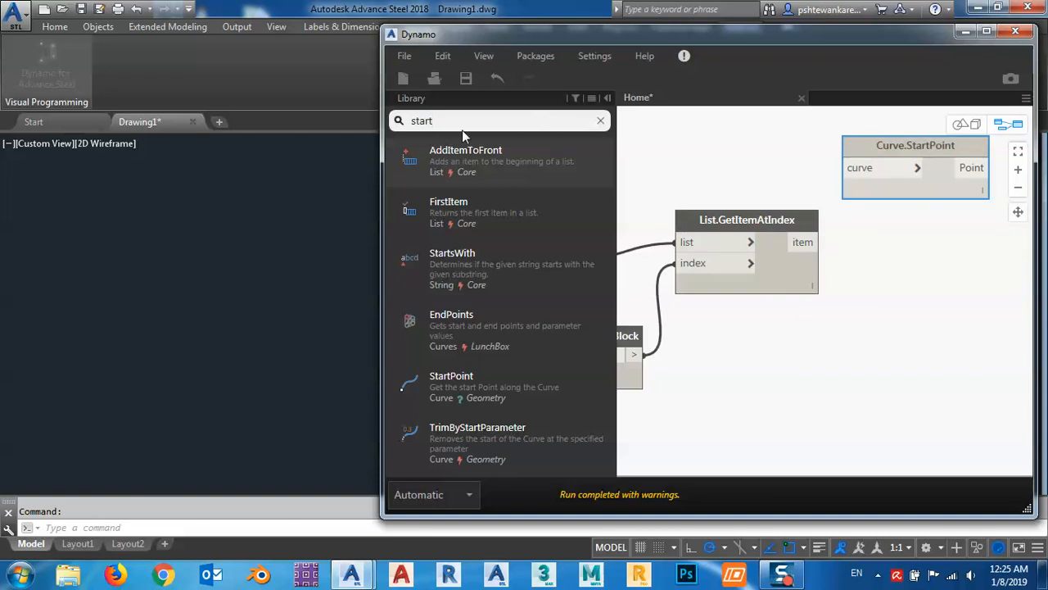
- Add a Curve.EndPoint node and align it with Curve.StartPoint in a column, with EndPoint below
type("end")
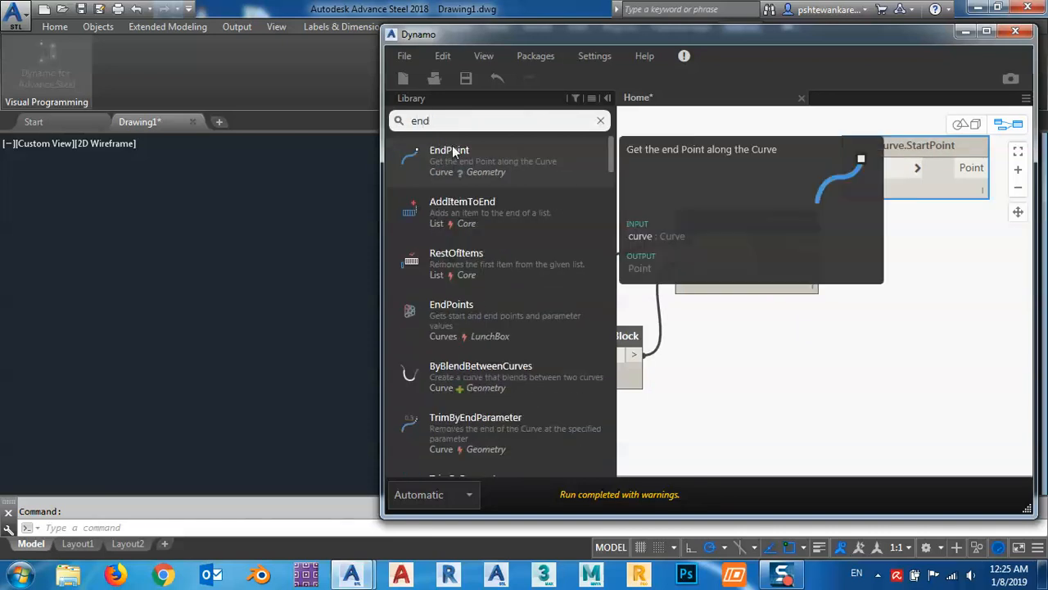
left_click(452, 147)
left_click_drag(892, 297, 921, 237)
middle_click_drag(862, 246, 757, 290)
left_click_drag(803, 190, 813, 210)
middle_click_drag(725, 287, 736, 297)
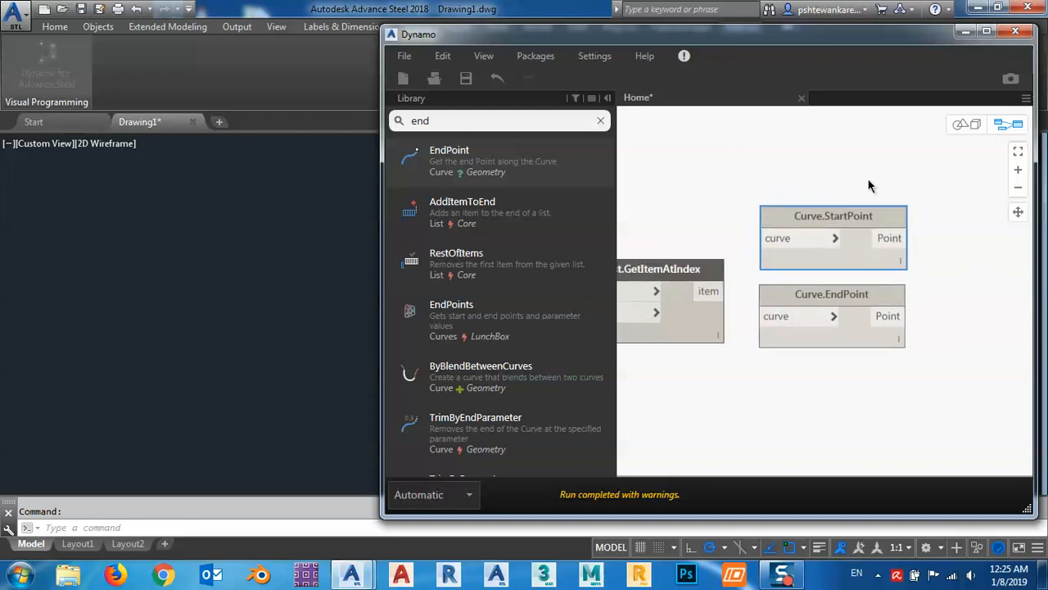
- Connect GetItemAtIndex's item output to the curve inputs of Curve.StartPoint and Curve.EndPoint
left_click_drag(723, 288, 770, 238)
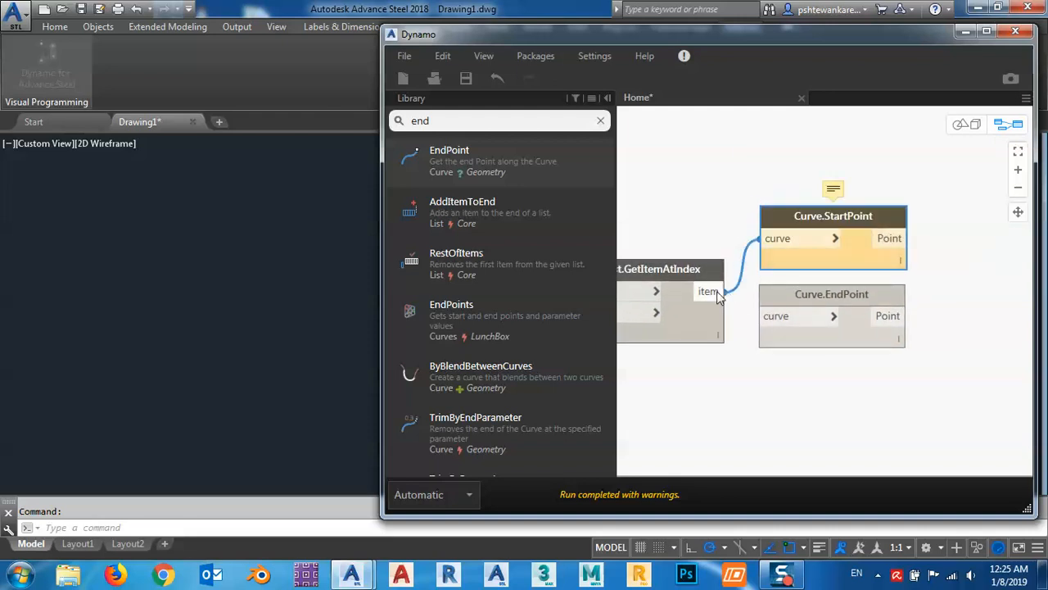
left_click_drag(723, 291, 774, 316)
scroll(784, 393, "down", 3)
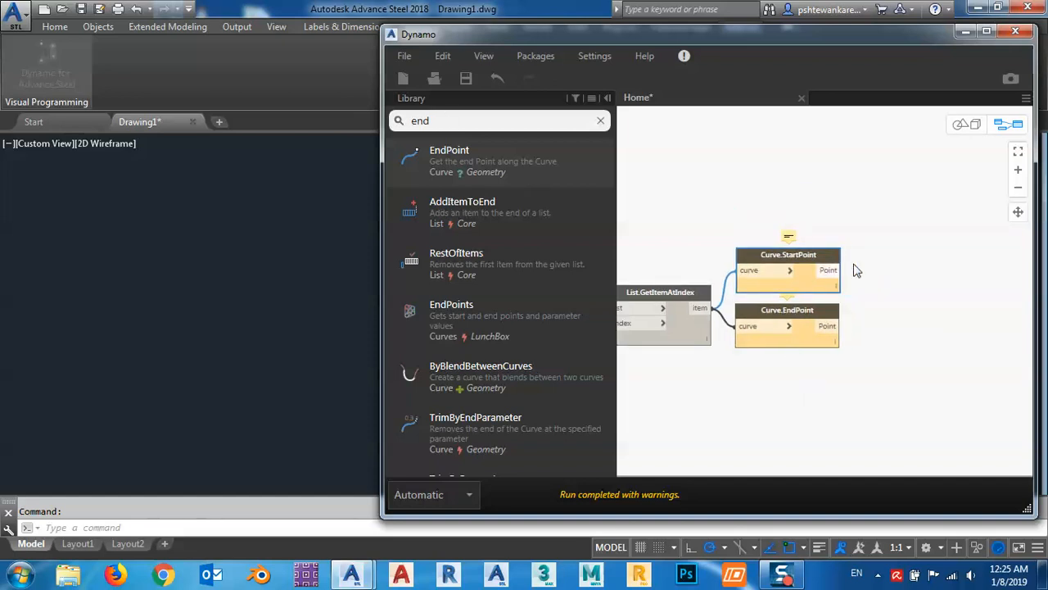
- Add a StraightBeam.ByStartPointEndPoint node from the AdvanceSteel beams library and place it to the right of the Curve.StartPoint and Curve.EndPoint nodes
left_click(601, 121)
scroll(475, 164, "up", 5)
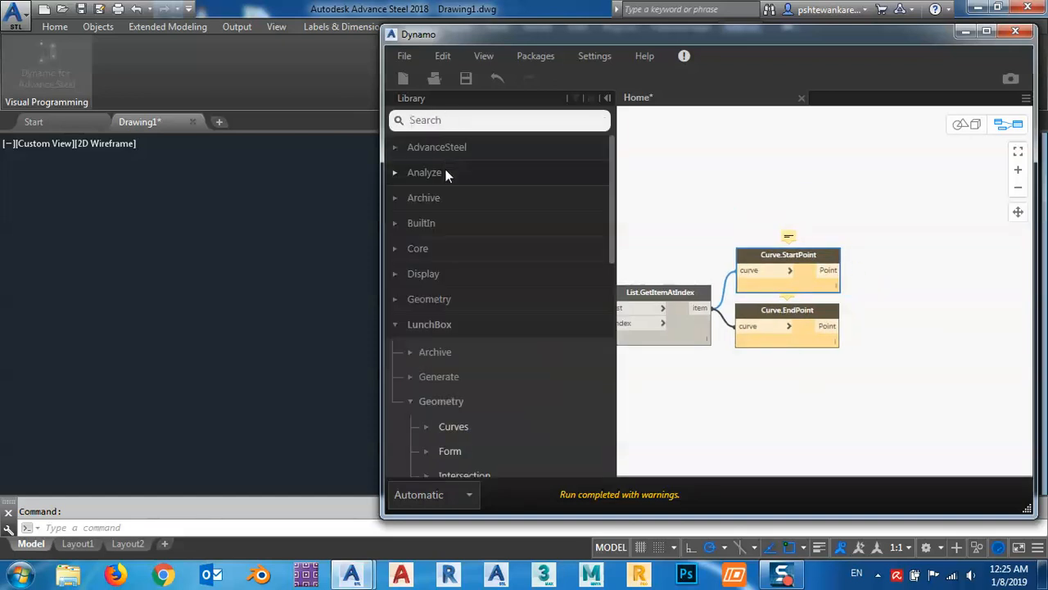
left_click(399, 146)
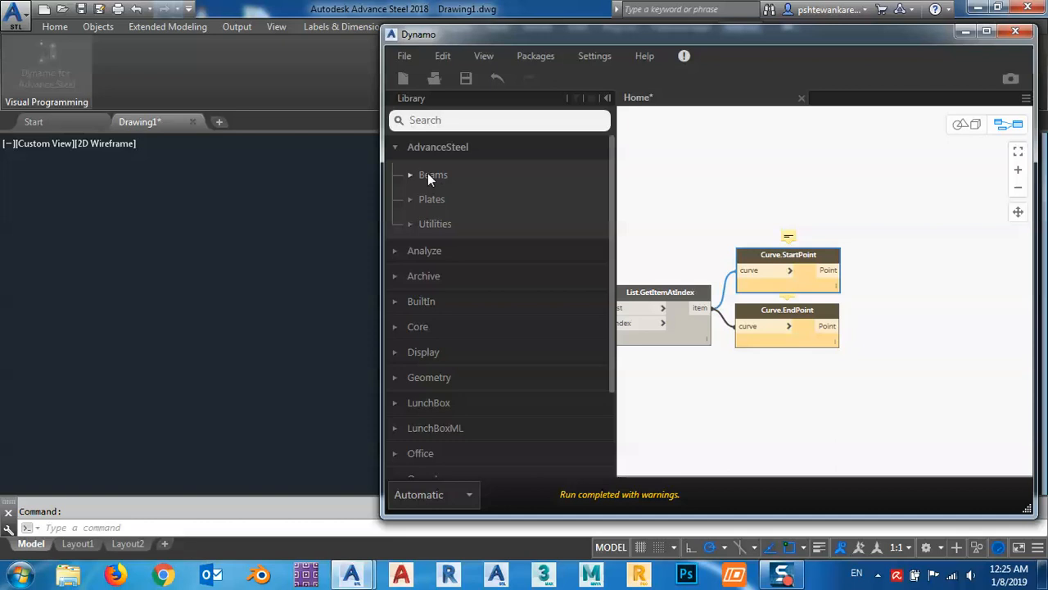
left_click(430, 174)
left_click(467, 250)
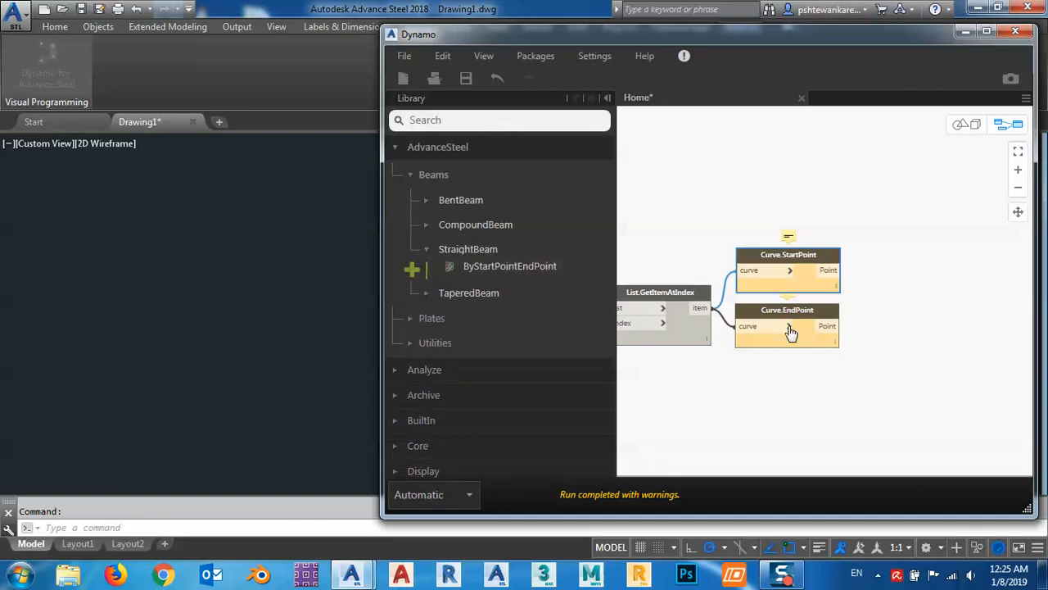
left_click(519, 267)
left_click_drag(878, 324, 894, 270)
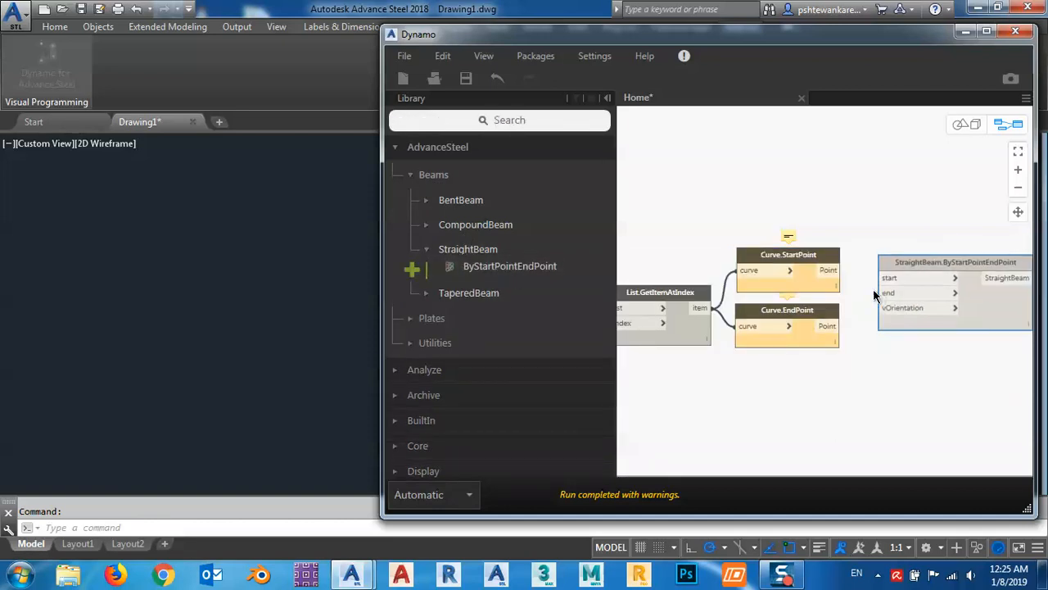
- Connect the Curve.StartPoint and Curve.EndPoint outputs to the straight beam's start and end inputs, then move the beam node farther right
middle_click_drag(873, 297, 793, 298)
left_click(753, 274)
left_click(806, 278)
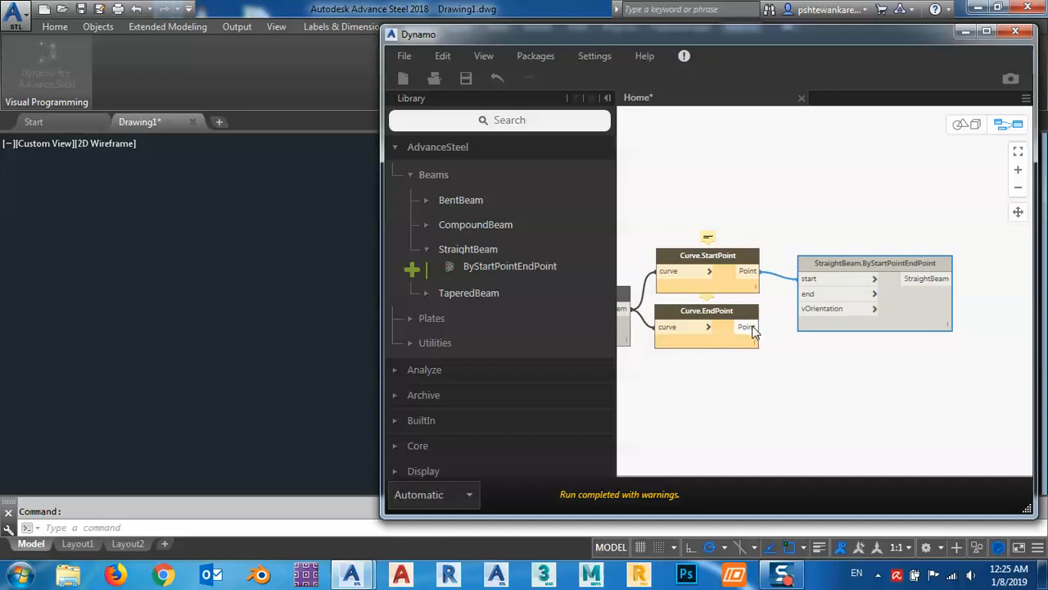
left_click(752, 326)
left_click(806, 293)
middle_click_drag(848, 351, 858, 367)
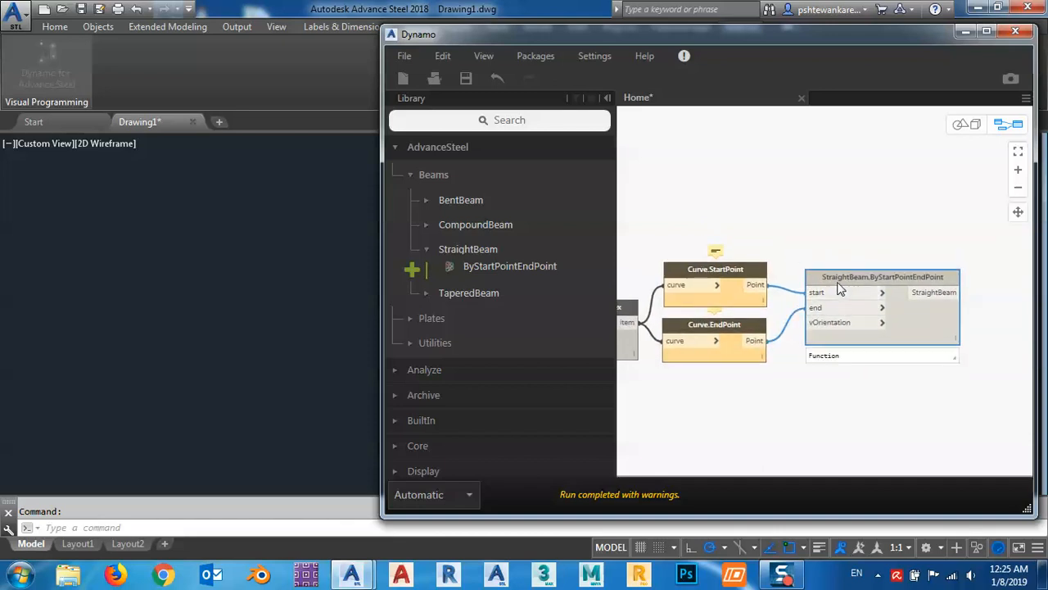
left_click_drag(842, 283, 872, 285)
- Add a Vector.YAxis node below Curve.EndPoint and connect it to the straight beam's vOrientation input
left_click(467, 121)
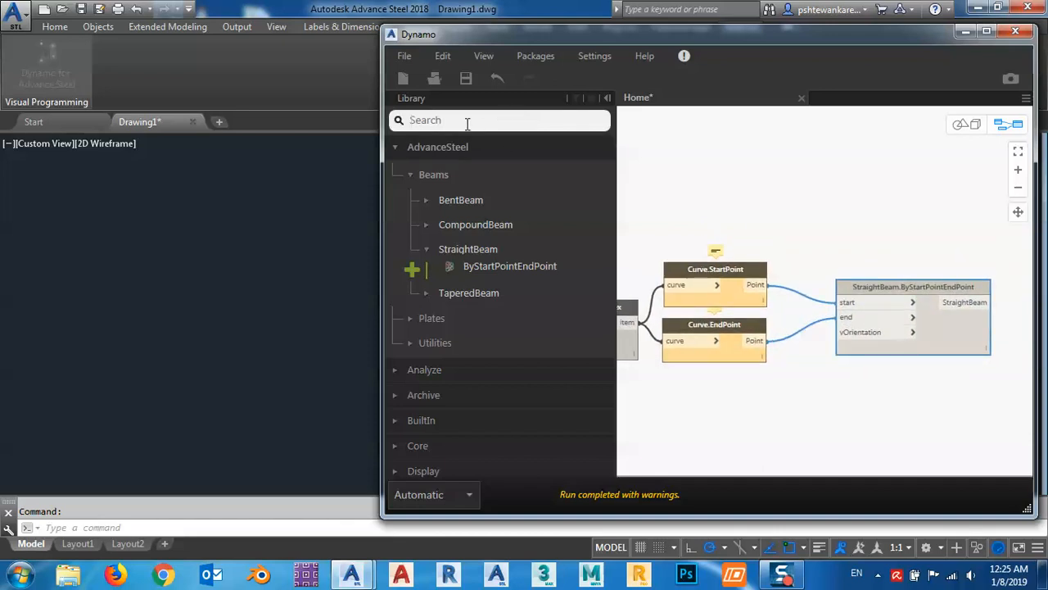
type("y")
left_click(453, 153)
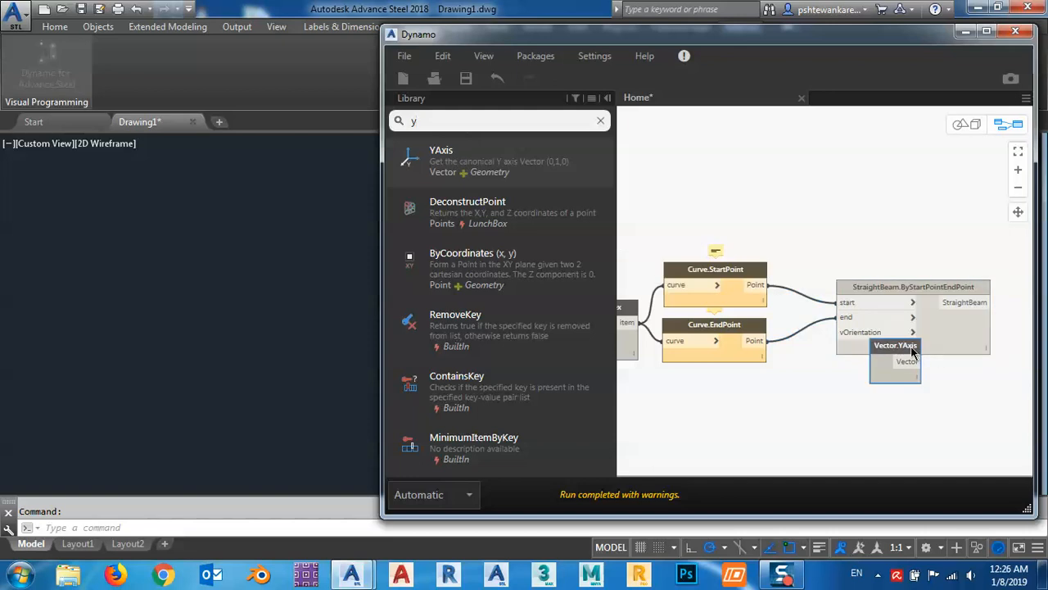
left_click_drag(913, 350, 774, 393)
left_click(780, 405)
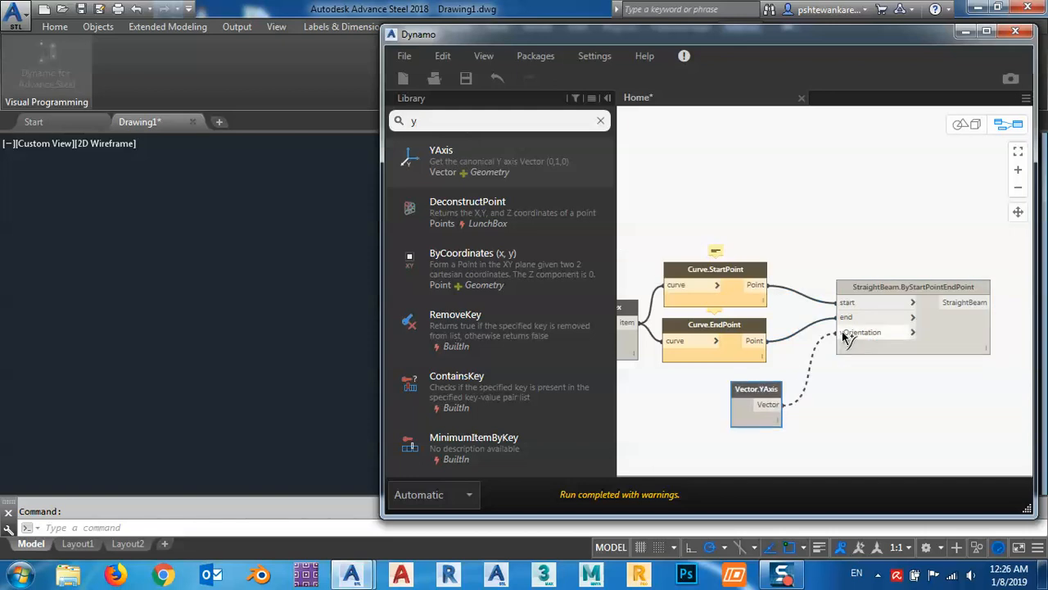
left_click(844, 334)
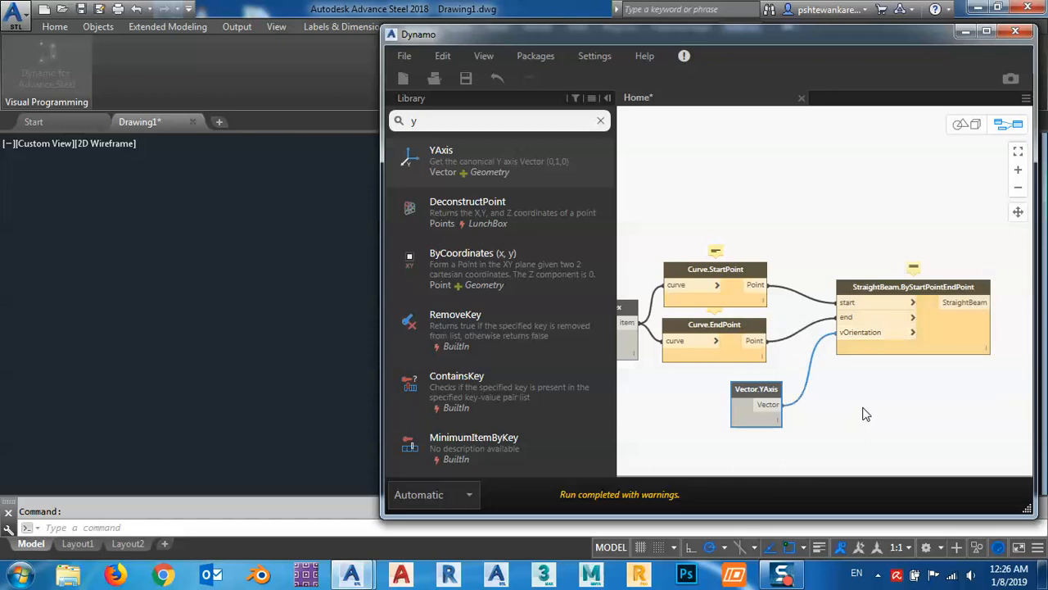
- Set the Number node feeding the arc's radius to 5000
scroll(926, 342, "down", 5)
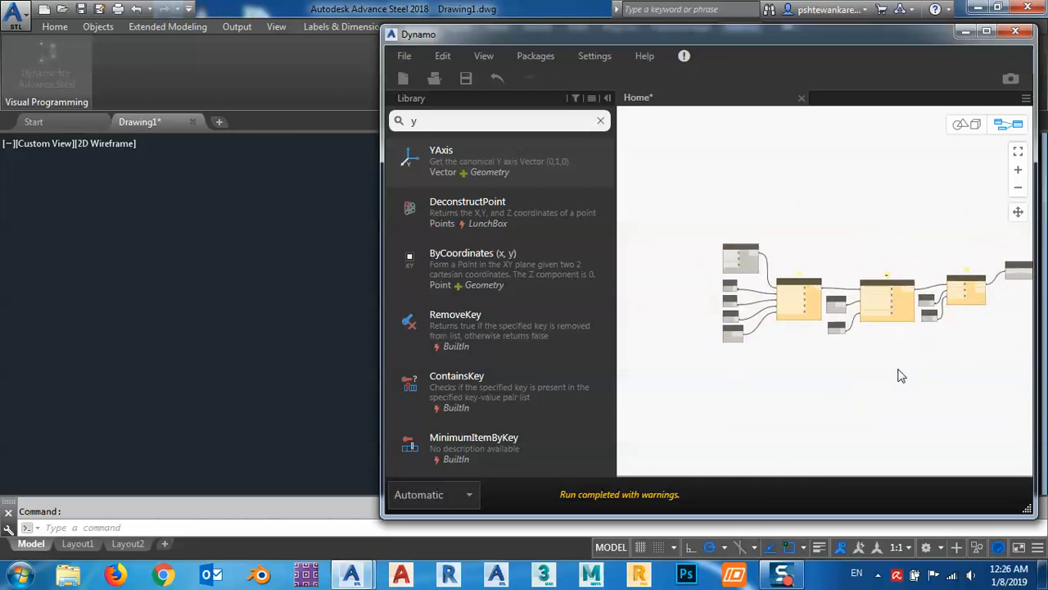
scroll(899, 370, "up", 6)
middle_click_drag(880, 315, 827, 324)
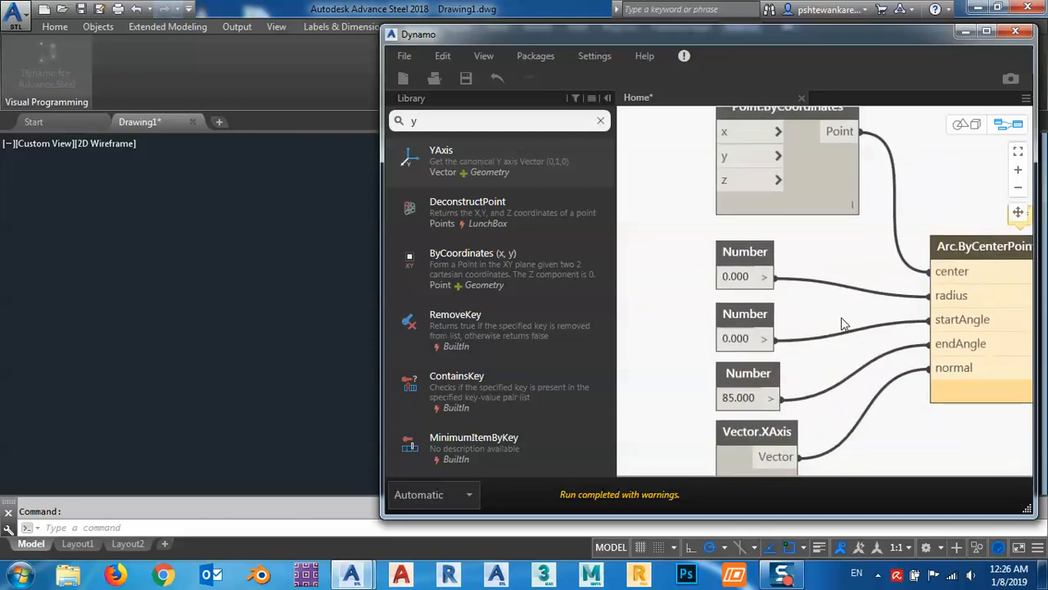
left_click(731, 279)
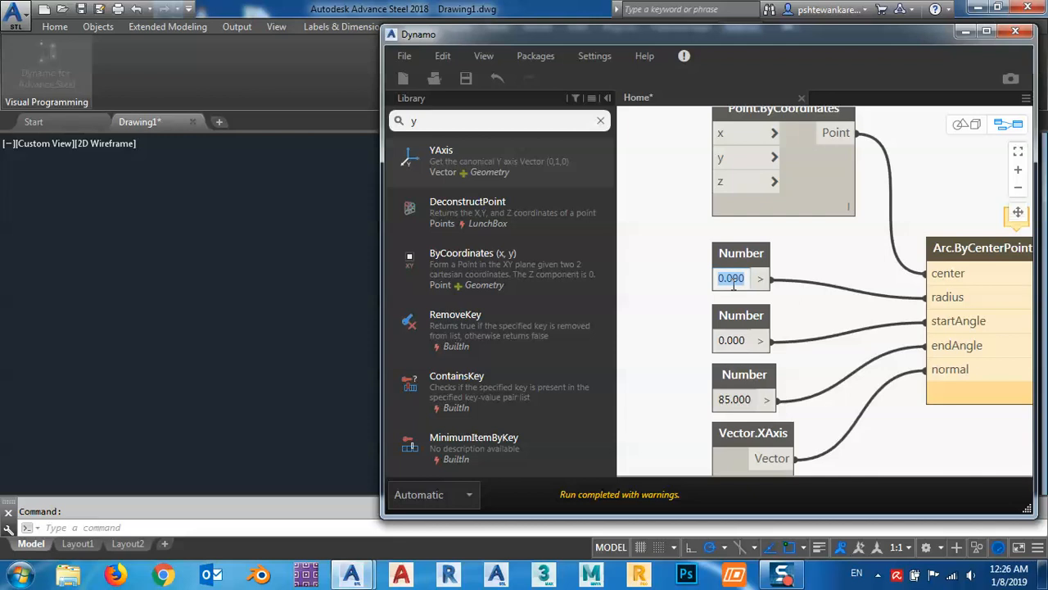
type("5")
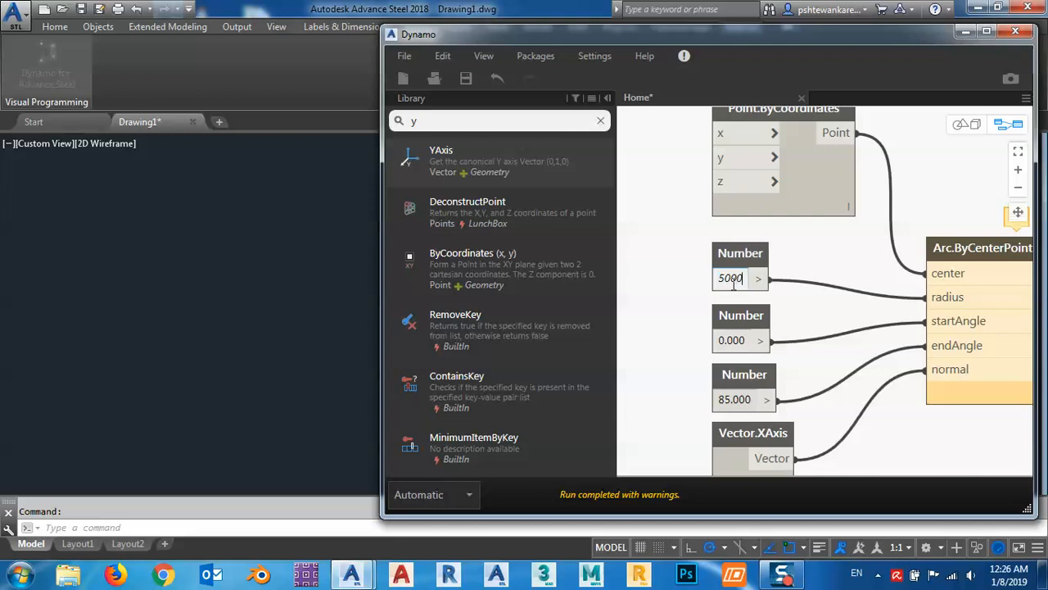
key("Return")
- Review the graph from the arc inputs to Surface.ByRevolve and check the revolve node's output preview
scroll(654, 289, "down", 8)
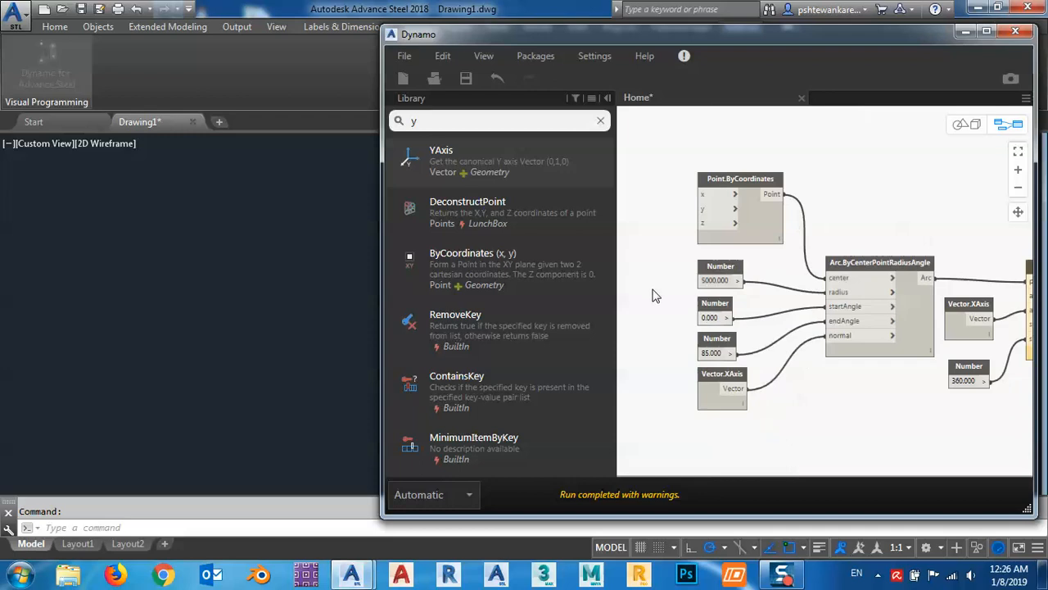
middle_click_drag(877, 401, 792, 389)
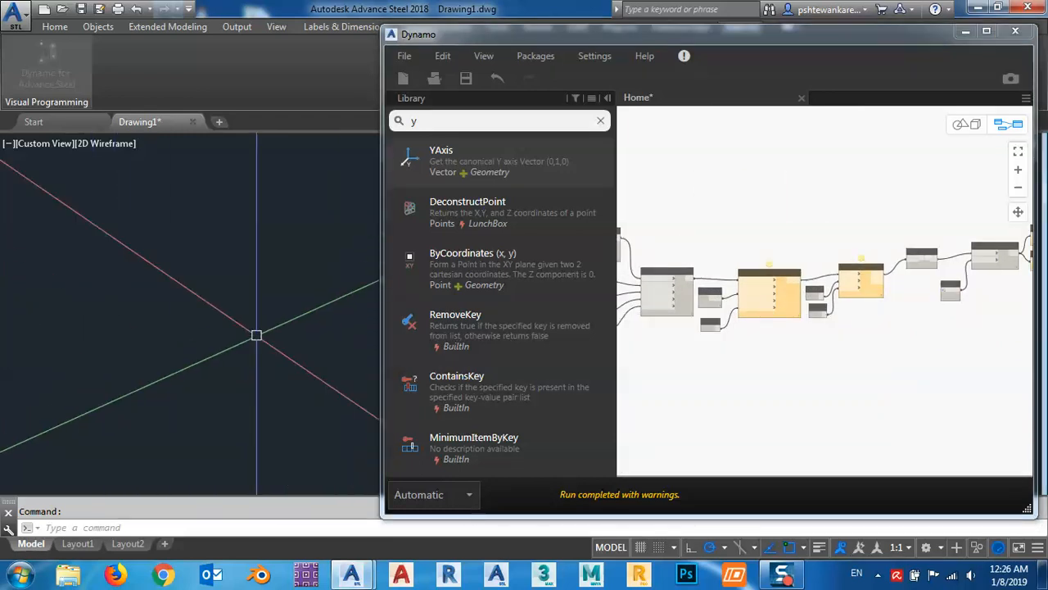
middle_click_drag(797, 351, 782, 353)
scroll(755, 271, "up", 10)
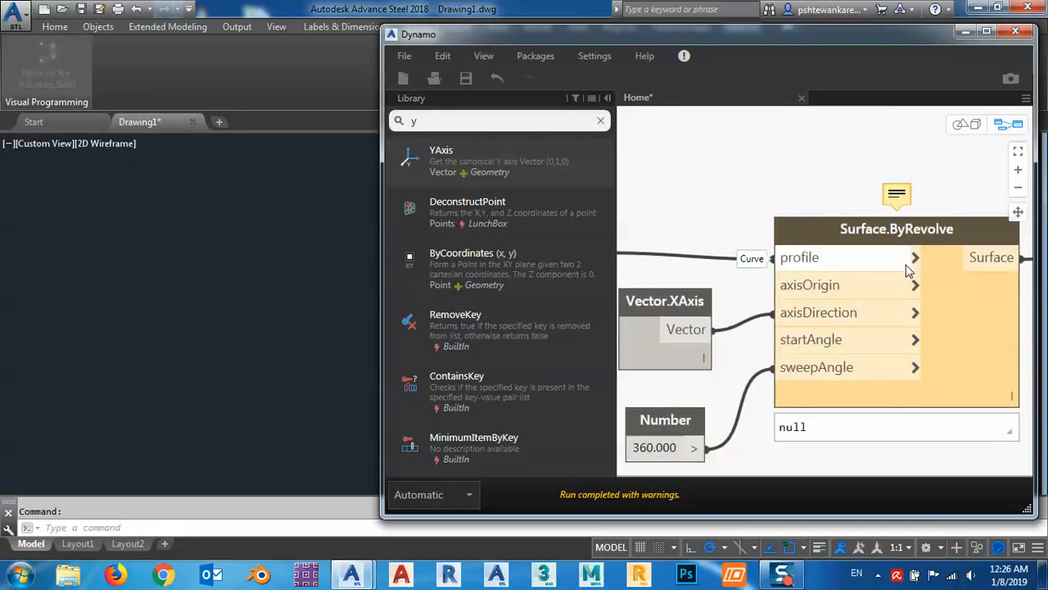
scroll(907, 262, "down", 5)
middle_click_drag(748, 311, 876, 298)
middle_click_drag(768, 391, 911, 393)
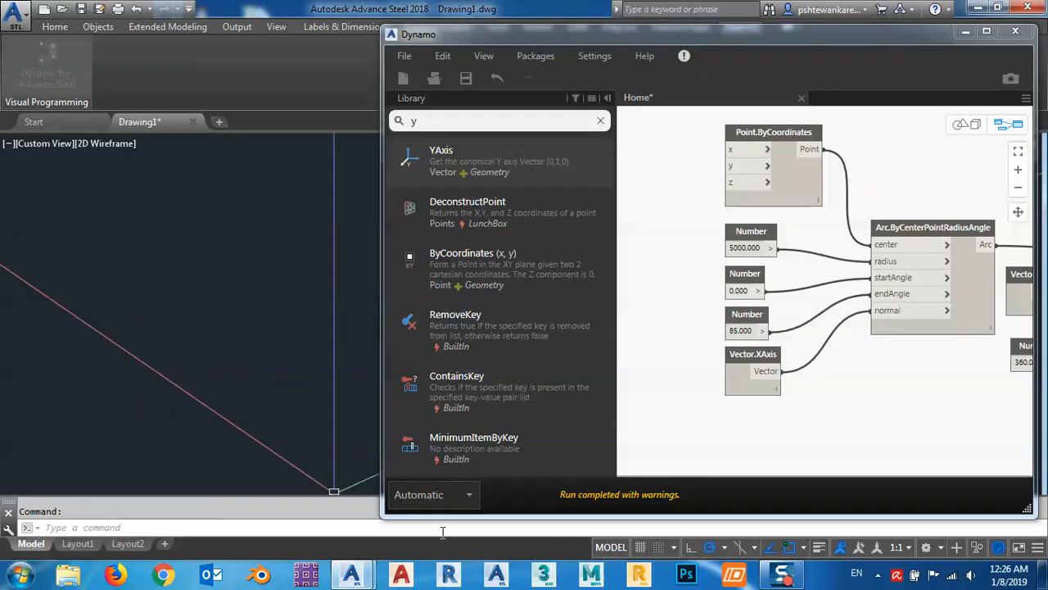
- Switch the graph's run mode to Manual and run it, checking the Advance Steel drawing for generated beams
left_click(455, 504)
left_click(419, 525)
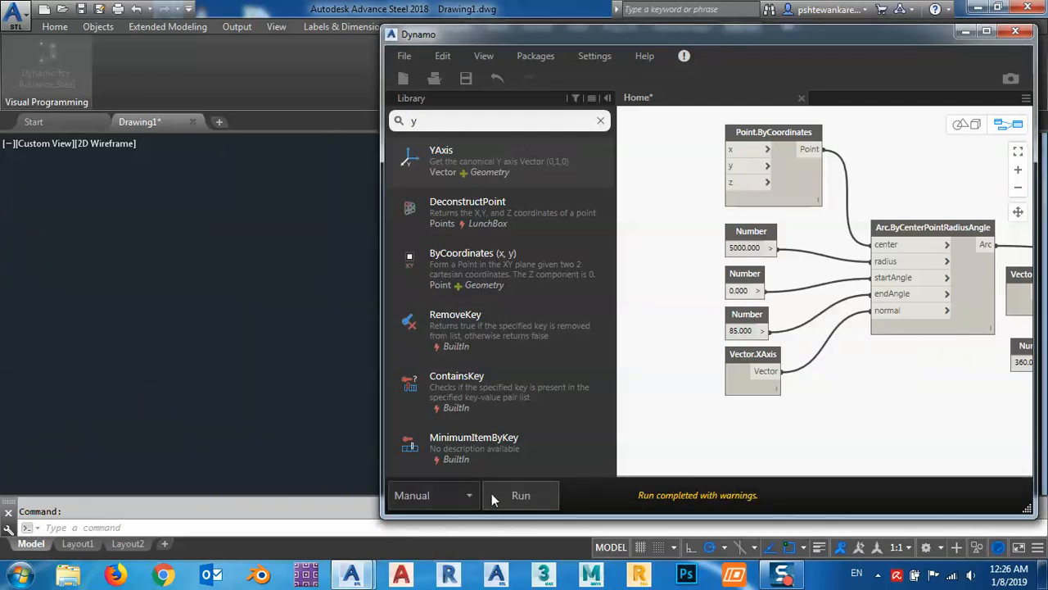
left_click(519, 495)
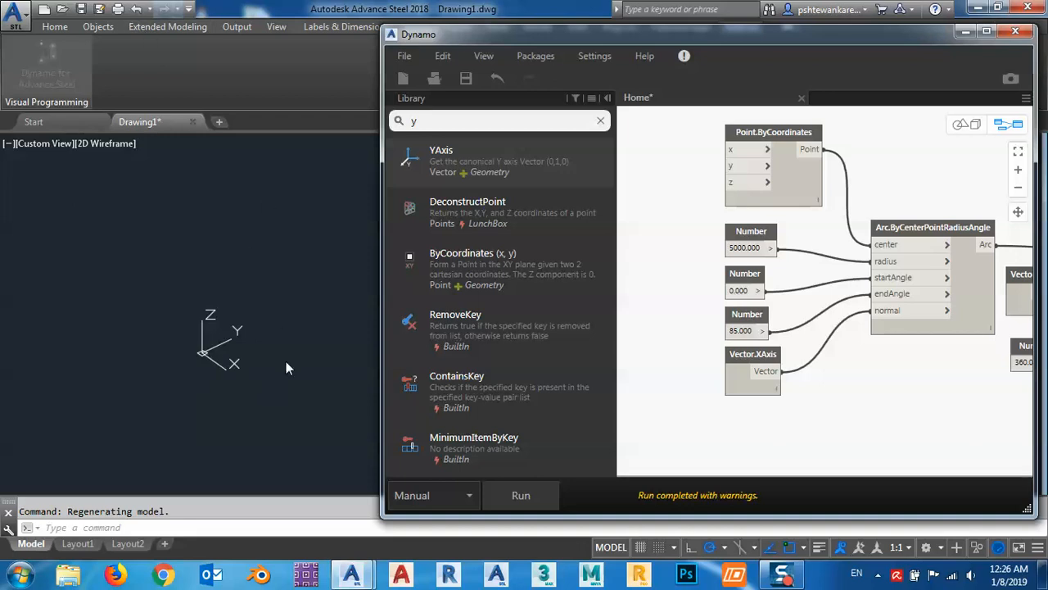
left_click(286, 362)
middle_click_drag(287, 363, 240, 369)
left_click(518, 497)
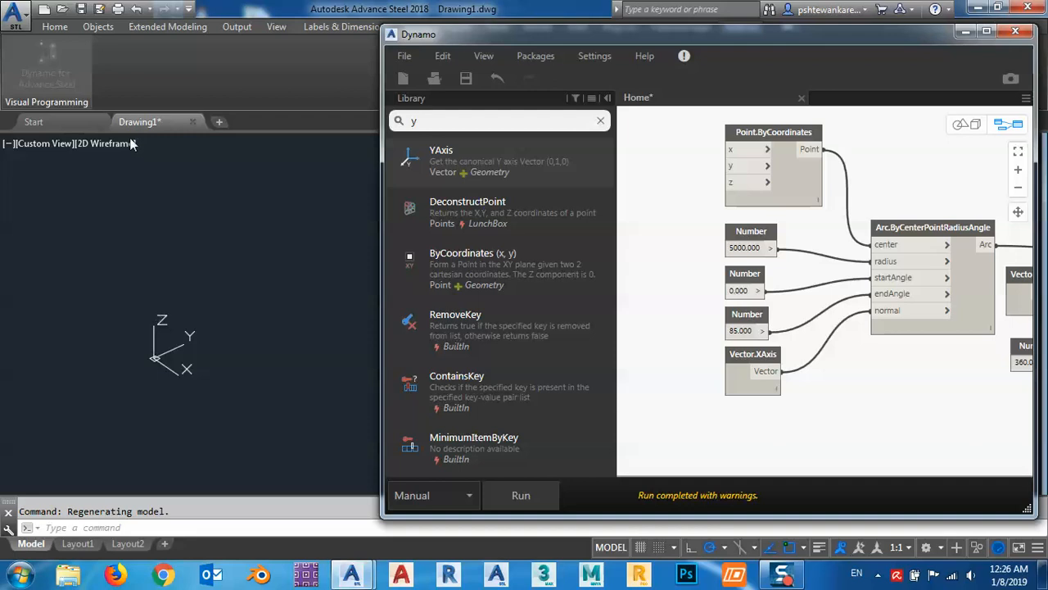
- Inspect the inputs of Surface.ByRevolve and the output preview of the Vector.XAxis node feeding its axis direction
middle_click_drag(817, 464, 588, 436)
middle_click_drag(805, 360, 647, 400)
middle_click_drag(745, 376, 869, 368)
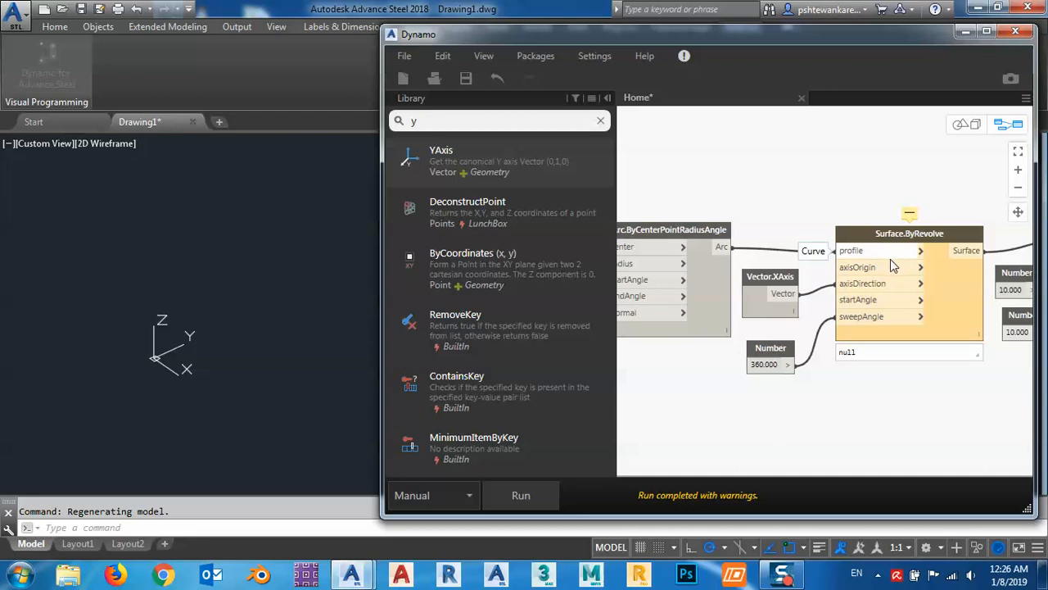
middle_click_drag(715, 270, 790, 276)
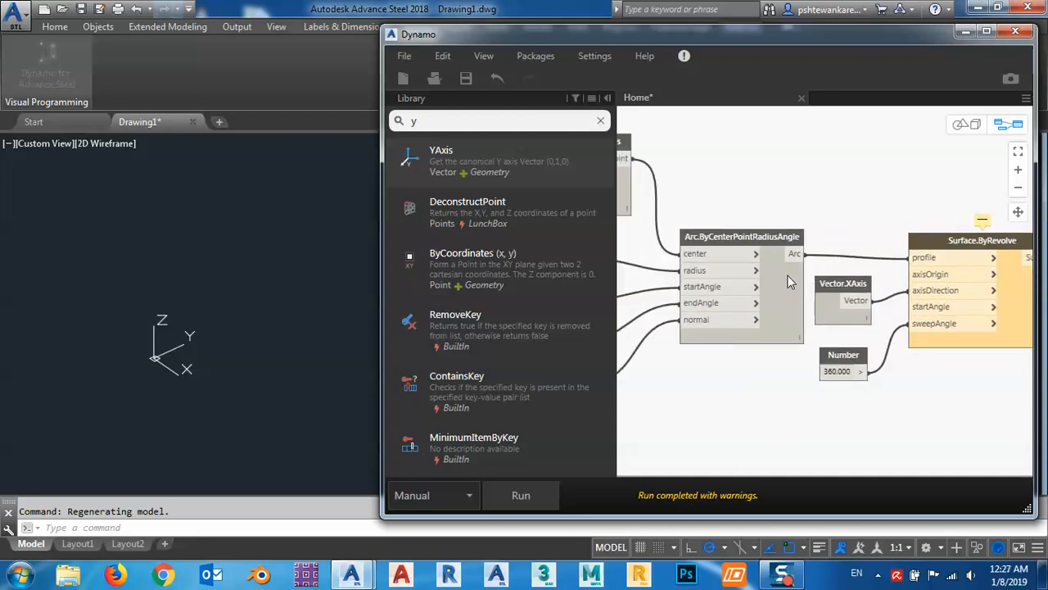
middle_click_drag(928, 279, 813, 259)
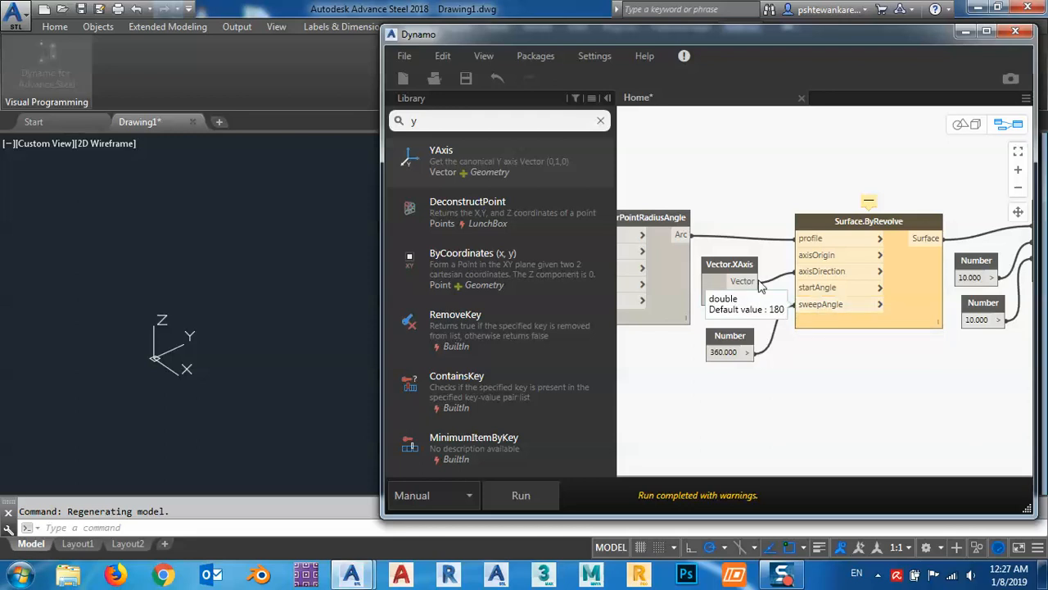
scroll(747, 284, "up", 2)
scroll(747, 284, "up", 1)
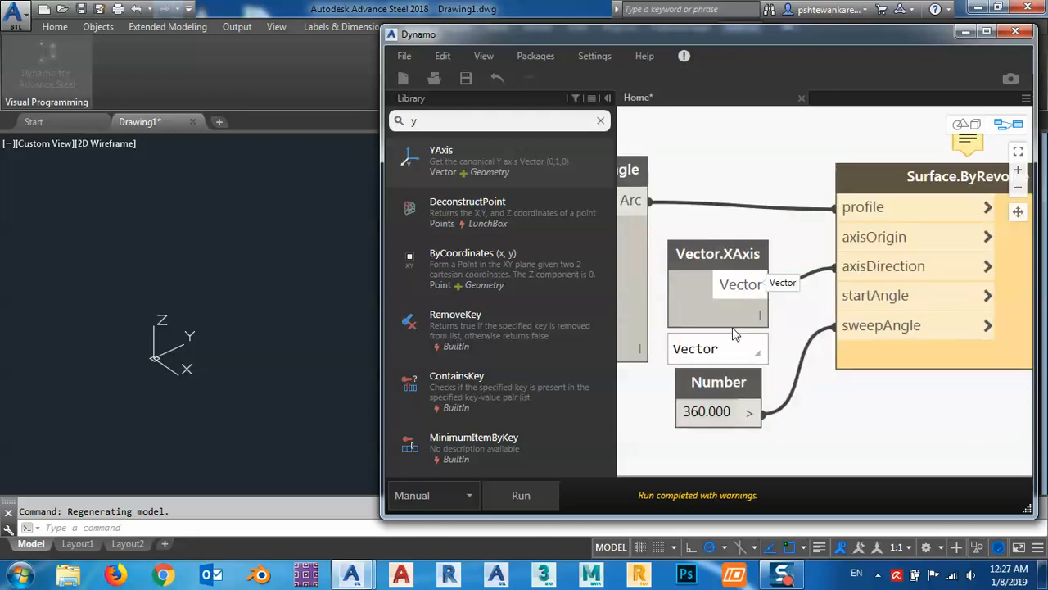
mouse_move(754, 354)
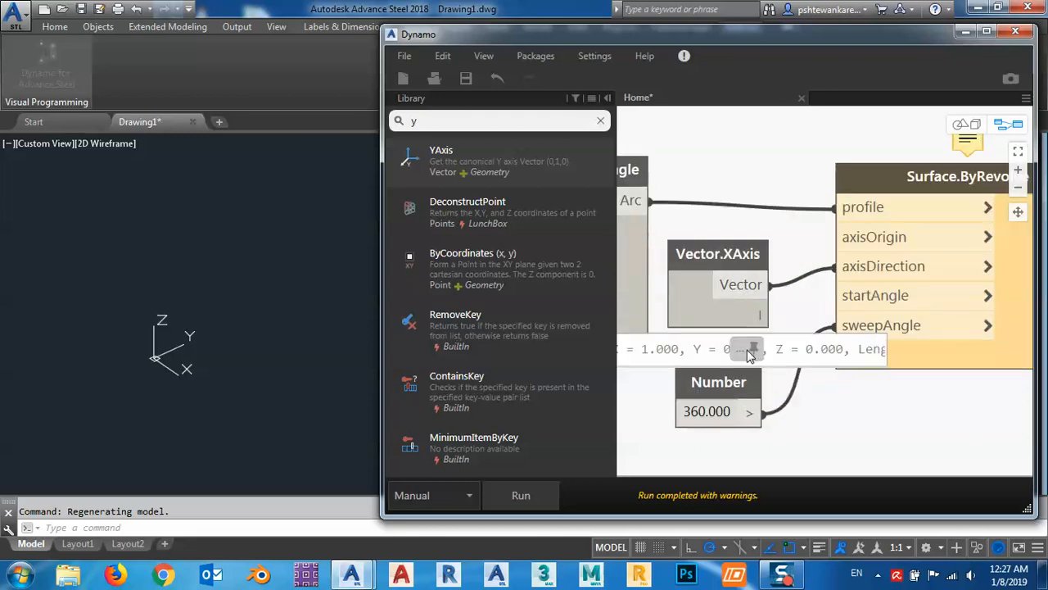
scroll(754, 354, "down", 2)
- Disconnect Vector.XAxis from Surface.ByRevolve's axisDirection input
left_click(729, 272)
left_click_drag(728, 267, 731, 267)
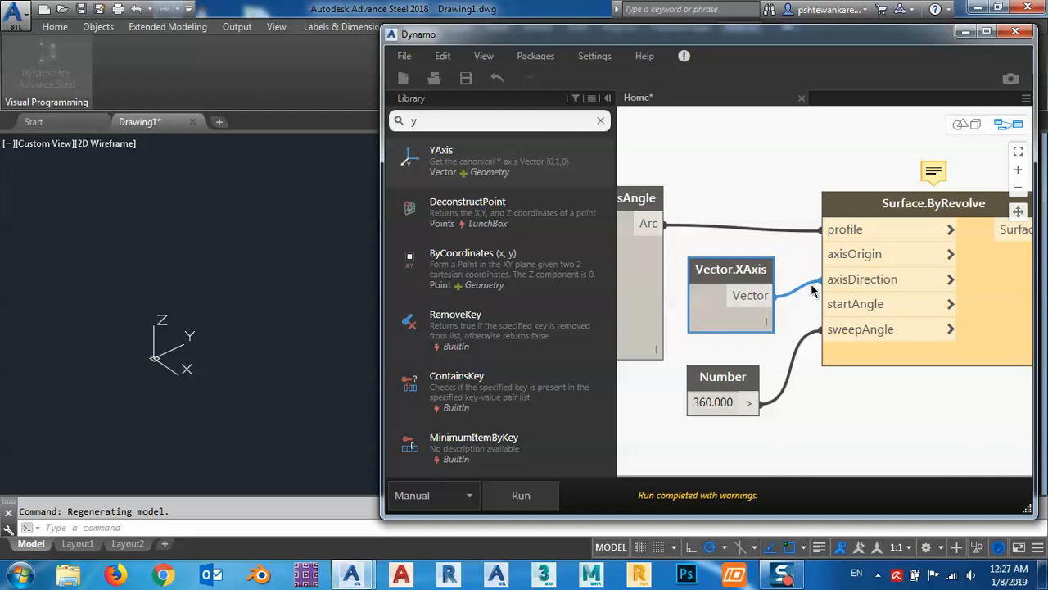
left_click_drag(840, 281, 797, 271)
scroll(770, 297, "down", 2)
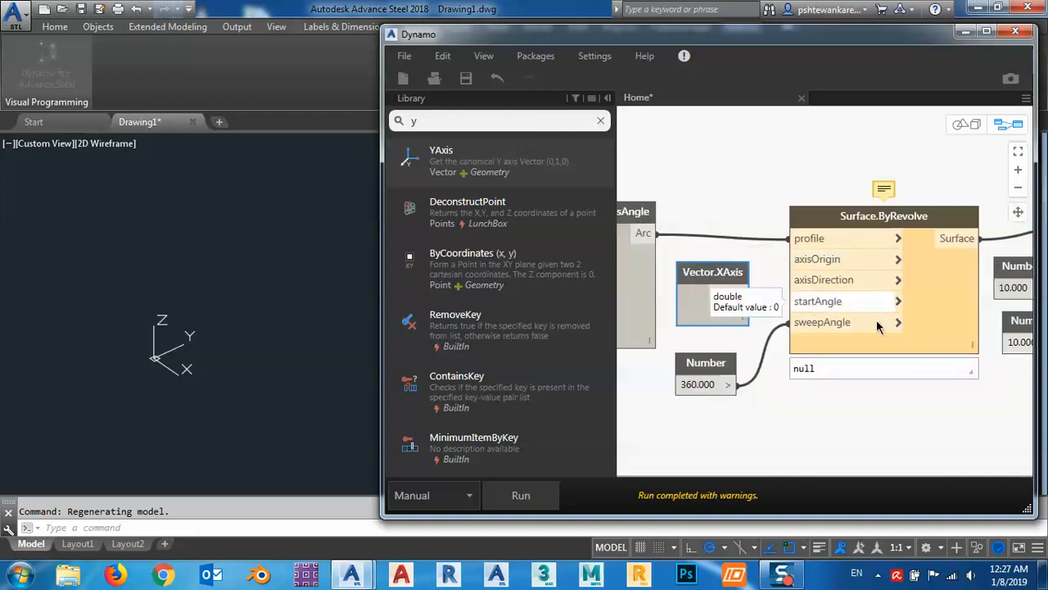
- Add a second Vector.YAxis node and connect it to Surface.ByRevolve's axisDirection input
middle_click_drag(938, 334, 939, 302)
scroll(772, 338, "down", 1)
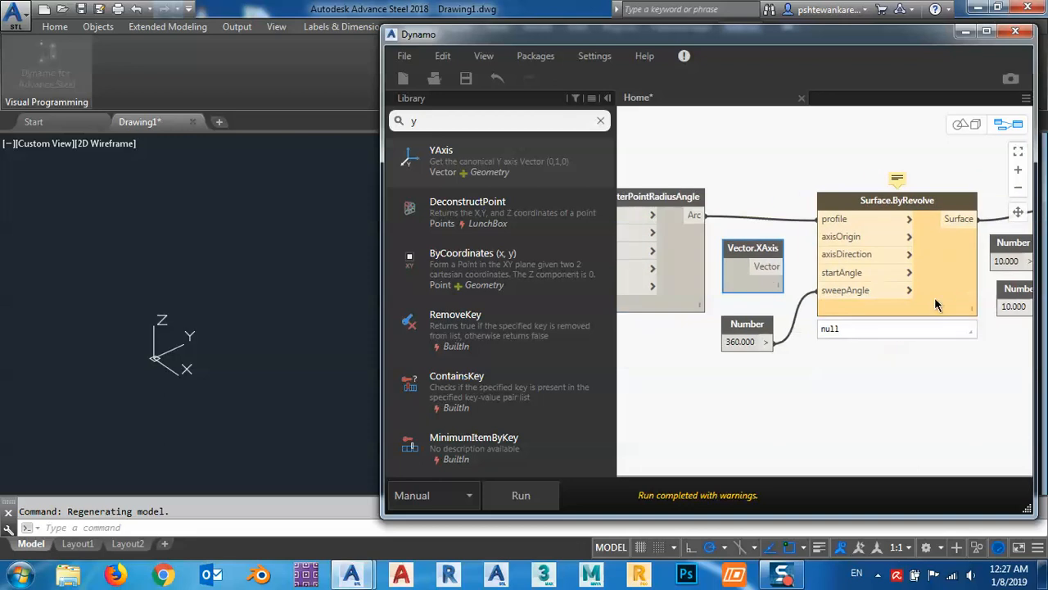
scroll(741, 279, "up", 1)
left_click(447, 155)
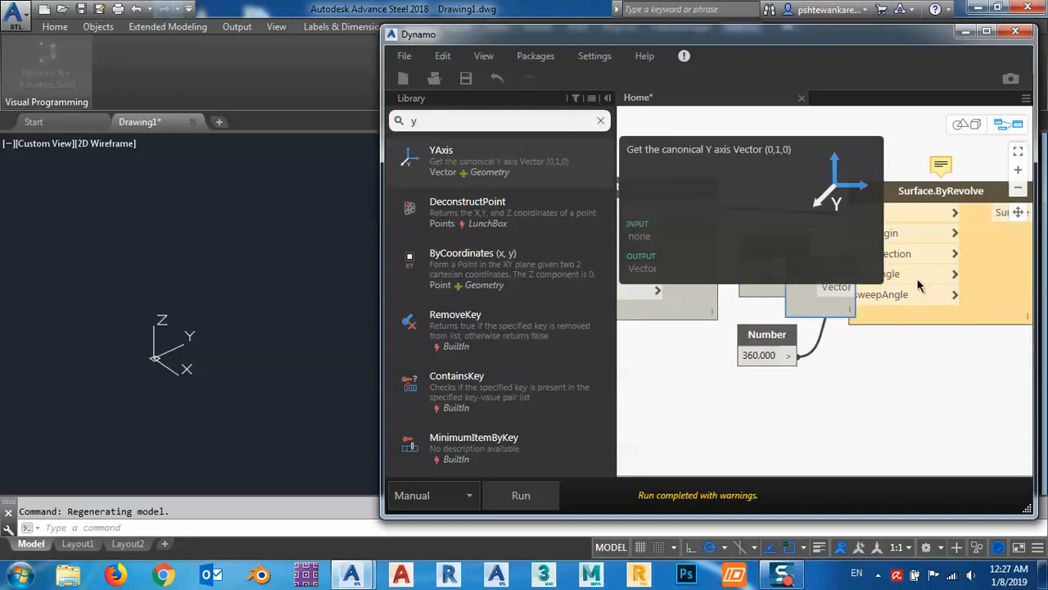
left_click_drag(824, 266, 862, 254)
- Move the disconnected Vector.XAxis node above the wire between the arc and Surface.ByRevolve, clear of Vector.YAxis
left_click_drag(778, 242, 760, 223)
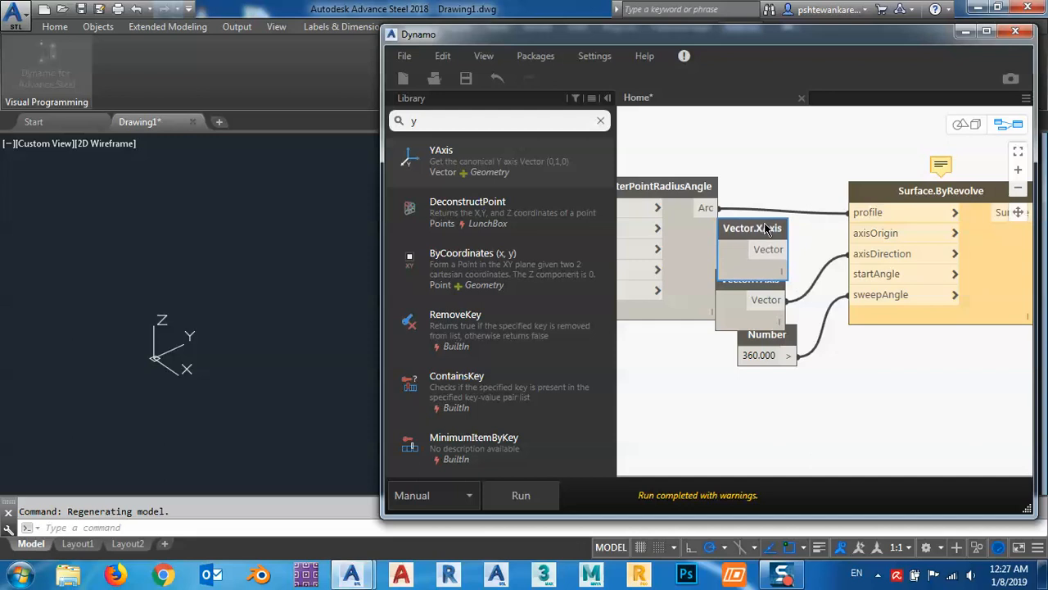
middle_click_drag(911, 380, 974, 388)
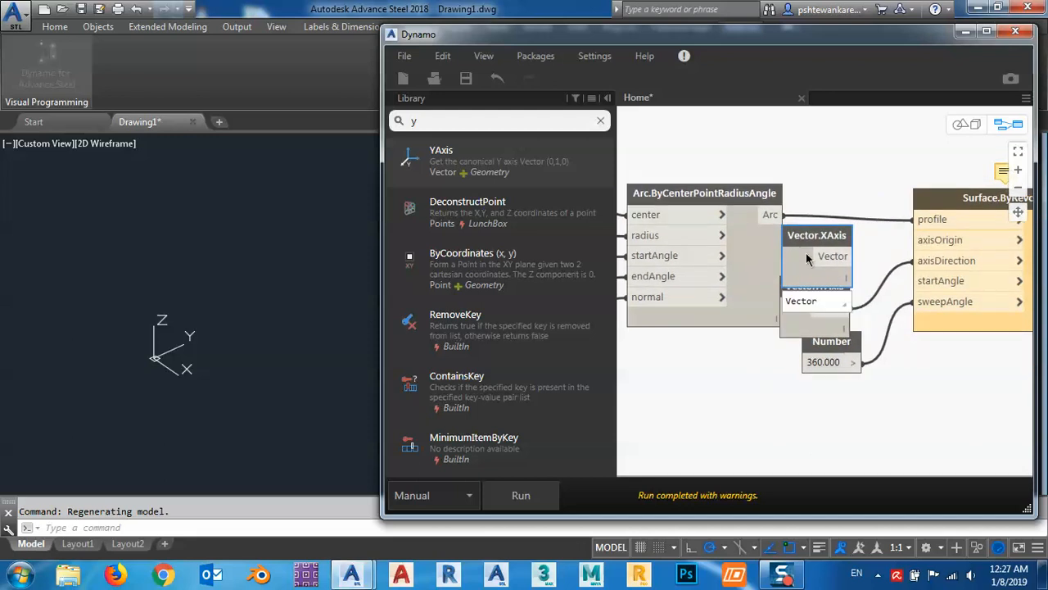
left_click_drag(810, 256, 837, 179)
middle_click_drag(841, 246, 754, 271)
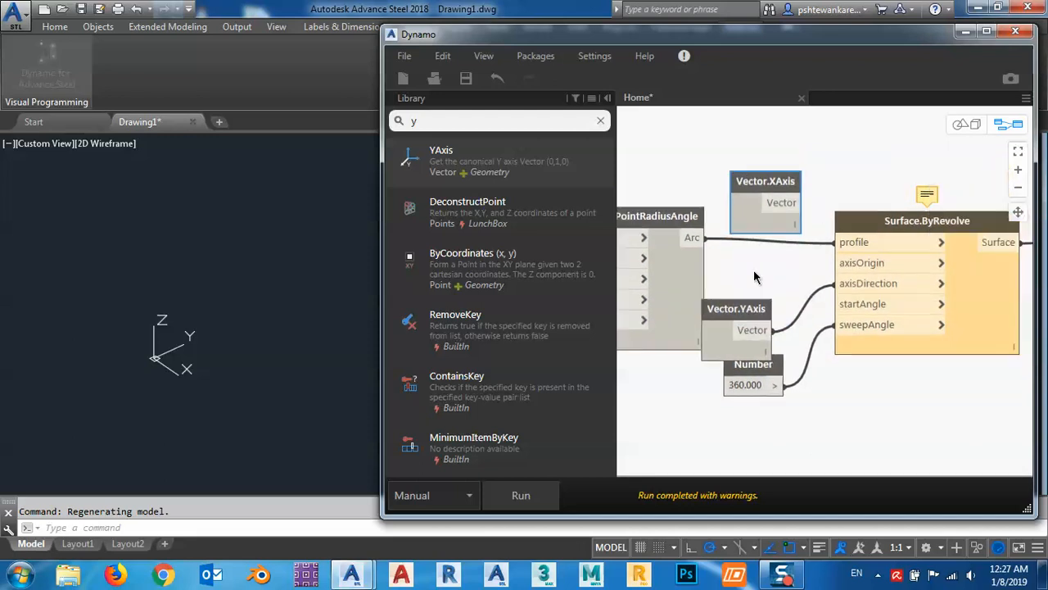
- Run the graph and view the generated beam grid in the Advance Steel drawing
left_click(204, 395)
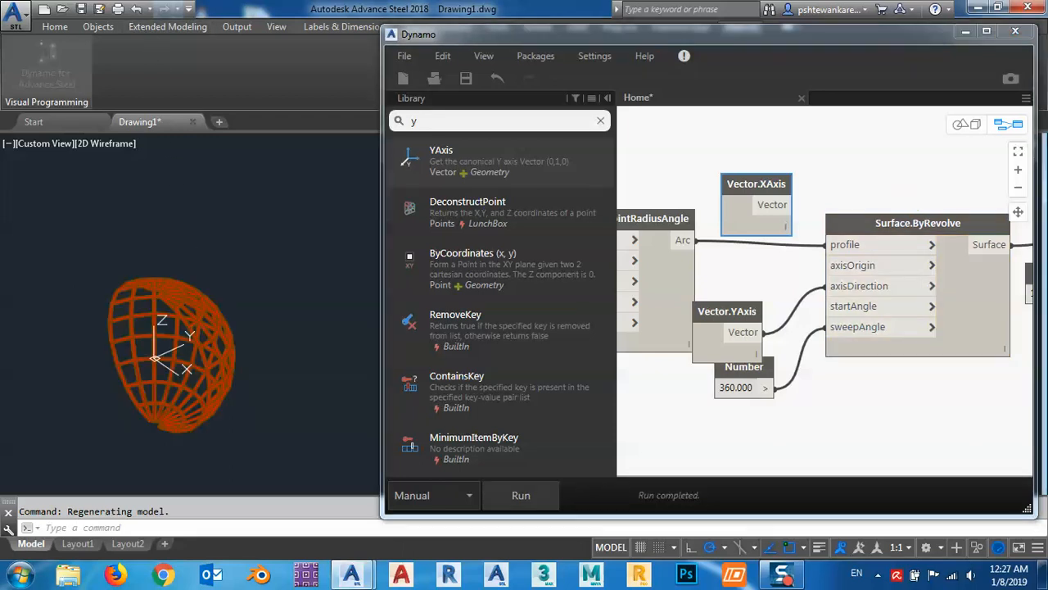
scroll(238, 285, "down", 2)
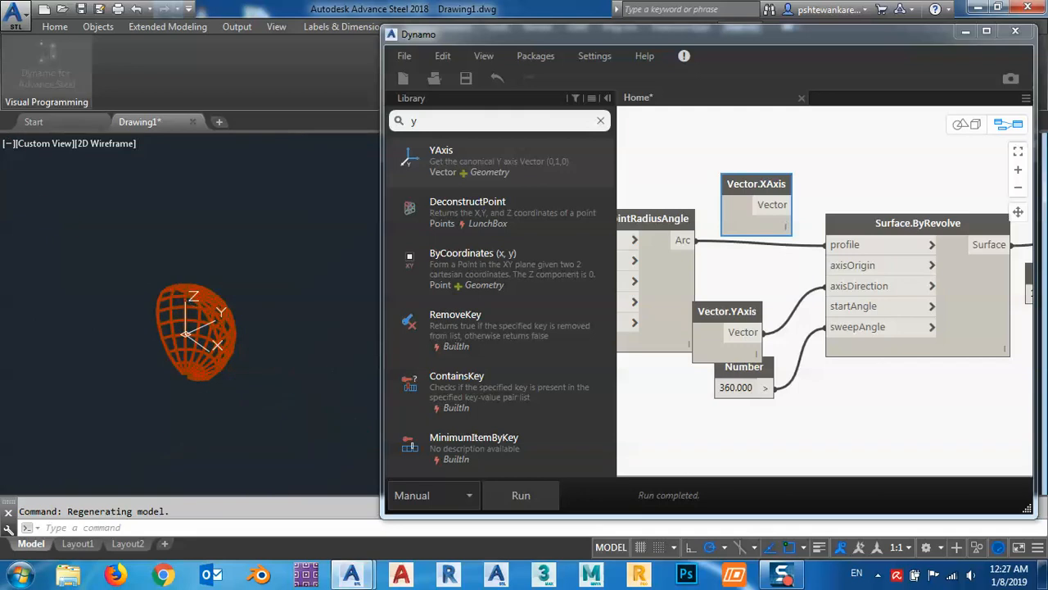
- Examine the generated beam grid in the Advance Steel drawing from several angles
middle_click_drag(220, 359, 156, 403, "shift")
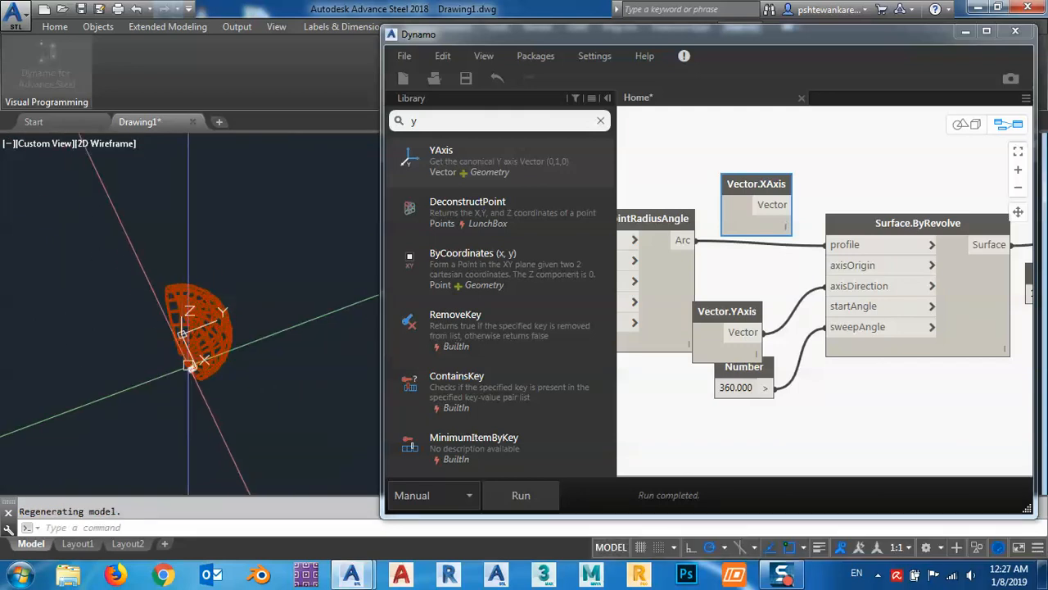
scroll(201, 330, "up", 4)
middle_click_drag(201, 330, 329, 359, "shift")
- Connect Vector.XAxis to Surface.ByRevolve's axisDirection input in place of Vector.YAxis and run the graph
middle_click_drag(850, 412, 932, 369)
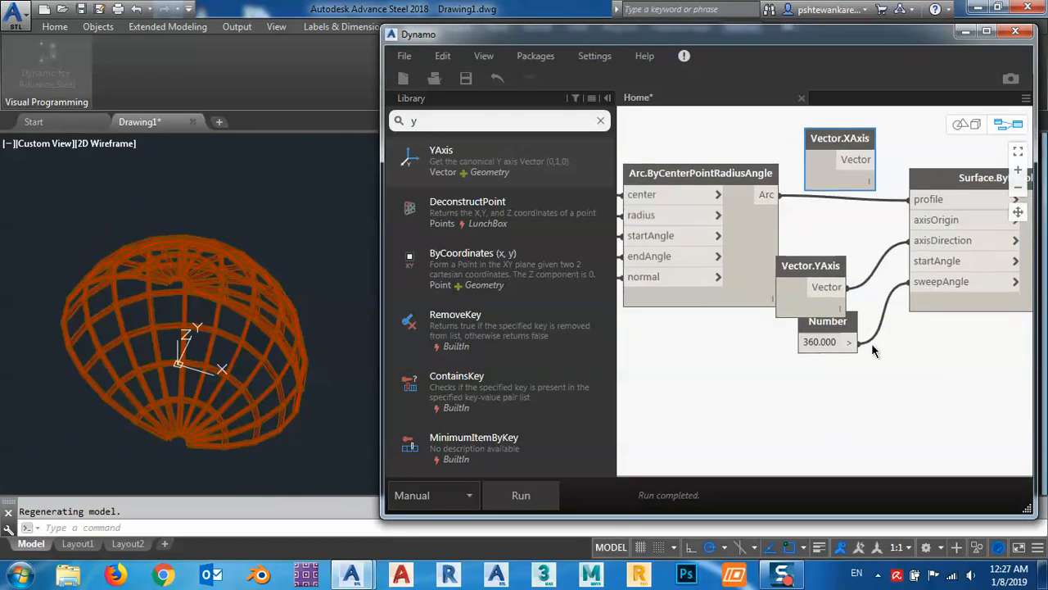
left_click_drag(809, 276, 818, 257)
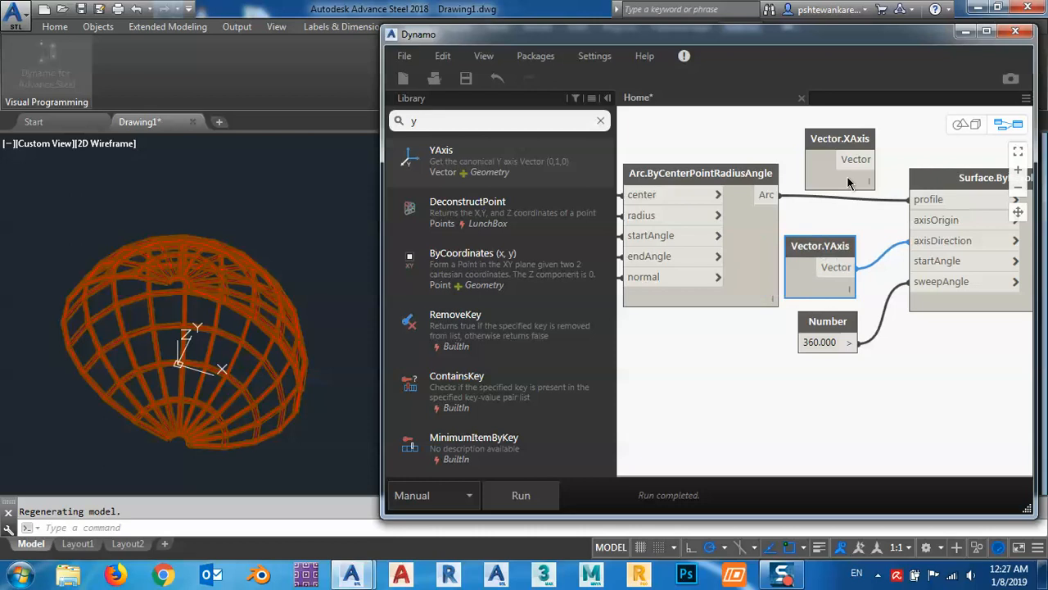
middle_click_drag(893, 158, 836, 186)
left_click(818, 187)
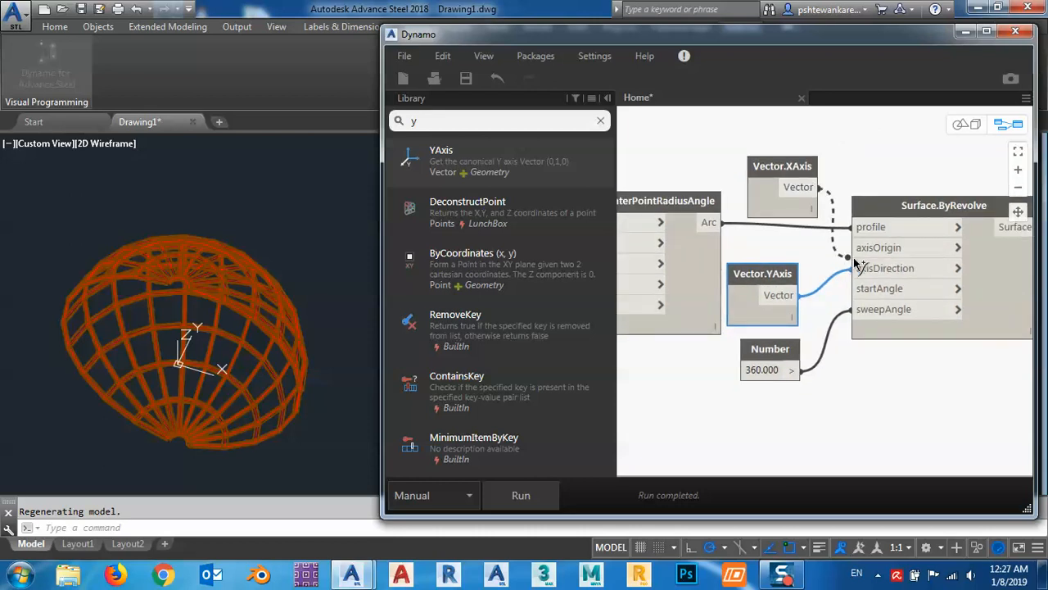
left_click(868, 273)
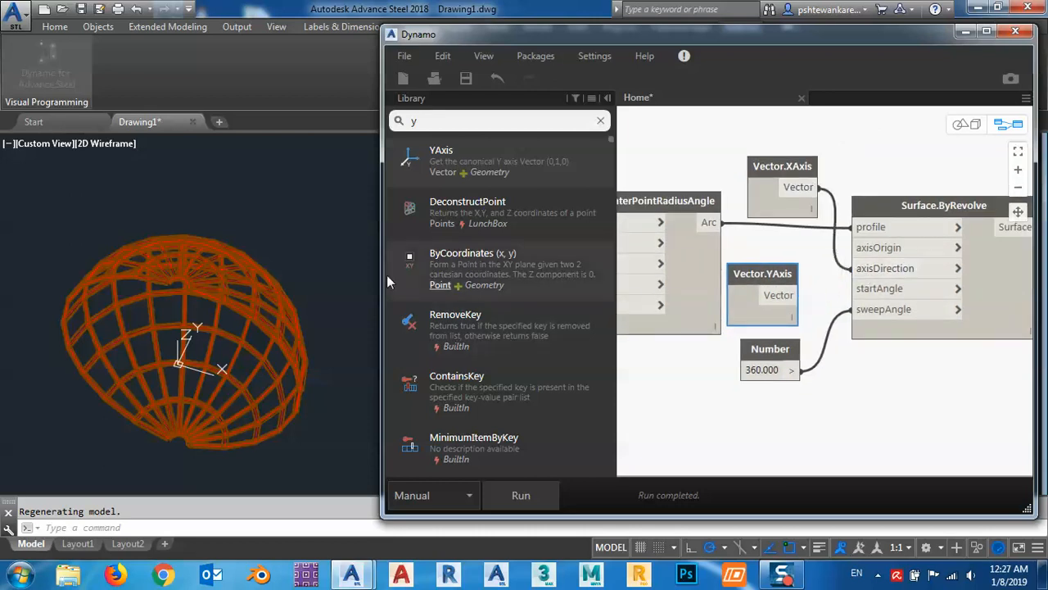
left_click(506, 507)
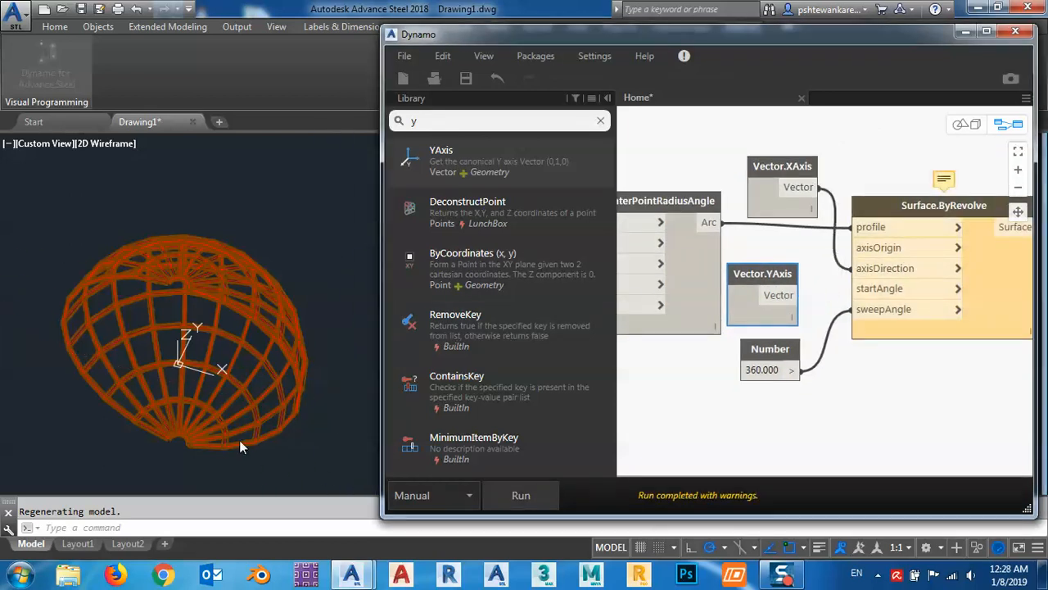
- Add a Vector.ZAxis node above Vector.XAxis and connect it to Surface.ByRevolve's axisDirection input
left_click(416, 121)
key("BackSpace")
type("z")
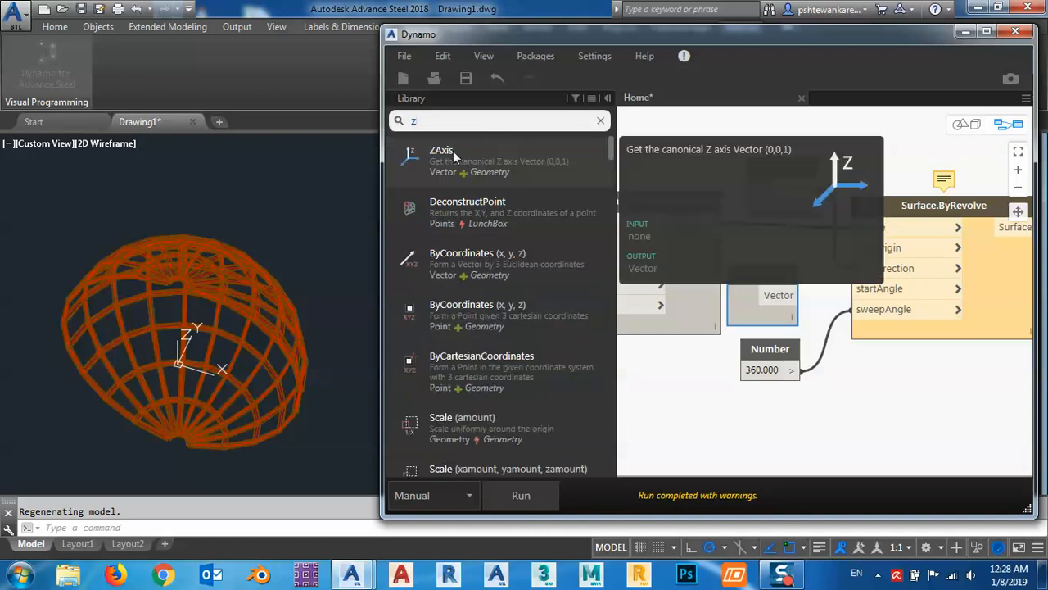
left_click(453, 156)
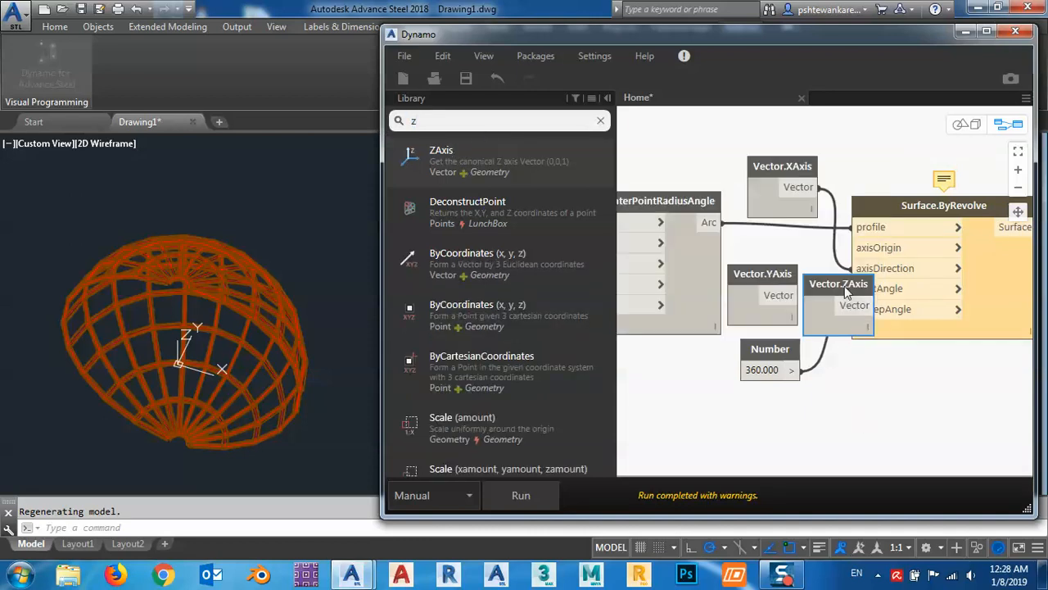
left_click_drag(847, 292, 757, 119)
scroll(818, 163, "up", 1)
middle_click_drag(819, 163, 771, 252)
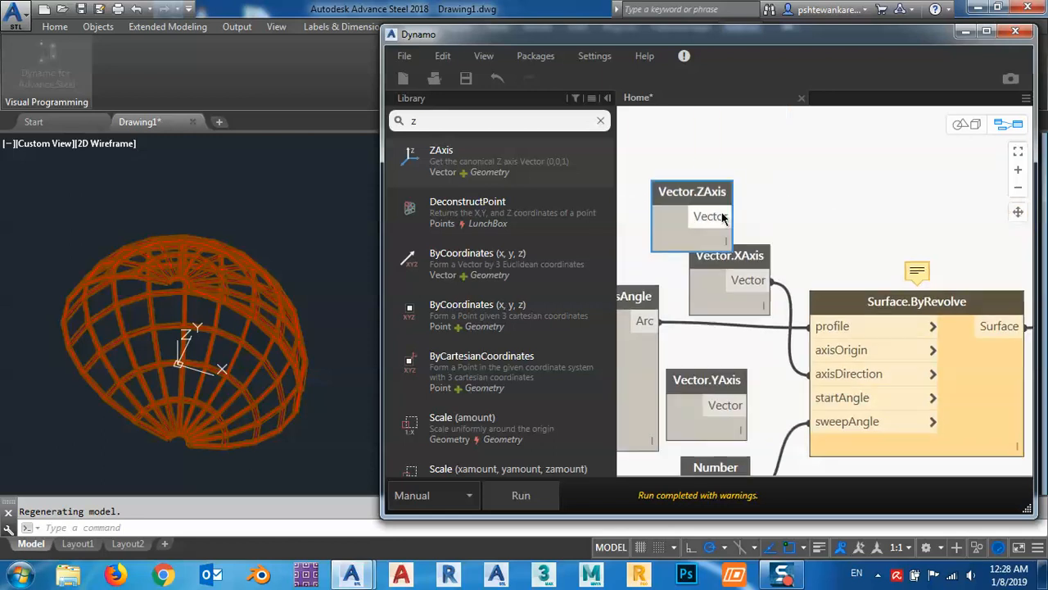
left_click(723, 217)
left_click(819, 374)
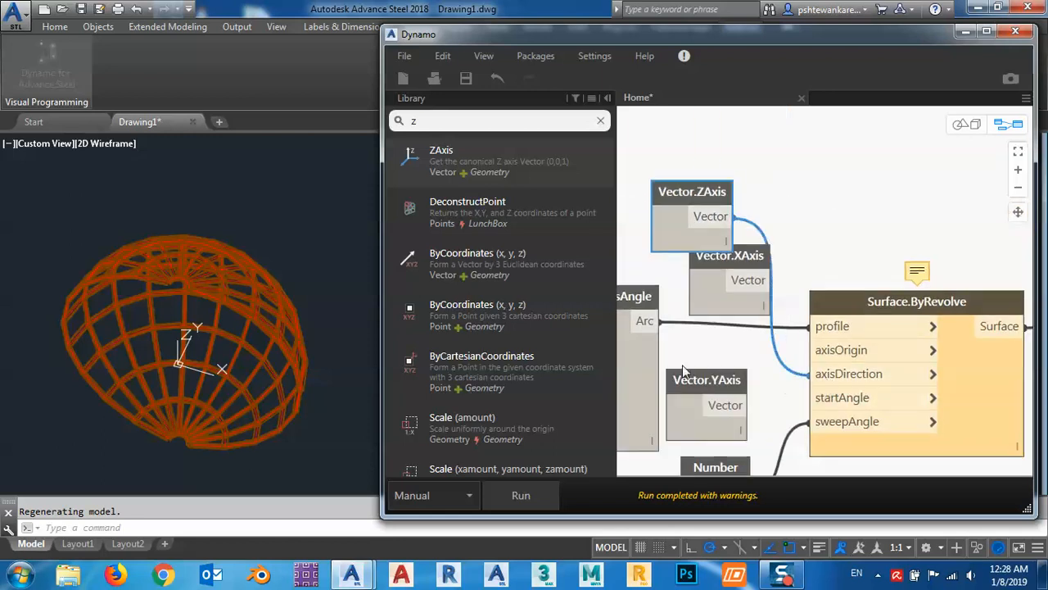
- Run the graph to rebuild the beams on the surface revolved about the Z axis
left_click(330, 286)
left_click(538, 501)
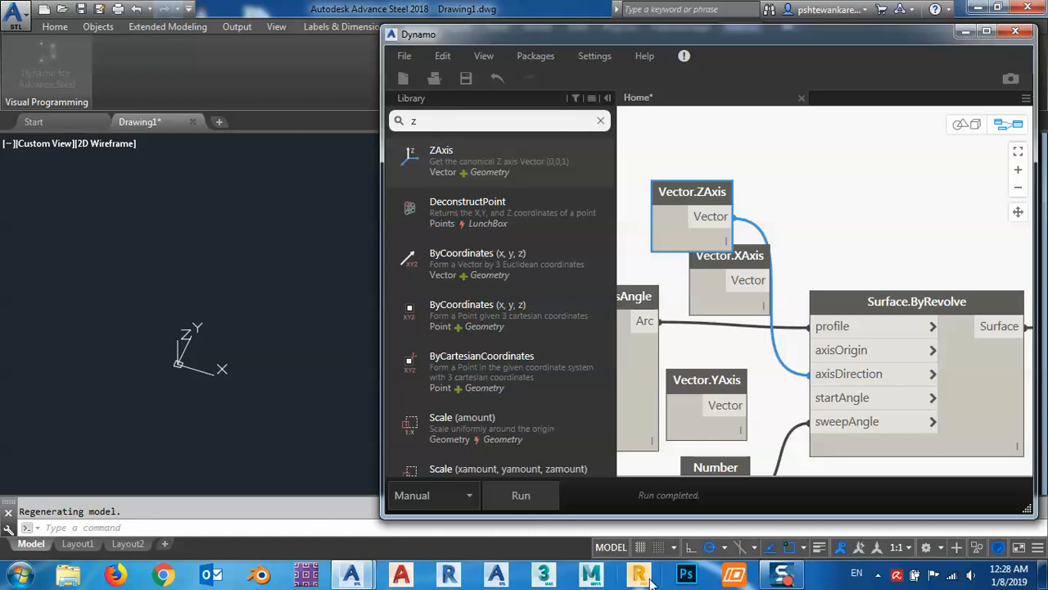
mouse_move(778, 577)
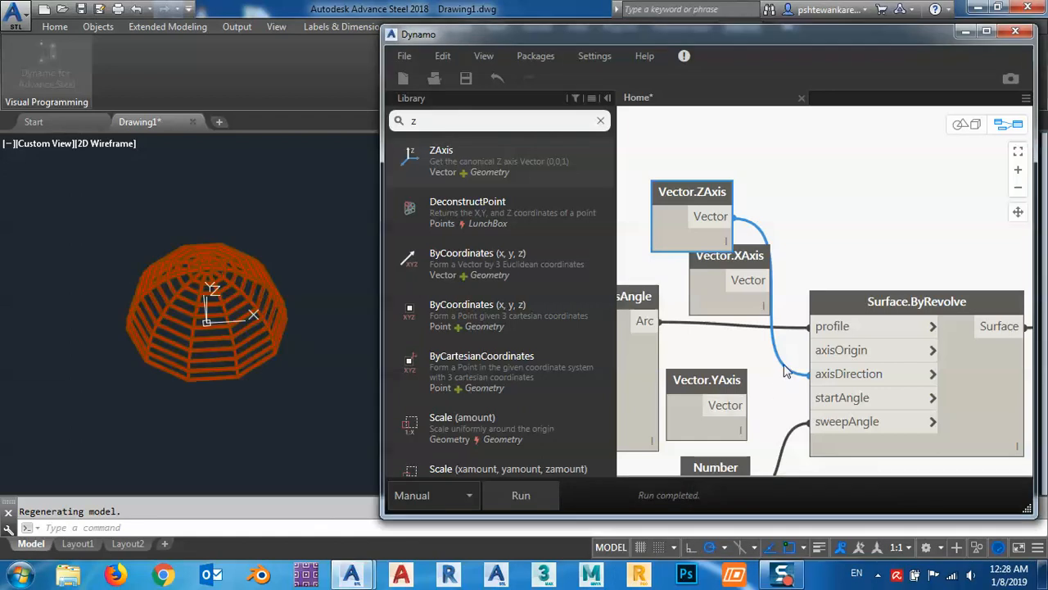
- Move the Vector.ZAxis node up so it no longer overlaps Vector.XAxis
middle_click_drag(770, 376, 774, 339)
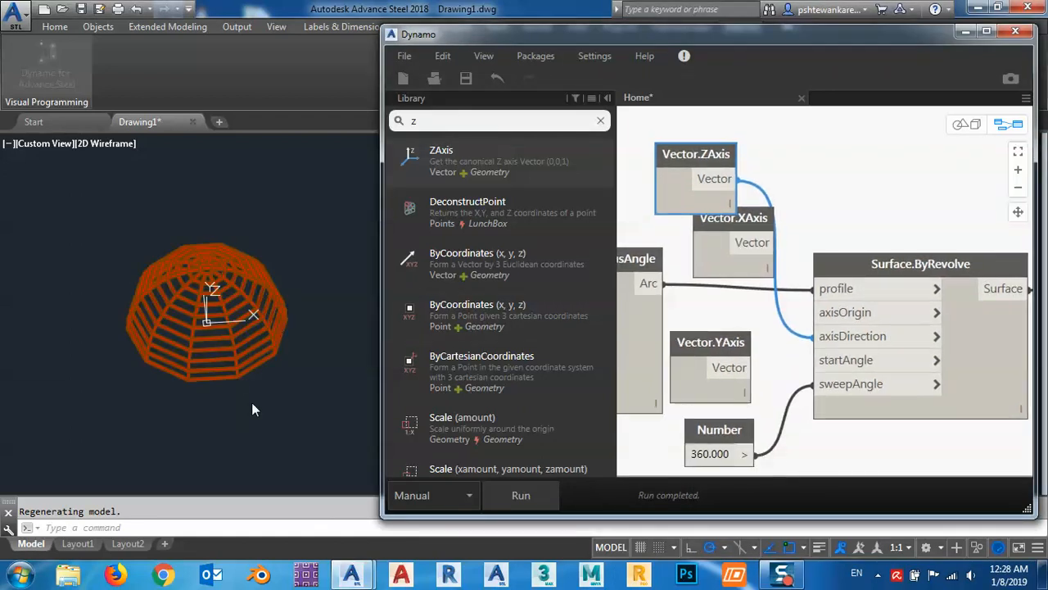
middle_click_drag(735, 203, 734, 276)
left_click_drag(735, 276, 761, 232)
middle_click_drag(814, 310, 811, 234)
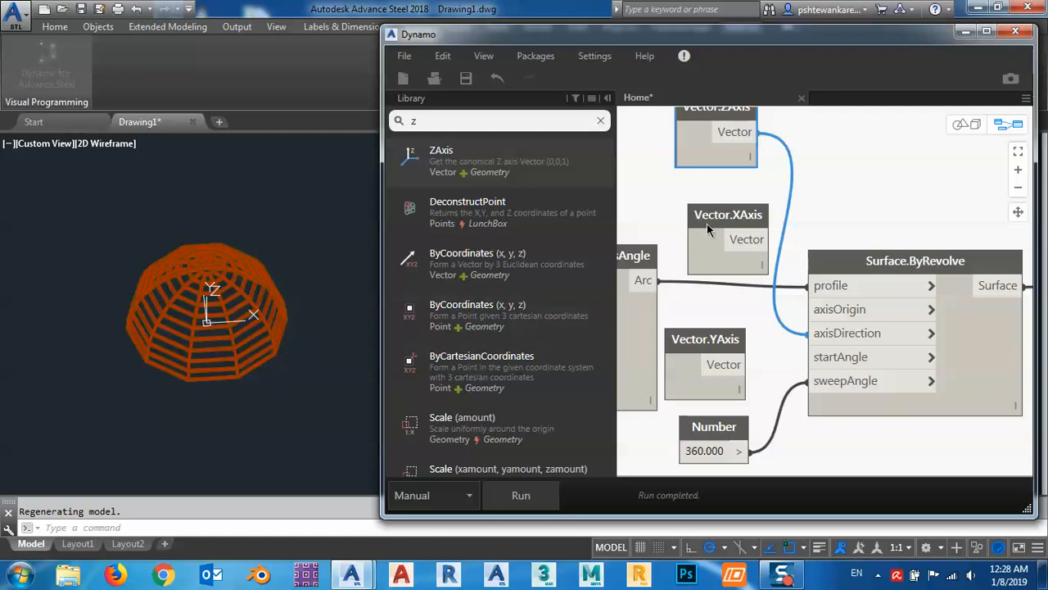
- Delete the unconnected Vector.YAxis and Vector.XAxis nodes near Surface.ByRevolve
left_click_drag(718, 344, 733, 319)
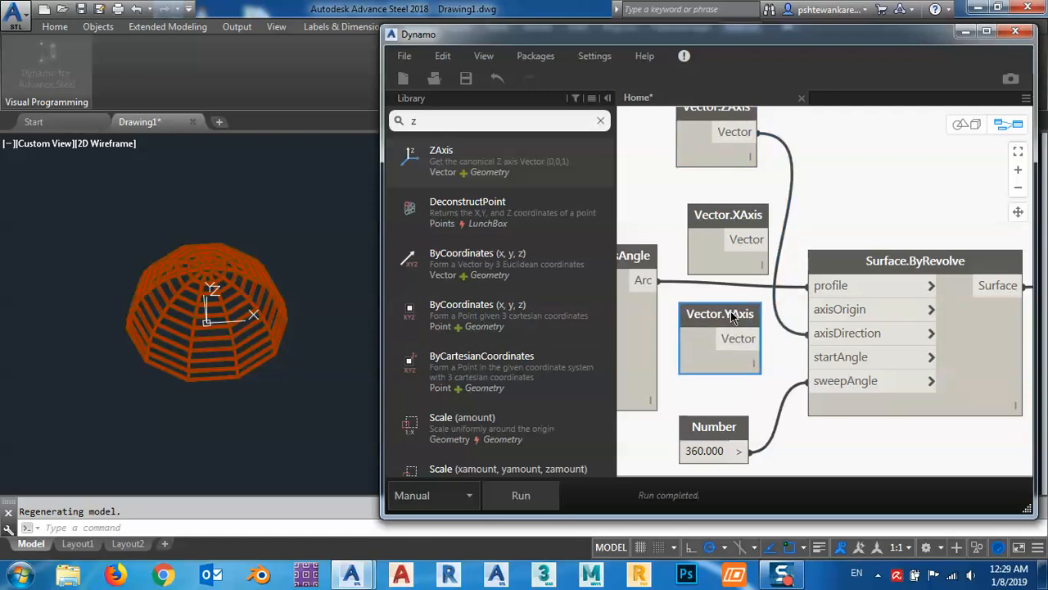
key("Delete")
left_click(726, 224)
key("Delete")
middle_click_drag(728, 195, 725, 277)
- Examine the dome's beams up close and as a whole in the Advance Steel drawing
left_click(325, 326)
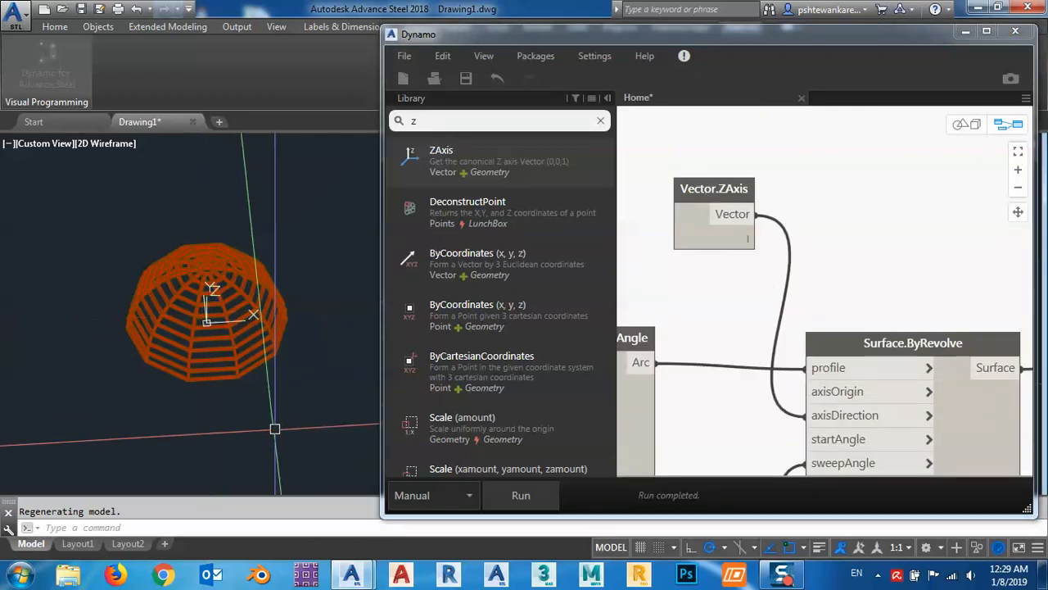
middle_click_drag(274, 428, 261, 453, "shift")
scroll(227, 326, "up", 6)
scroll(217, 346, "down", 4)
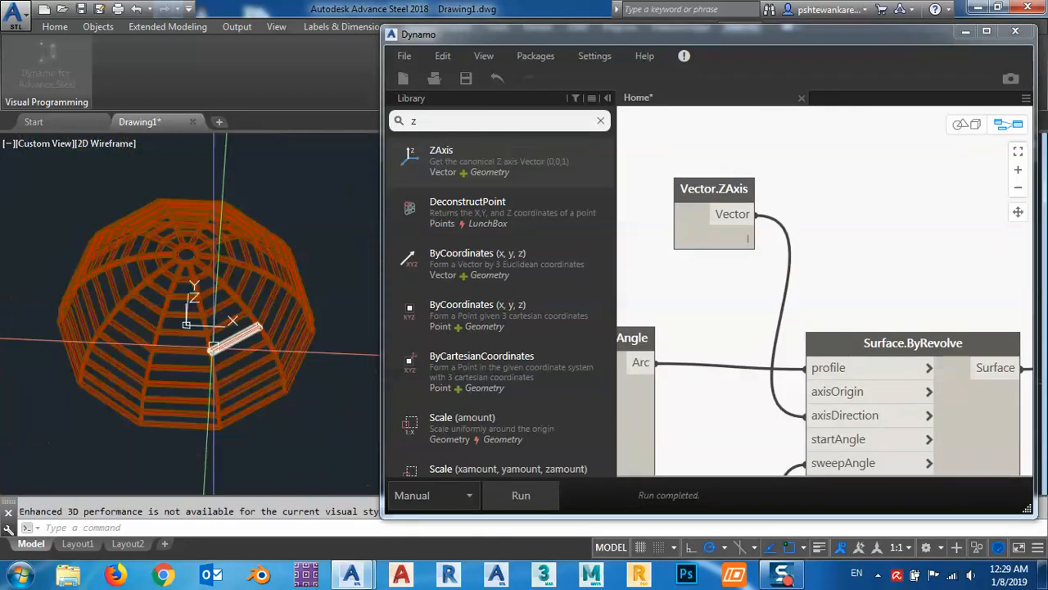
scroll(168, 355, "up", 4)
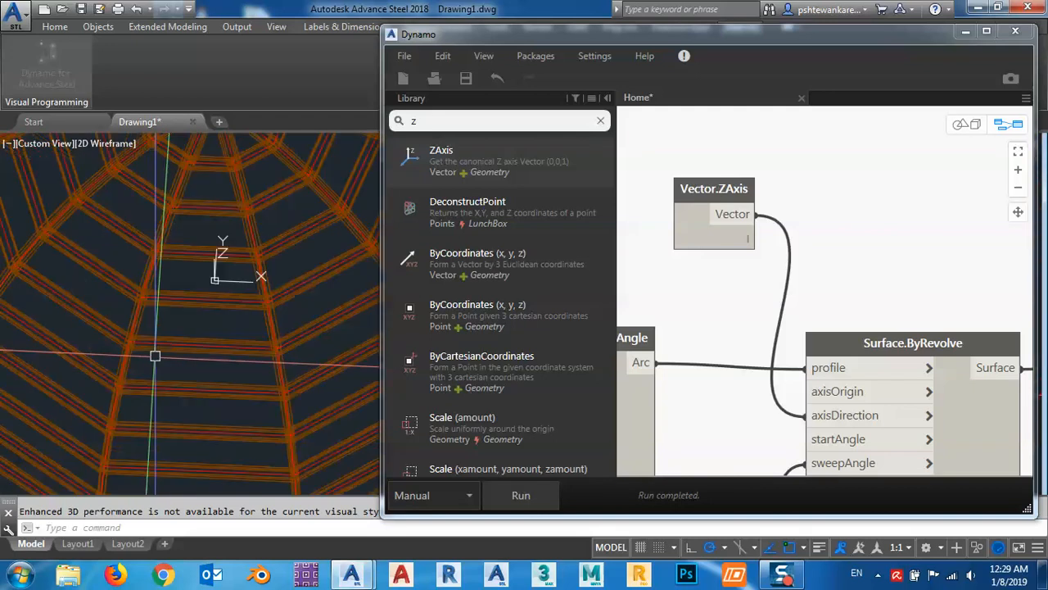
scroll(118, 352, "down", 8)
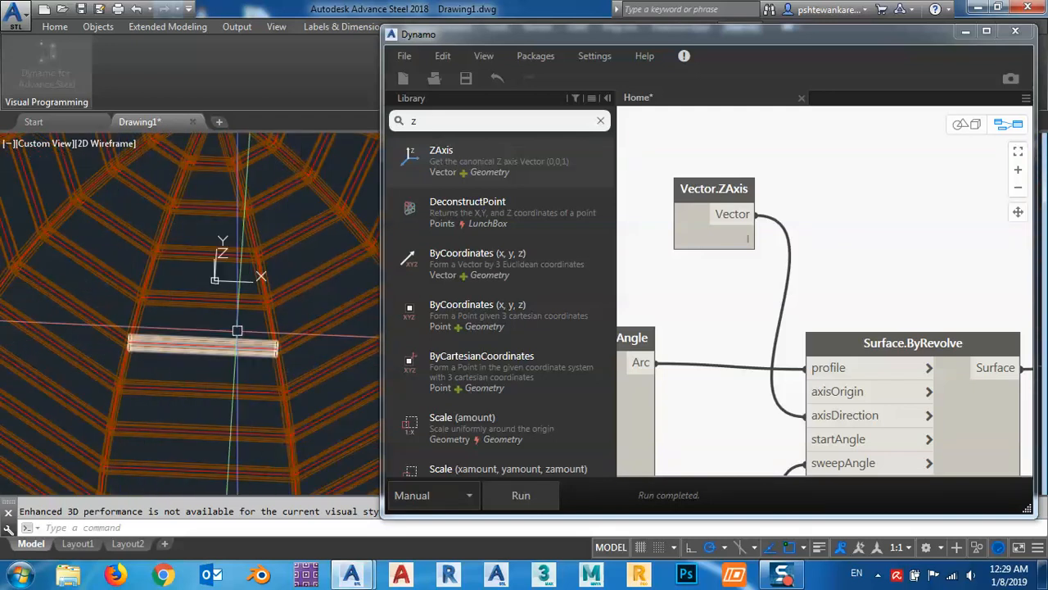
middle_click_drag(243, 405, 198, 384)
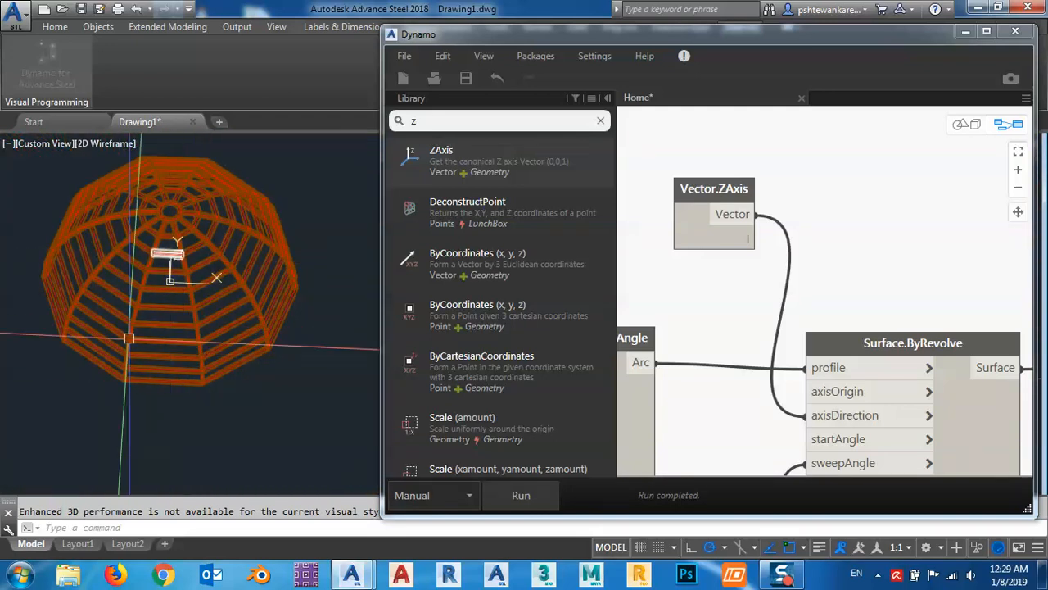
- Set the Number feeding the arc's endAngle to 70 and run the graph
scroll(766, 270, "down", 2)
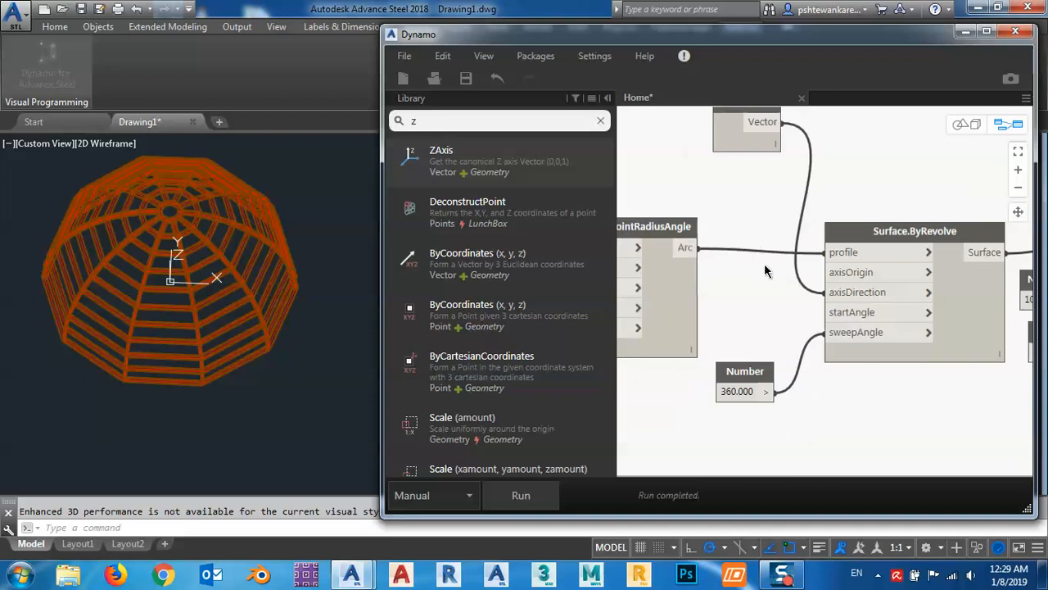
double_click(742, 392)
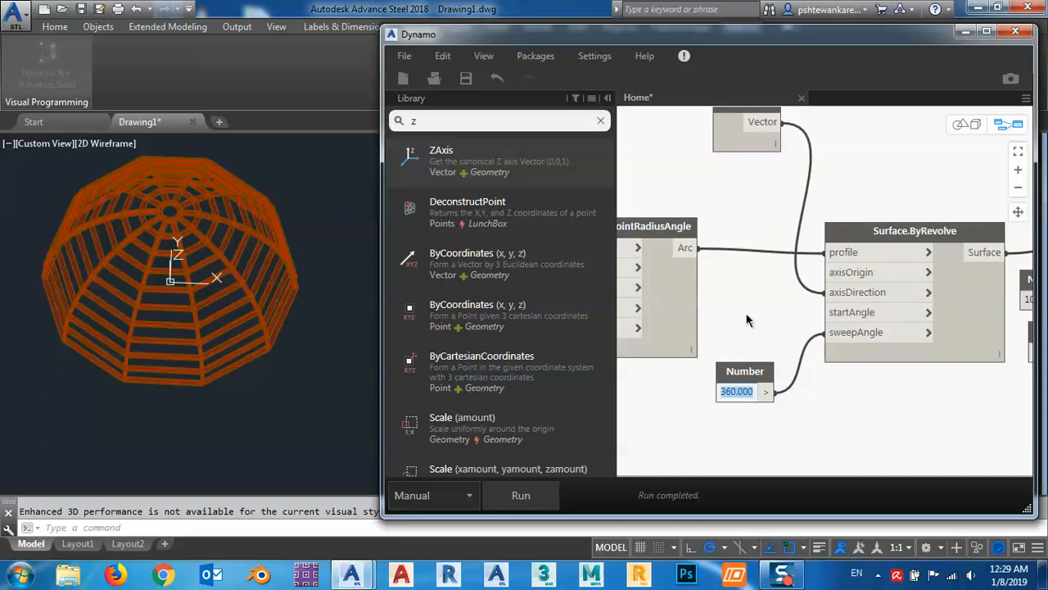
middle_click_drag(746, 314, 943, 304)
scroll(795, 320, "down", 1)
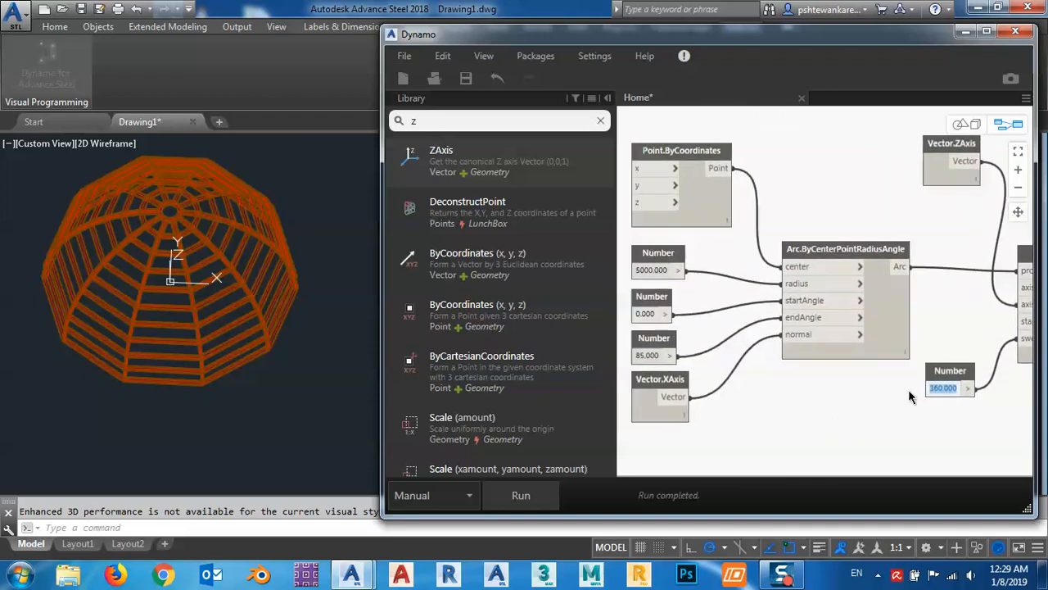
middle_click_drag(909, 396, 1011, 359)
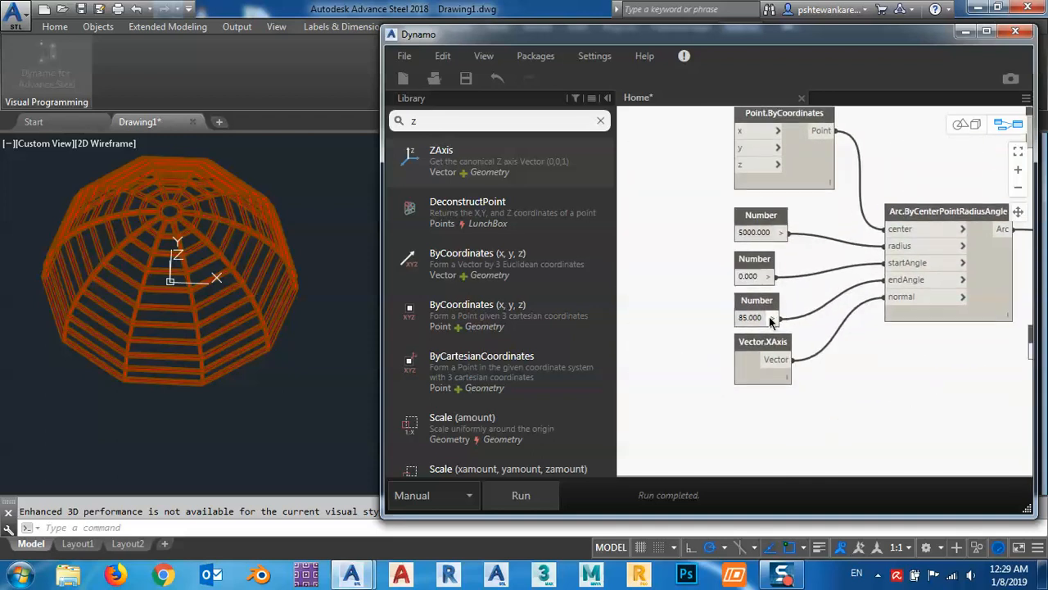
double_click(750, 318)
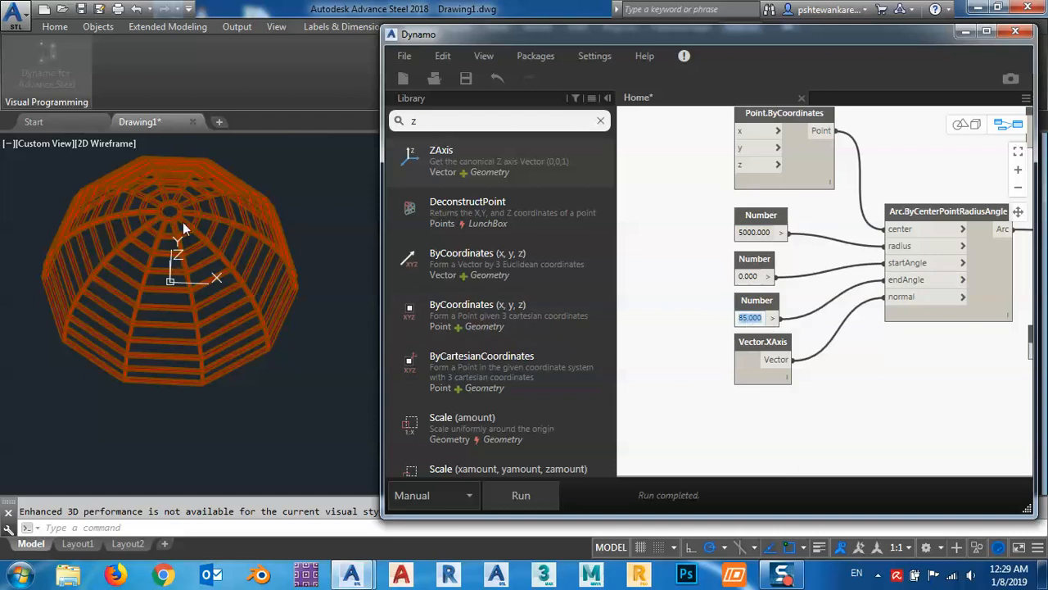
type("70")
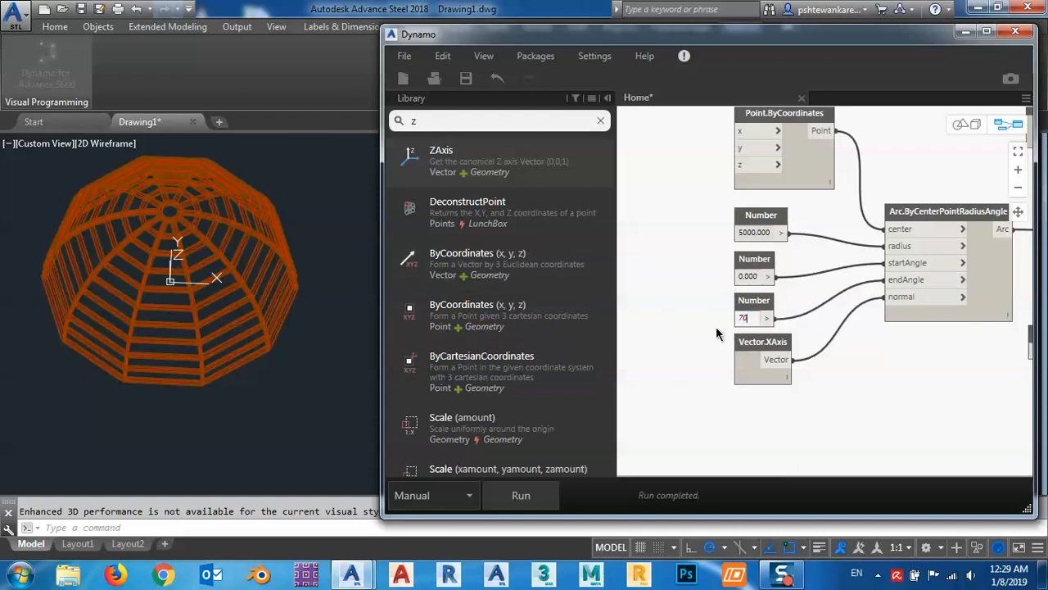
key("Return")
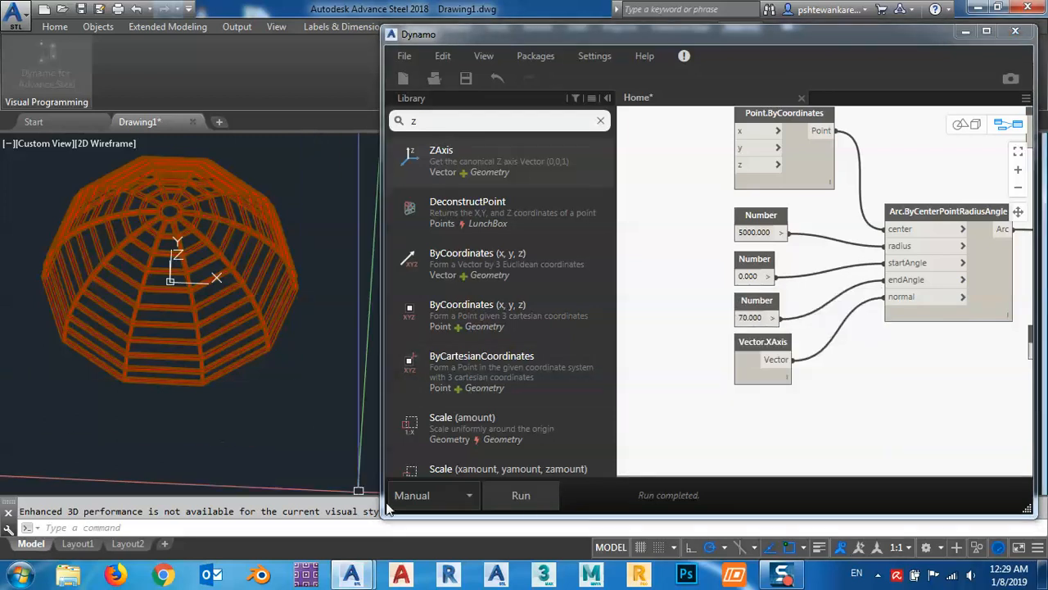
left_click(524, 497)
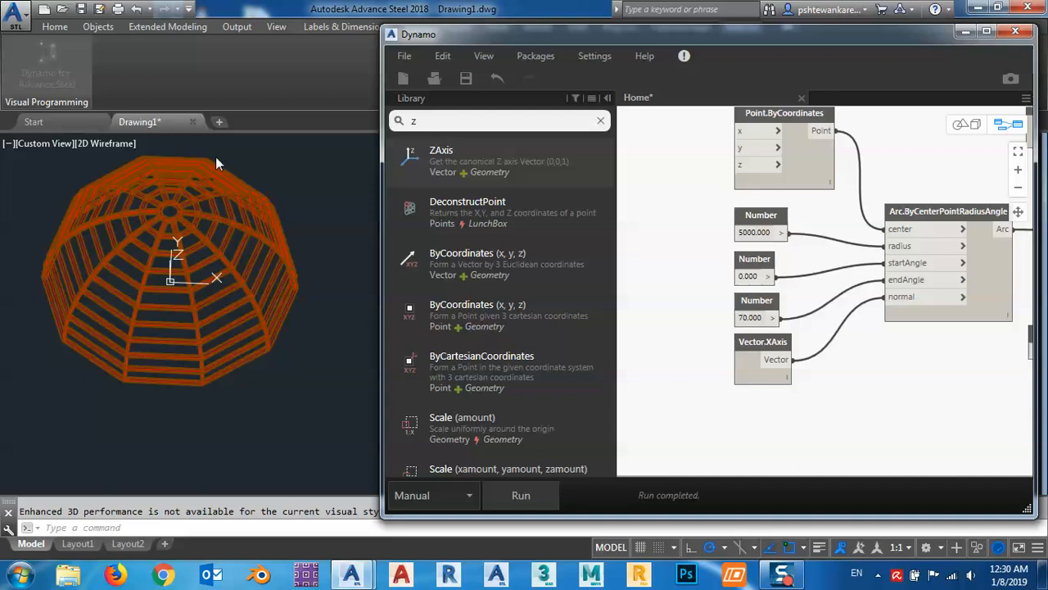
- Examine the dome's top opening from above and its profile from the side
left_click(280, 392)
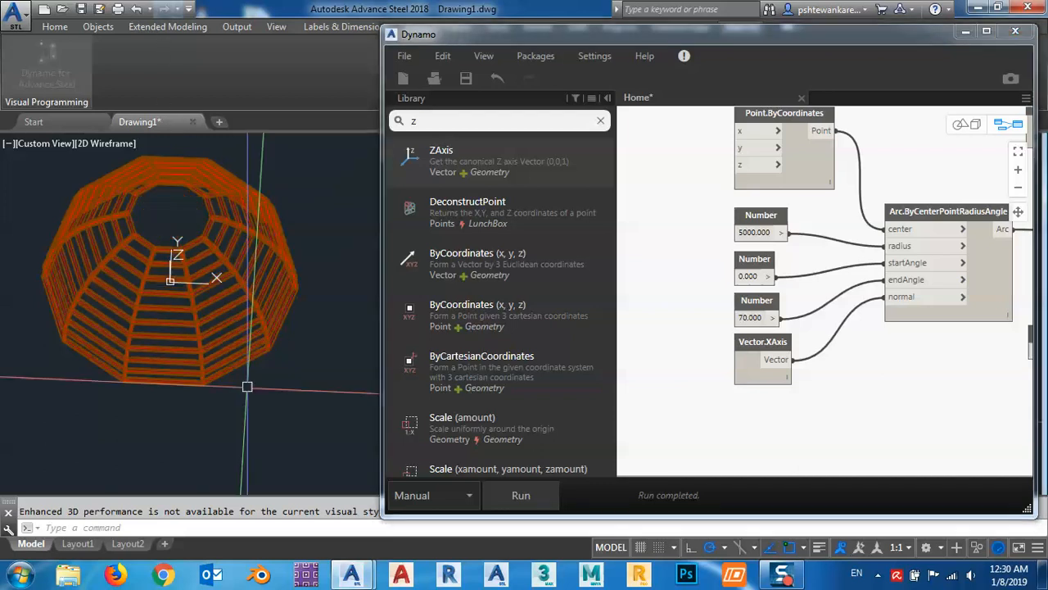
mouse_move(182, 380)
middle_mouse_down()
mouse_move(199, 414)
mouse_move(232, 409)
mouse_move(237, 428)
mouse_move(195, 415)
middle_mouse_up()
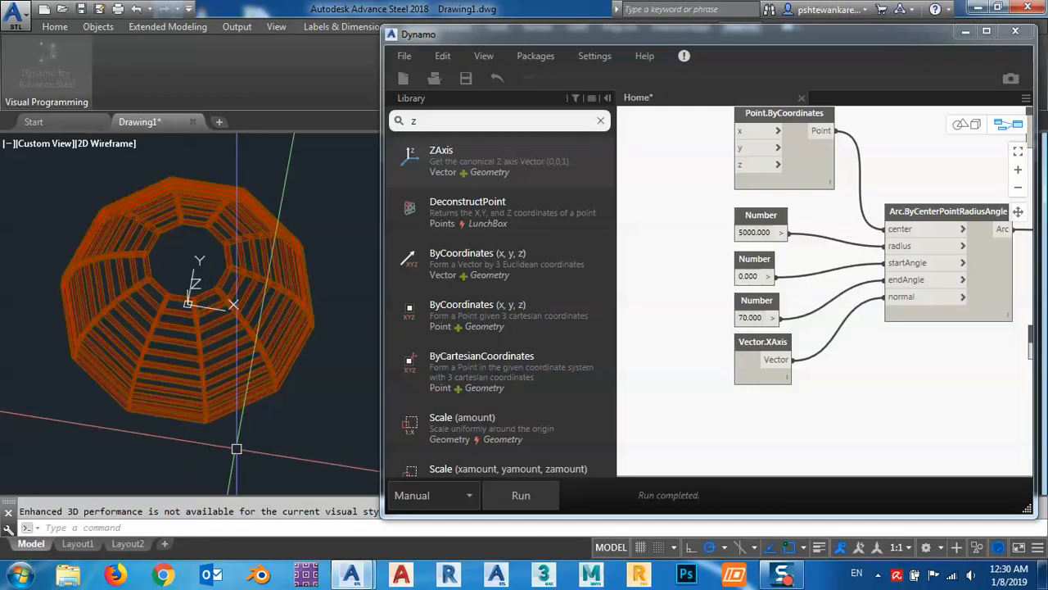
middle_click_drag(273, 357, 239, 304, "shift")
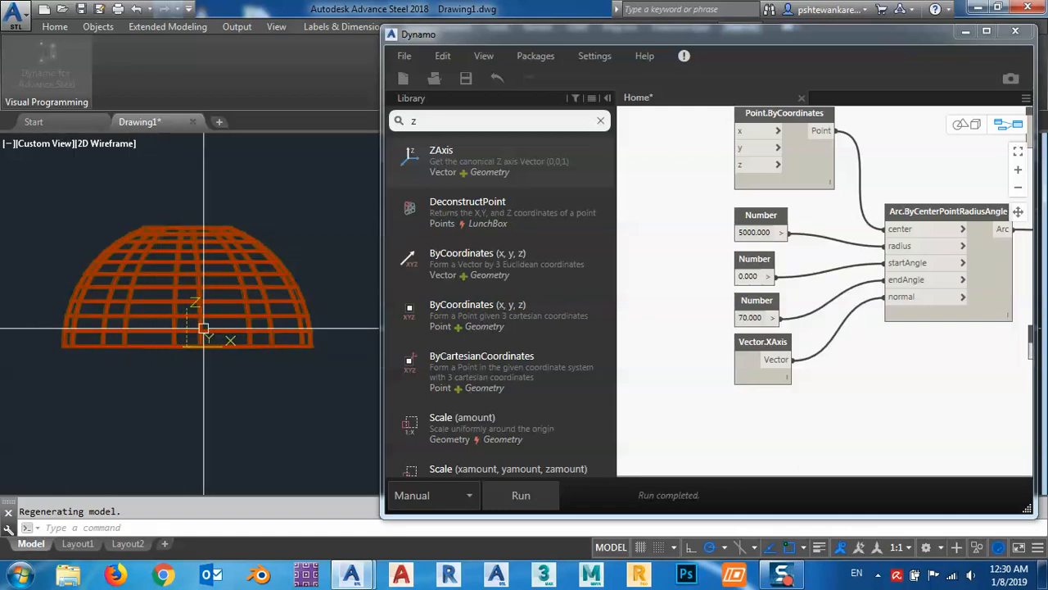
- Set the Number feeding the arc's endAngle to 90 and run the graph
double_click(750, 318)
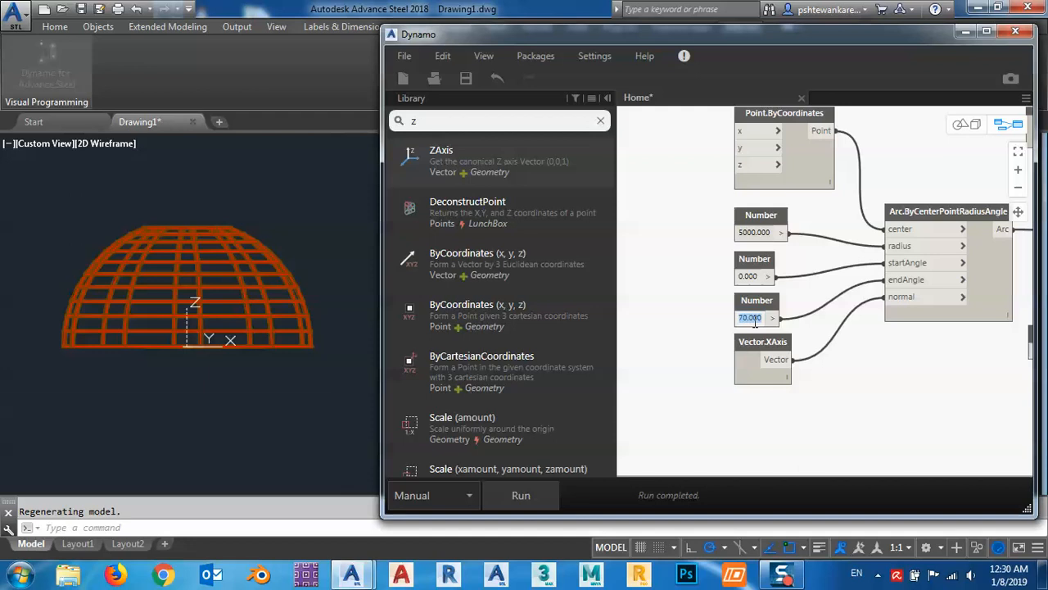
type("90")
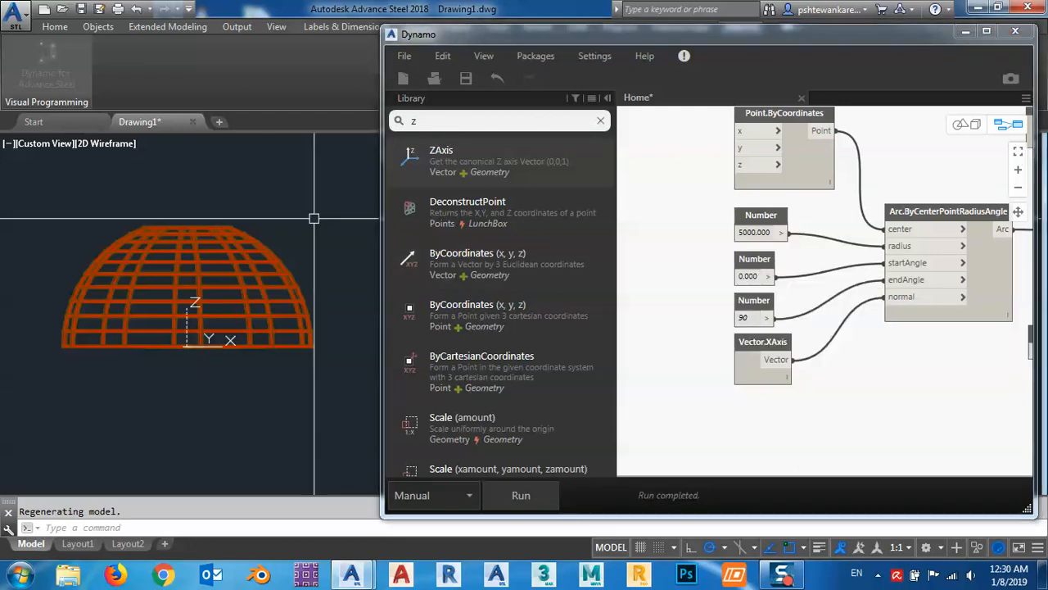
left_click(513, 499)
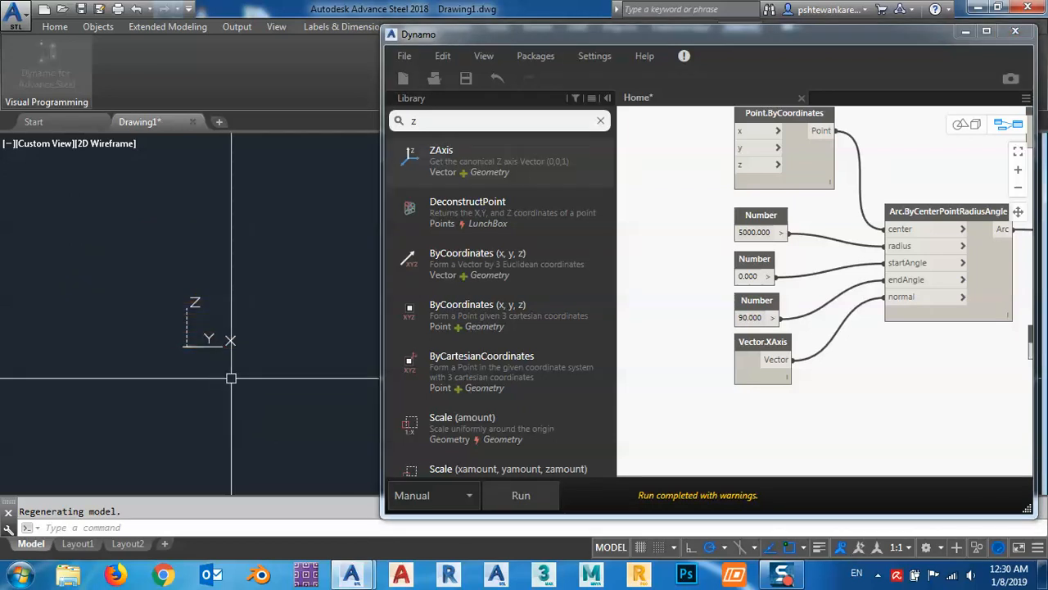
- Set the Number feeding the arc's endAngle to 85 and run the graph
double_click(759, 318)
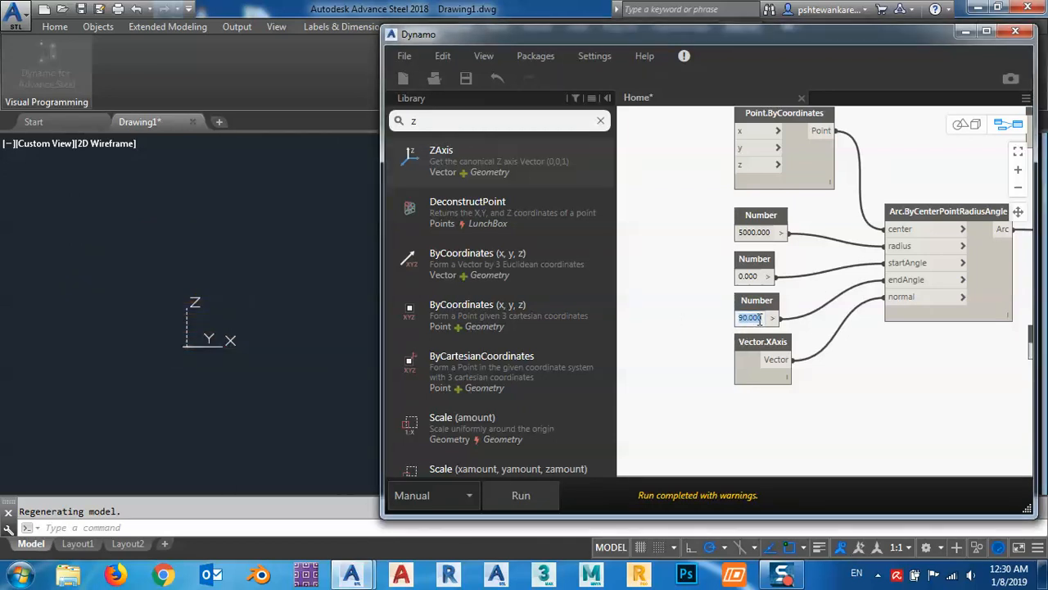
type("85")
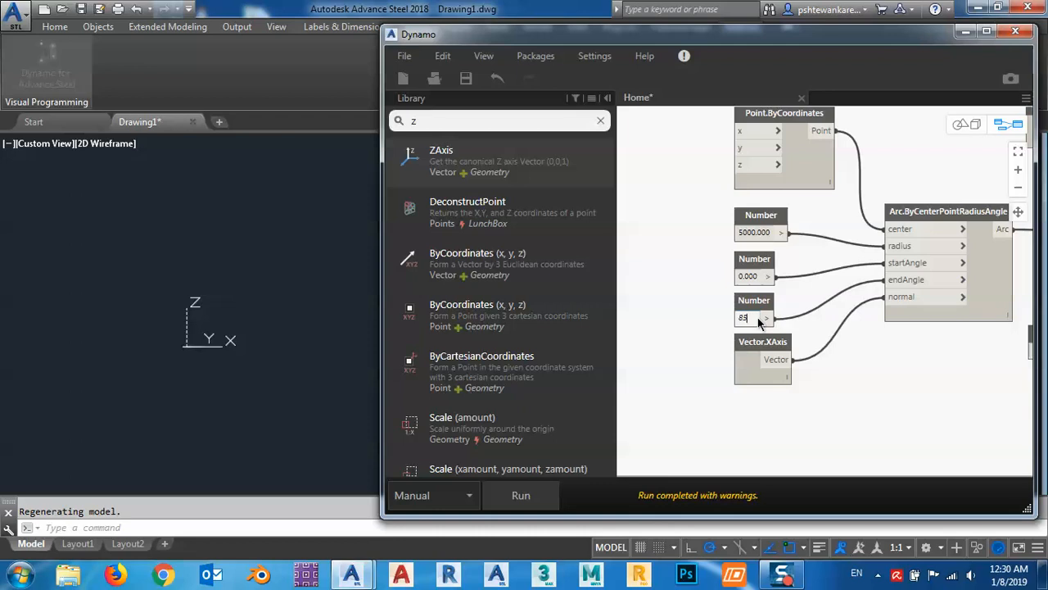
key("Return")
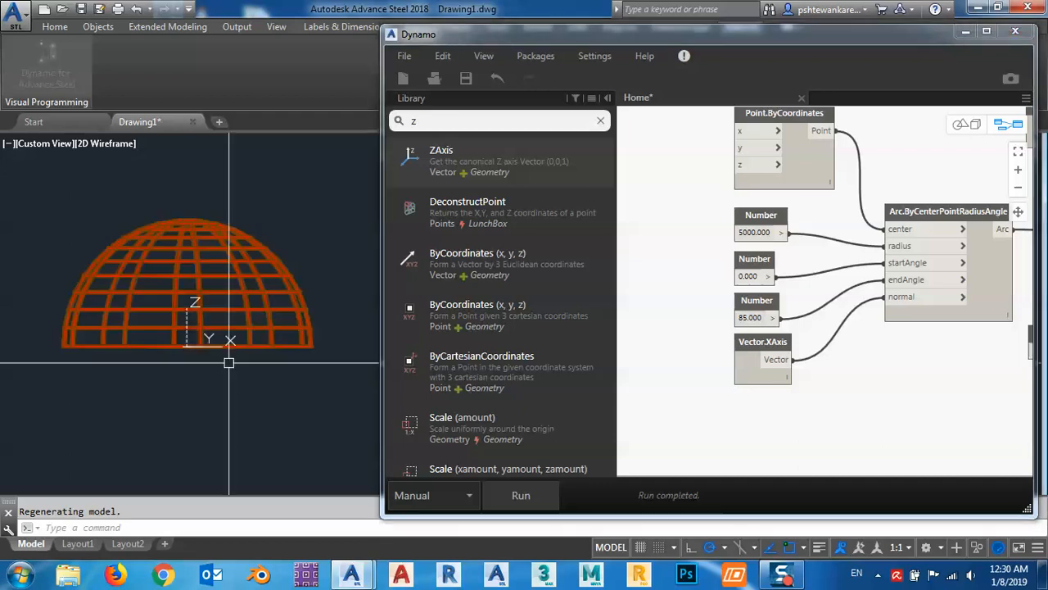
- View the rebuilt dome from above and bring the Surface.ByRevolve nodes into view
middle_click_drag(210, 344, 246, 444, "shift")
key("Escape")
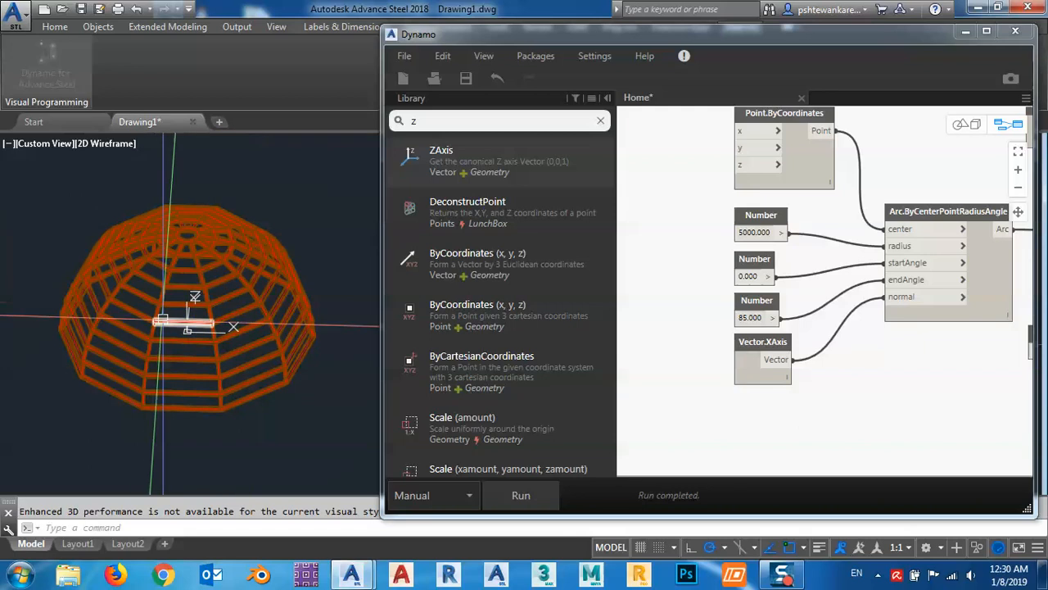
mouse_move(919, 398)
middle_mouse_down()
mouse_move(835, 425)
mouse_move(830, 416)
mouse_move(673, 425)
middle_mouse_up()
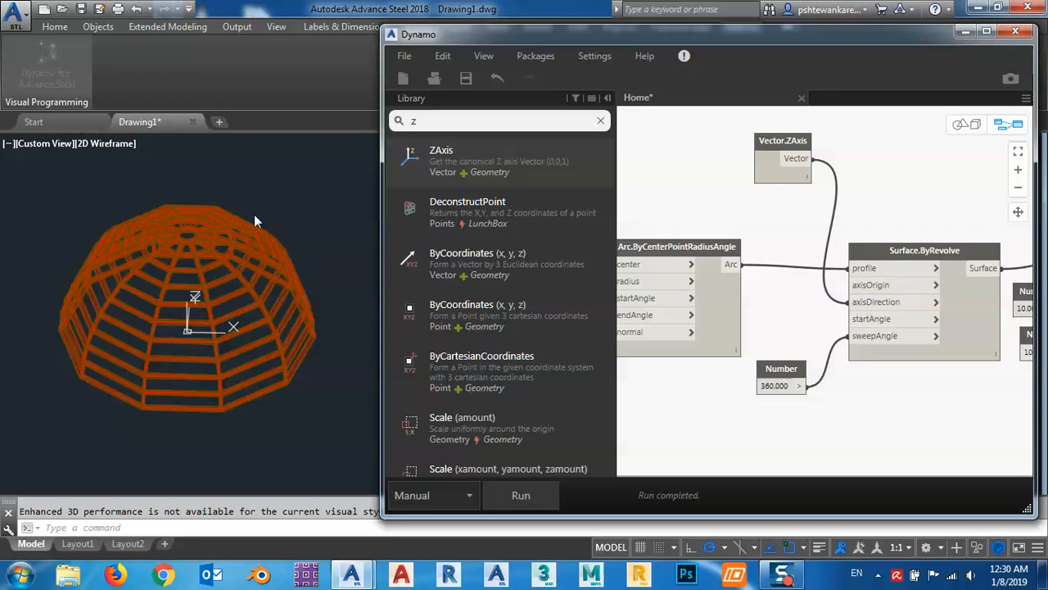
- Set the sweep angle of Surface.ByRevolve to 180 and run the graph to inspect the dome
double_click(772, 385)
type("180")
key("Return")
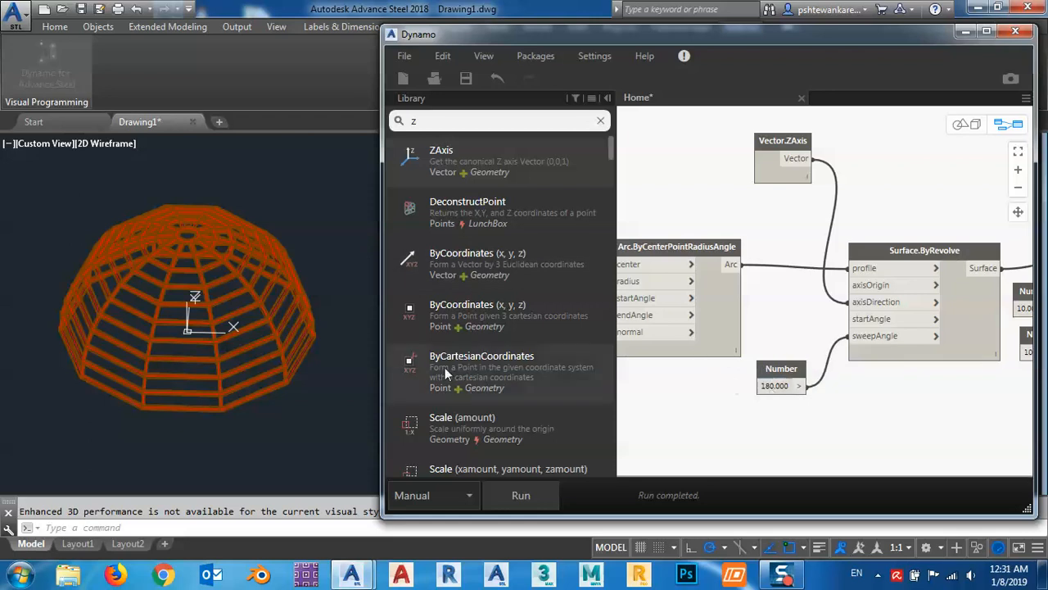
left_click(516, 498)
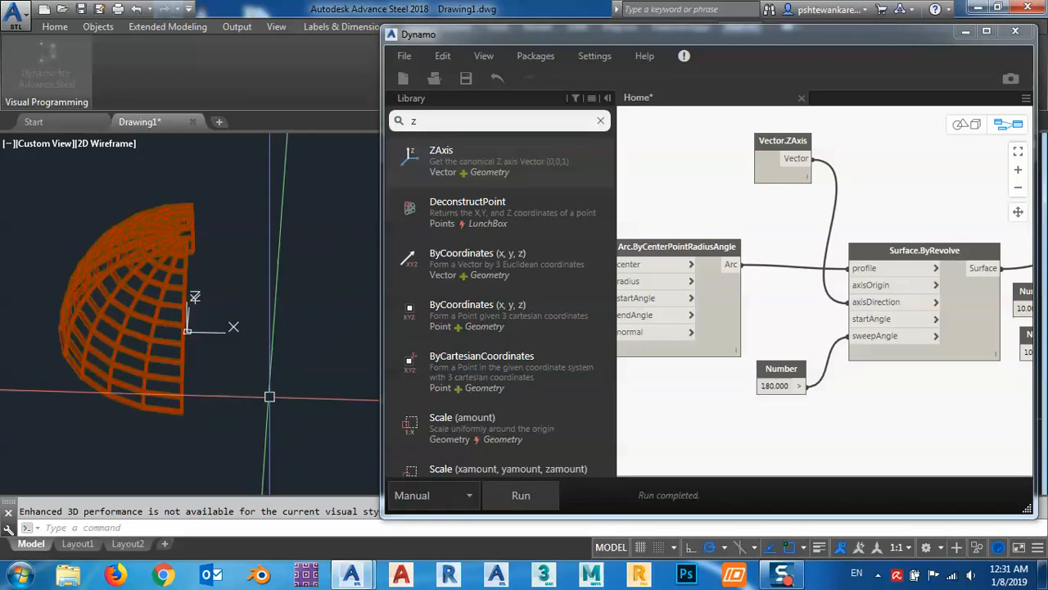
mouse_move(223, 379)
middle_mouse_down("shift")
mouse_move(155, 395)
mouse_move(208, 393)
middle_mouse_up("shift")
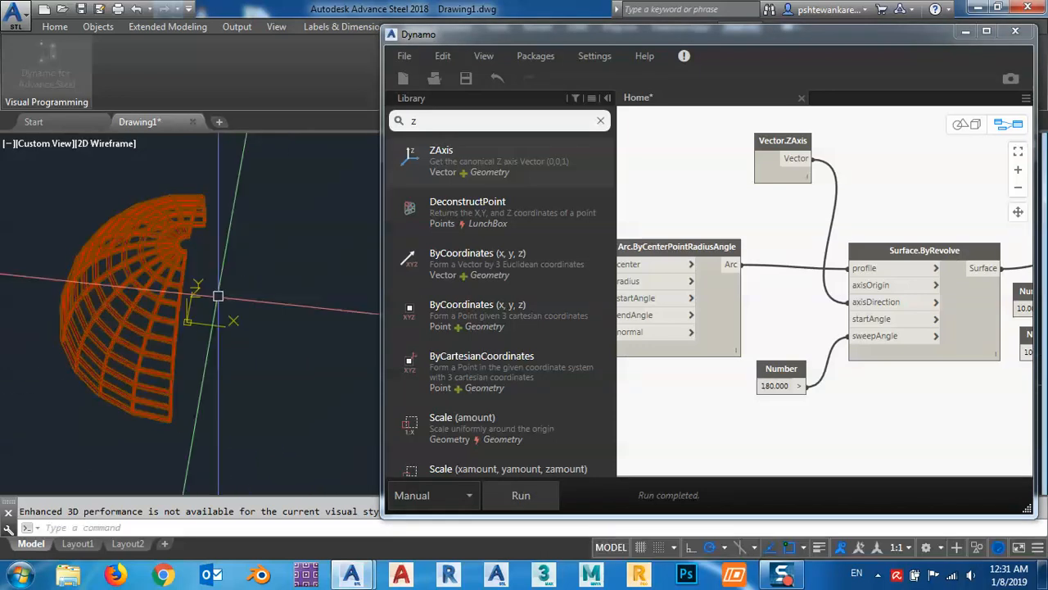
- Set the sweep angle of Surface.ByRevolve to 360 and rerun the graph
left_click(788, 386)
type("360")
key("Return")
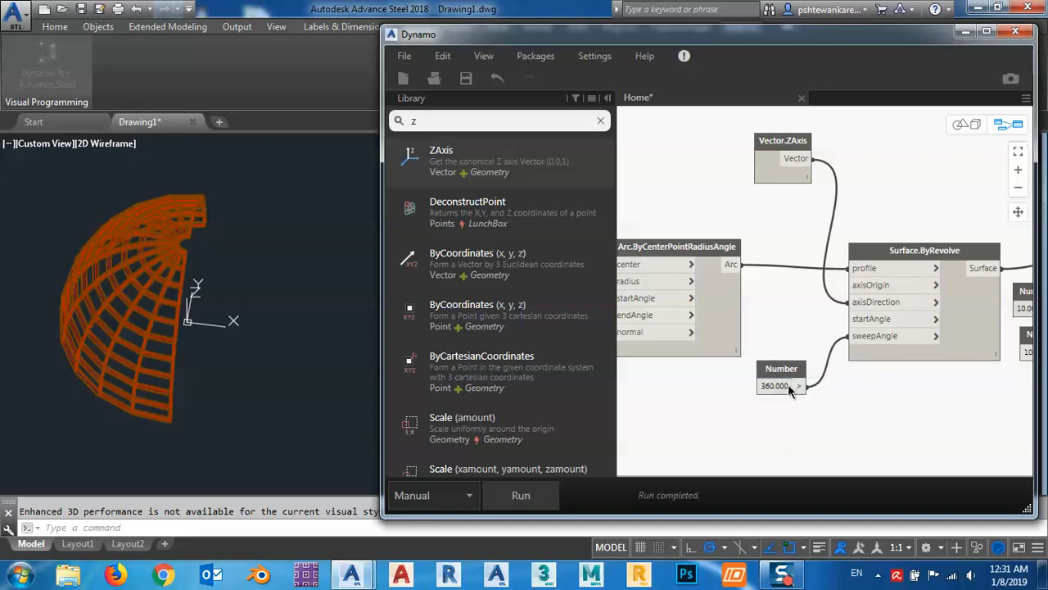
middle_click_drag(803, 305, 784, 321)
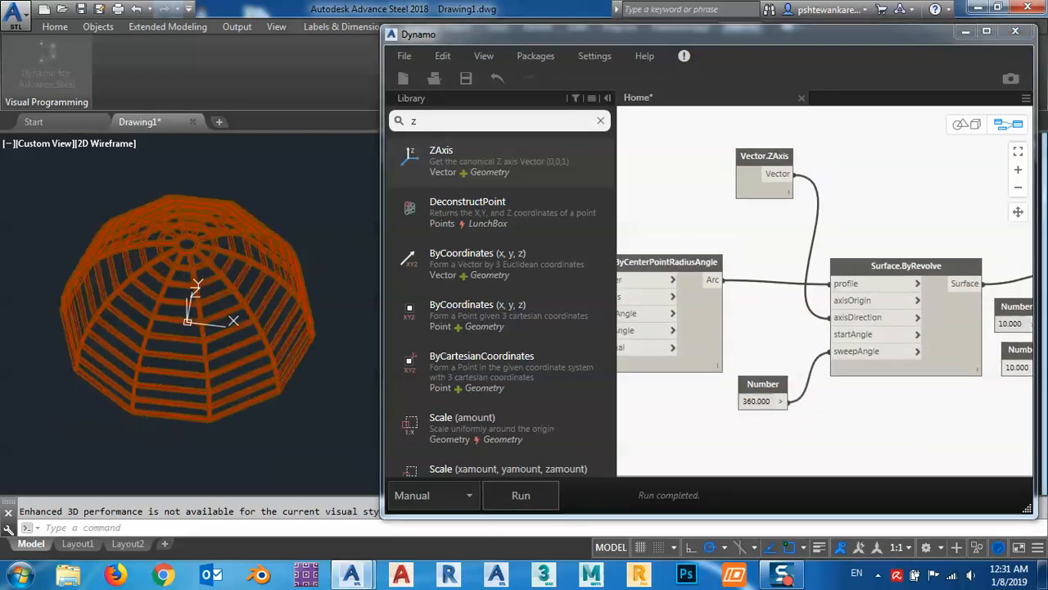
- Set the WireGrid divisions to 7 for u and 15 for v, and run the graph to check the dome
middle_click_drag(829, 419, 721, 398)
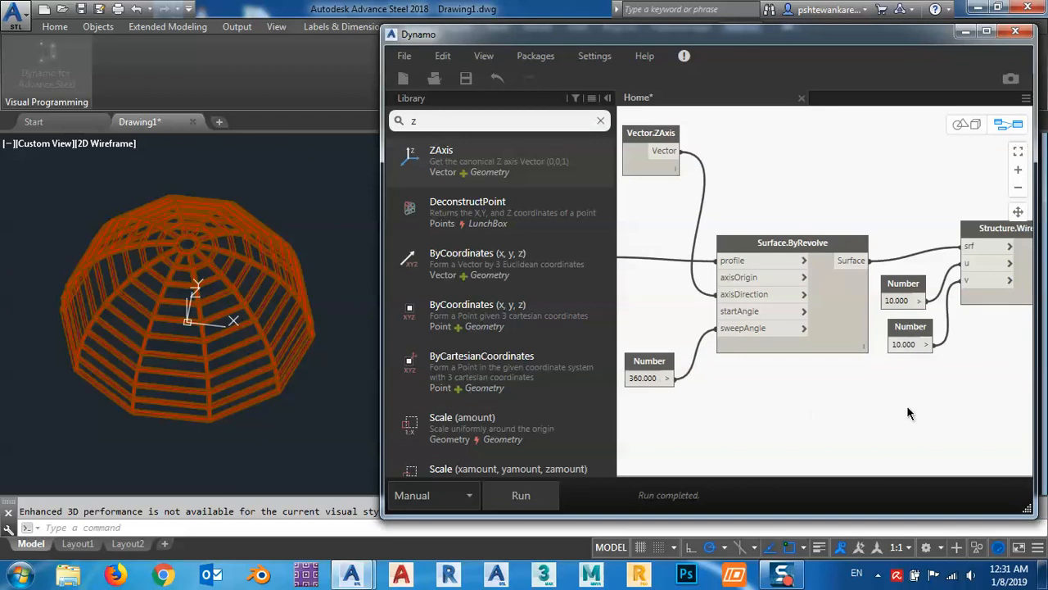
middle_click_drag(940, 403, 833, 415)
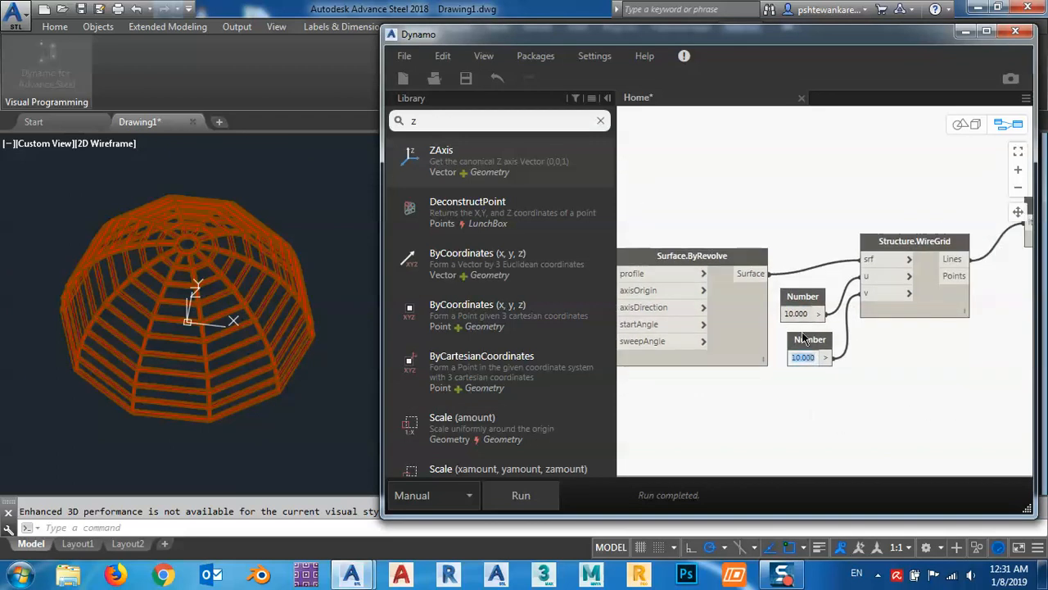
double_click(806, 314)
type("7")
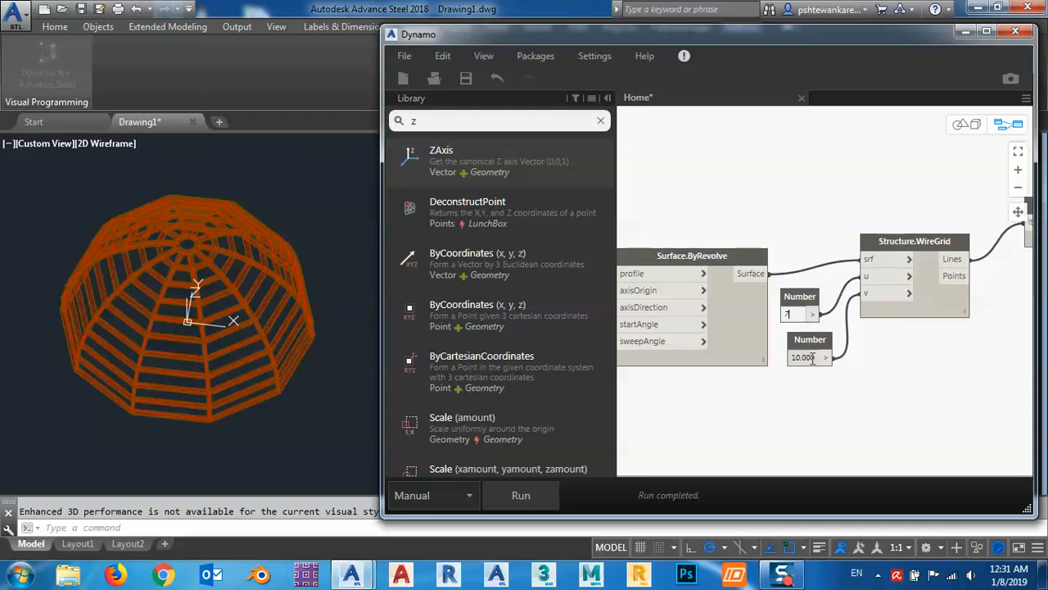
double_click(807, 358)
type("15")
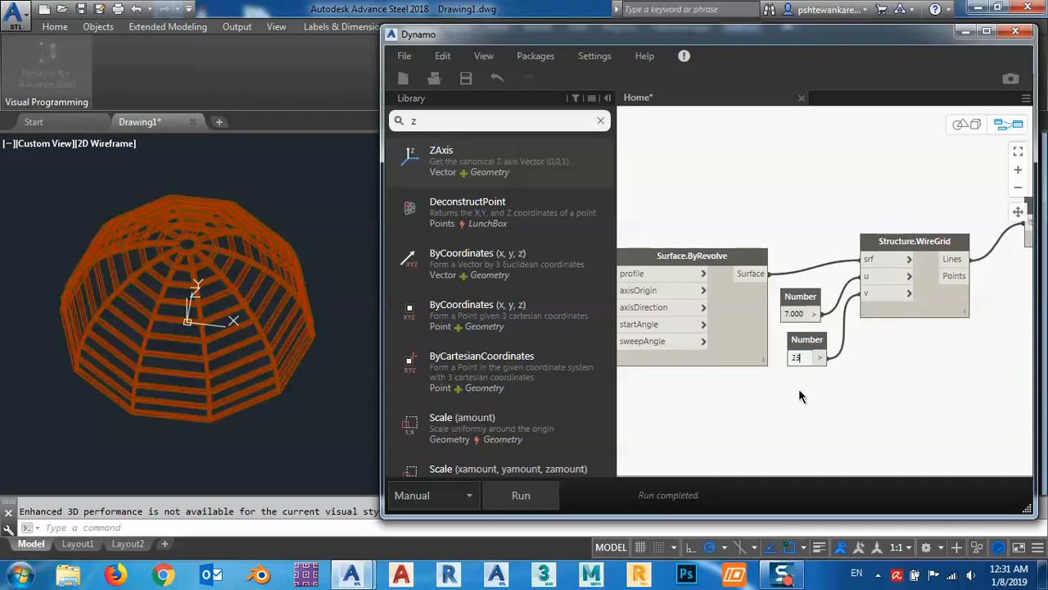
key("Return")
left_click(329, 445)
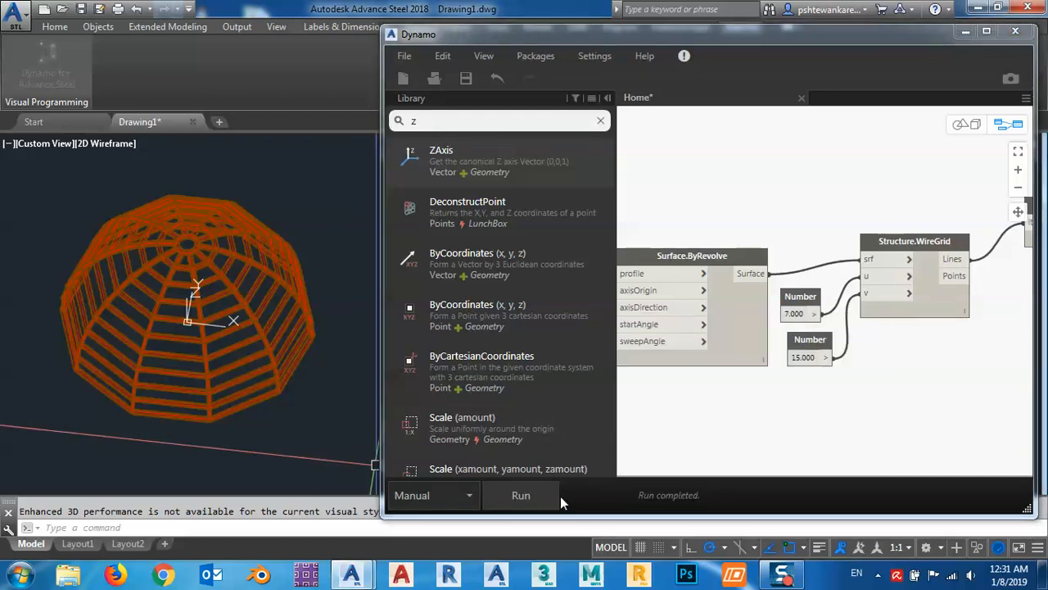
left_click(520, 498)
left_click(275, 445)
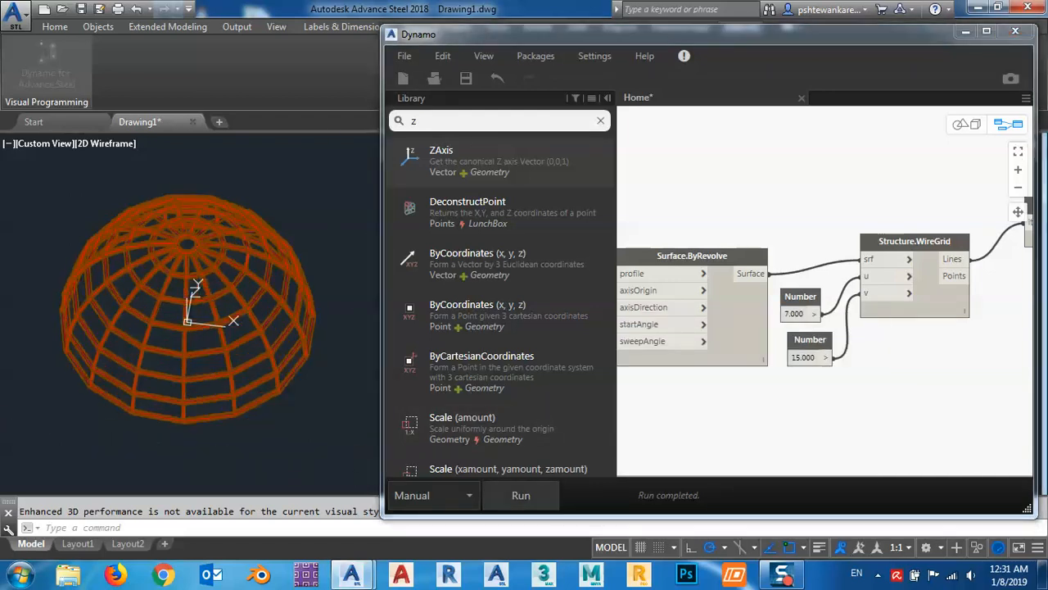
middle_click_drag(207, 388, 293, 358, "shift")
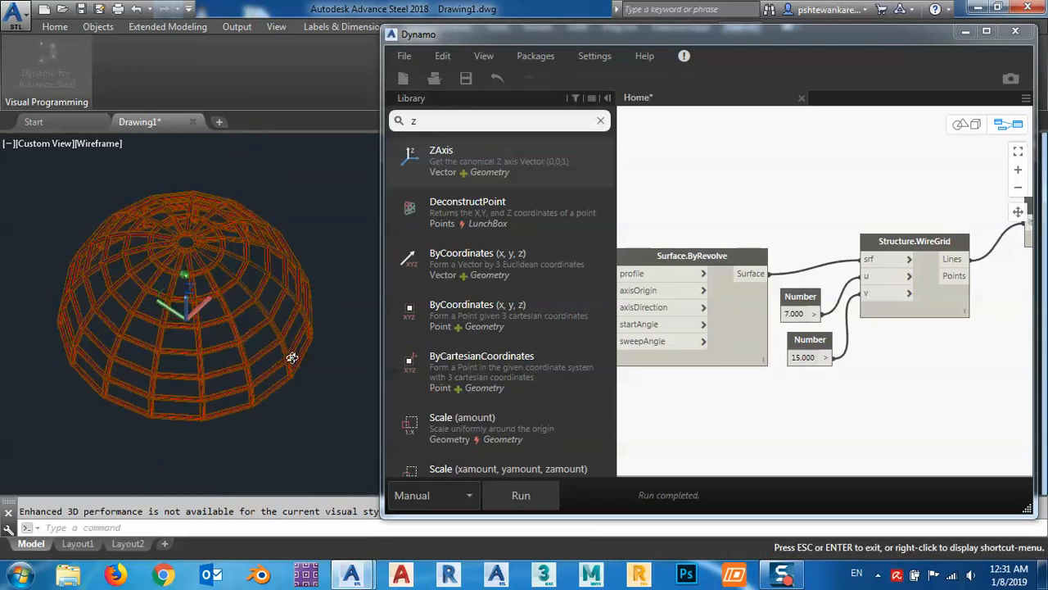
- Reposition the Structure.WireGrid node slightly higher, between the revolved surface and List.Create
middle_click_drag(689, 418, 723, 376)
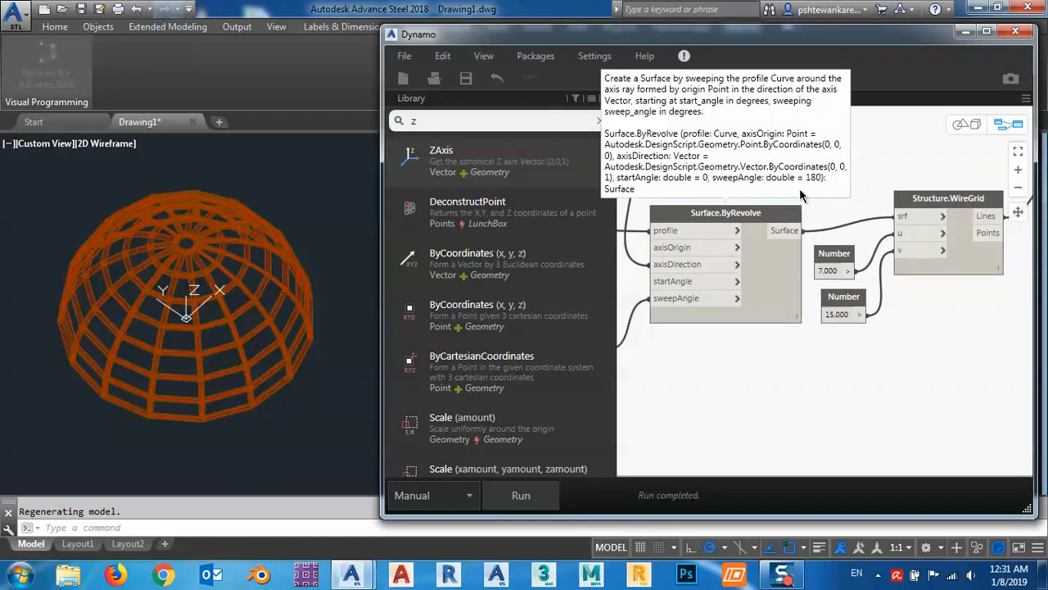
middle_click_drag(870, 225, 732, 252)
left_click_drag(797, 226, 815, 200)
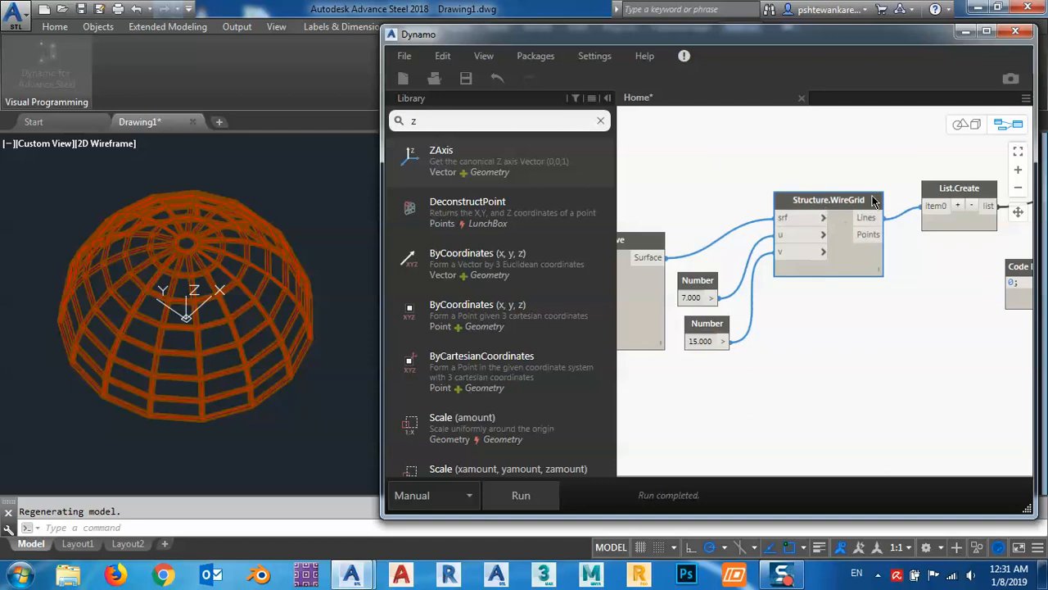
middle_click_drag(822, 324, 812, 322)
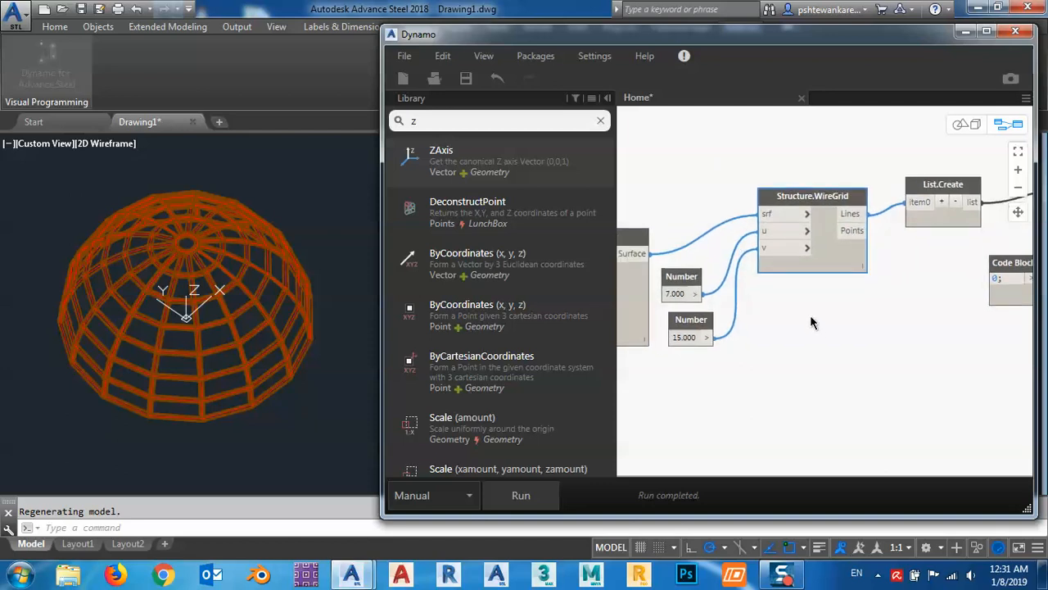
- Add a WireHexagon node from the Structure group of LunchBox geometry and place it below the WireGrid node
left_click(602, 121)
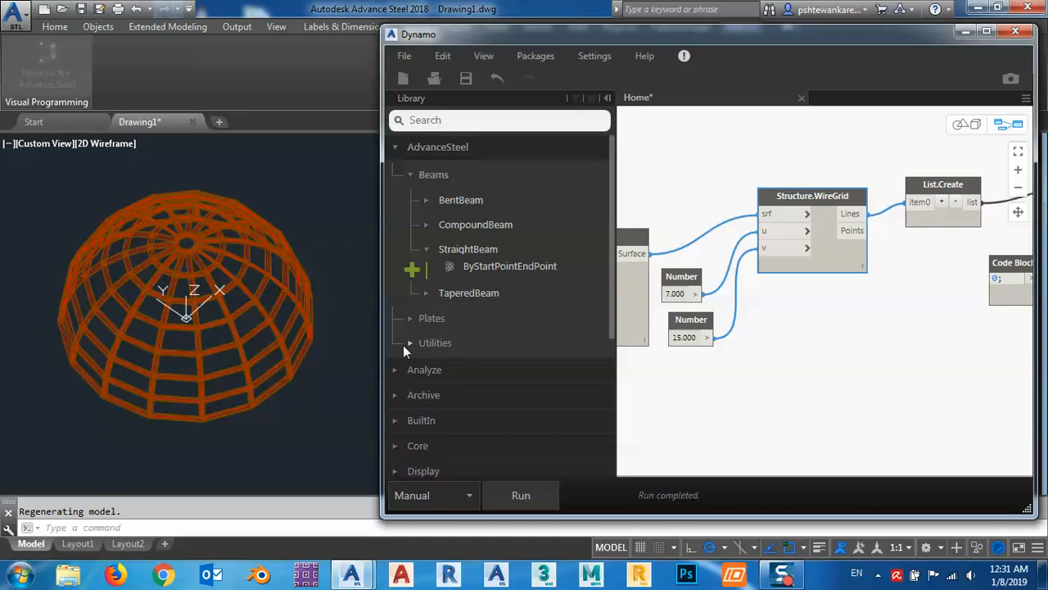
left_click(409, 175)
left_click(396, 148)
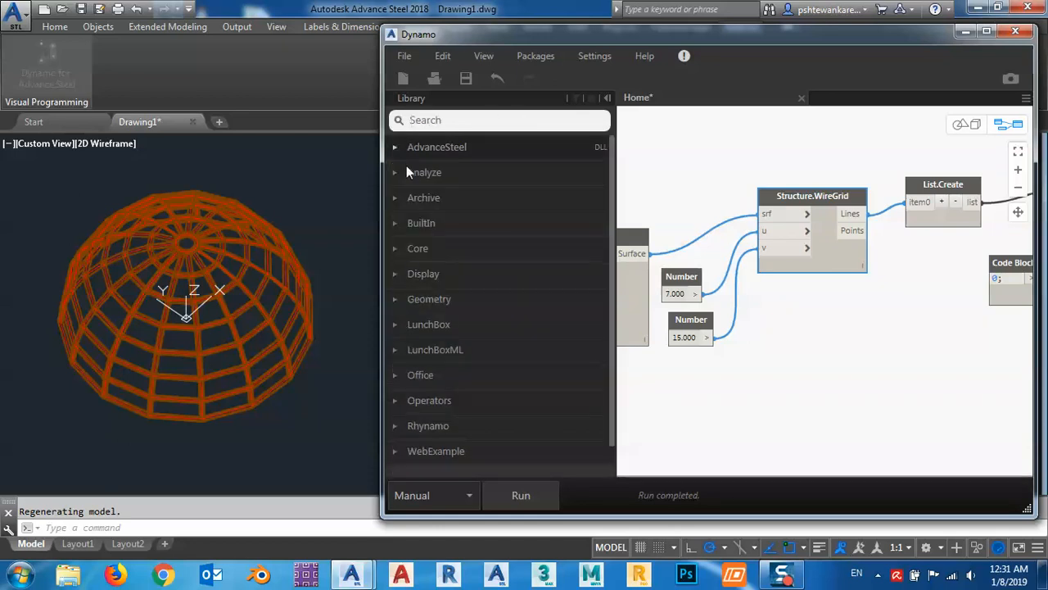
left_click(398, 325)
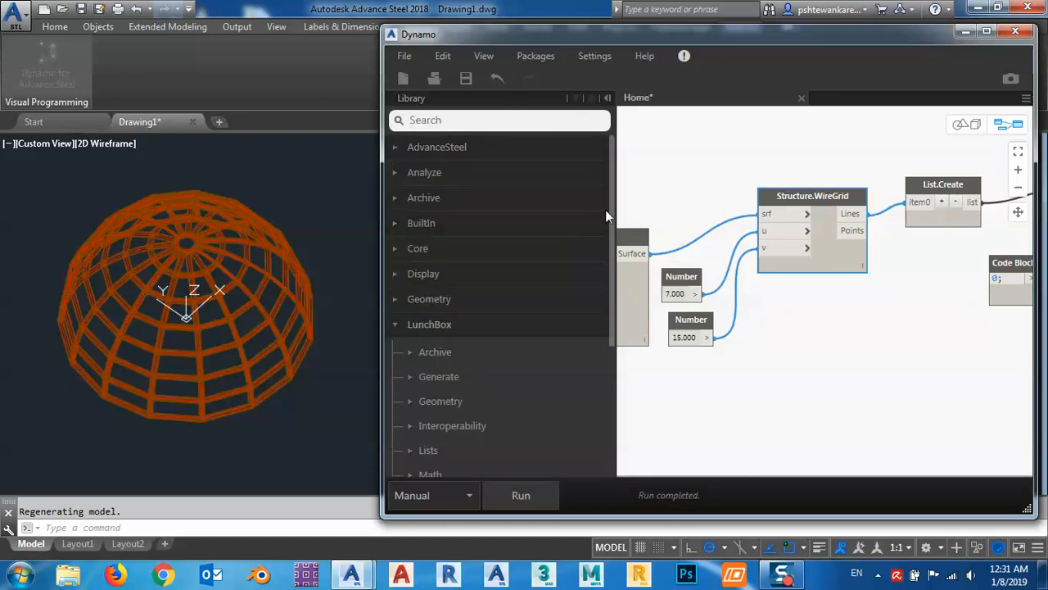
left_click_drag(610, 221, 576, 279)
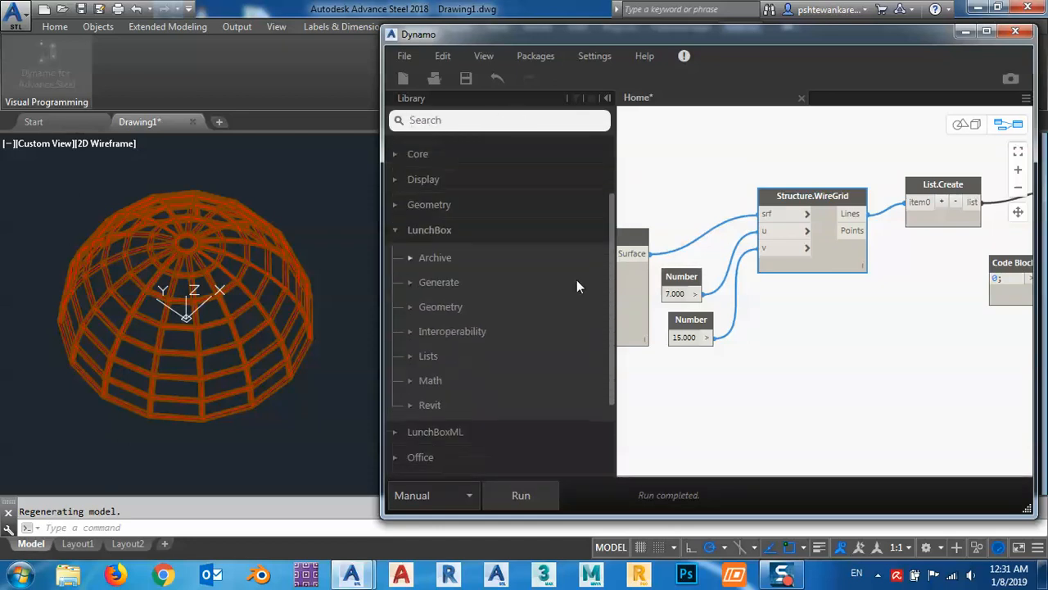
left_click(411, 306)
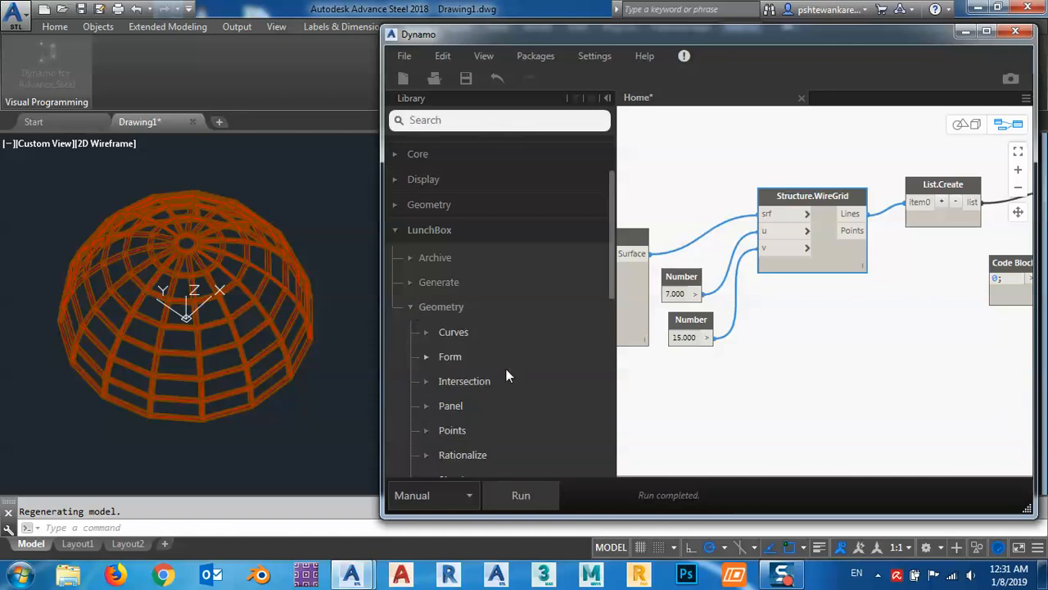
scroll(506, 374, "down", 3)
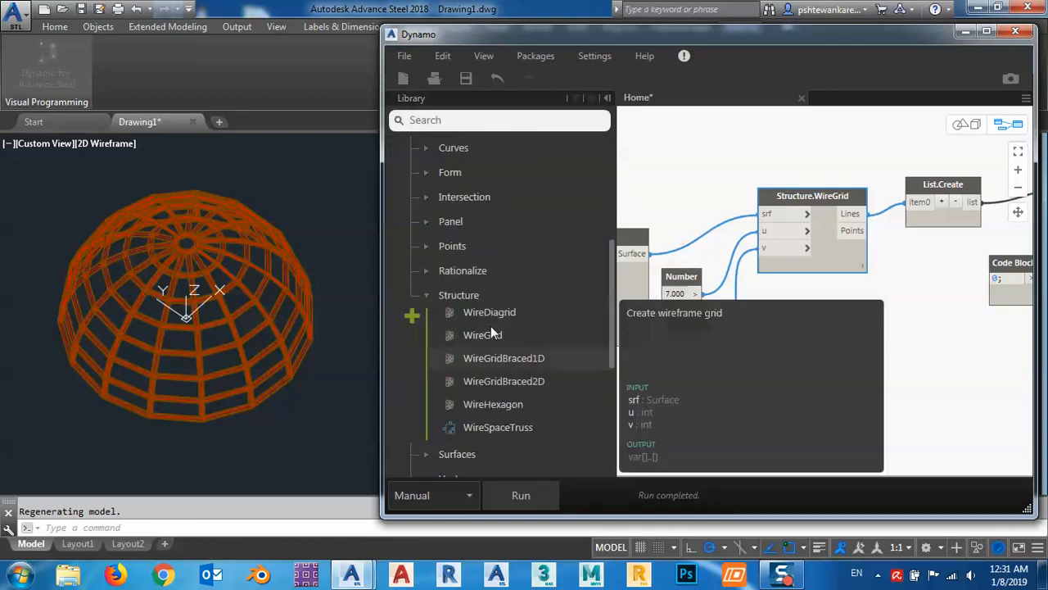
left_click(483, 404)
left_click_drag(903, 307, 880, 335)
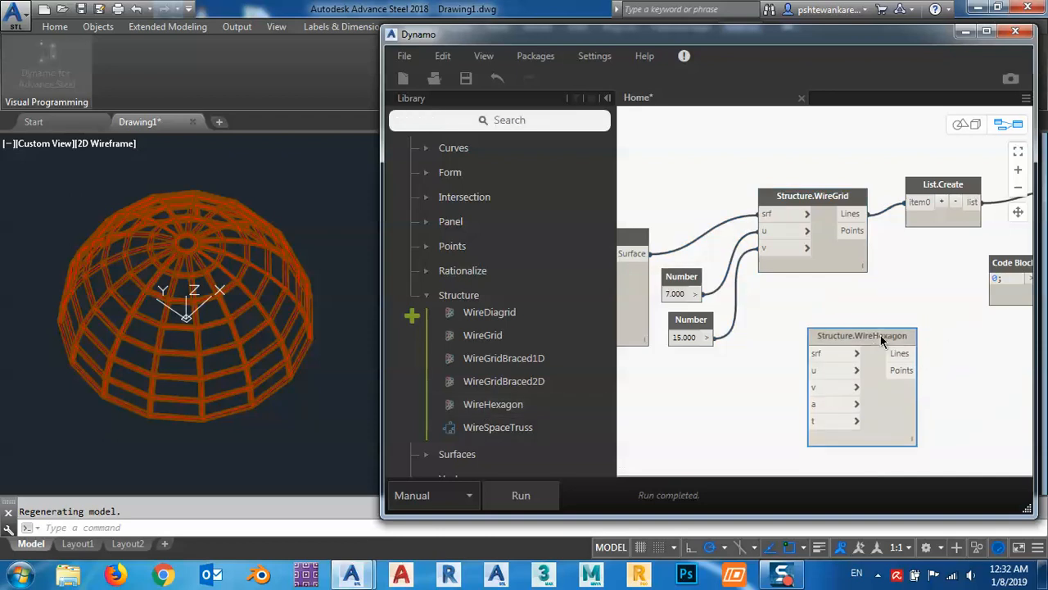
- Move the Structure.WireHexagon node directly above the Structure.WireGrid node
middle_click_drag(890, 316, 864, 360)
left_click_drag(847, 375, 788, 107)
middle_click_drag(751, 122, 773, 174)
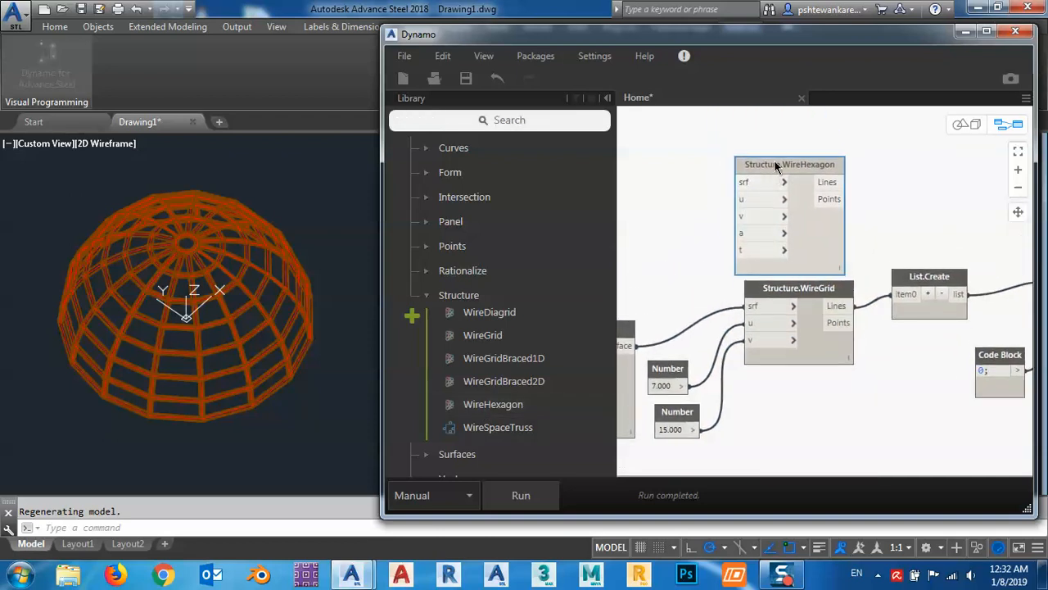
left_click_drag(777, 166, 785, 151)
middle_click_drag(741, 234, 757, 242)
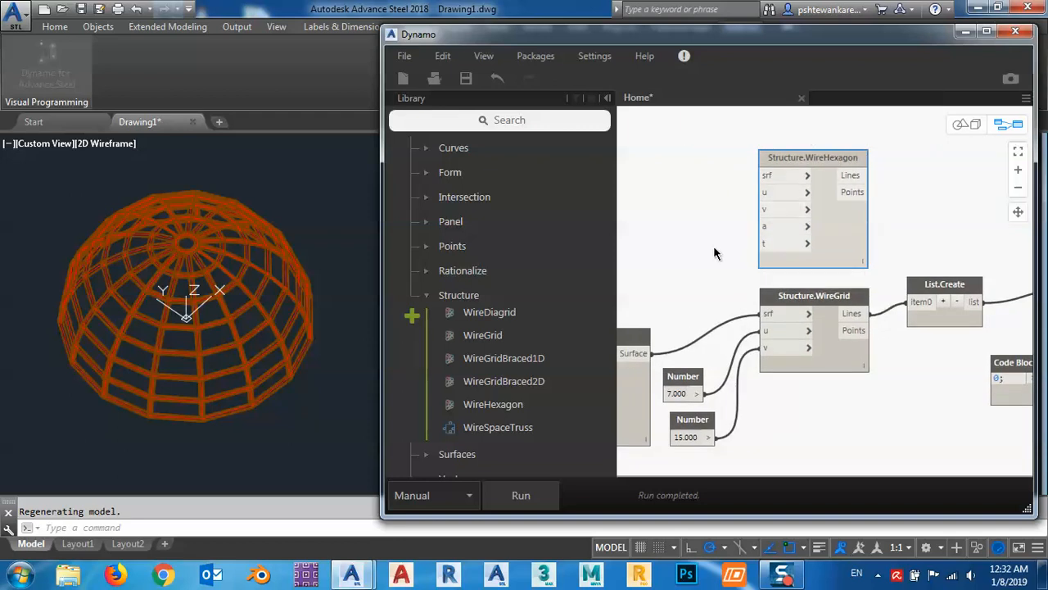
- Connect the revolved surface to WireHexagon's srf input, the 7 number to u and the 15 number to v
middle_click_drag(729, 256, 745, 241)
left_click(666, 338)
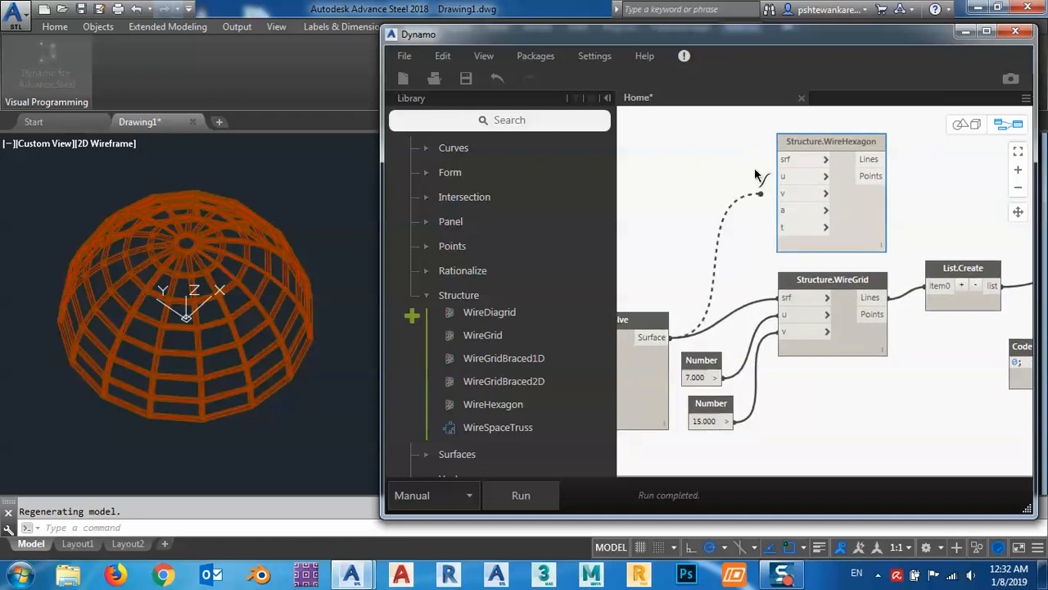
left_click(785, 160)
left_click(716, 376)
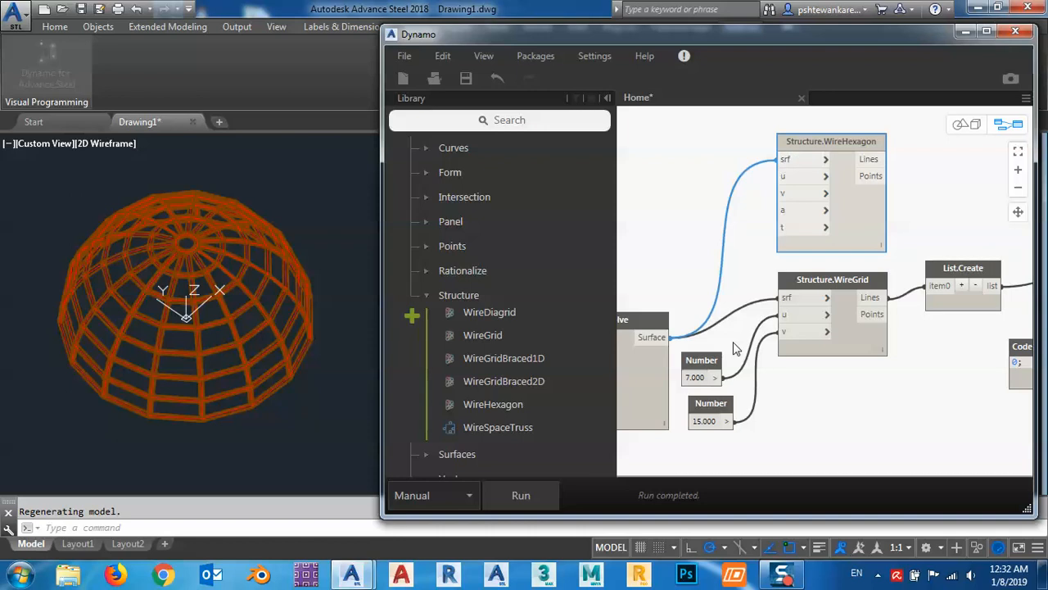
left_click(782, 176)
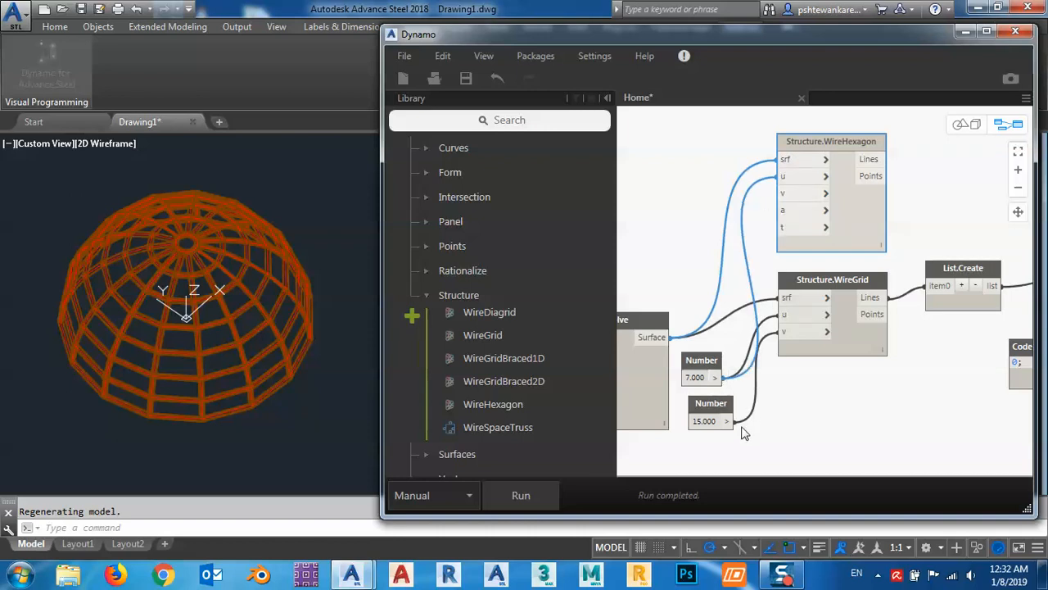
left_click(727, 420)
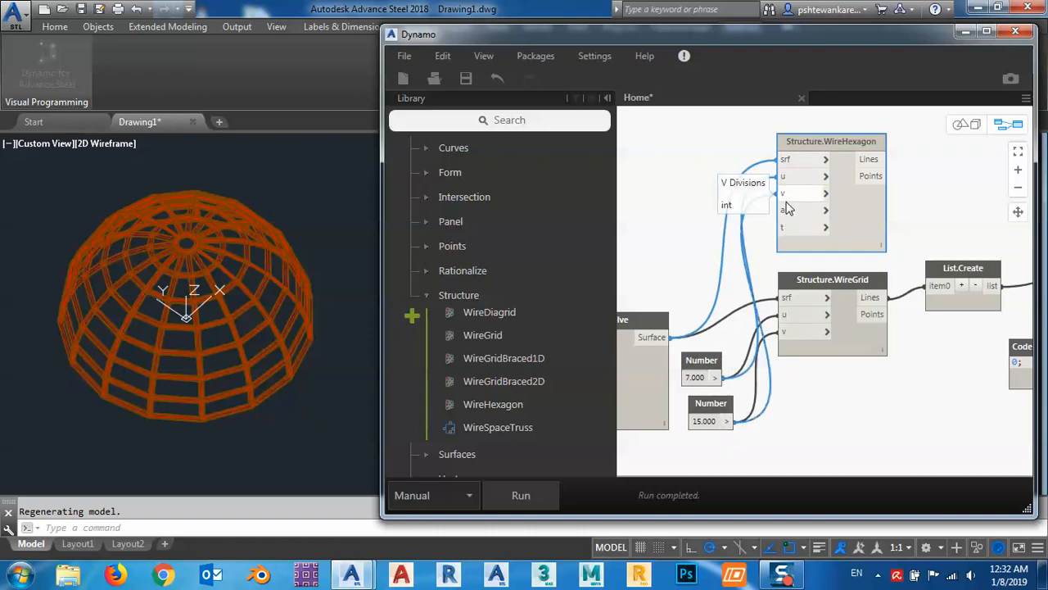
left_click(783, 194)
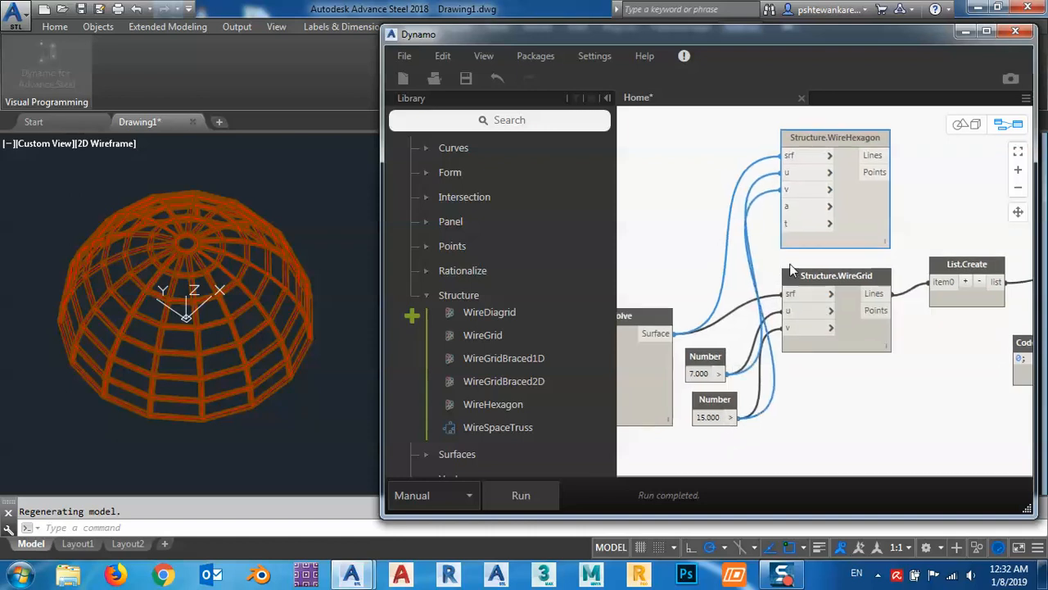
- Duplicate the Number node with value 7, place the copy beside WireHexagon, and connect it to the a and t inputs
left_click(721, 359)
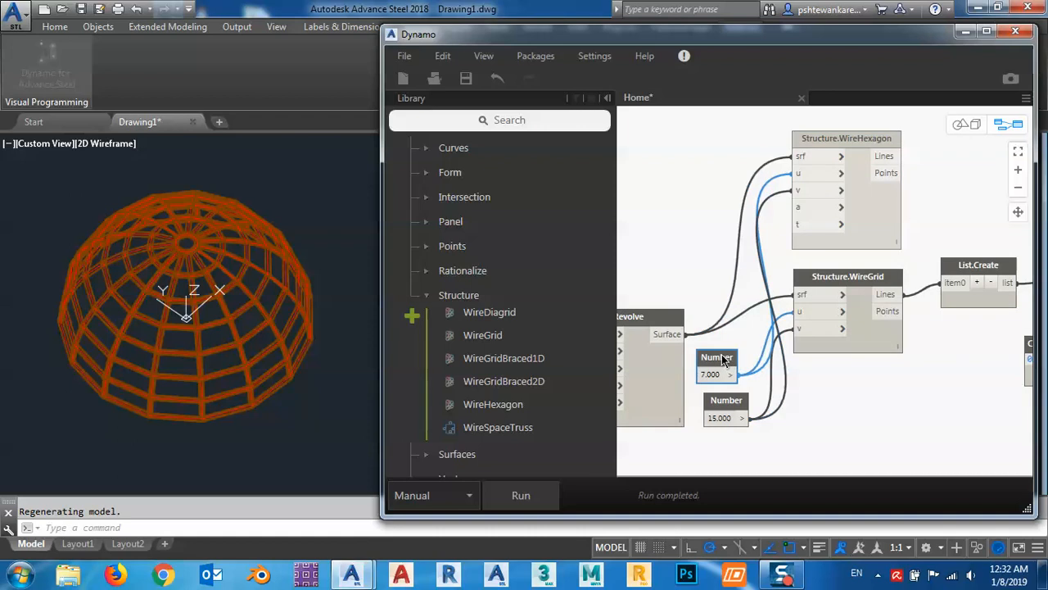
key("ctrl+v")
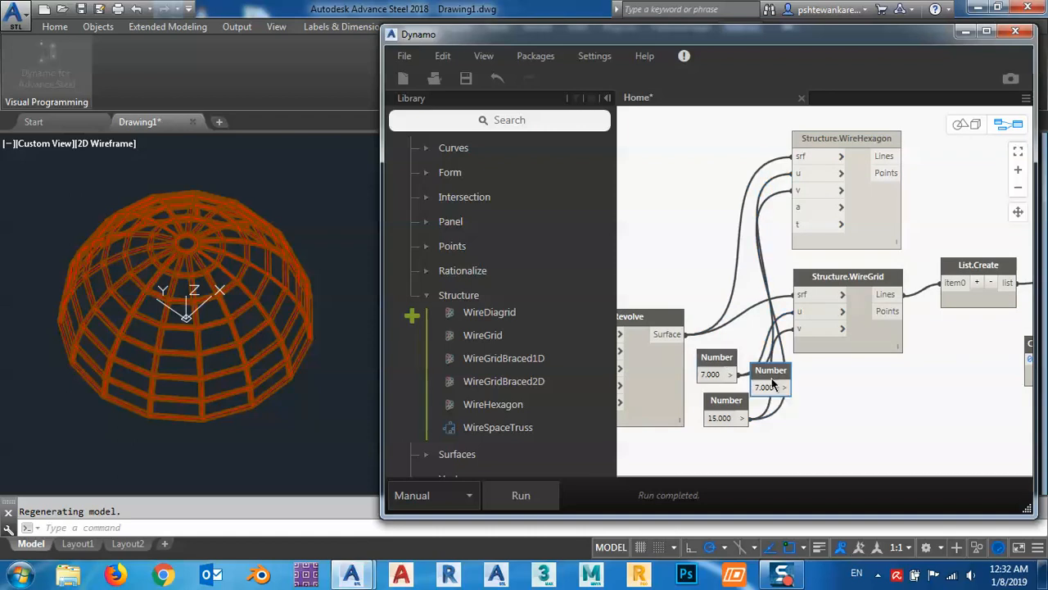
left_click_drag(767, 371, 691, 214)
middle_click_drag(718, 247, 742, 268)
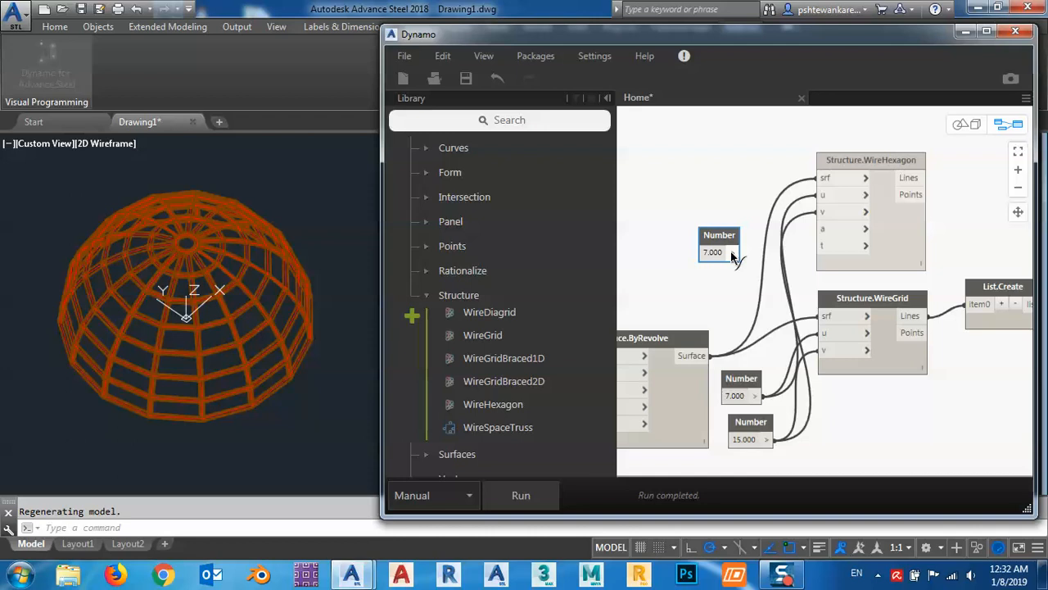
left_click(734, 253)
left_click(824, 228)
left_click(734, 252)
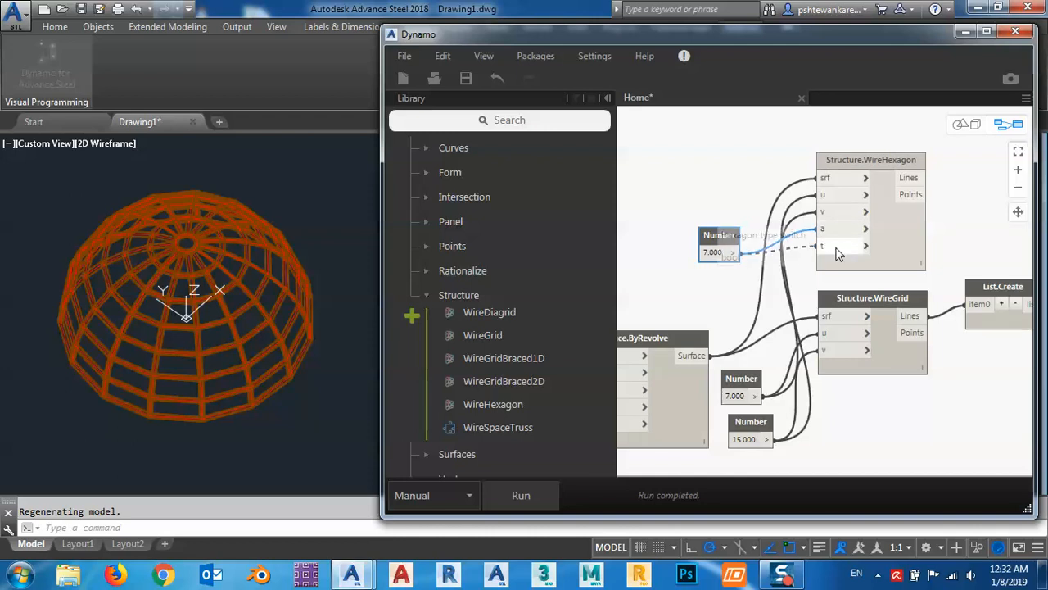
left_click(823, 246)
- Connect WireHexagon's Lines output to item0 of List.Create, replacing the WireGrid connection
middle_click_drag(982, 282, 894, 274)
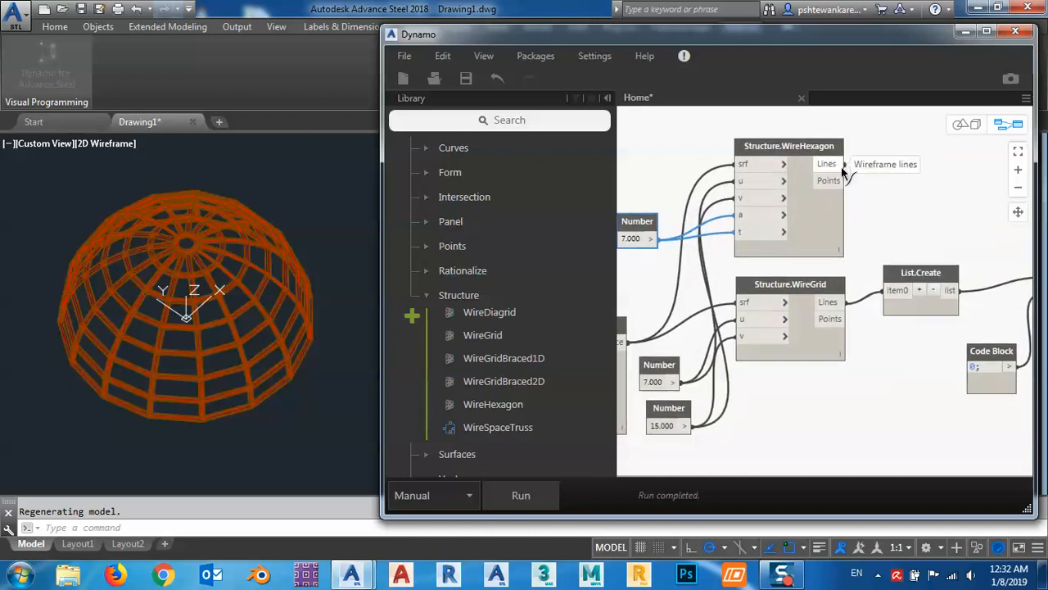
left_click(841, 166)
left_click(894, 291)
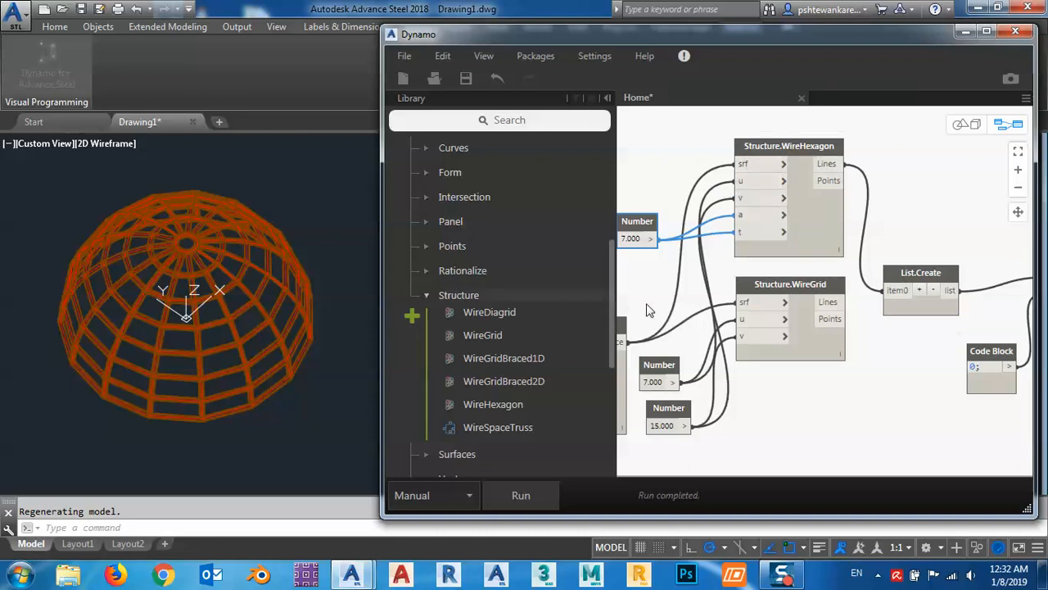
- Run the graph to rebuild the dome from the WireHexagon lines and view it from a lower side angle
middle_click_drag(797, 309, 833, 262)
left_click_drag(827, 240, 833, 261)
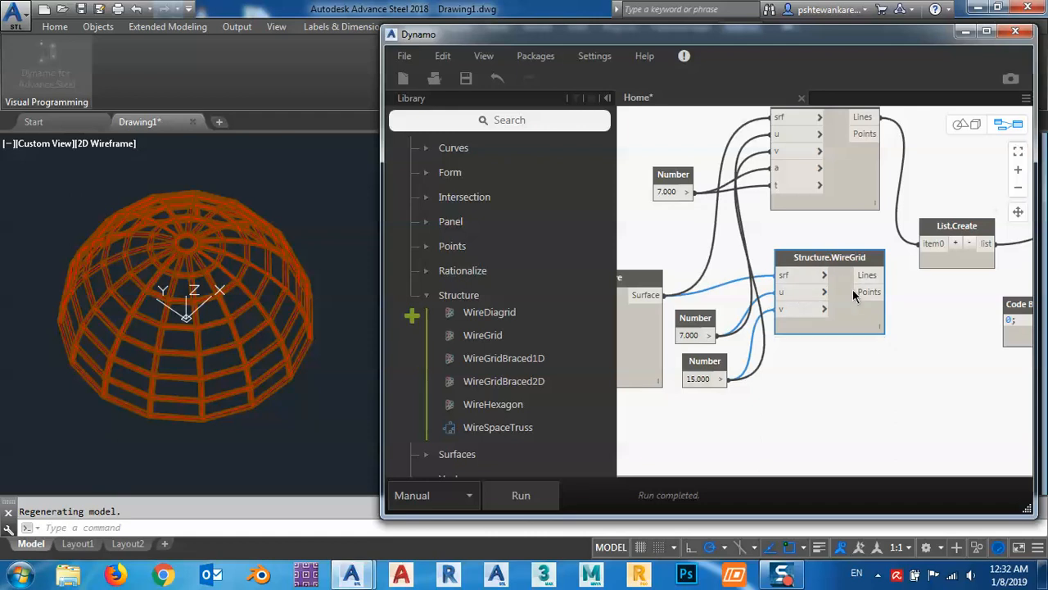
left_click(525, 504)
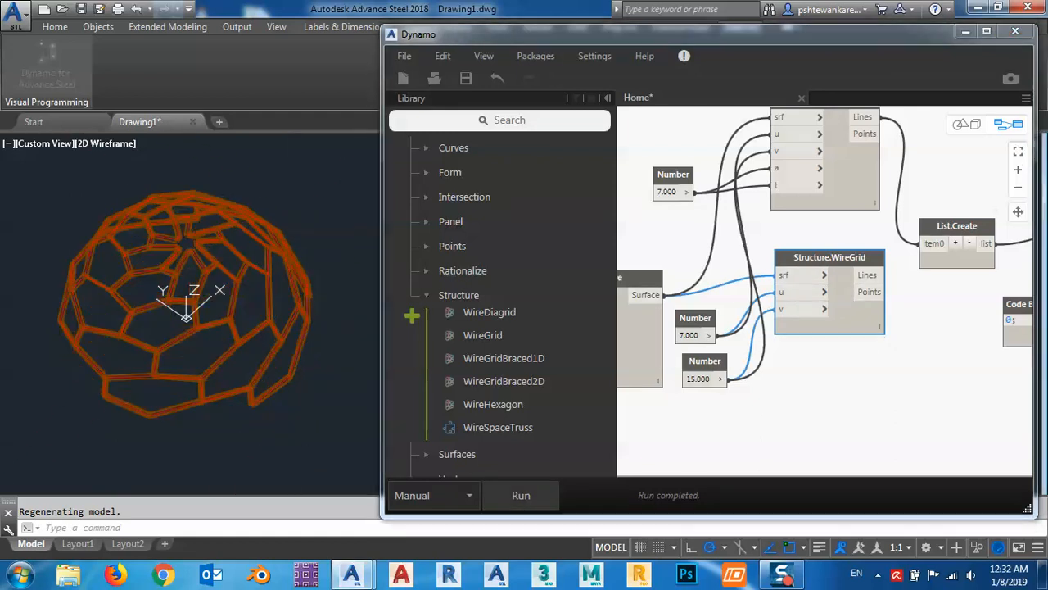
middle_click_drag(215, 410, 283, 370, "shift")
- Set the number feeding u to 20 and the number feeding v to 35, and rerun the graph to update the hexagonal dome
middle_click_drag(700, 244, 764, 242)
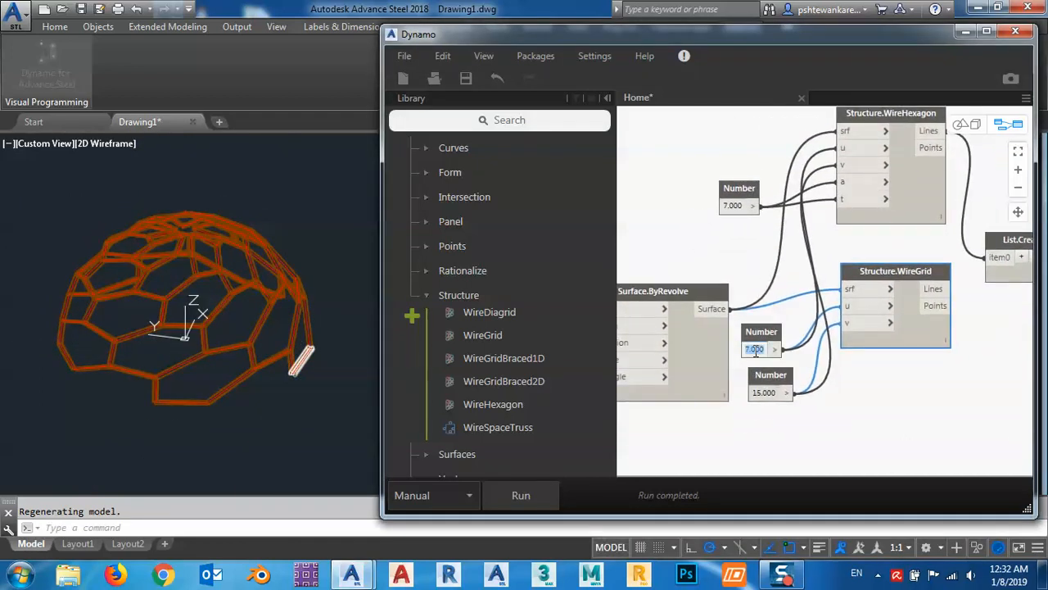
type("20")
left_click(770, 397)
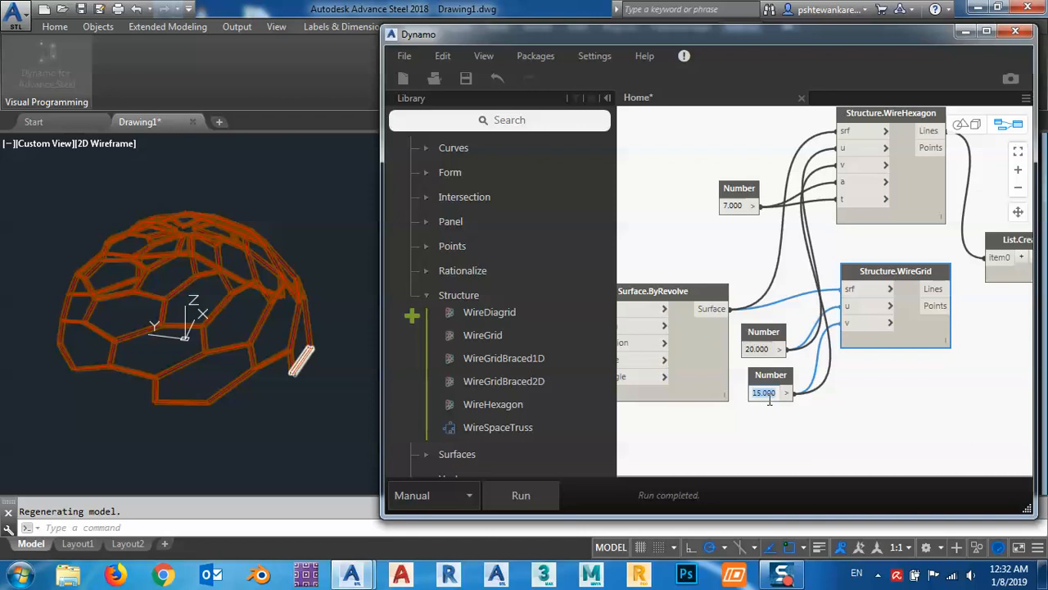
type("35")
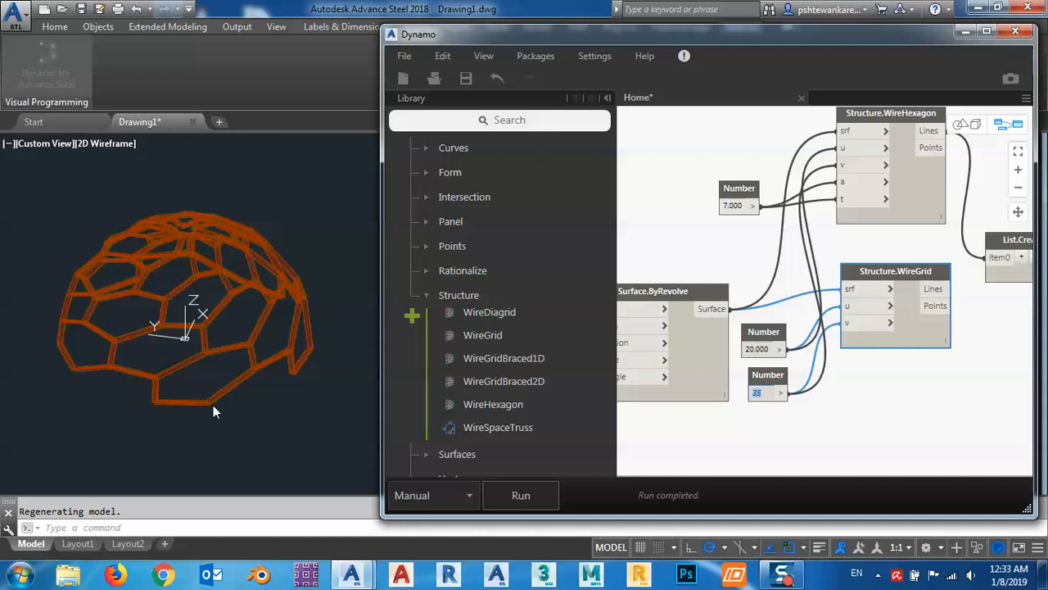
key("Return")
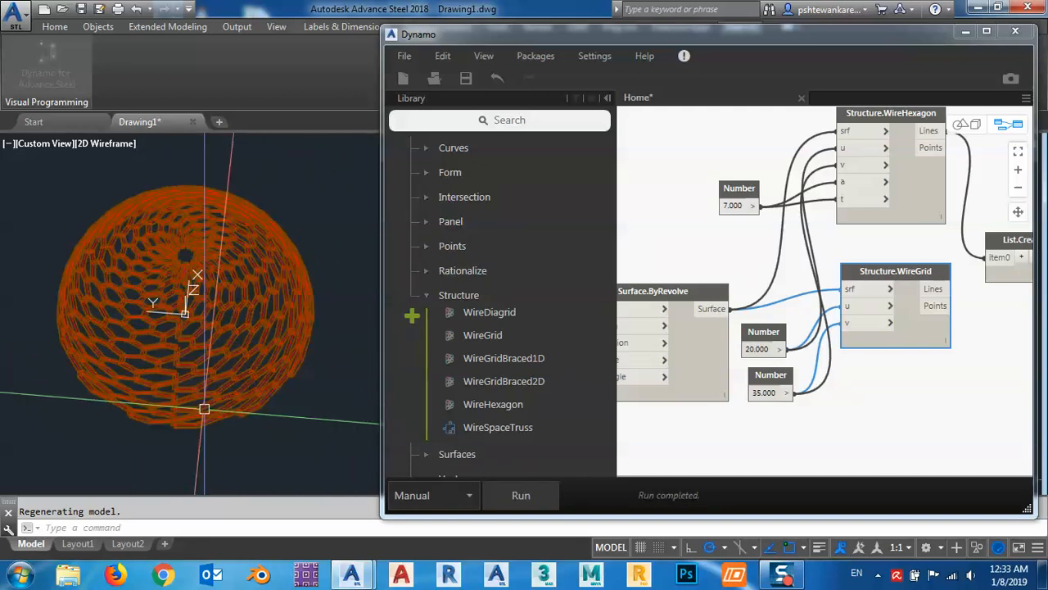
middle_click_drag(205, 409, 296, 411, "shift")
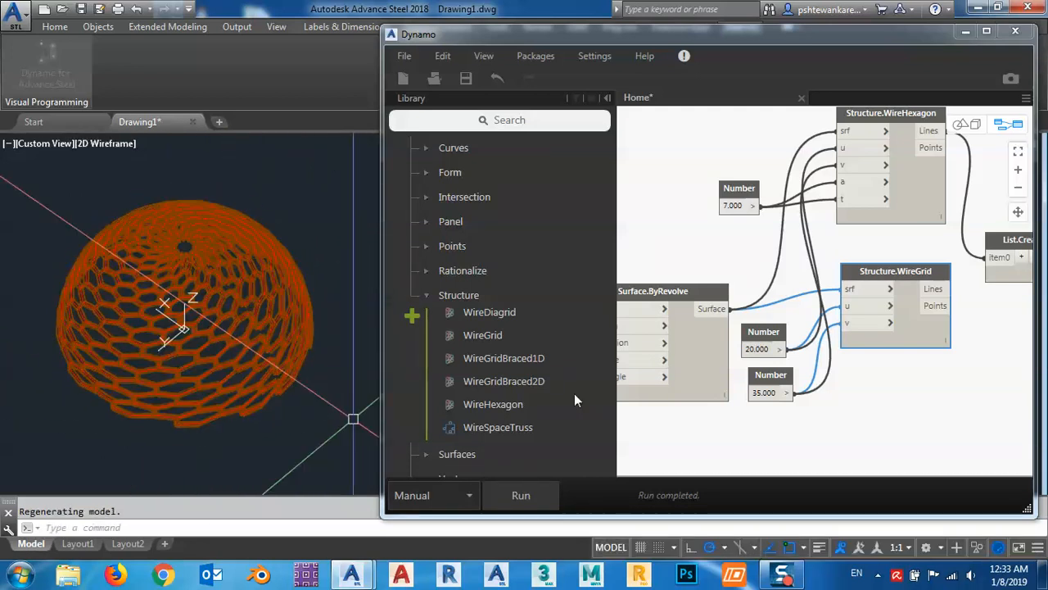
- Set the u division number to 15 and the v division number to 40, and rerun the graph
double_click(757, 350)
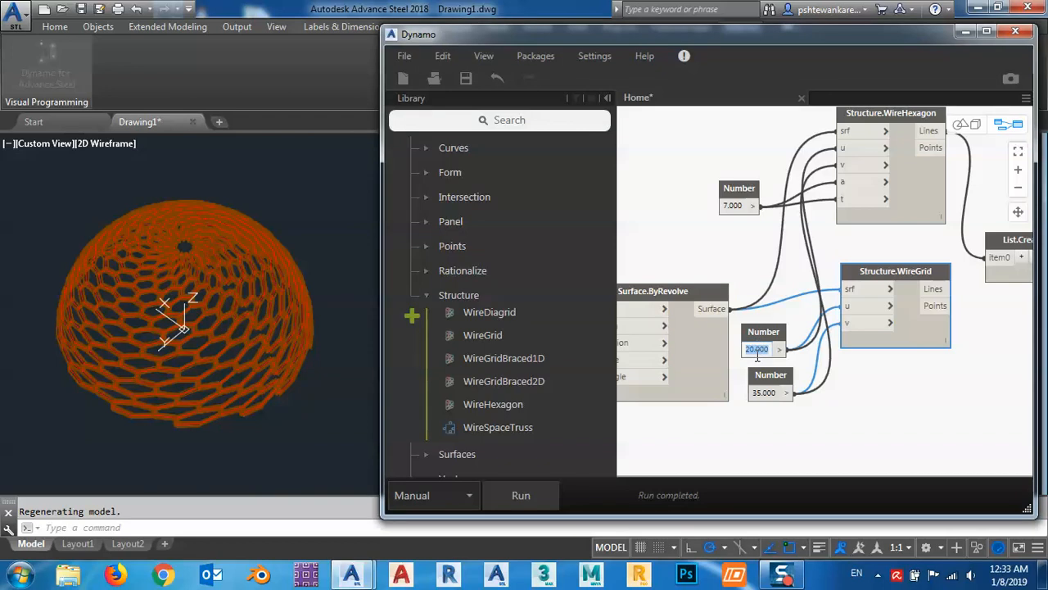
type("25")
double_click(764, 393)
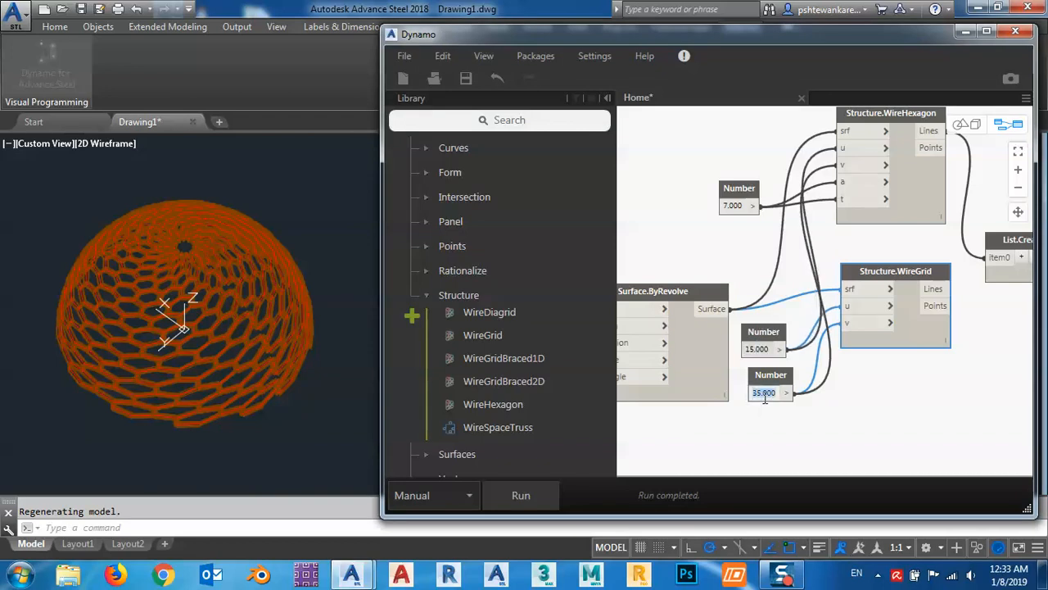
type("40")
left_click(309, 425)
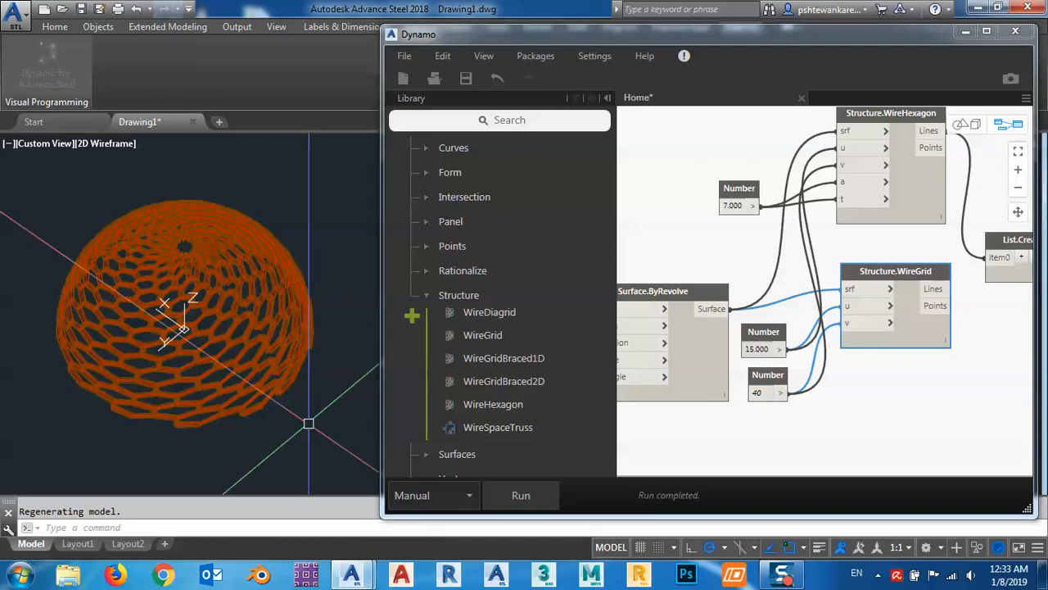
left_click(511, 491)
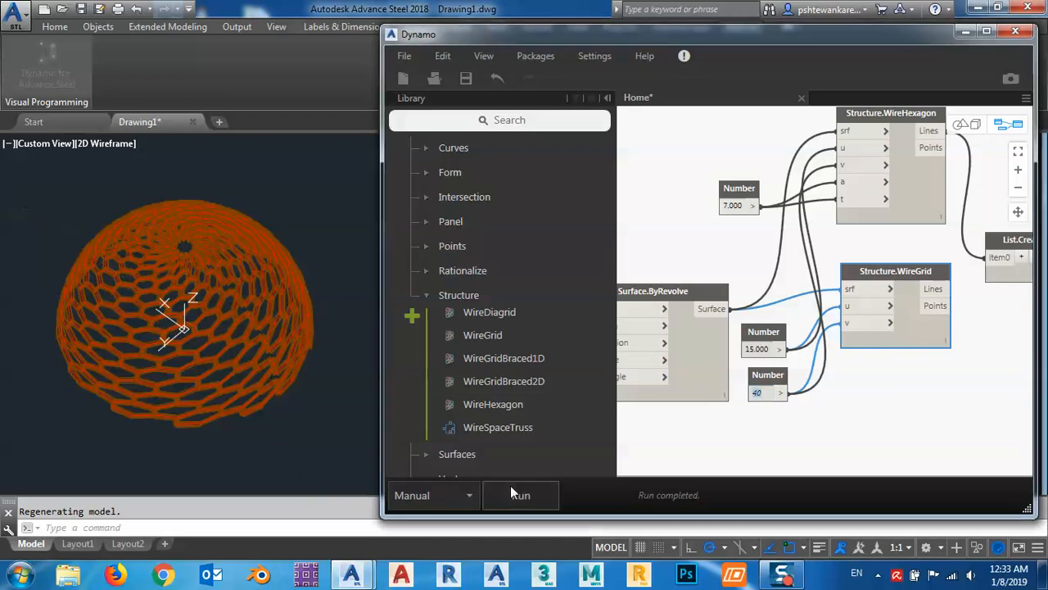
left_click(277, 435)
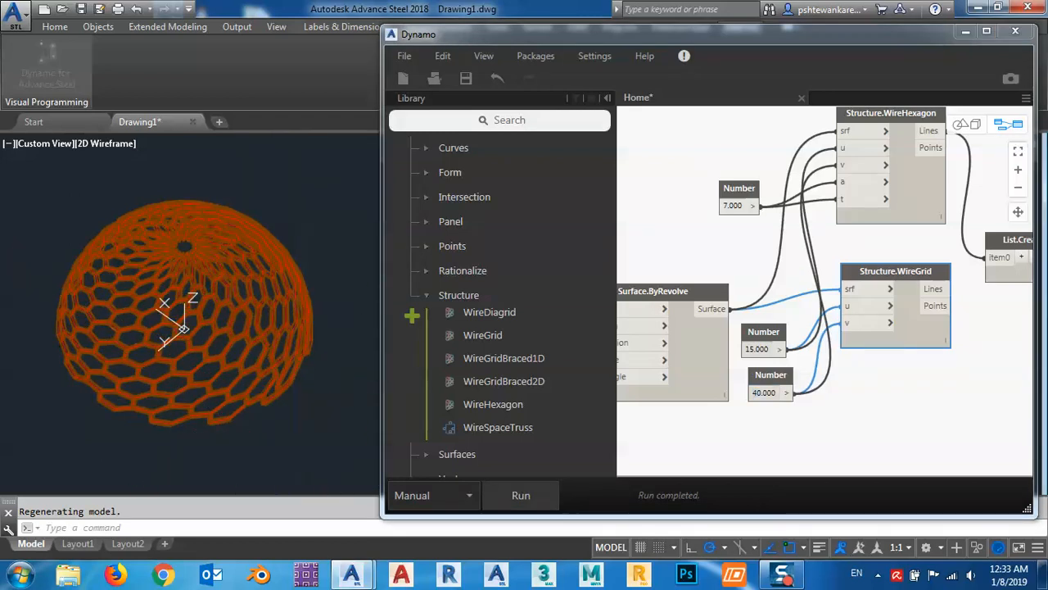
- Examine the regenerated hexagonal dome in the drawing from several angles, including its steel members close up along the base
middle_click_drag(194, 398, 318, 447, "shift")
middle_click_drag(155, 320, 183, 314, "shift")
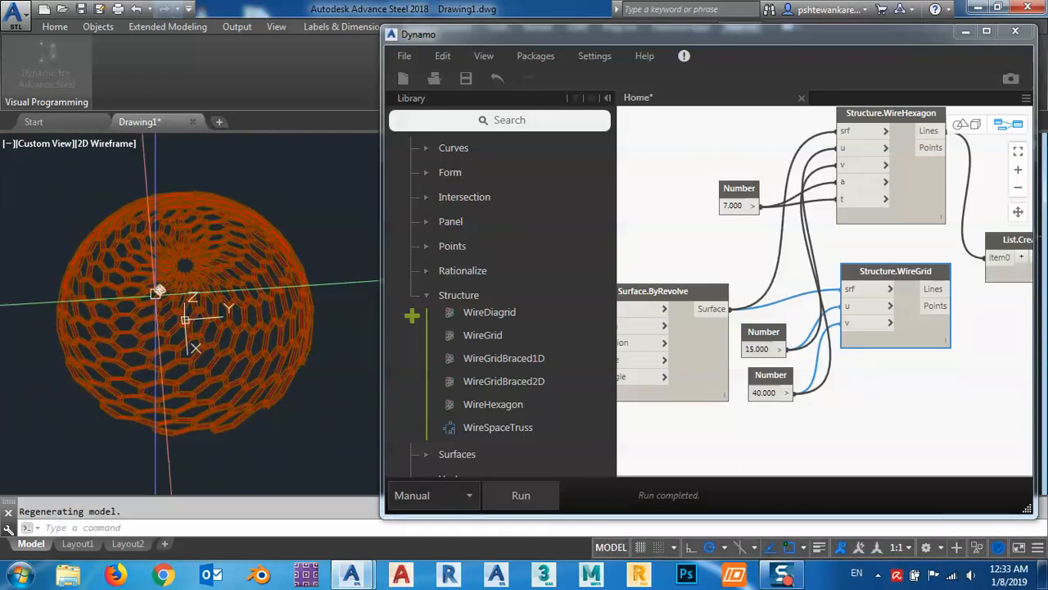
scroll(159, 292, "up", 5)
scroll(182, 349, "down", 5)
middle_click_drag(194, 369, 241, 421, "shift")
scroll(205, 428, "up", 5)
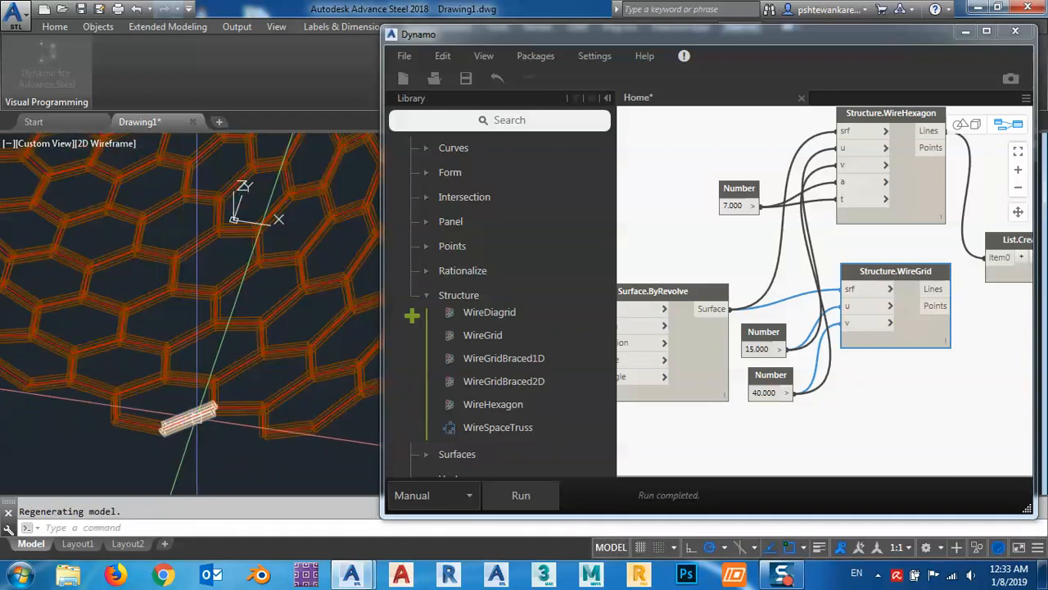
scroll(188, 422, "down", 3)
middle_click_drag(196, 445, 265, 417, "shift")
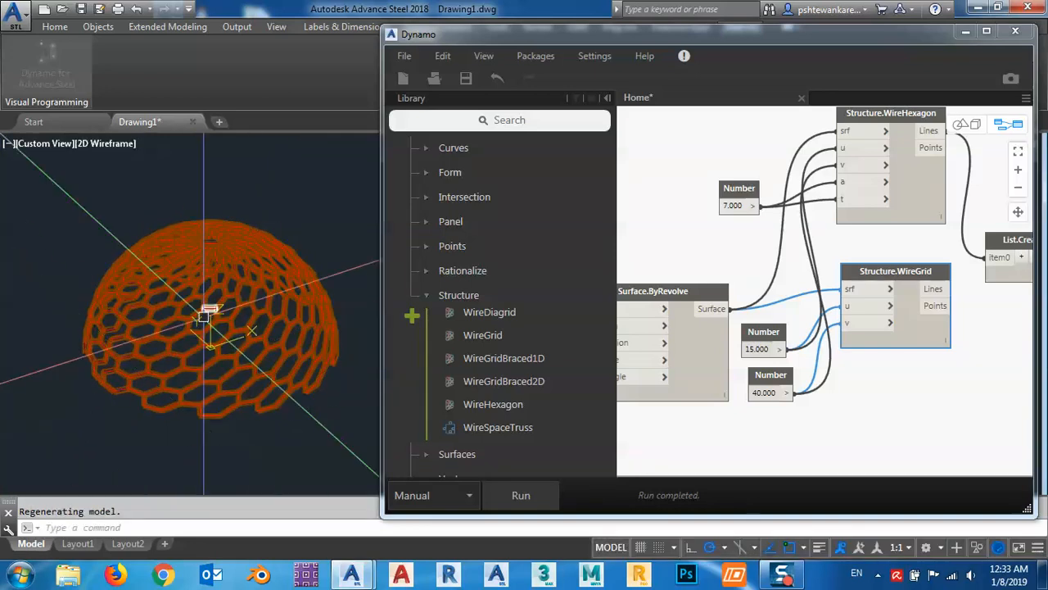
middle_click_drag(260, 364, 288, 430, "shift")
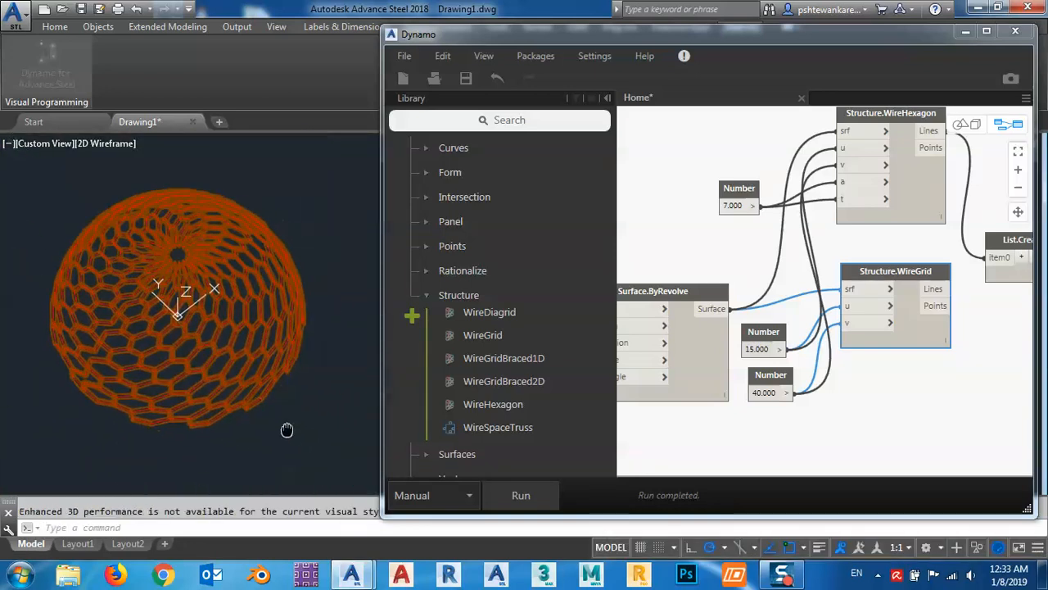
middle_click_drag(314, 288, 307, 283)
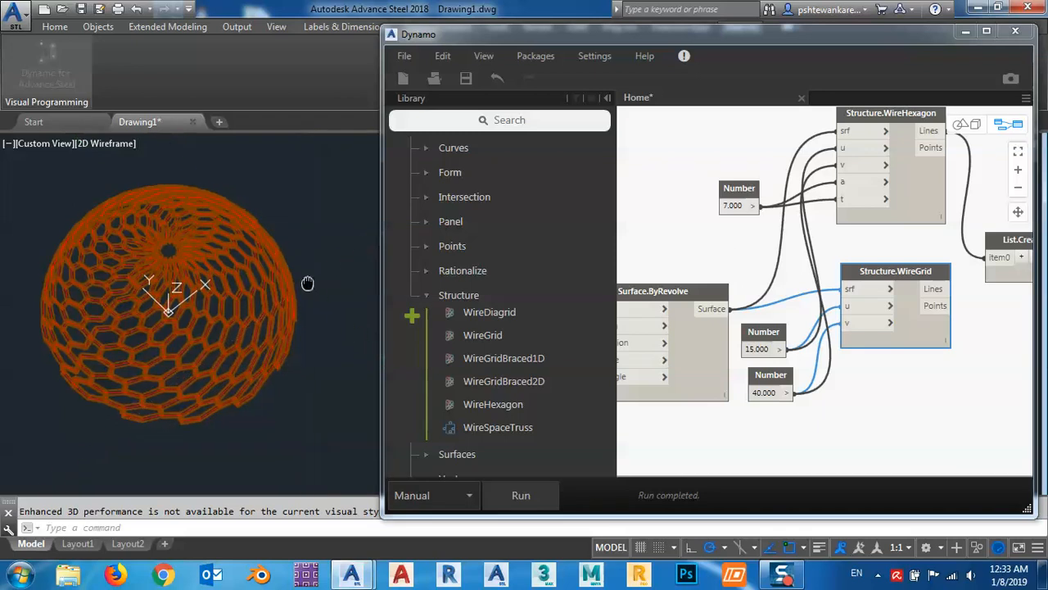
- Save the drawing to the Desktop with the file name 1
left_click(82, 14)
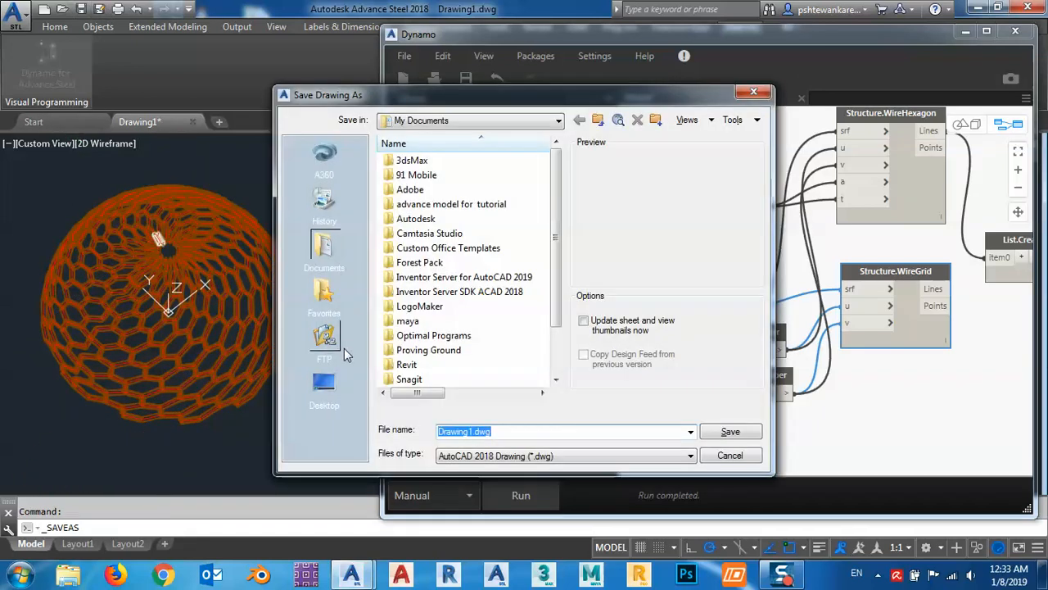
left_click(324, 383)
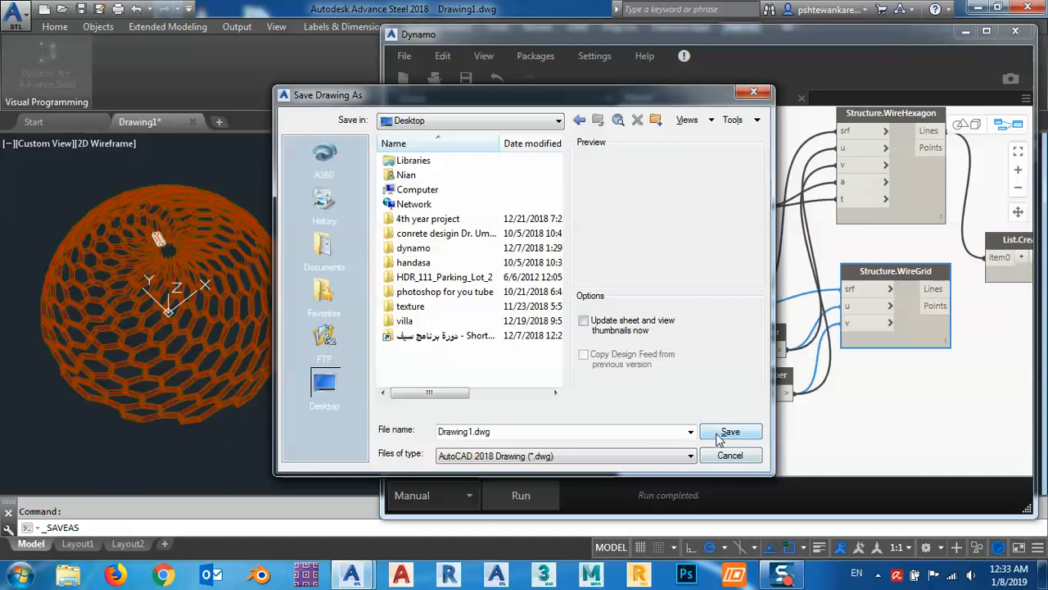
double_click(635, 434)
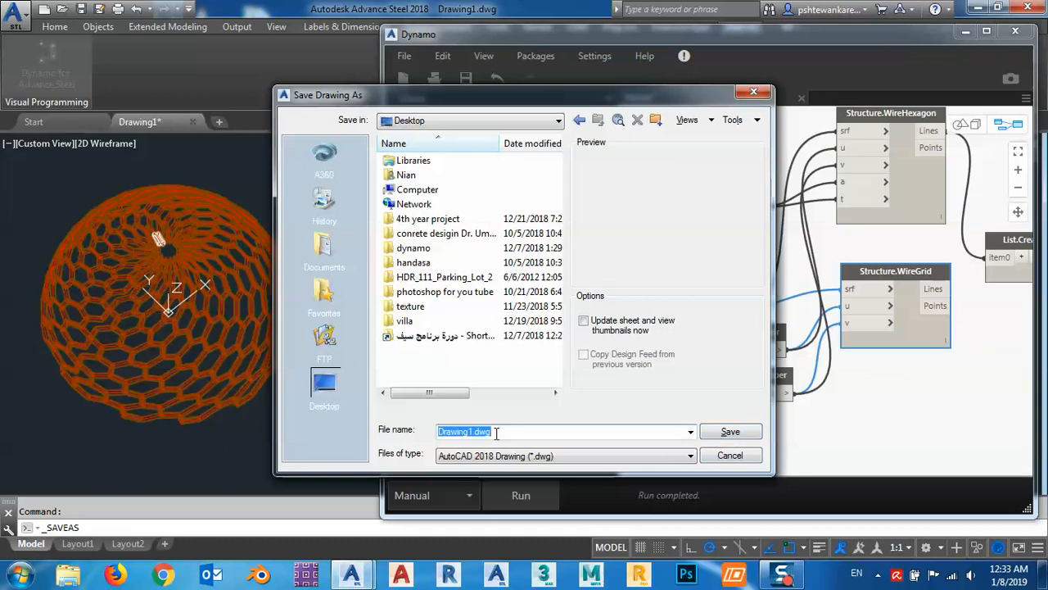
type("1")
left_click(732, 432)
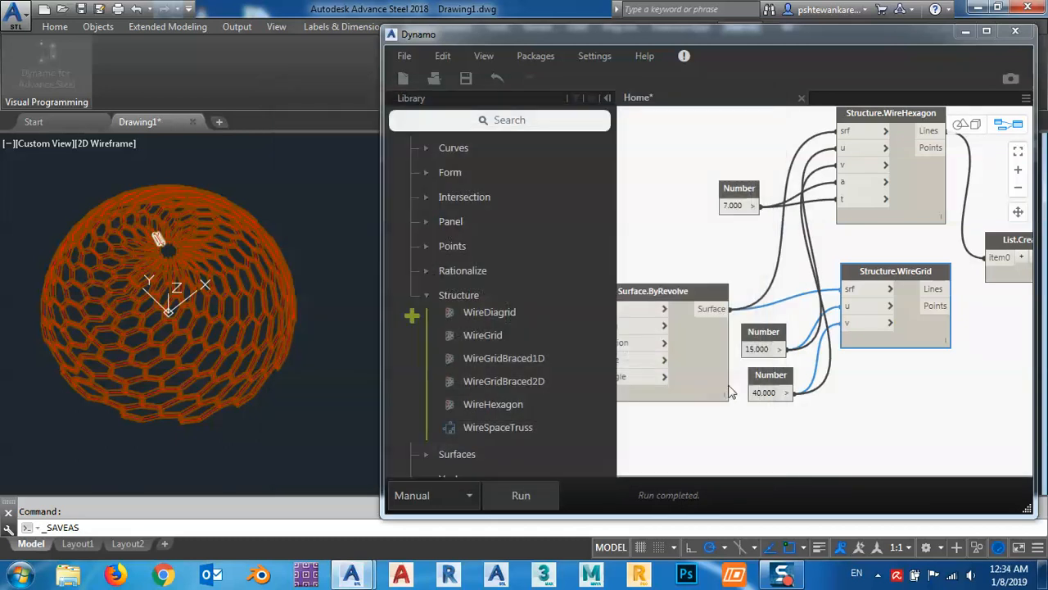
- Add a WireGridBraced2D structure node to the graph and place it above the Structure.WireHexagon node
middle_click_drag(743, 239, 716, 317)
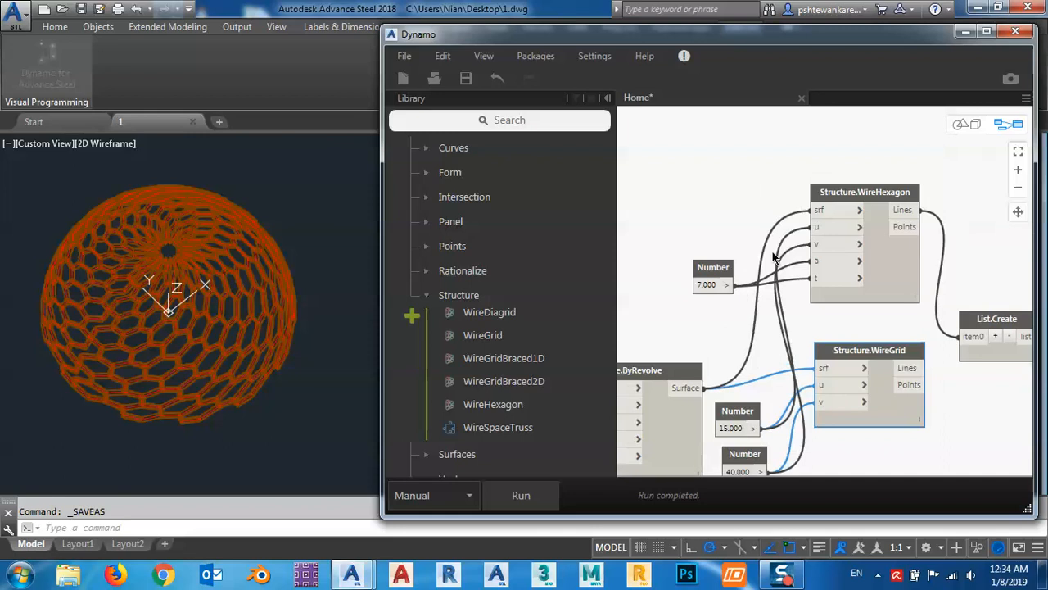
middle_click_drag(748, 205, 739, 204)
middle_click_drag(739, 299, 739, 256)
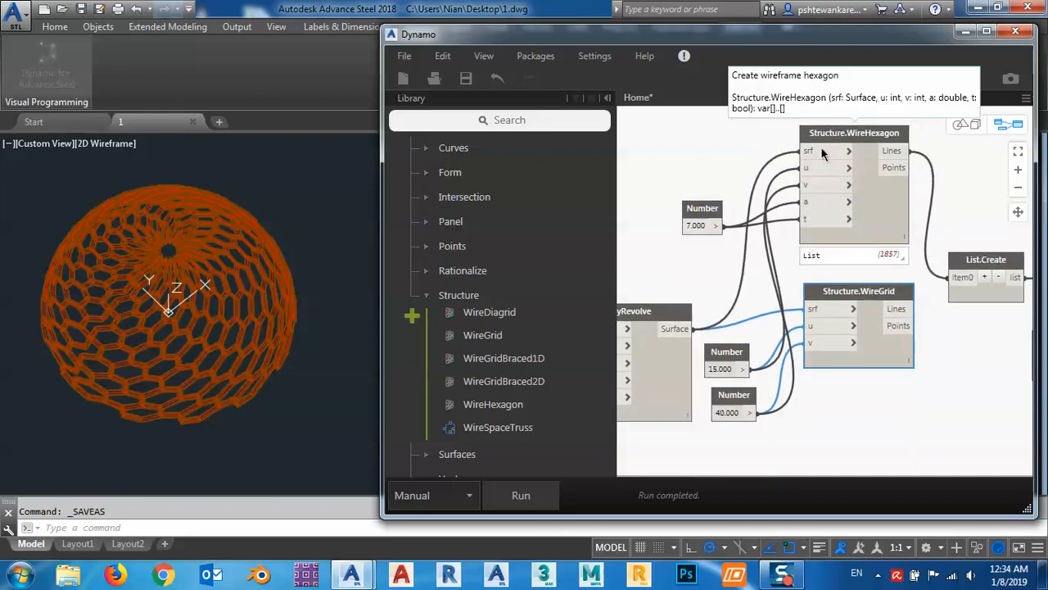
mouse_move(490, 366)
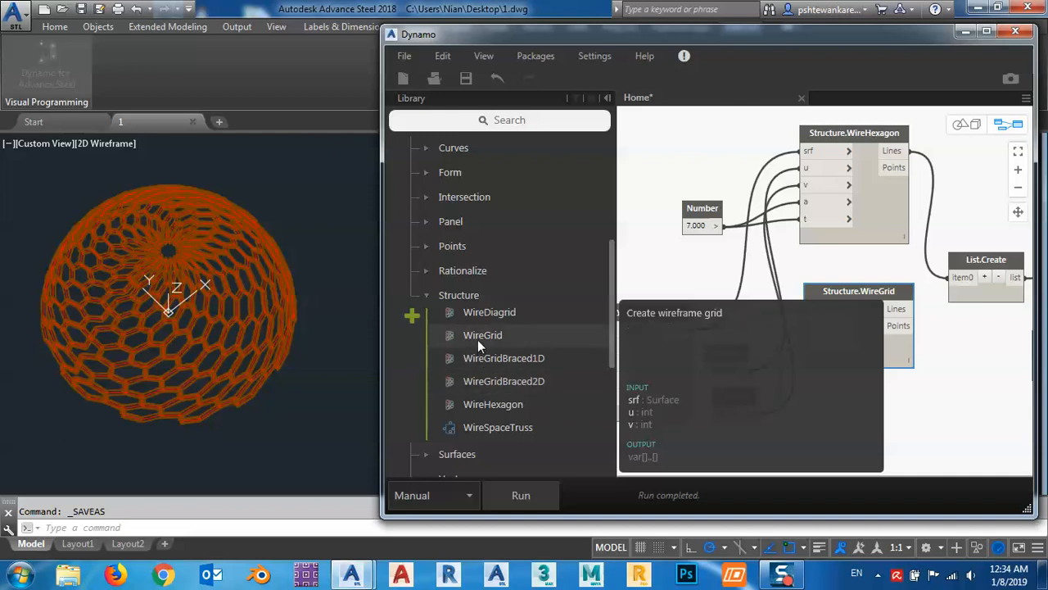
left_click(478, 380)
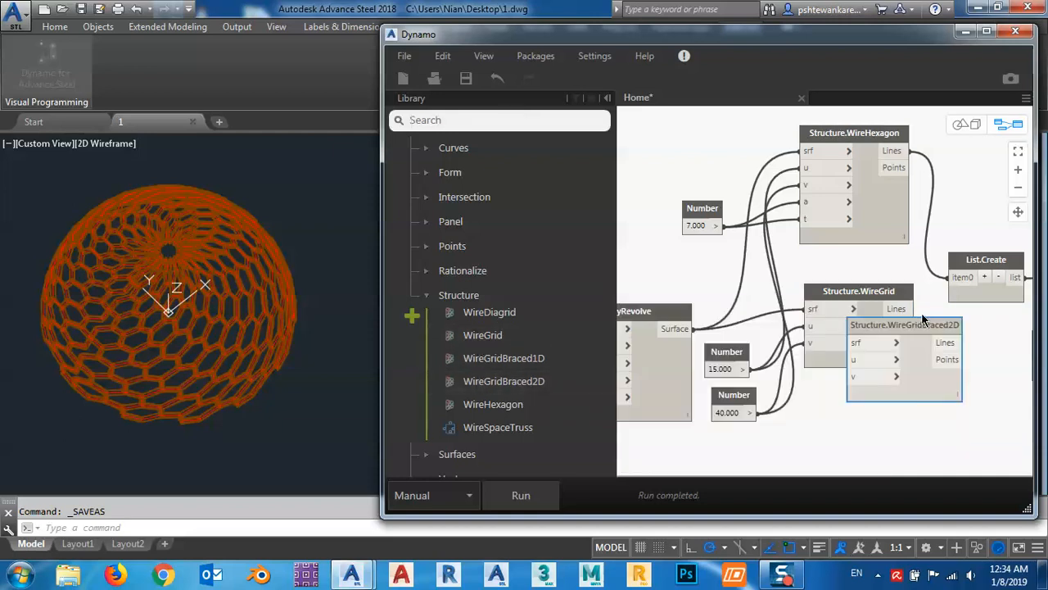
left_click_drag(916, 325, 725, 160)
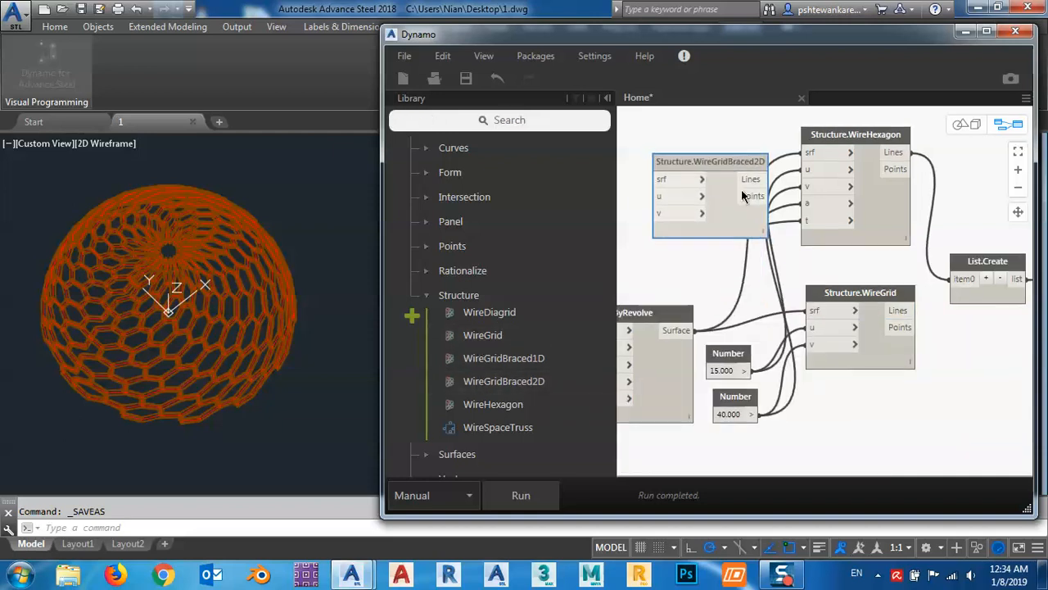
middle_click_drag(728, 155, 735, 301)
left_click_drag(731, 307, 848, 143)
middle_click_drag(771, 270, 759, 251)
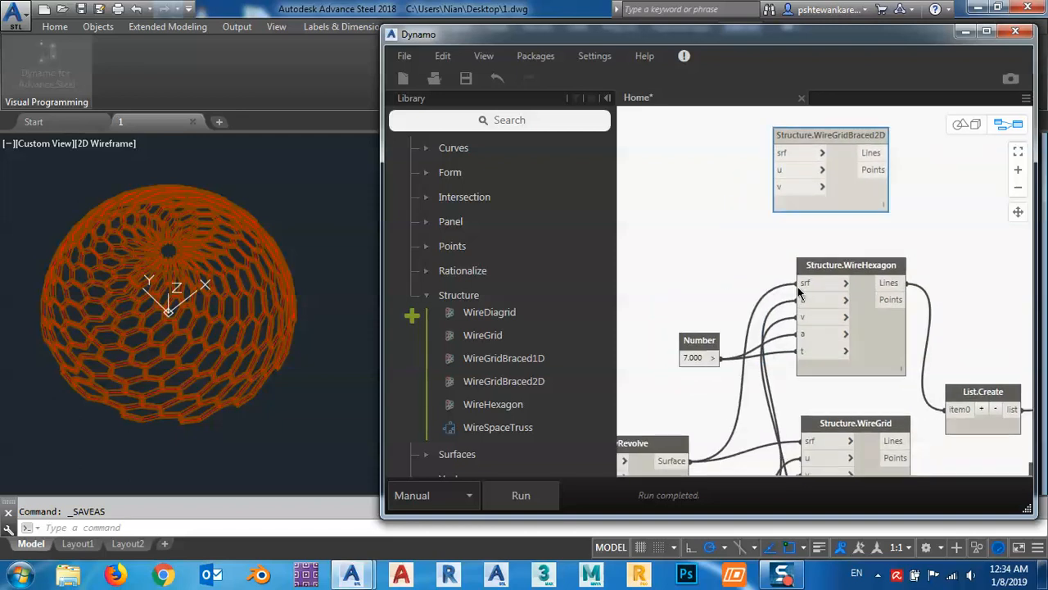
- Move the srf, u and v connections from the WireHexagon node to the matching inputs of WireGridBraced2D
left_click_drag(798, 287, 778, 153)
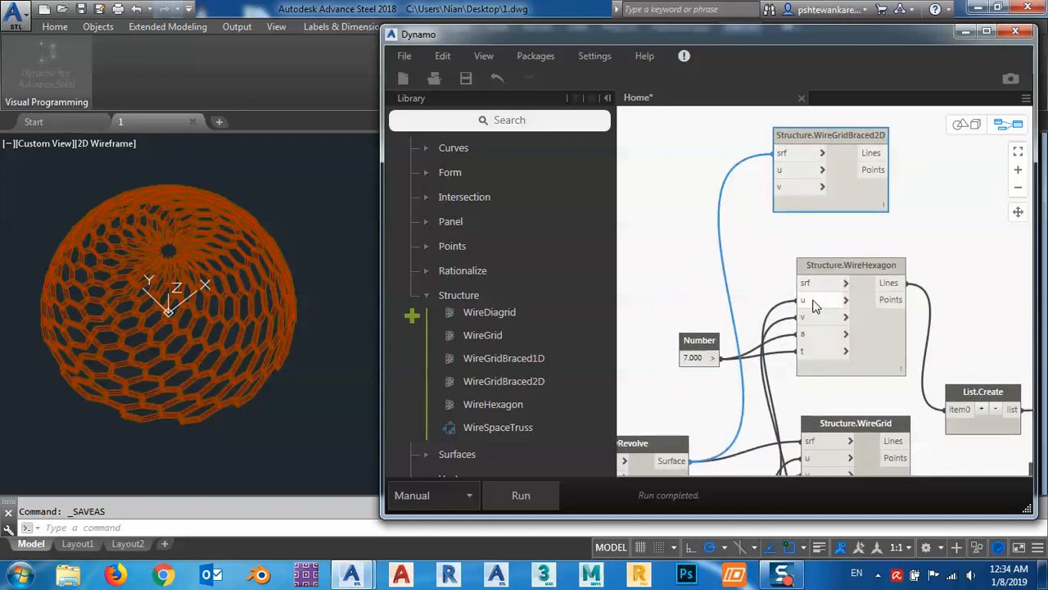
left_click_drag(804, 299, 780, 170)
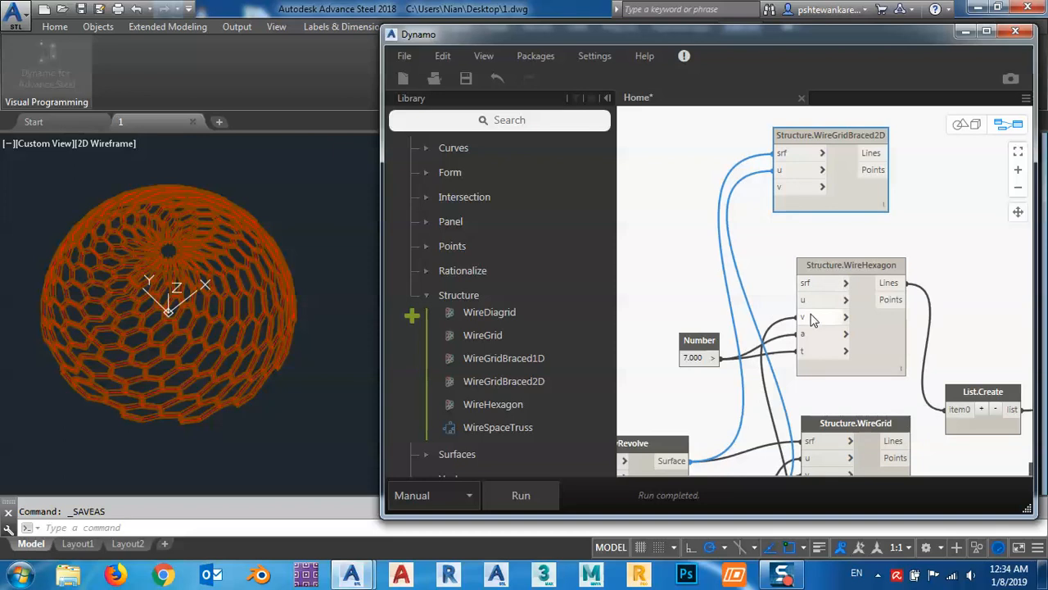
left_click_drag(812, 319, 779, 187)
- Set the u division number to 10 and the v division number to 15, and run the graph
middle_click_drag(770, 348, 769, 214)
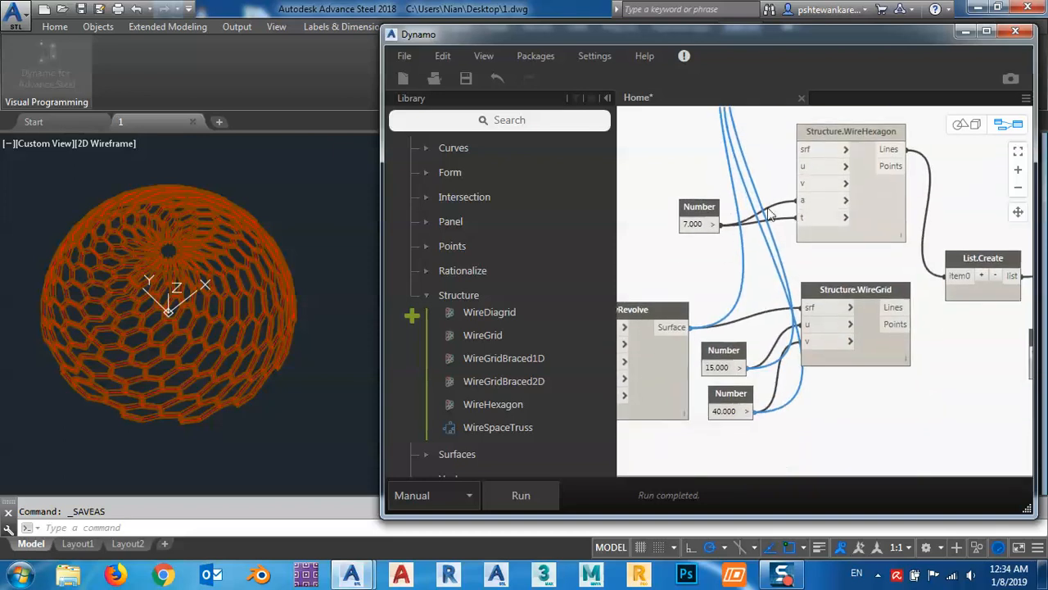
scroll(742, 375, "up", 4)
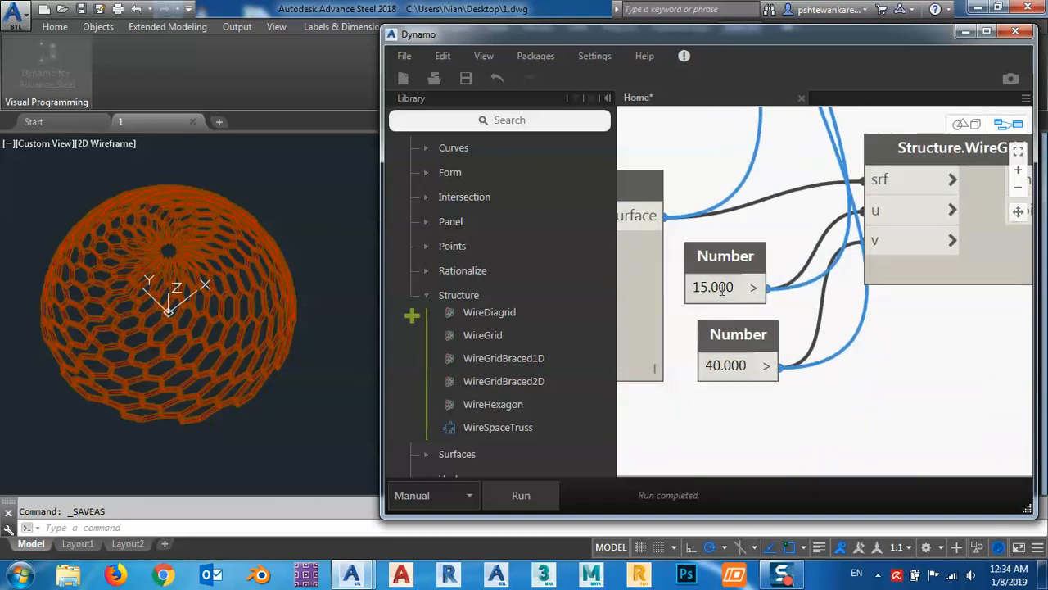
double_click(721, 288)
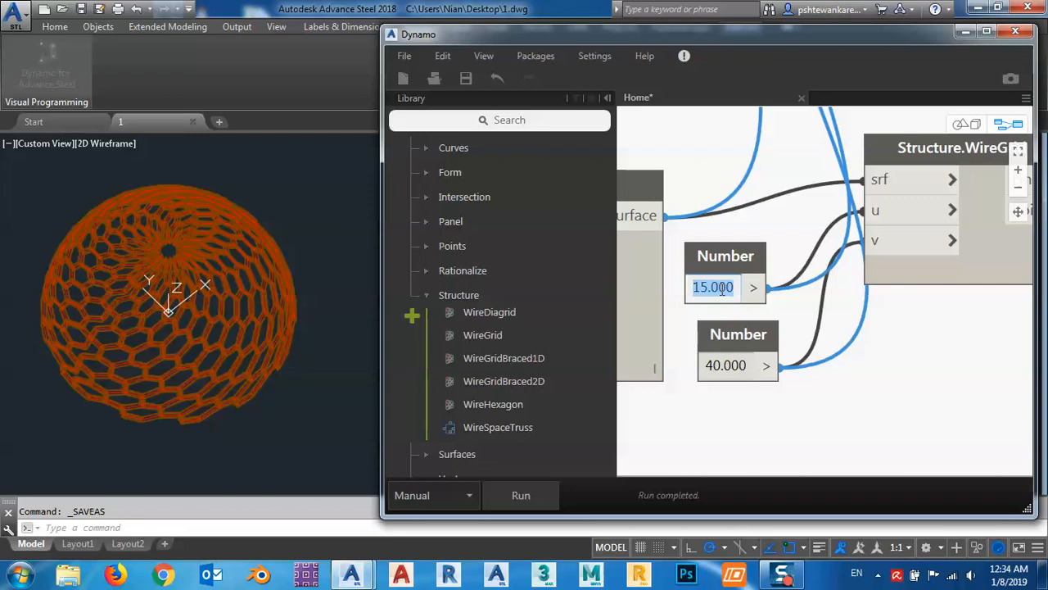
type("10")
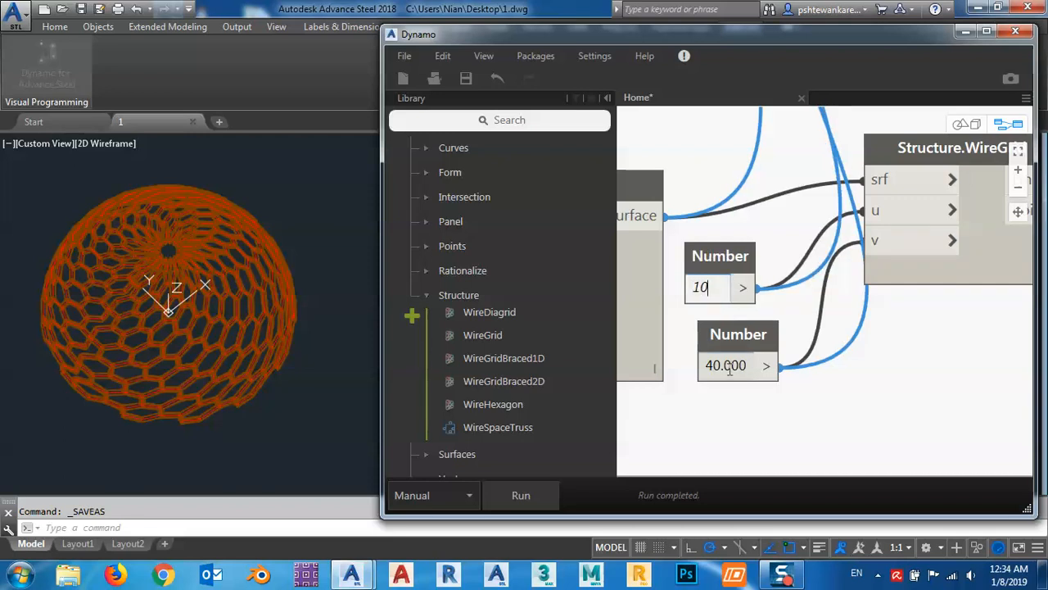
double_click(726, 365)
type("15")
left_click(743, 416)
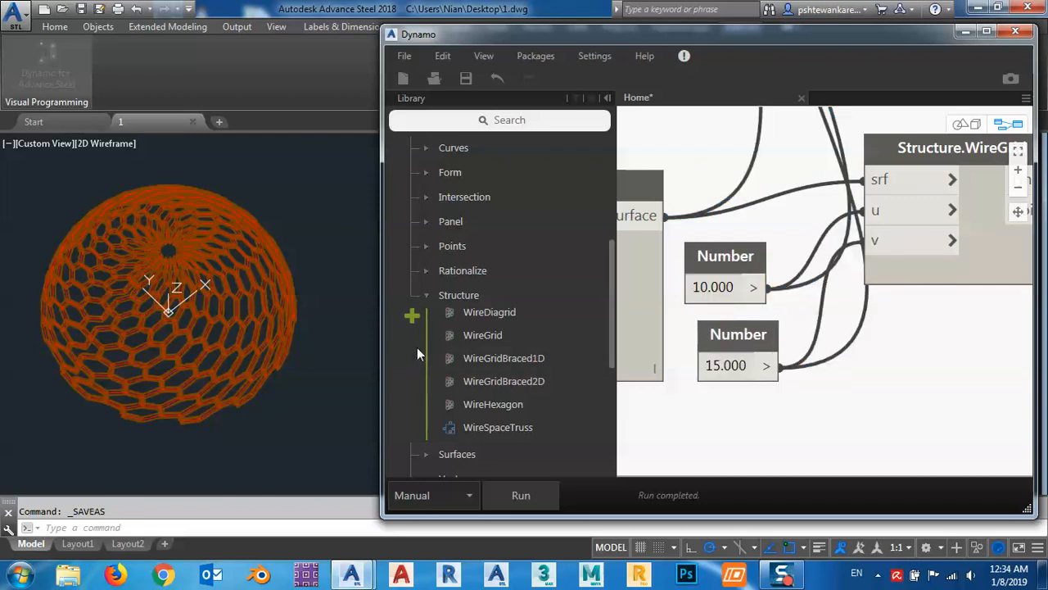
left_click(505, 497)
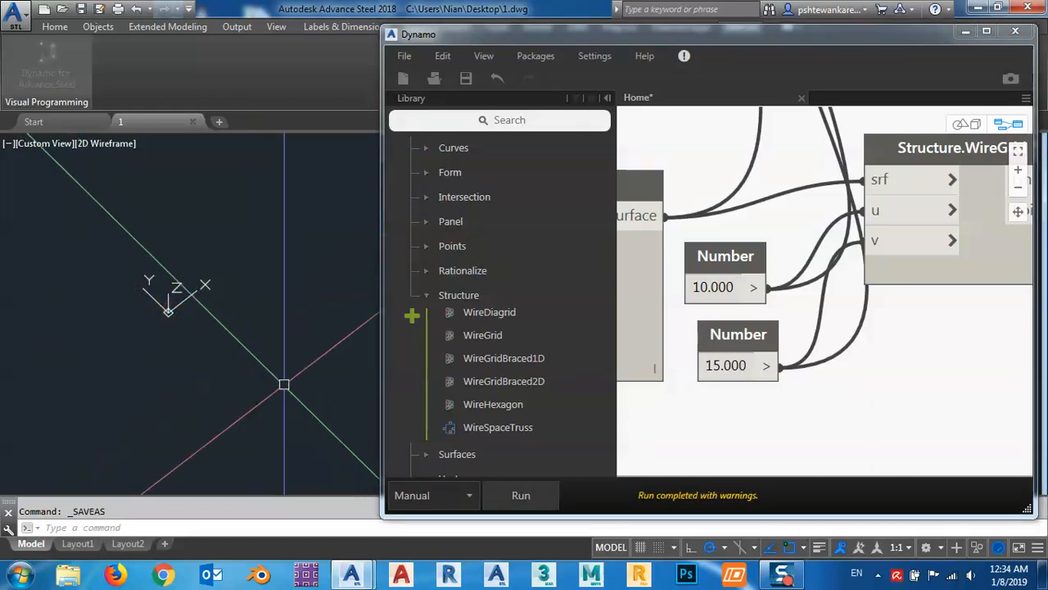
- Connect the Lines output of WireGridBraced2D to the item0 input of List.Create, replacing the WireHexagon connection, and run the graph
scroll(215, 375, "down", 5)
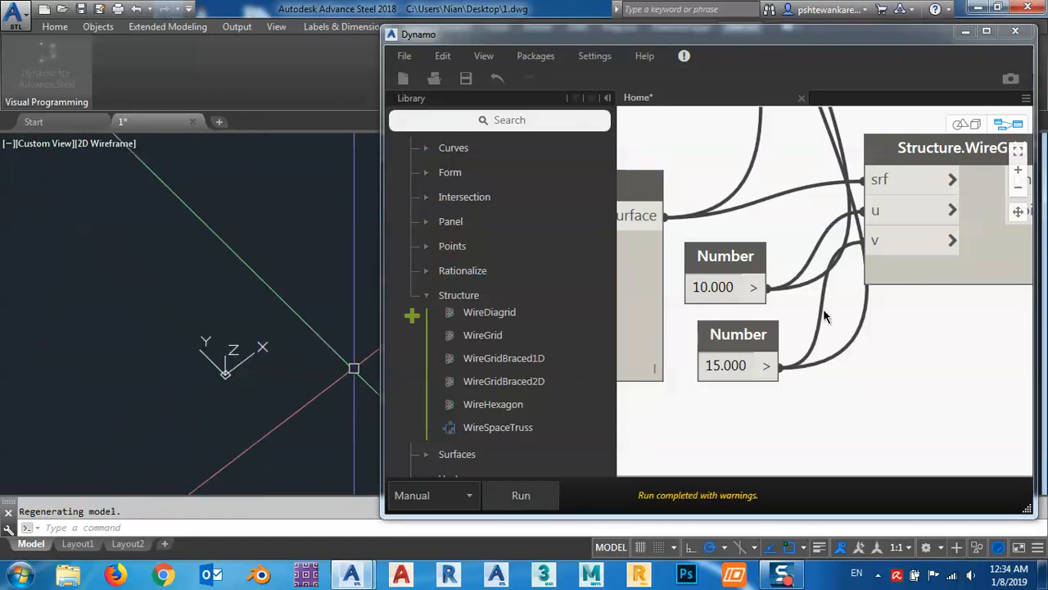
middle_click_drag(807, 277, 806, 306)
scroll(807, 305, "down", 4)
middle_click_drag(800, 258, 793, 319)
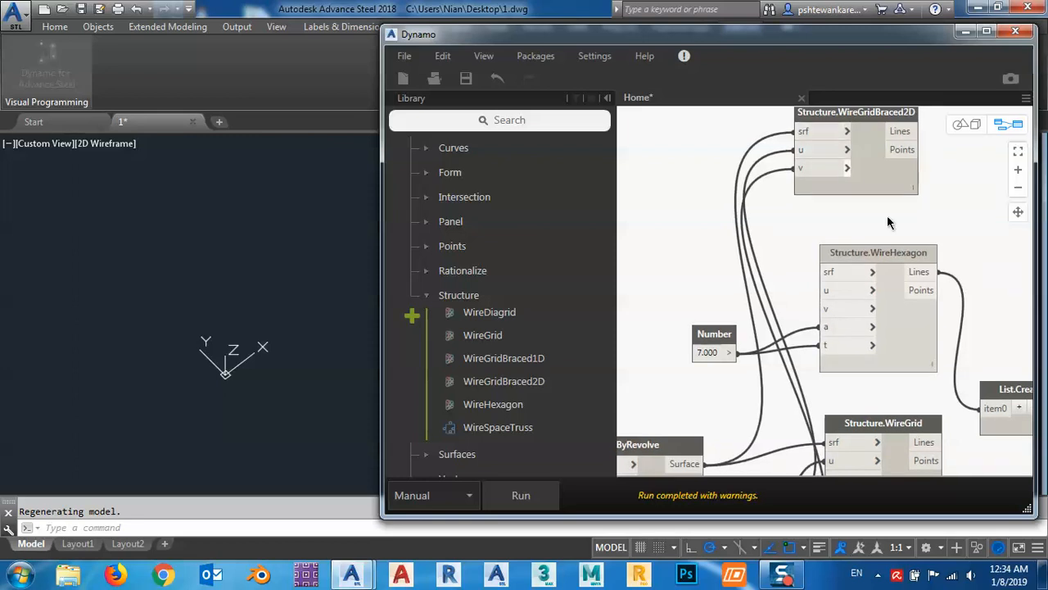
middle_click_drag(887, 215, 763, 255)
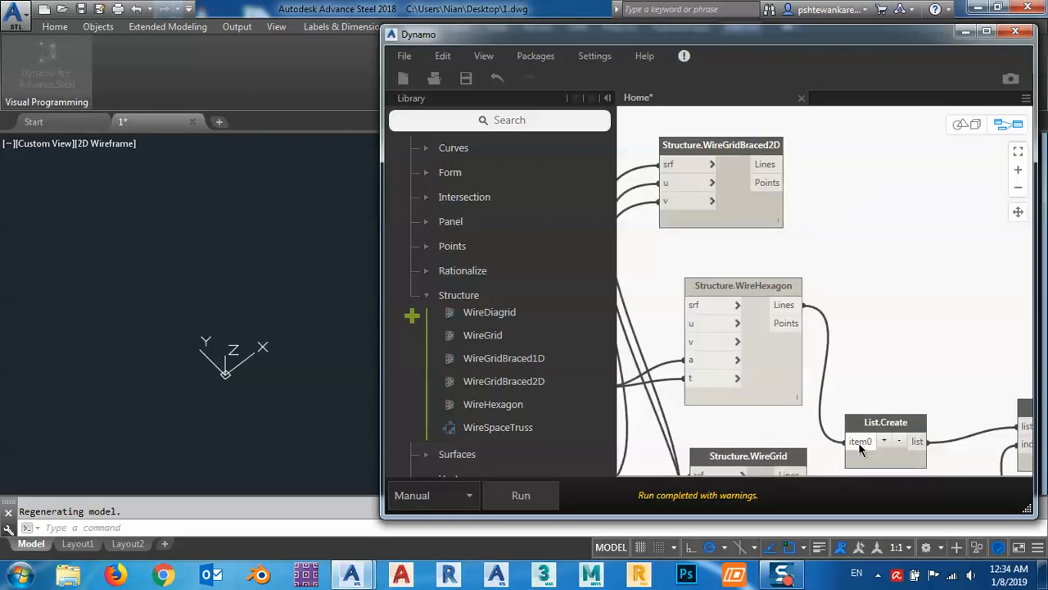
left_click(783, 165)
left_click(852, 445)
middle_click_drag(851, 402, 849, 329)
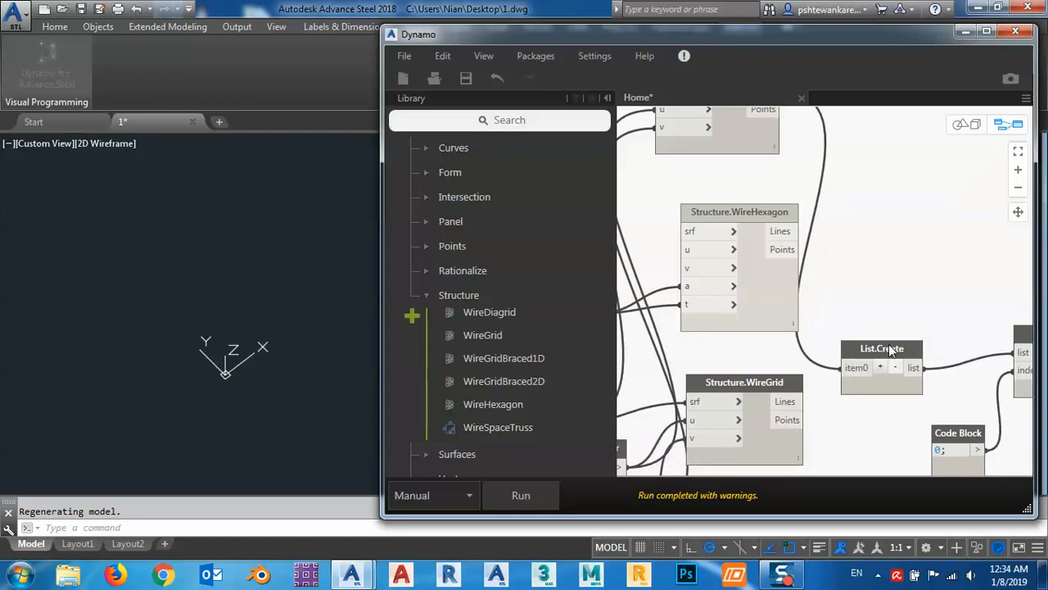
middle_click_drag(783, 152, 796, 211)
left_click_drag(735, 140, 753, 140)
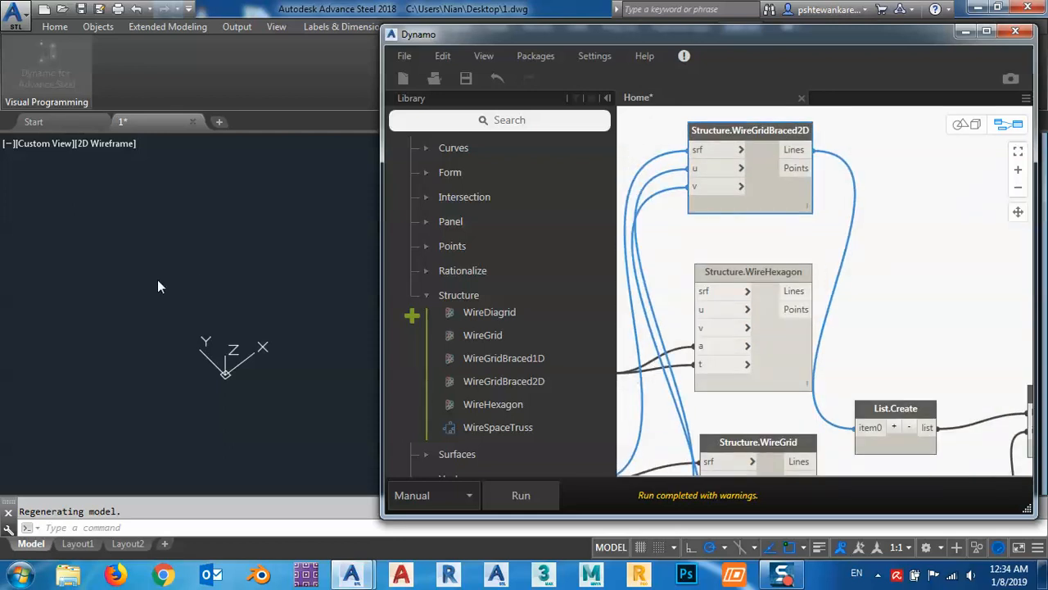
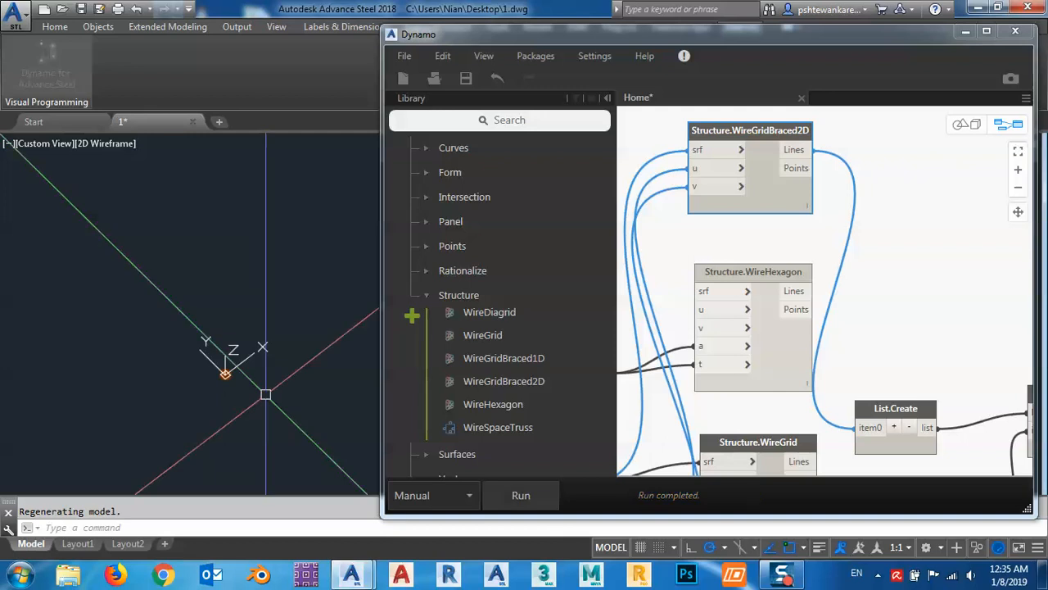
- Examine the generated 2D-braced steel dome up close and from a lower viewing angle in the model
scroll(229, 377, "up", 2)
scroll(226, 376, "up", 8)
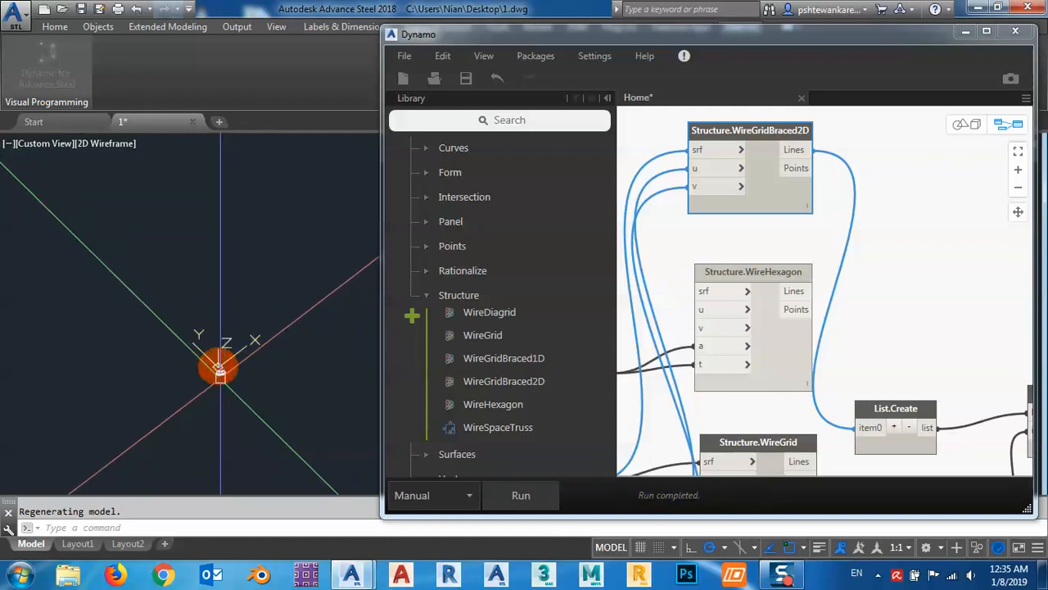
scroll(226, 393, "up", 5)
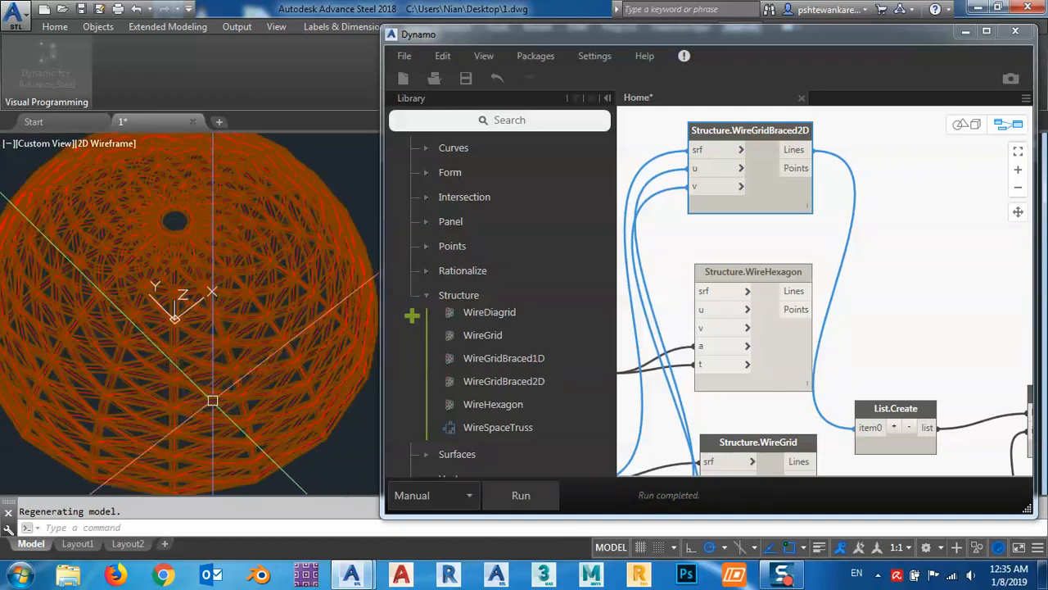
scroll(229, 360, "down", 4)
scroll(226, 362, "down", 3)
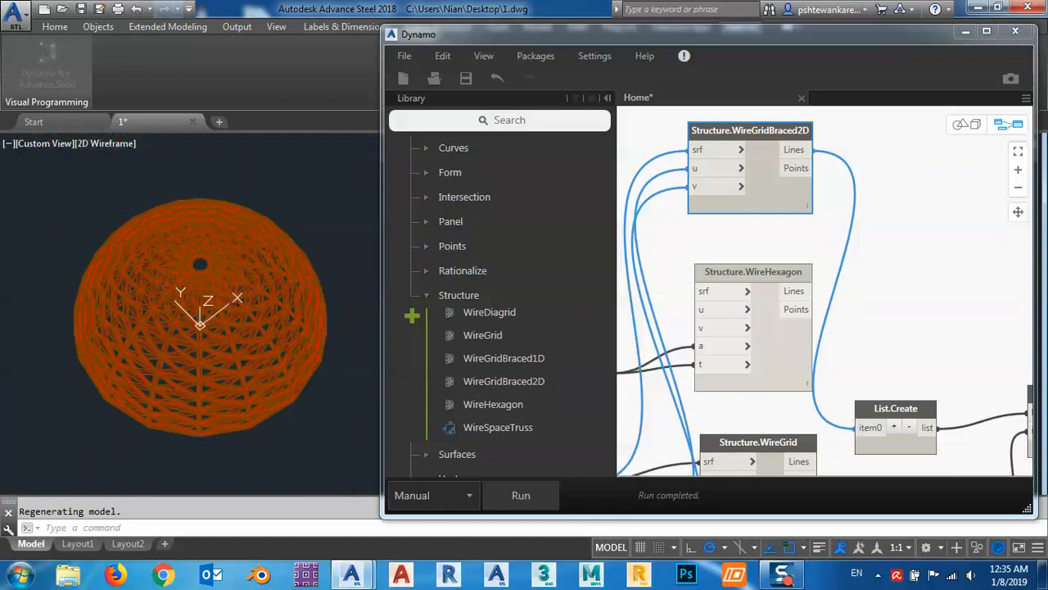
middle_click_drag(226, 362, 190, 422, "shift")
- Set the u division number to 5 and the v division number to 7, and run the graph
middle_click_drag(706, 230, 790, 150)
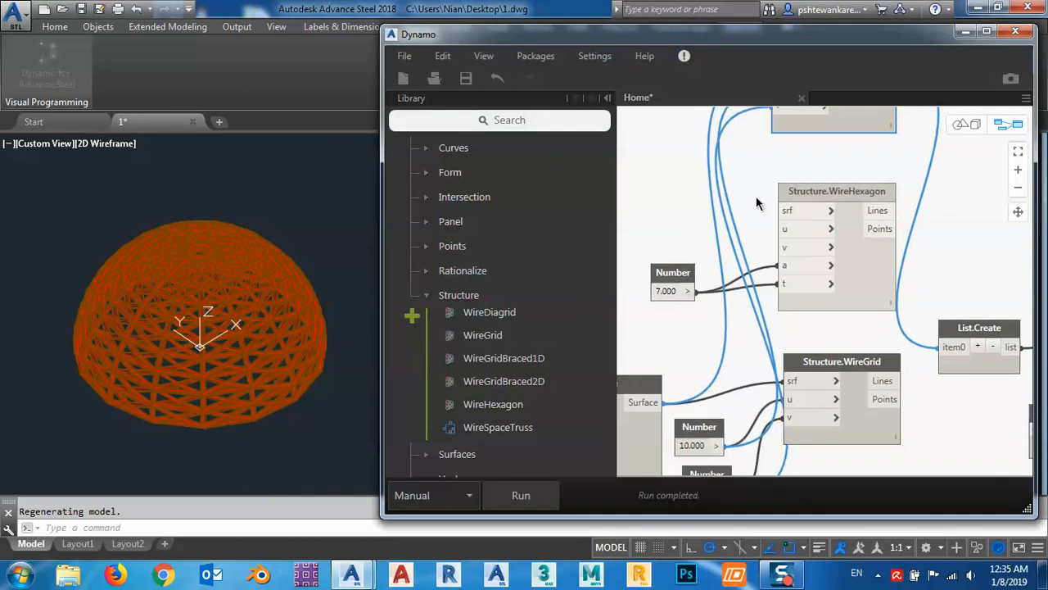
scroll(755, 197, "down", 1)
scroll(728, 381, "up", 5)
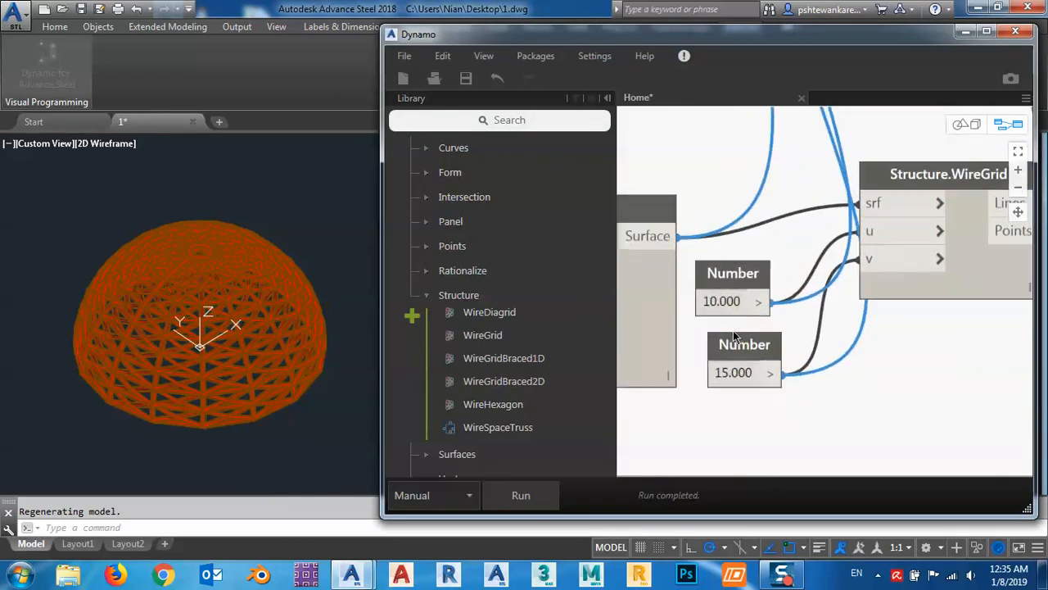
left_click(719, 288)
type("5")
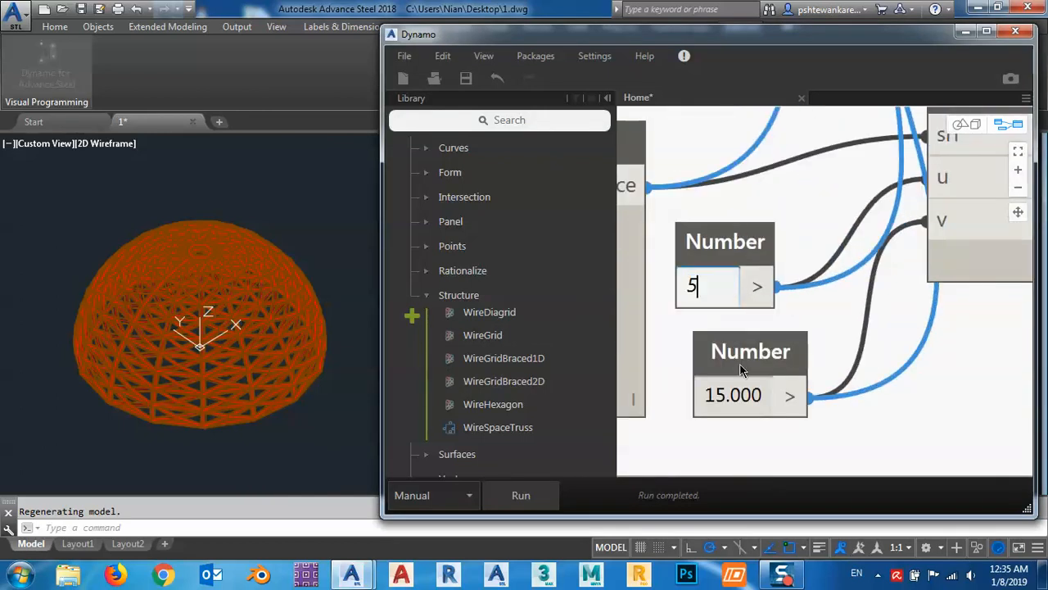
left_click(736, 398)
type("7")
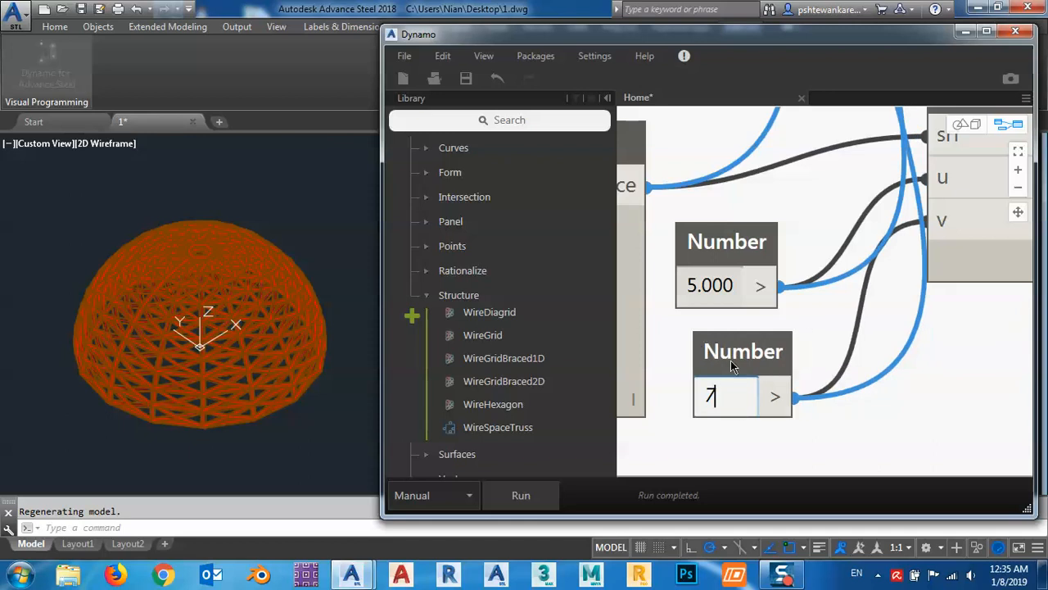
left_click(679, 330)
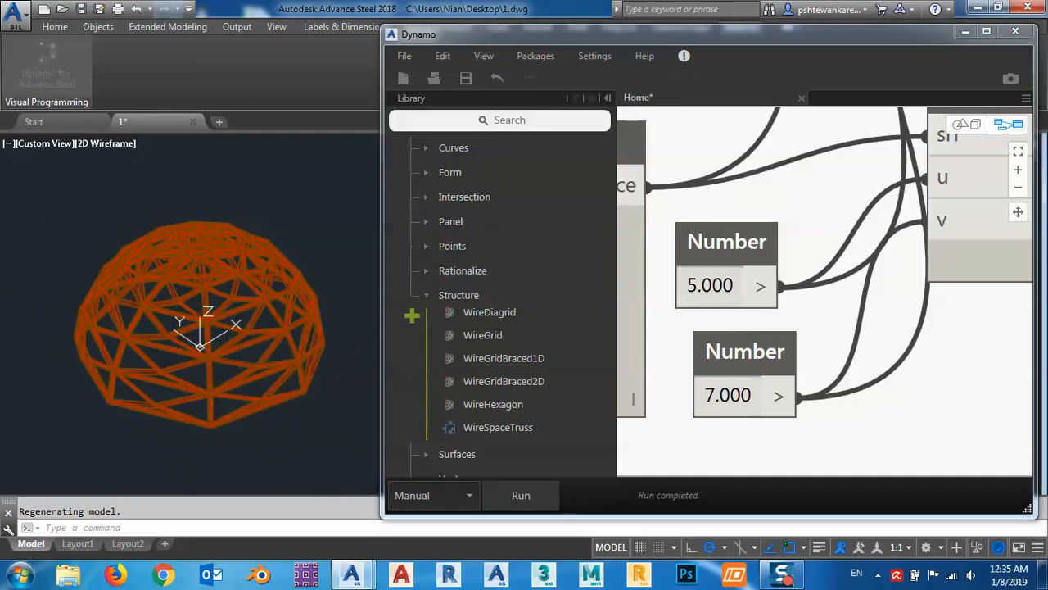
- Set the u division number to 10 and run the graph to regenerate the dome
middle_click_drag(138, 368, 184, 431, "shift")
middle_click_drag(248, 453, 329, 406, "shift")
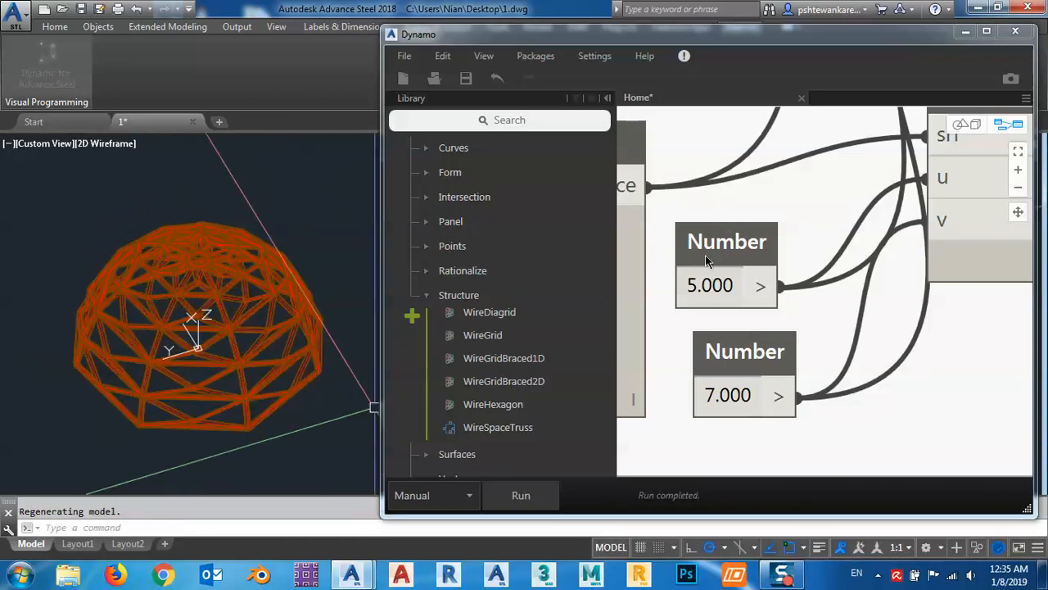
double_click(707, 290)
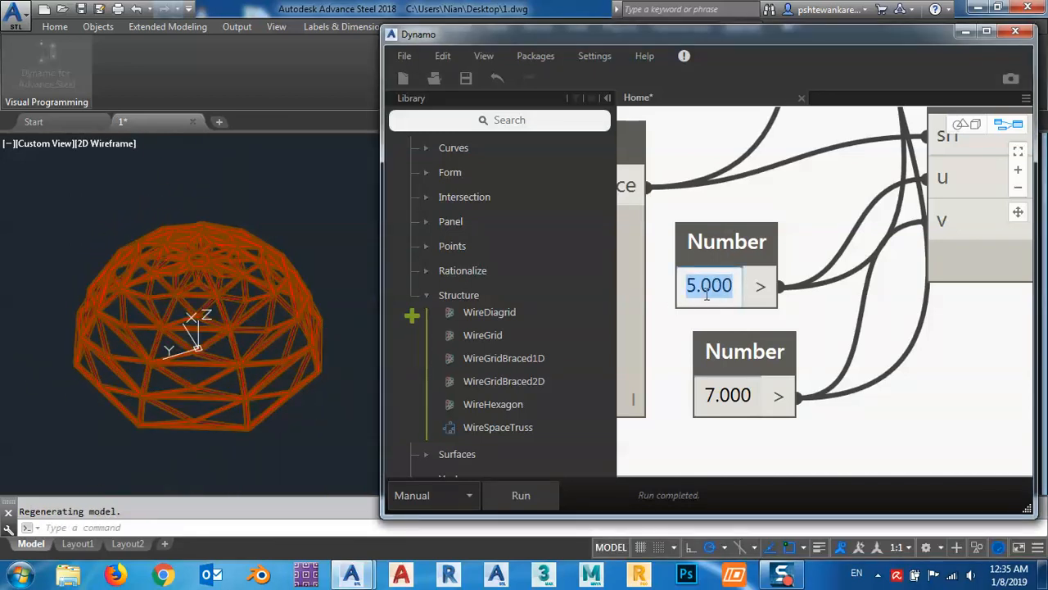
type("10")
left_click(733, 396)
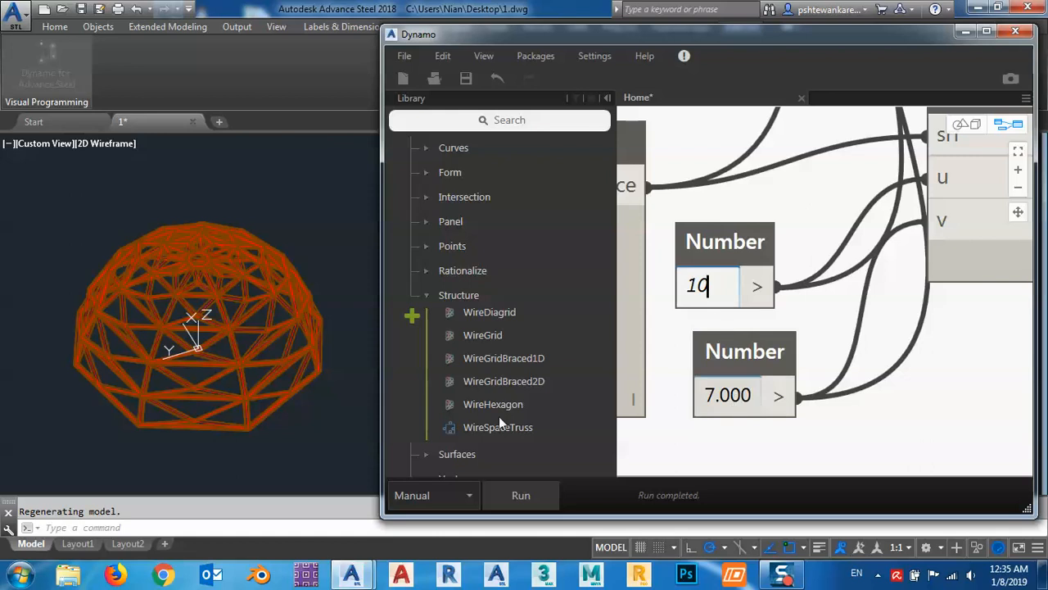
left_click(298, 452)
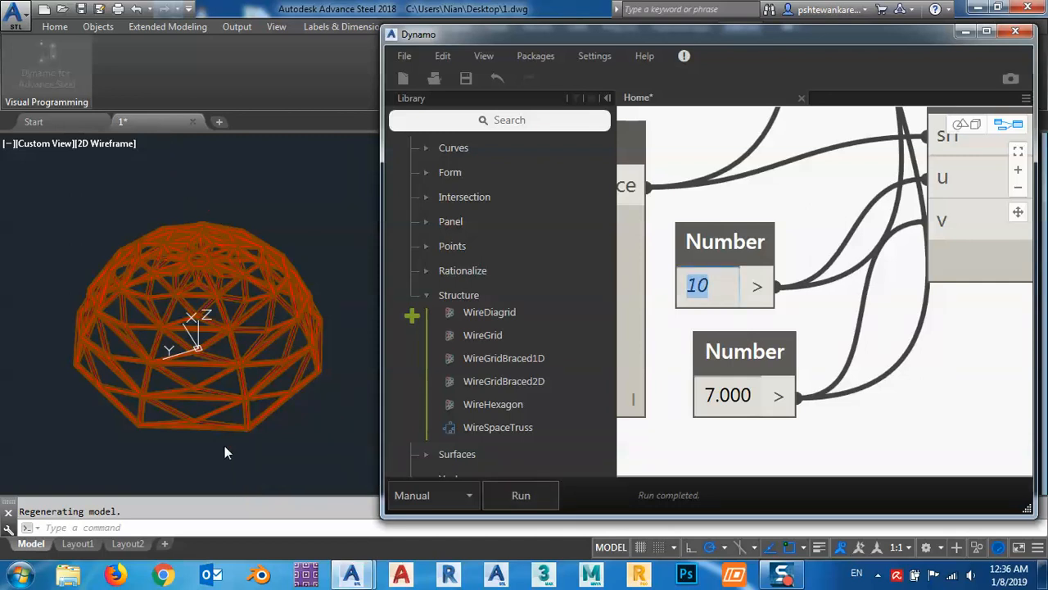
- Set the v division number to 15 and the u division number to 7, and run the graph
double_click(717, 402)
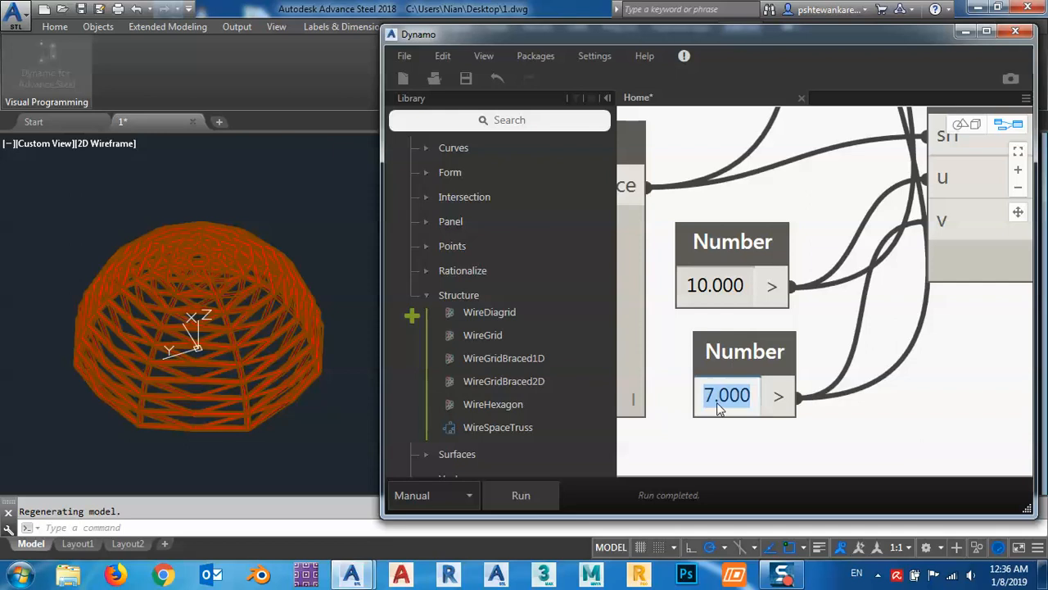
type("15")
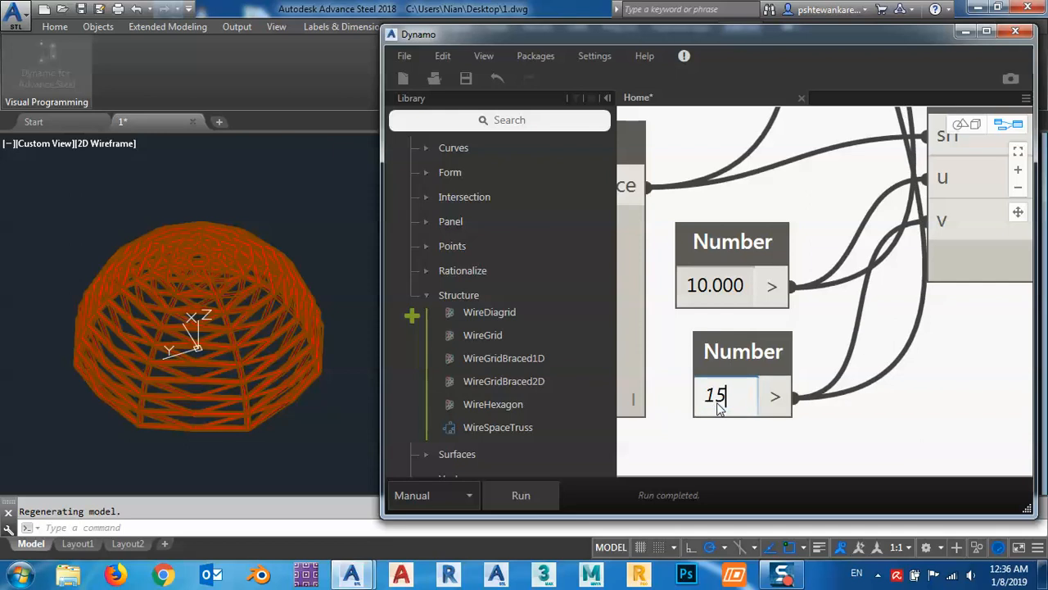
double_click(723, 292)
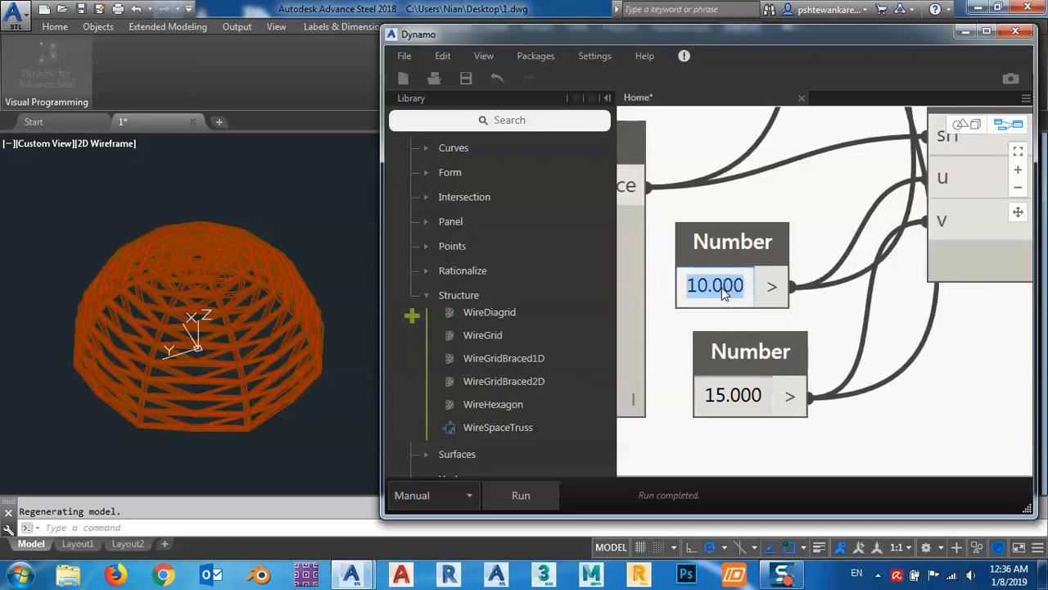
type("7")
left_click(521, 495)
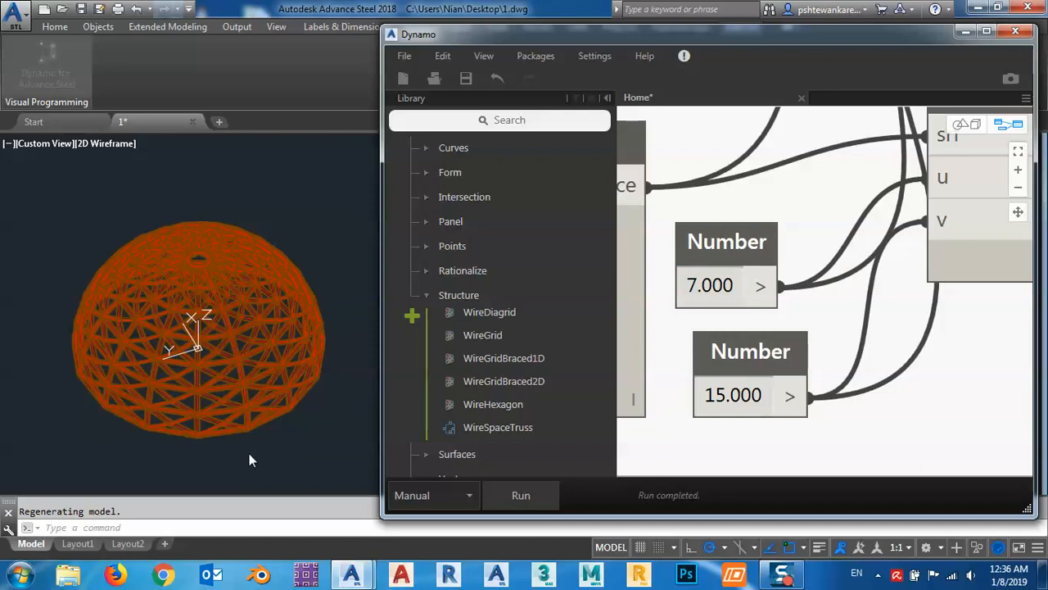
- Inspect the regenerated braced dome from several angles, including a close view of its lower members
scroll(253, 417, "down", 2)
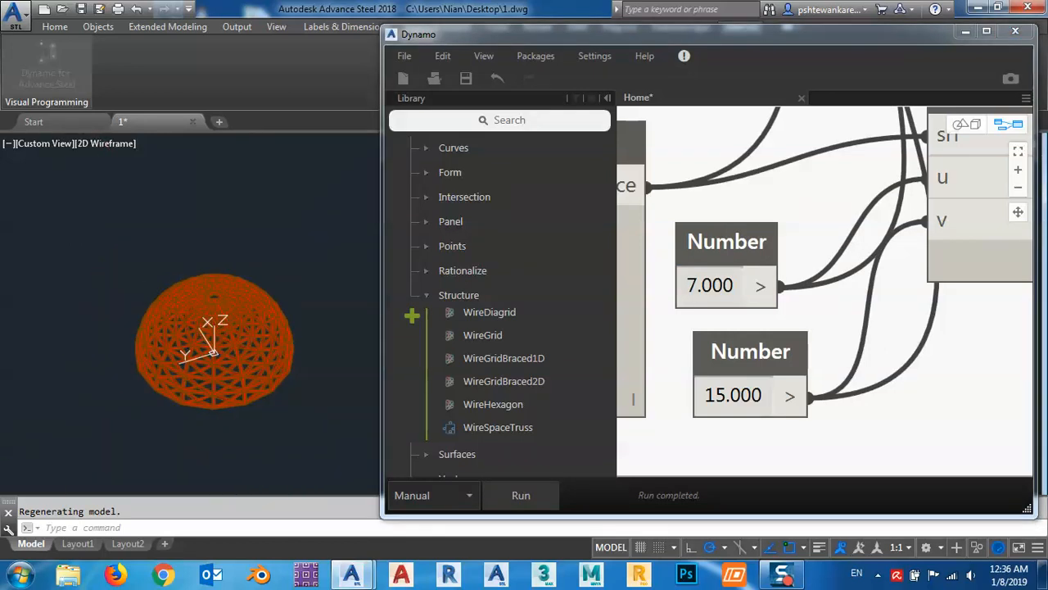
middle_click_drag(218, 446, 245, 421, "shift")
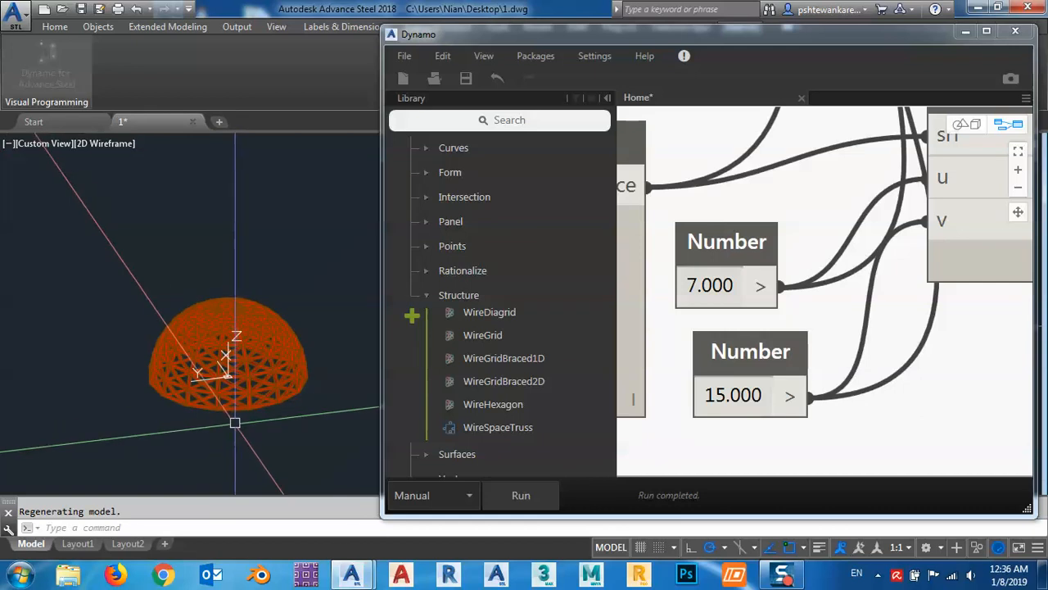
scroll(255, 434, "up", 5)
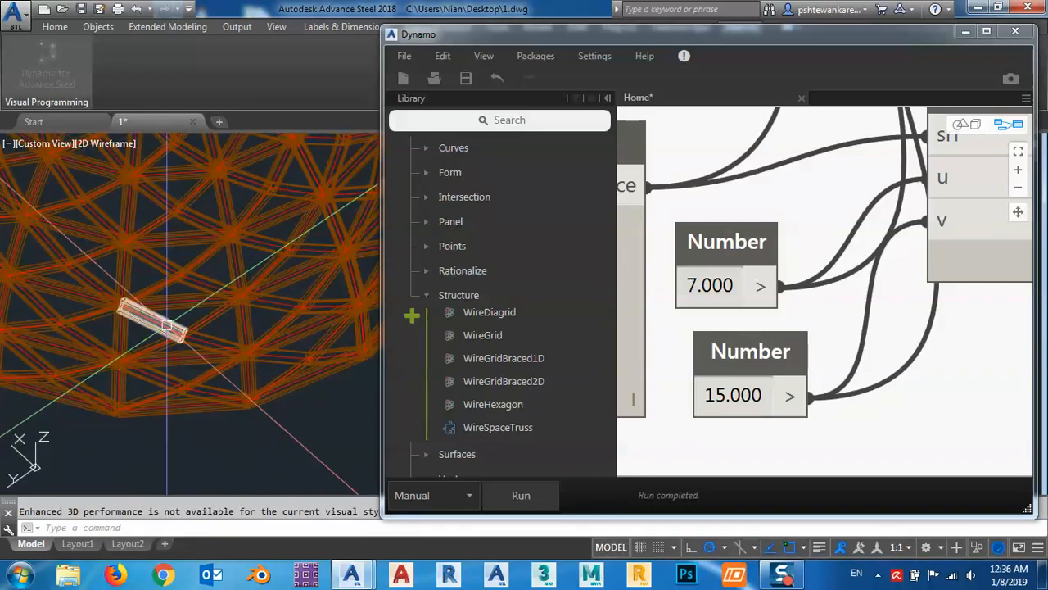
scroll(164, 311, "down", 4)
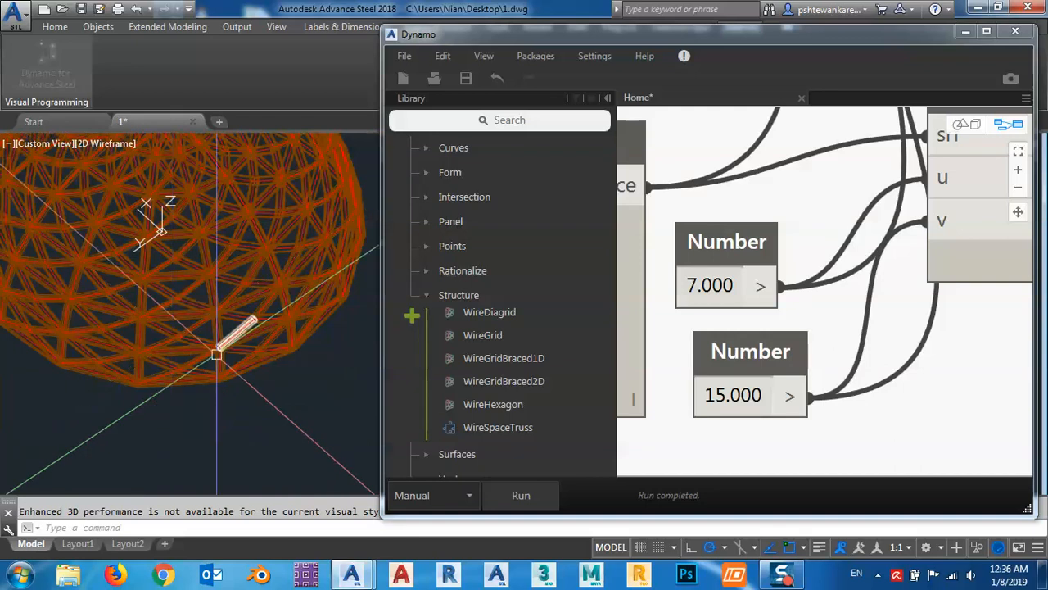
scroll(237, 427, "down", 4)
scroll(218, 431, "up", 5)
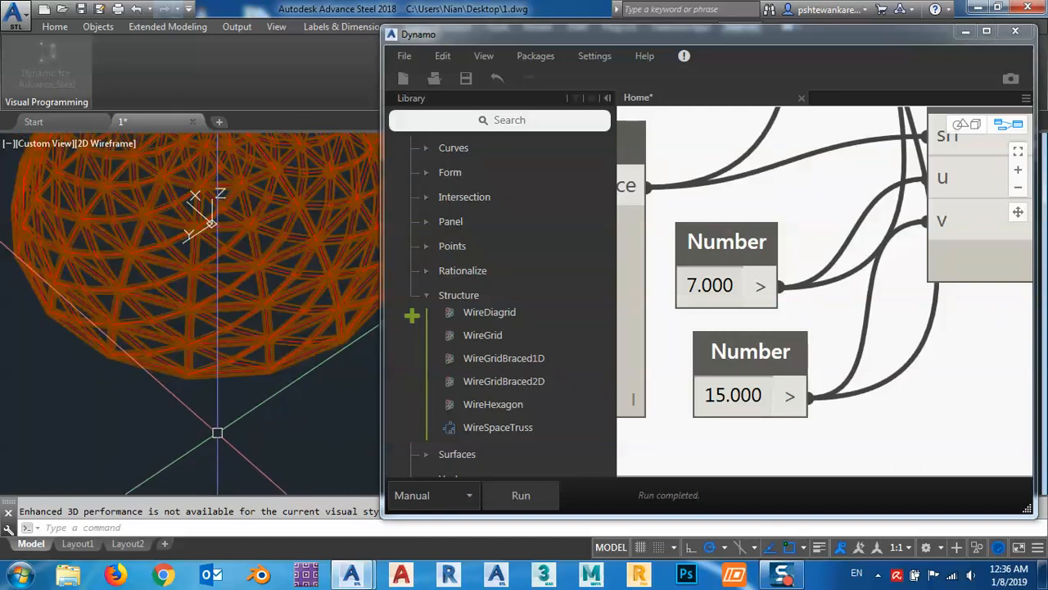
middle_click_drag(217, 432, 279, 450, "shift")
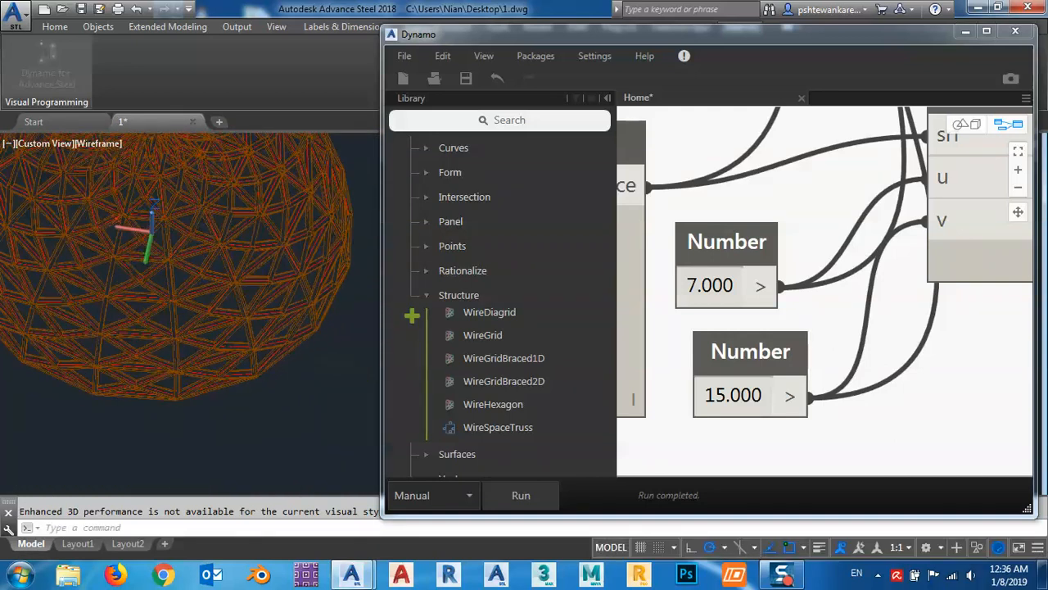
- Save a copy of the drawing to the Desktop with the file name 2
left_click(99, 9)
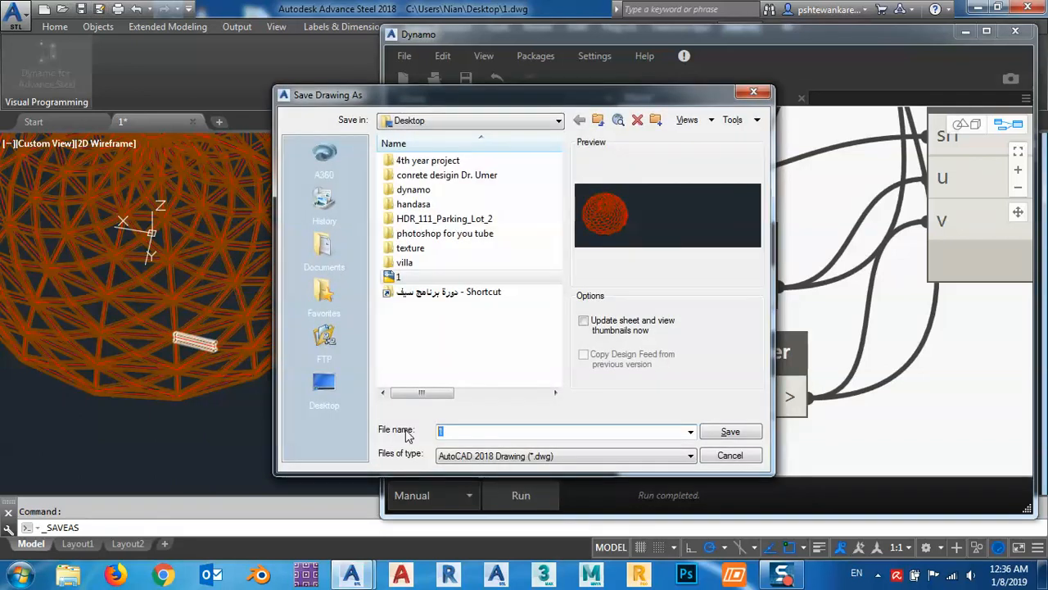
type("2")
left_click(726, 432)
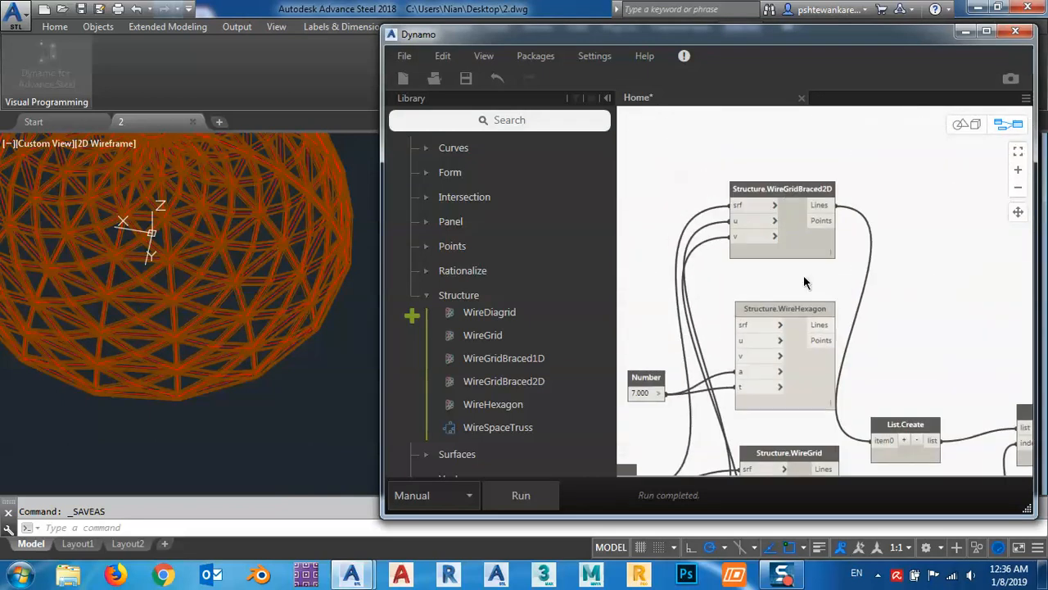
- Add a WireGridBraced1D structure node to the graph and place it above the WireGridBraced2D node
left_click(490, 358)
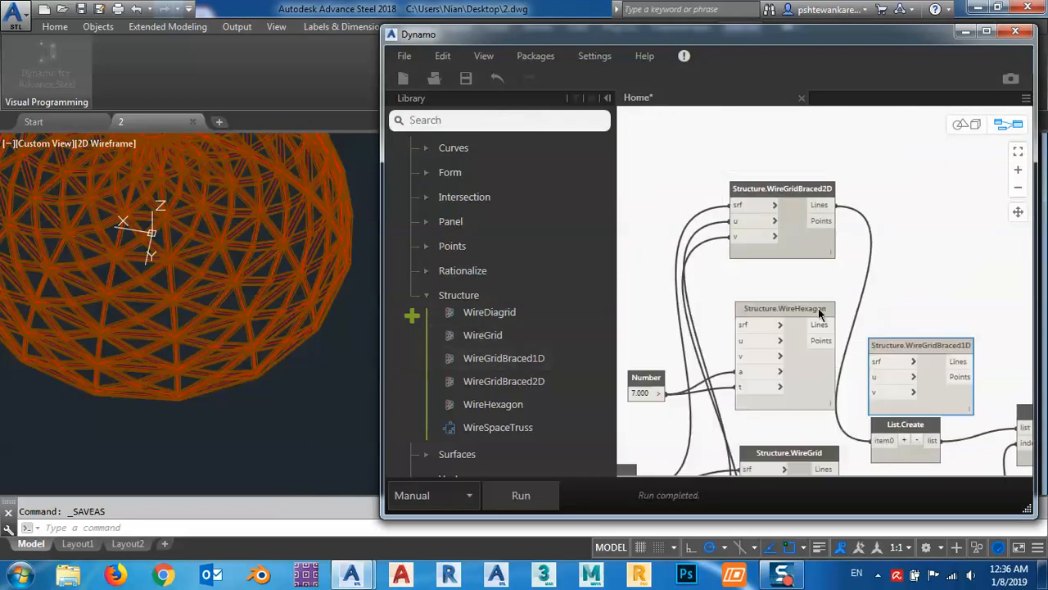
left_click_drag(936, 343, 886, 113)
middle_click_drag(737, 173, 754, 245)
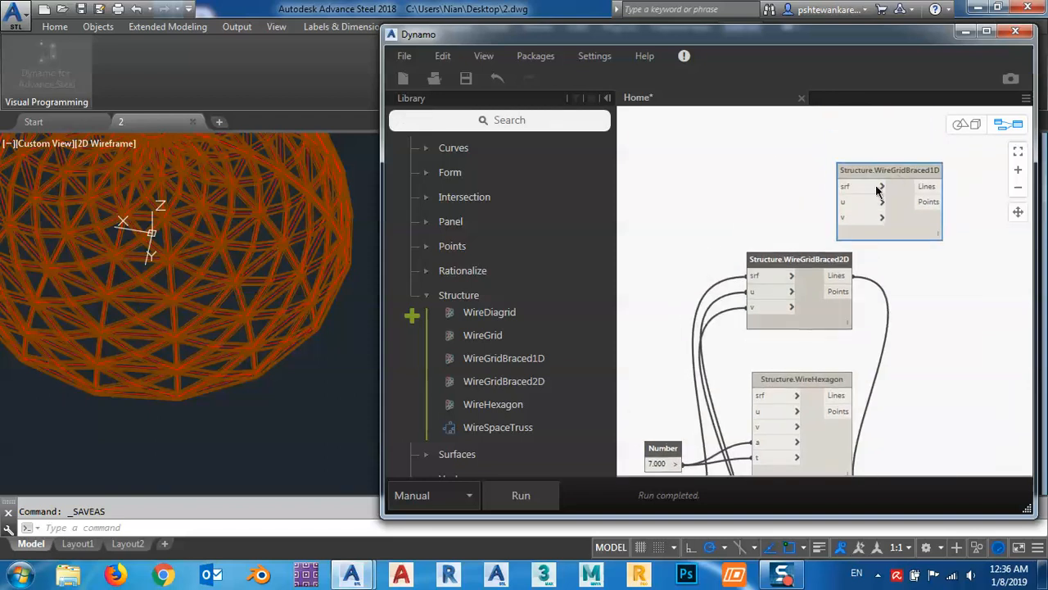
left_click_drag(888, 169, 785, 178)
- Move the srf, u and v connections from WireGridBraced2D to the matching inputs of WireGridBraced1D
left_click(749, 276)
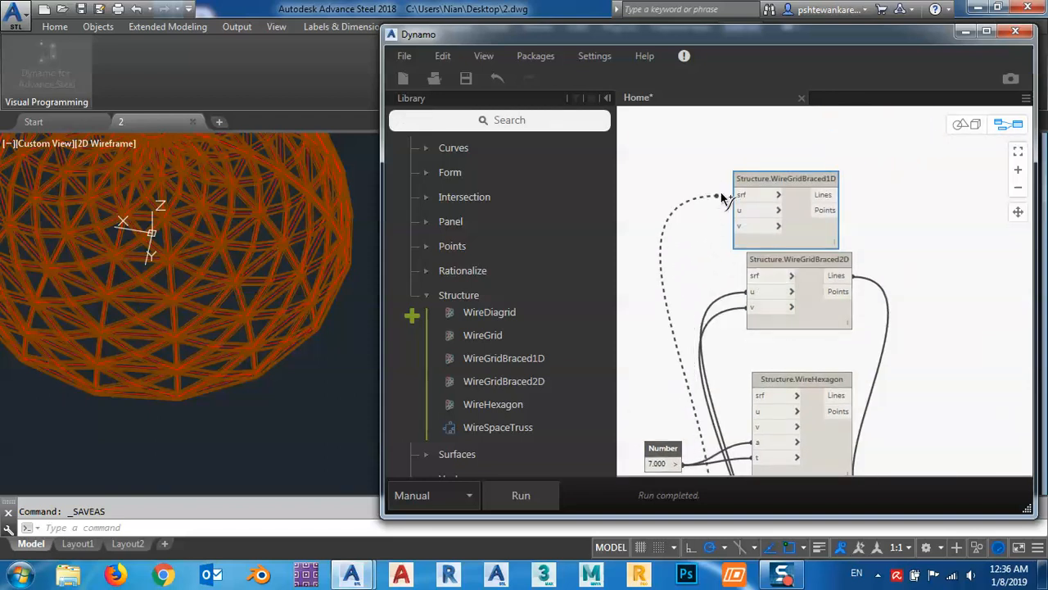
left_click(739, 197)
left_click(752, 291)
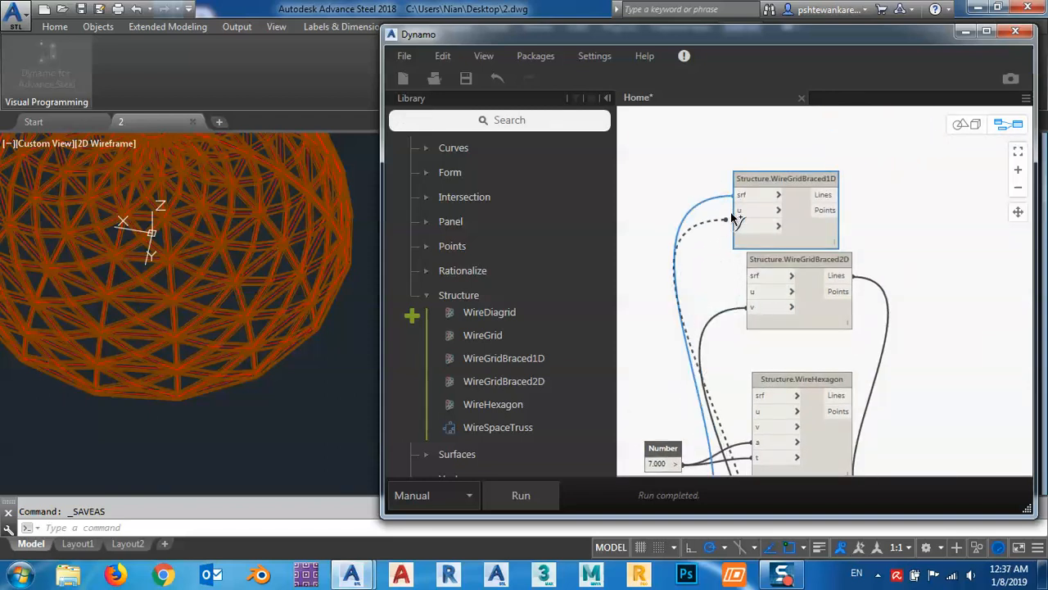
left_click(740, 209)
left_click(751, 308)
left_click(740, 225)
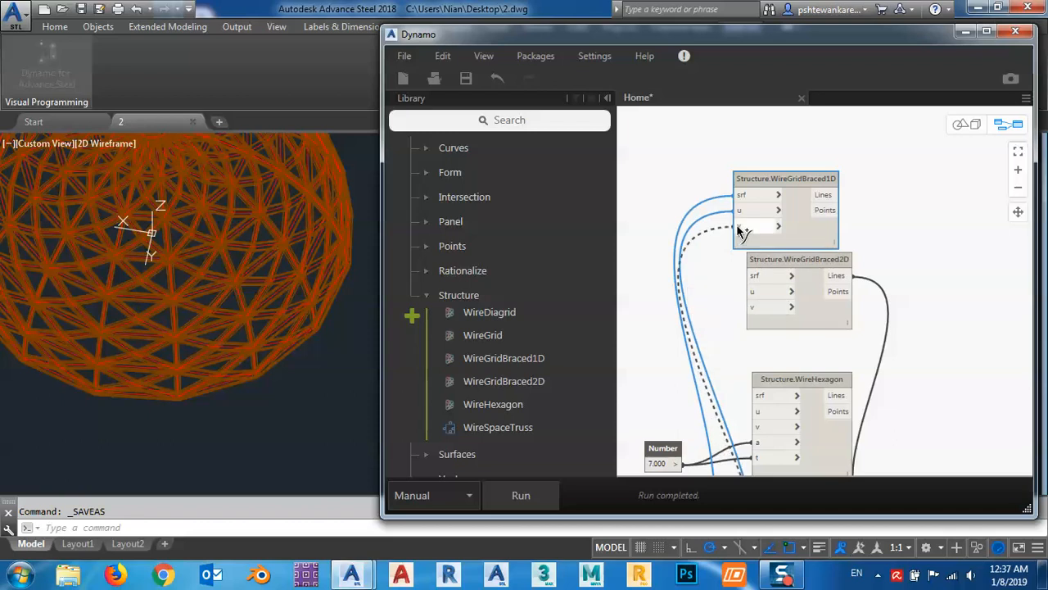
- Feed List.Create's item0 input from the Lines output of WireGridBraced1D instead of WireGridBraced2D
middle_click_drag(886, 240, 859, 195)
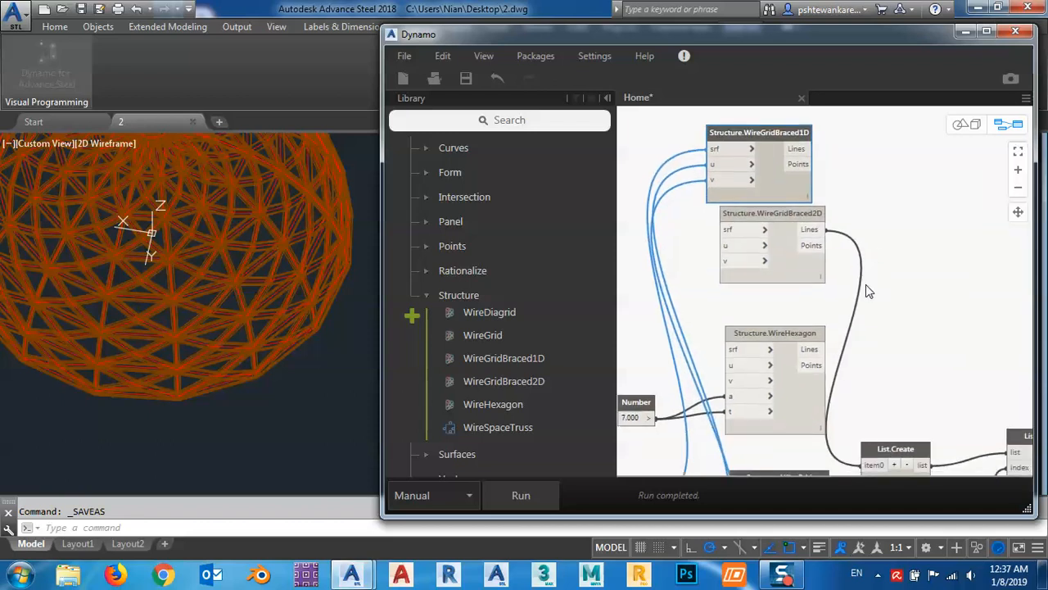
left_click(866, 462)
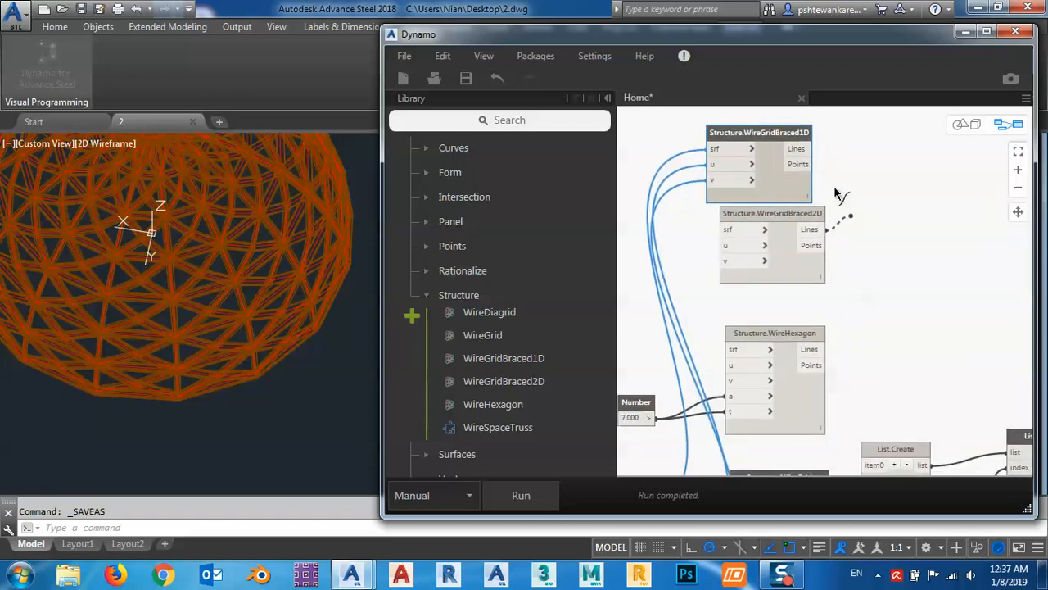
left_click(799, 149)
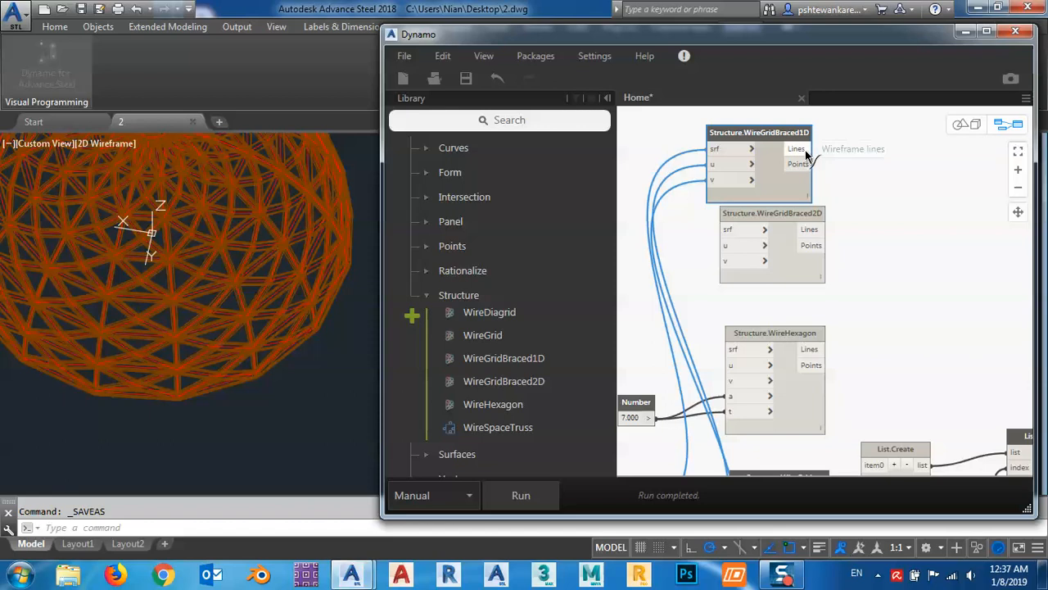
left_click(866, 465)
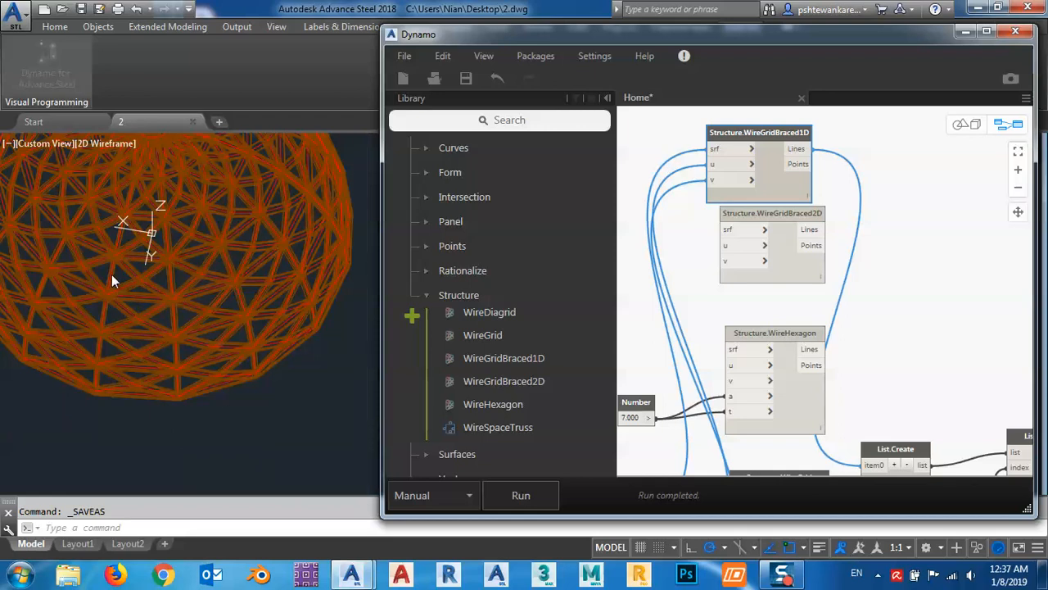
- Check the 1D-braced dome from another angle and save a copy of the drawing to the Desktop as 3
scroll(171, 297, "down", 3)
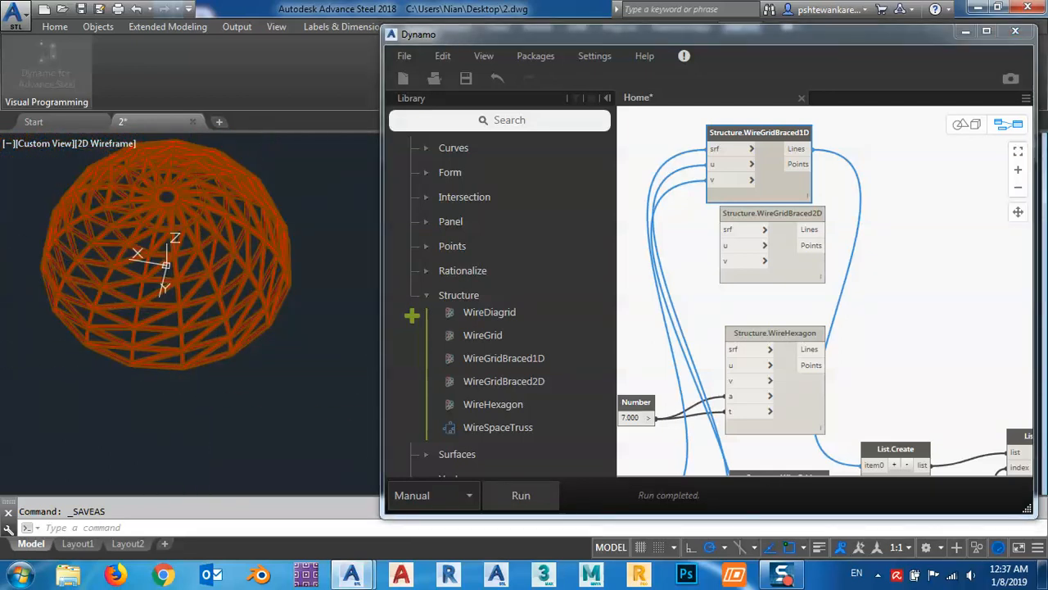
middle_click_drag(184, 343, 191, 407, "shift")
middle_click_drag(251, 426, 223, 345, "shift")
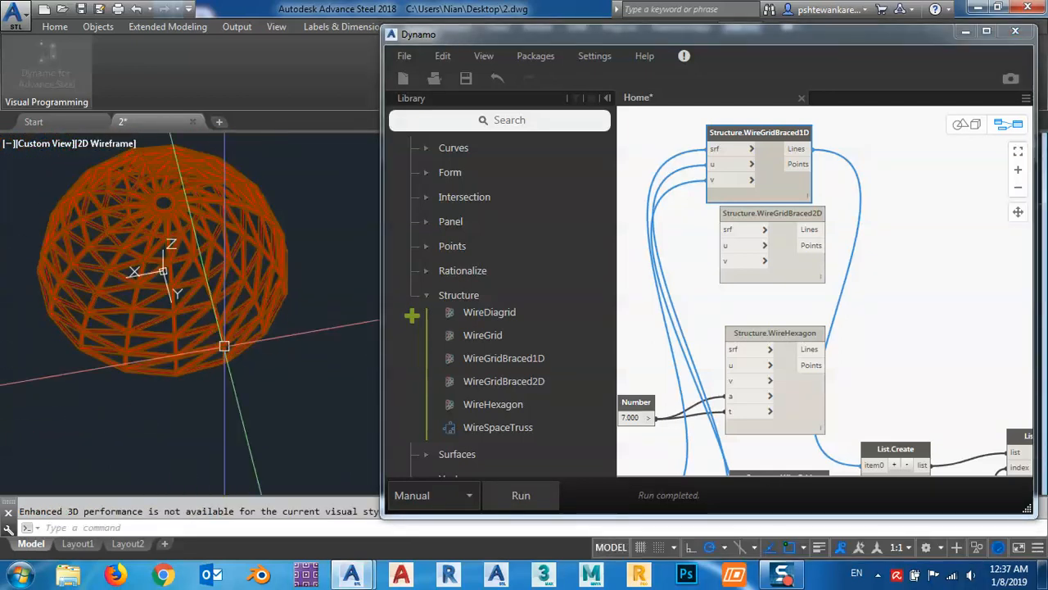
left_click(99, 9)
type("3")
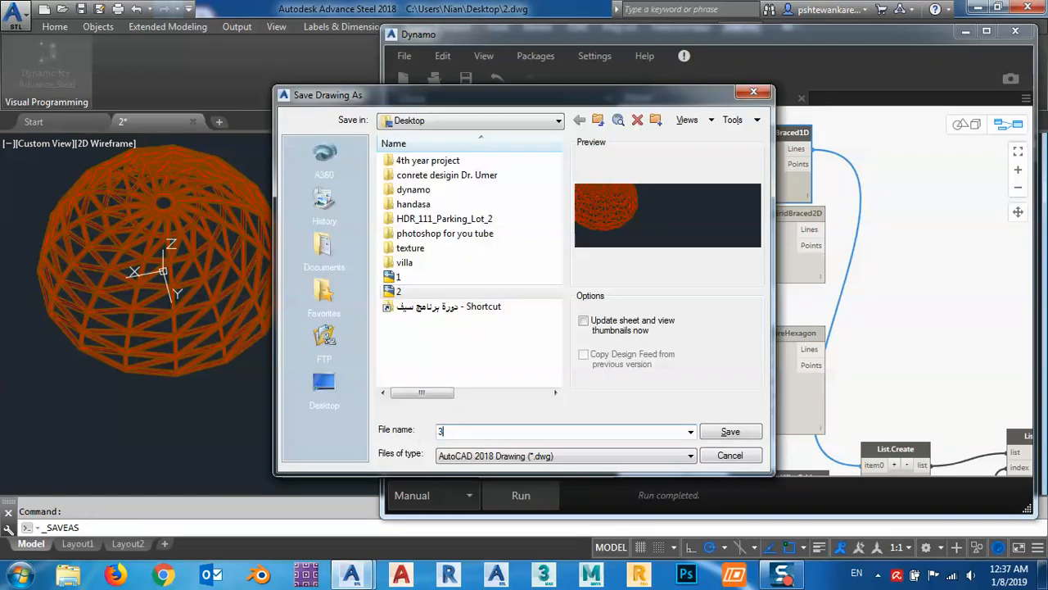
left_click(728, 434)
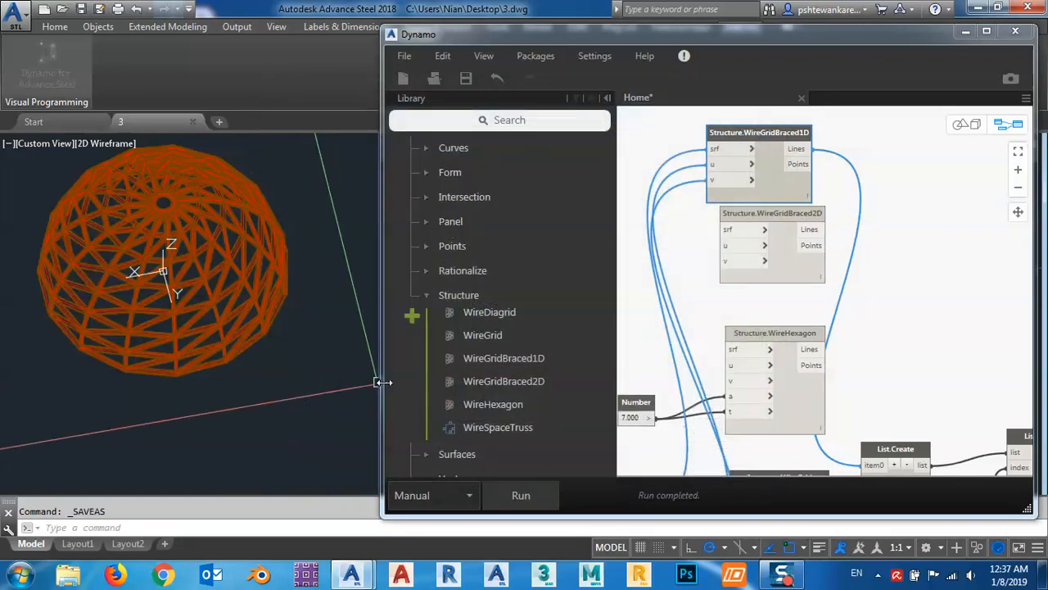
- Add a WireSpaceTruss structure node to the graph and move List.Create higher to make room around the wire grid nodes
left_click(504, 429)
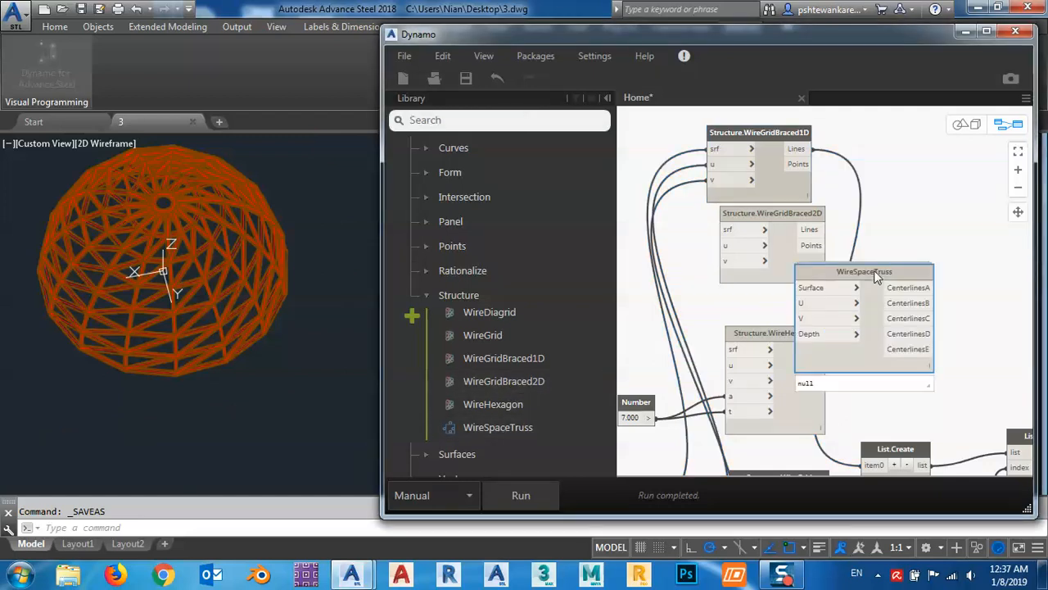
left_click_drag(874, 270, 959, 154)
middle_click_drag(864, 366, 795, 423)
left_click_drag(875, 246, 857, 197)
scroll(853, 246, "down", 3)
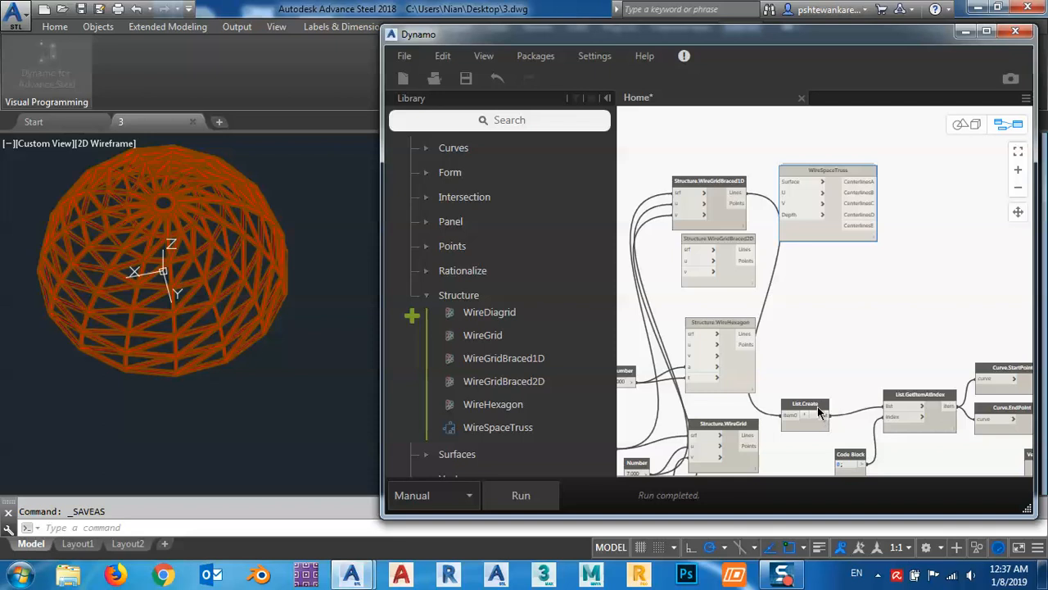
left_click_drag(818, 403, 867, 314)
middle_click_drag(833, 226, 837, 239)
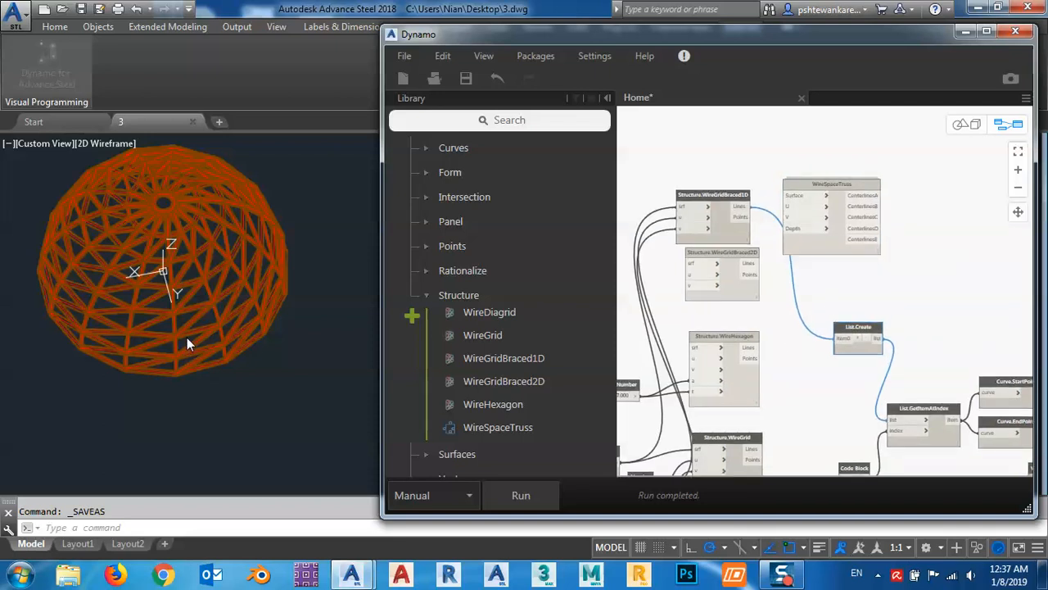
- Place the WireSpaceTruss node directly above the WireGridBraced1D node, leaving a gap between them
left_click_drag(833, 199, 834, 172)
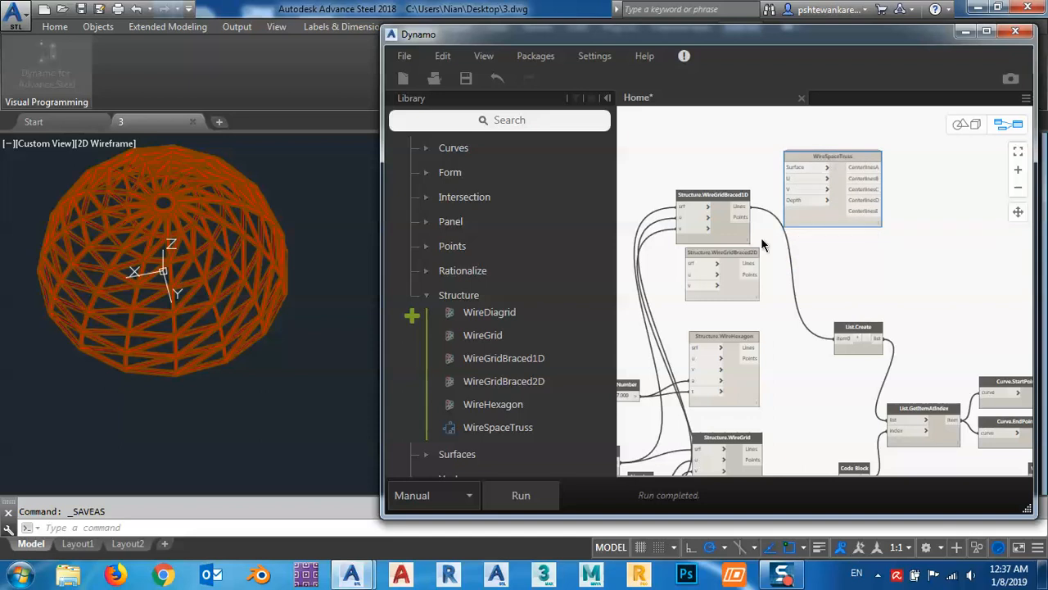
middle_click_drag(761, 237, 808, 284)
scroll(831, 233, "up", 2)
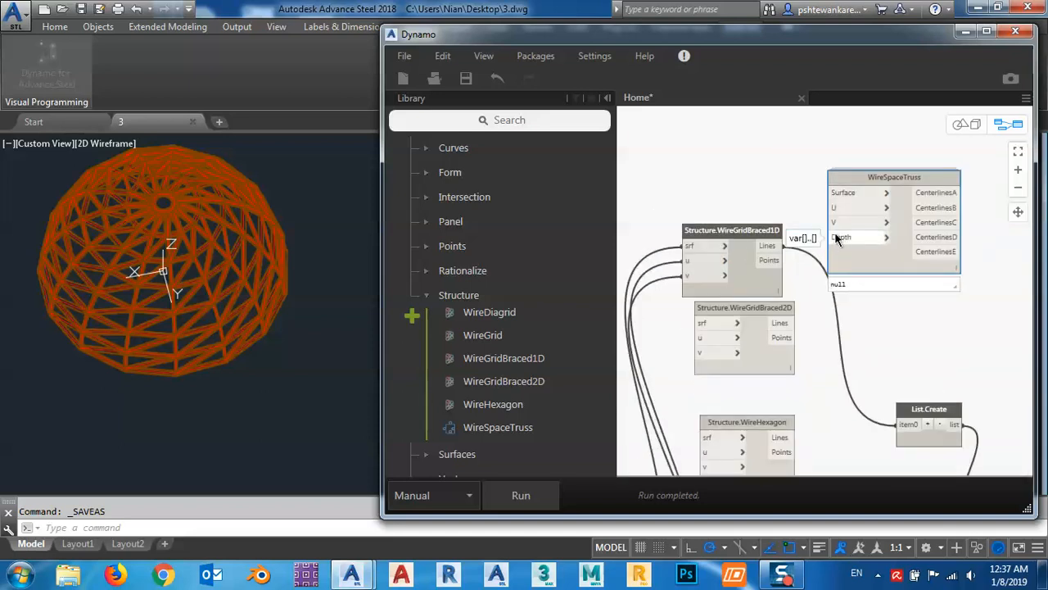
left_click_drag(857, 180, 693, 108)
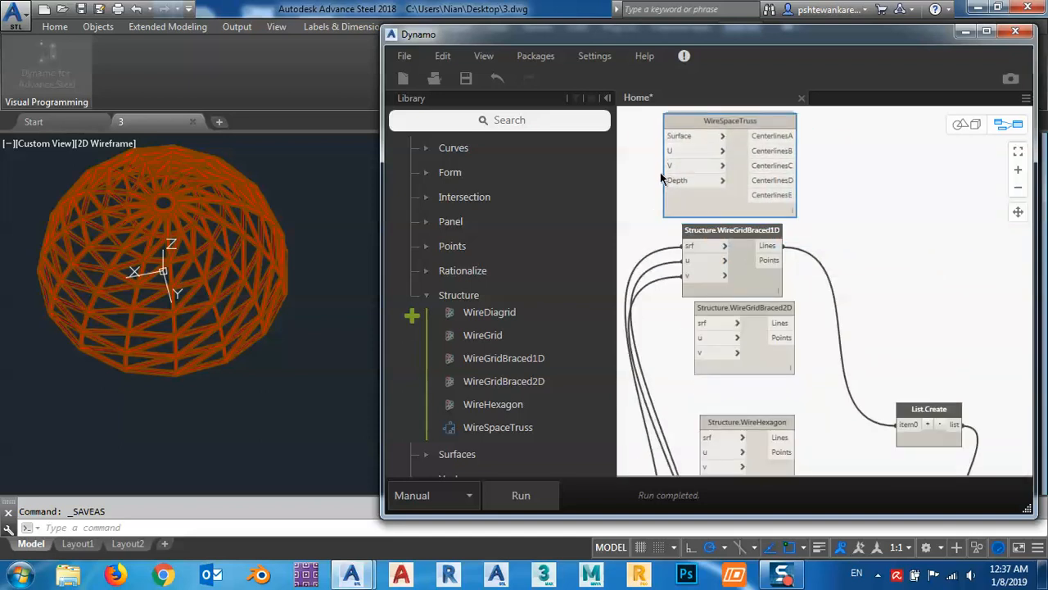
middle_click_drag(691, 134, 760, 180)
left_click_drag(780, 168, 794, 143)
- Move the srf, u and v connections from WireGridBraced1D to the Surface, U and V inputs of WireSpaceTruss
left_click(759, 297)
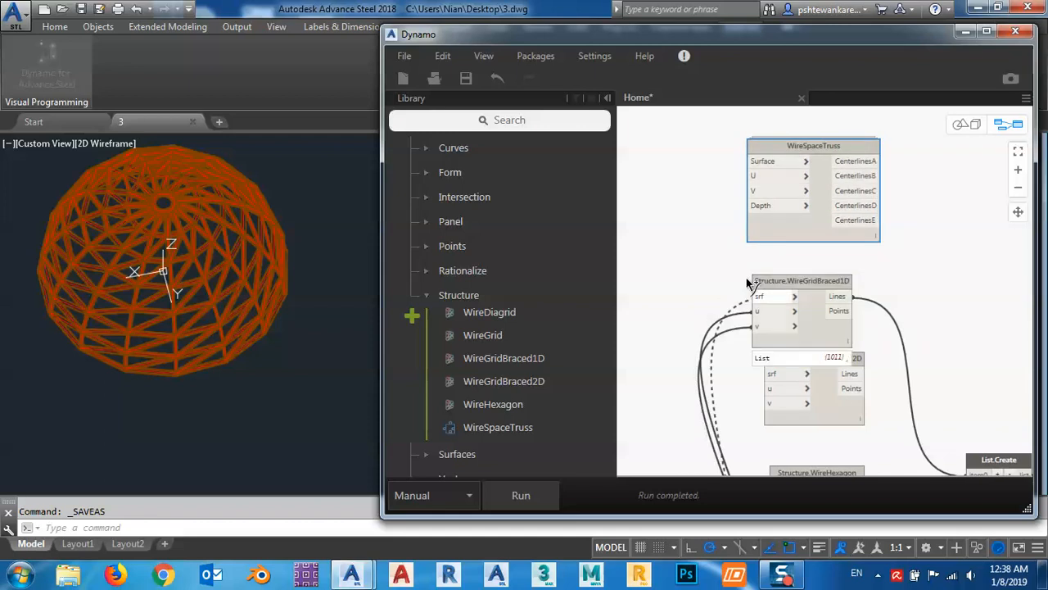
left_click(748, 162)
left_click(759, 312)
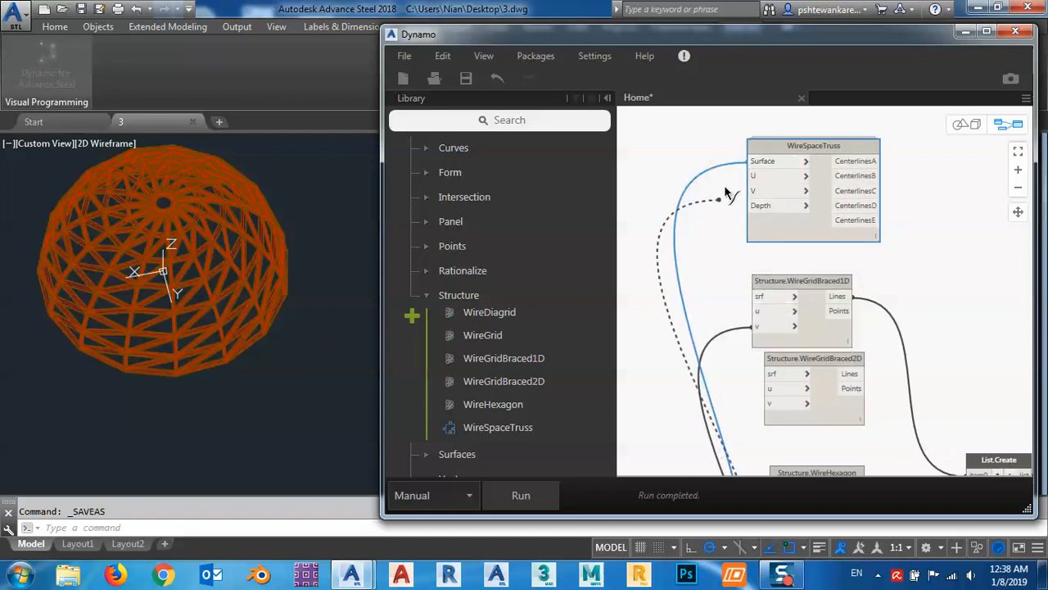
left_click(751, 176)
left_click(755, 325)
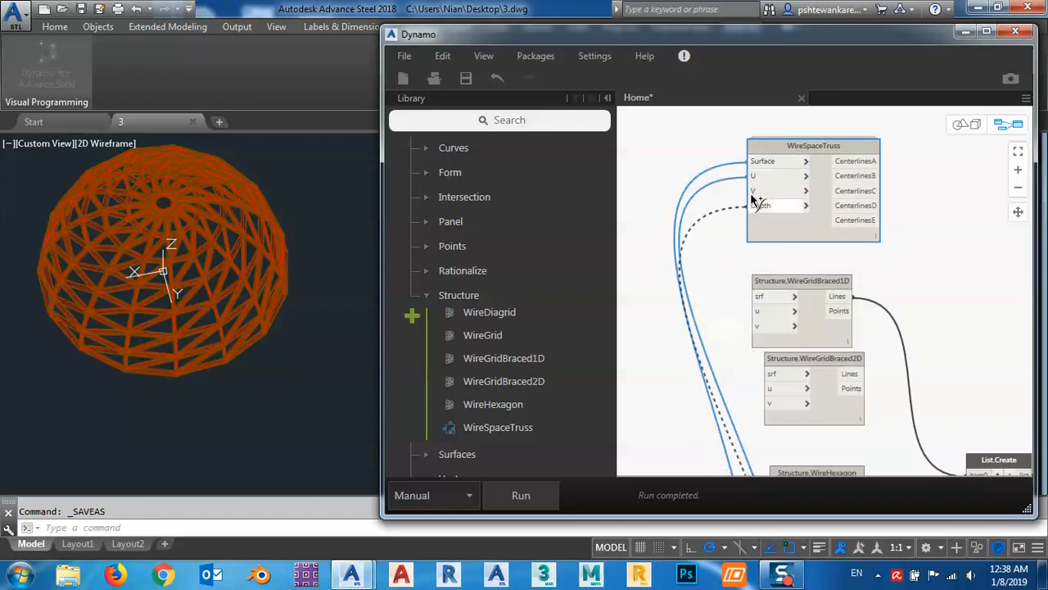
left_click(754, 191)
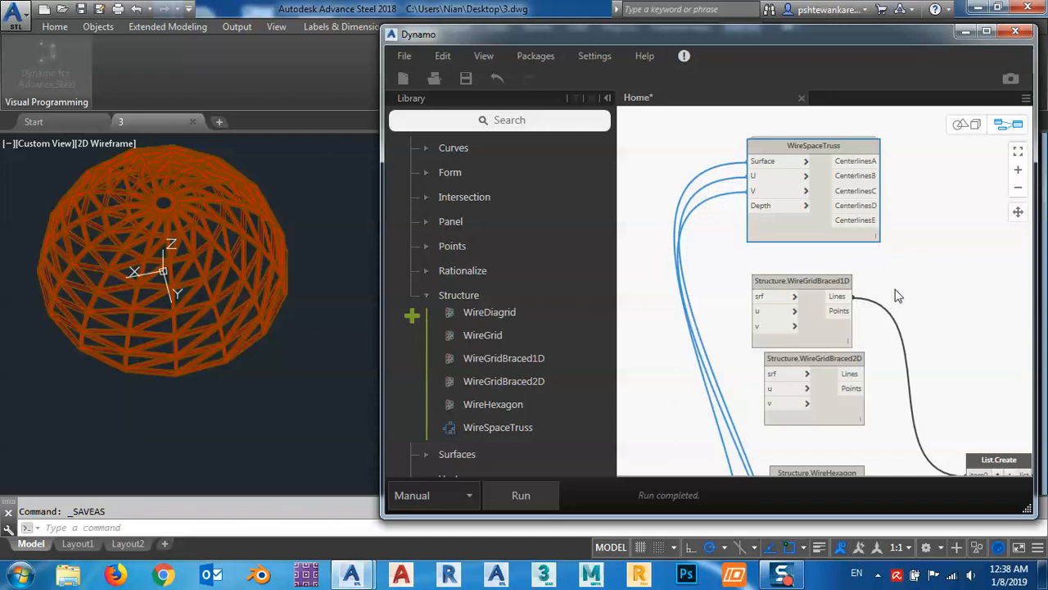
- Move the List.Create node up so it sits beside the braced grid nodes
middle_click_drag(922, 292, 804, 256)
middle_click_drag(854, 398, 849, 357)
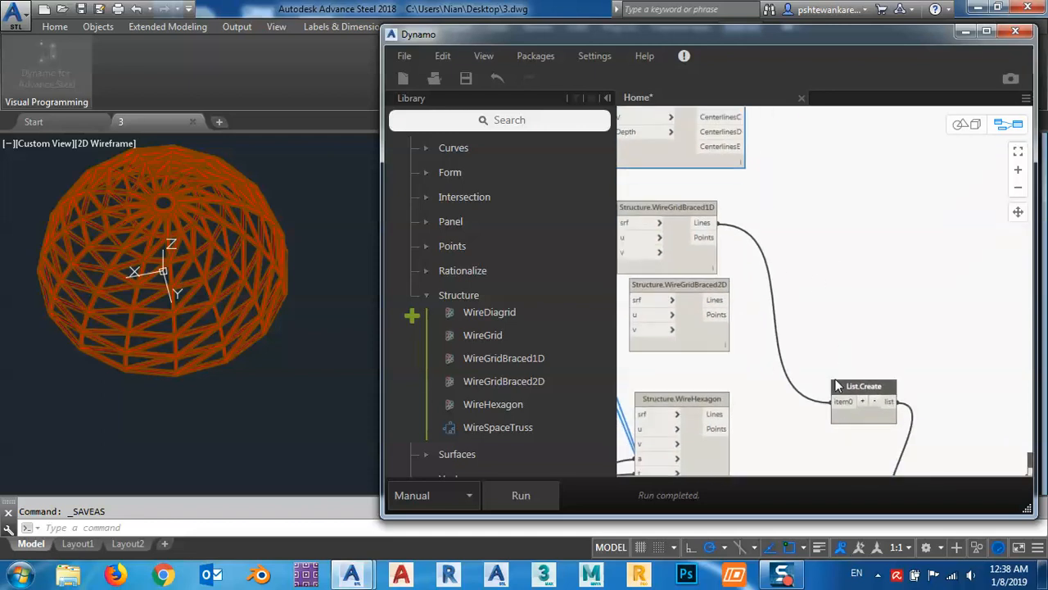
left_click_drag(847, 391, 885, 265)
middle_click_drag(811, 262, 786, 392)
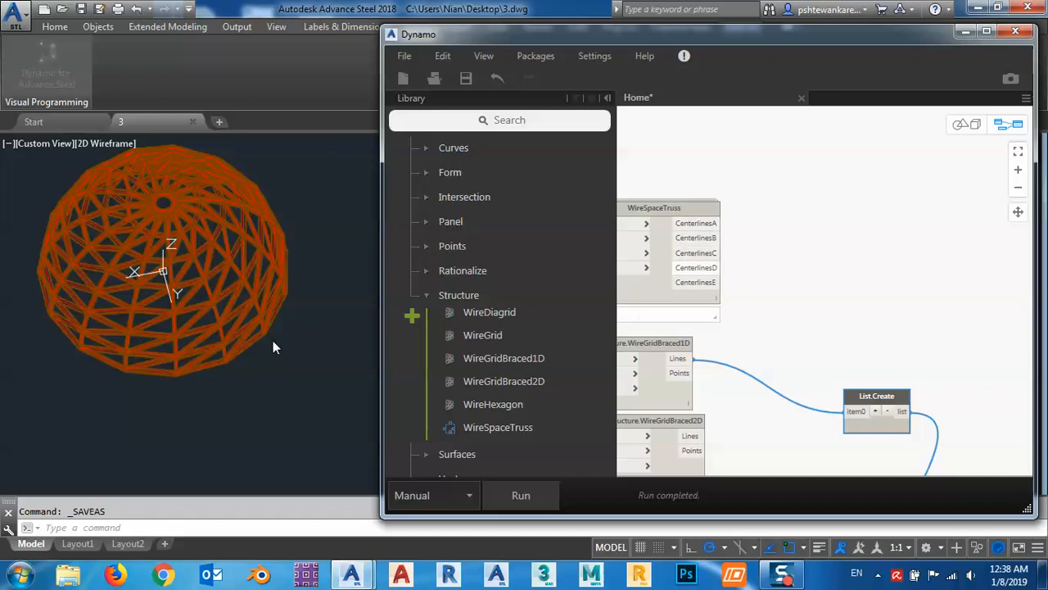
- Duplicate the Number node that feeds the a and t inputs of WireHexagon
middle_click_drag(803, 321, 815, 248)
scroll(770, 243, "down", 5)
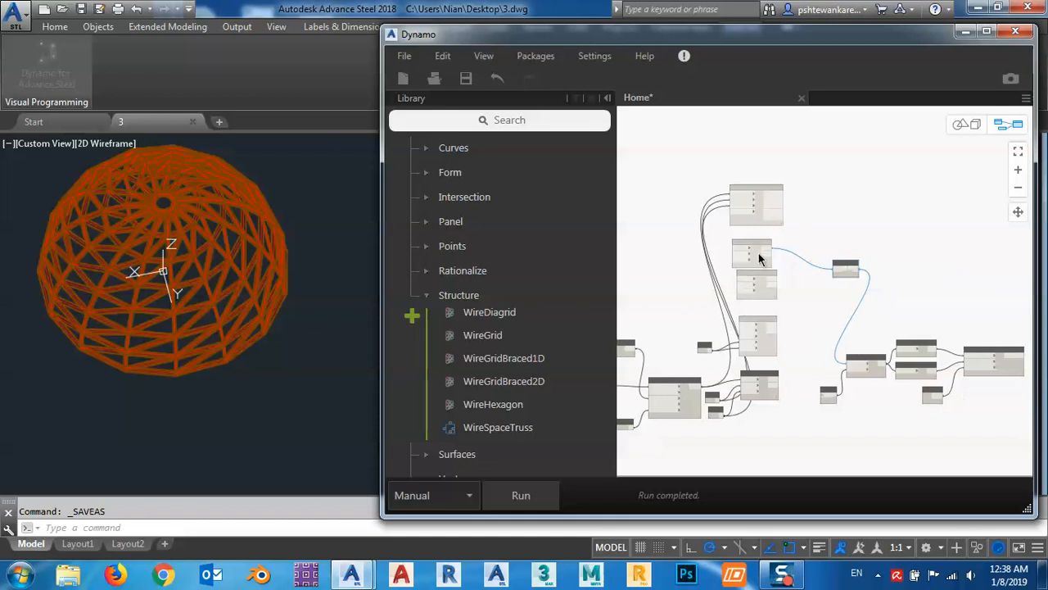
scroll(741, 211, "up", 8)
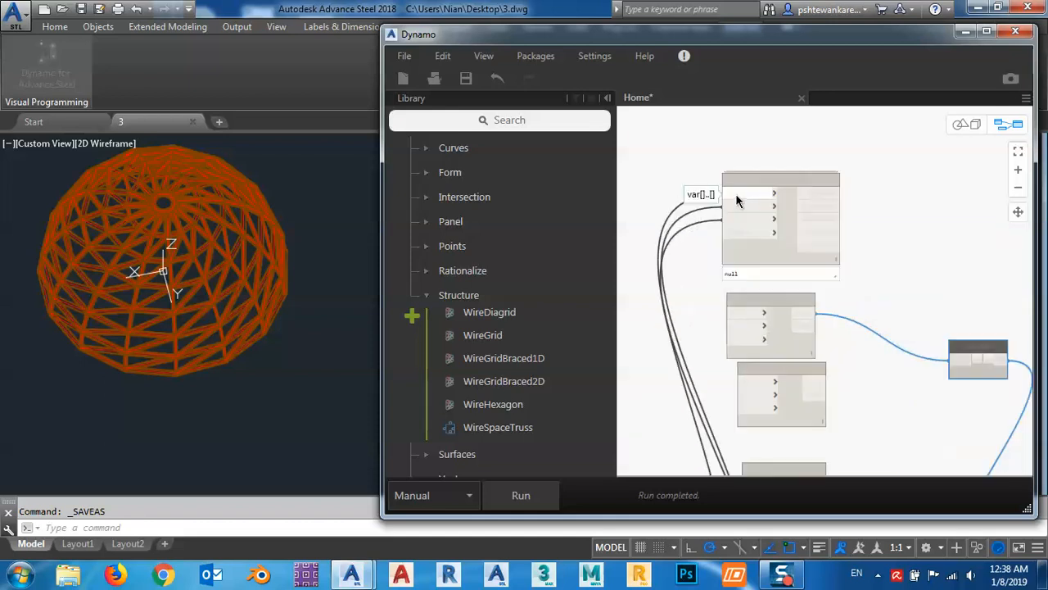
scroll(749, 344, "down", 4)
scroll(725, 340, "up", 6)
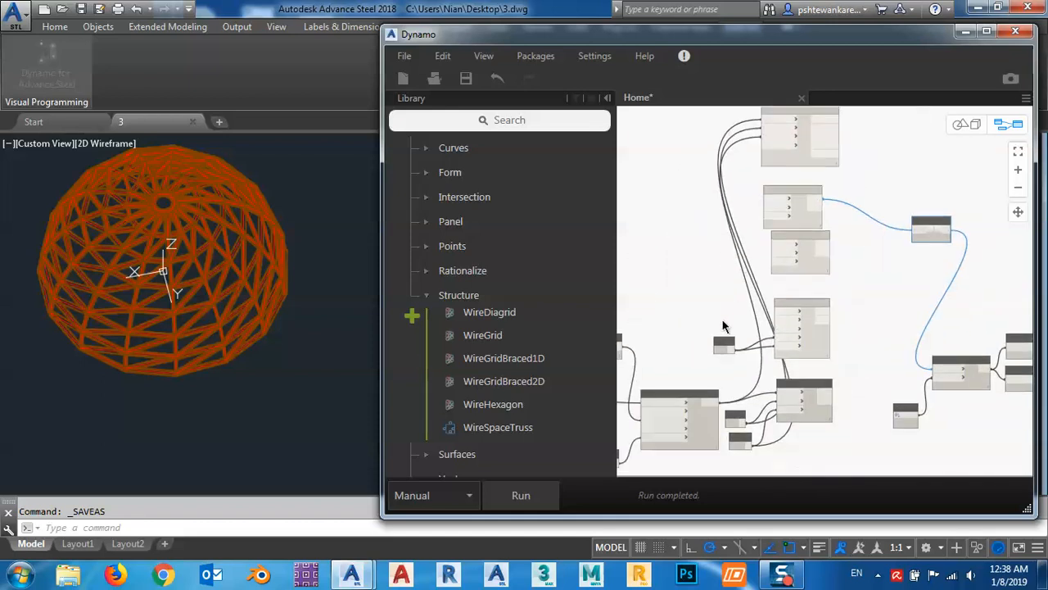
left_click(723, 341)
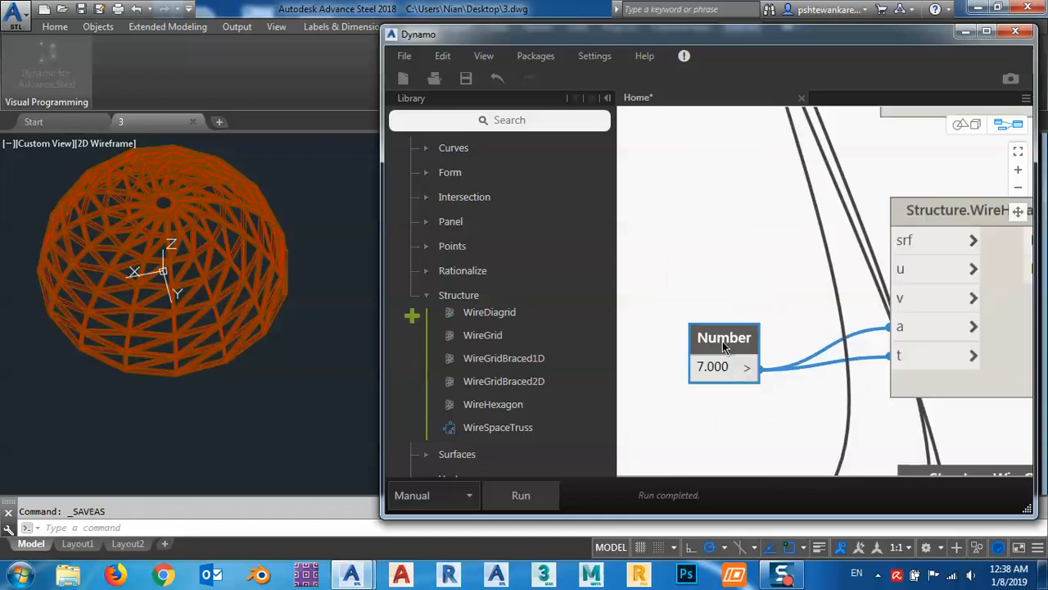
key("ctrl+c")
key("ctrl+v")
scroll(749, 262, "down", 5)
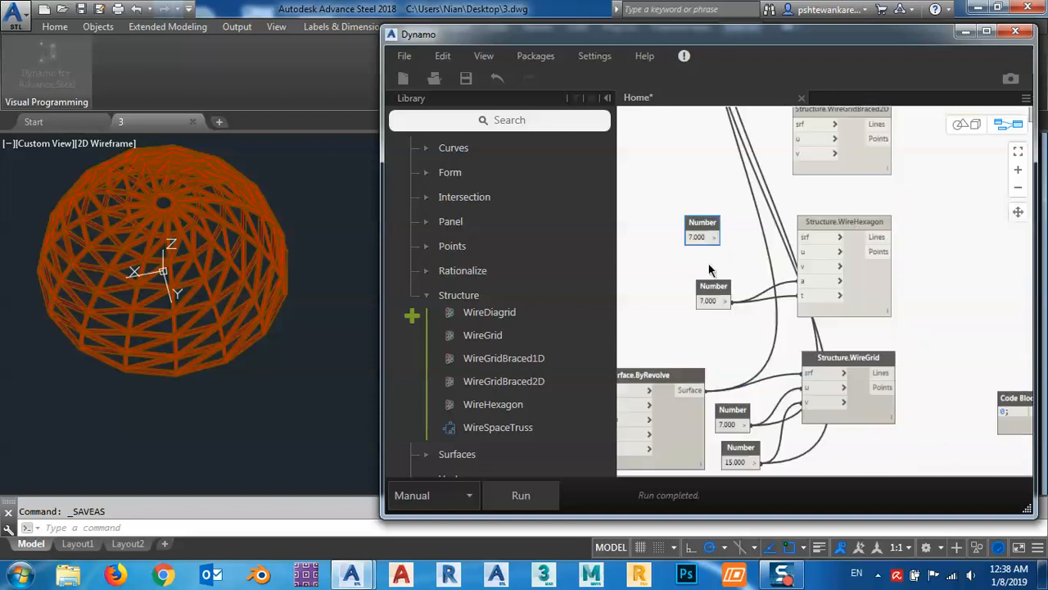
- Place the duplicated Number node beside the Depth input of WireSpaceTruss
scroll(734, 453, "up", 3)
left_click_drag(724, 395, 763, 152)
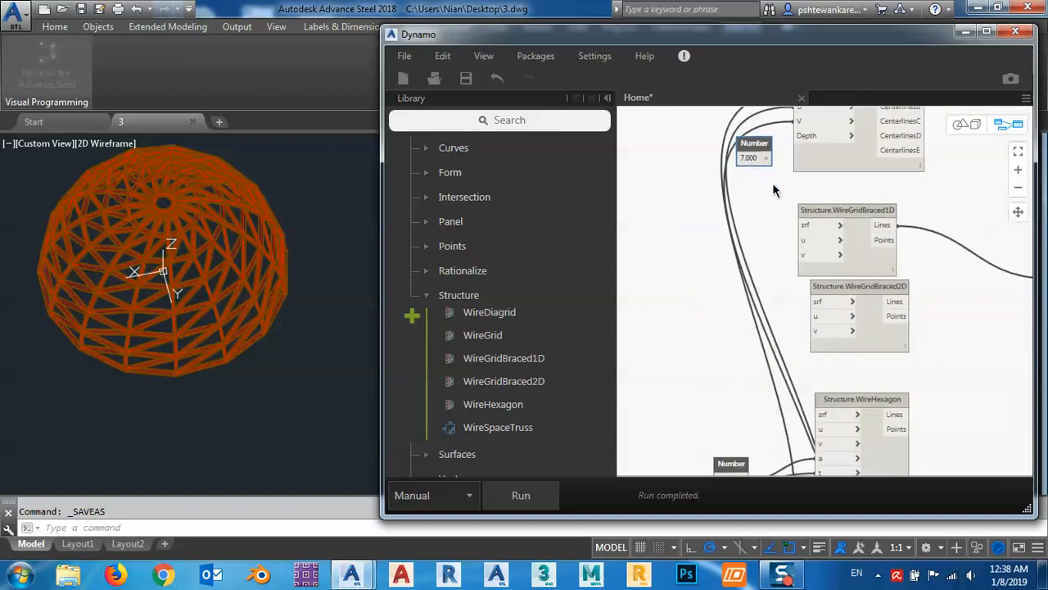
scroll(772, 182, "up", 3)
scroll(774, 198, "up", 3)
middle_click_drag(774, 249, 754, 393)
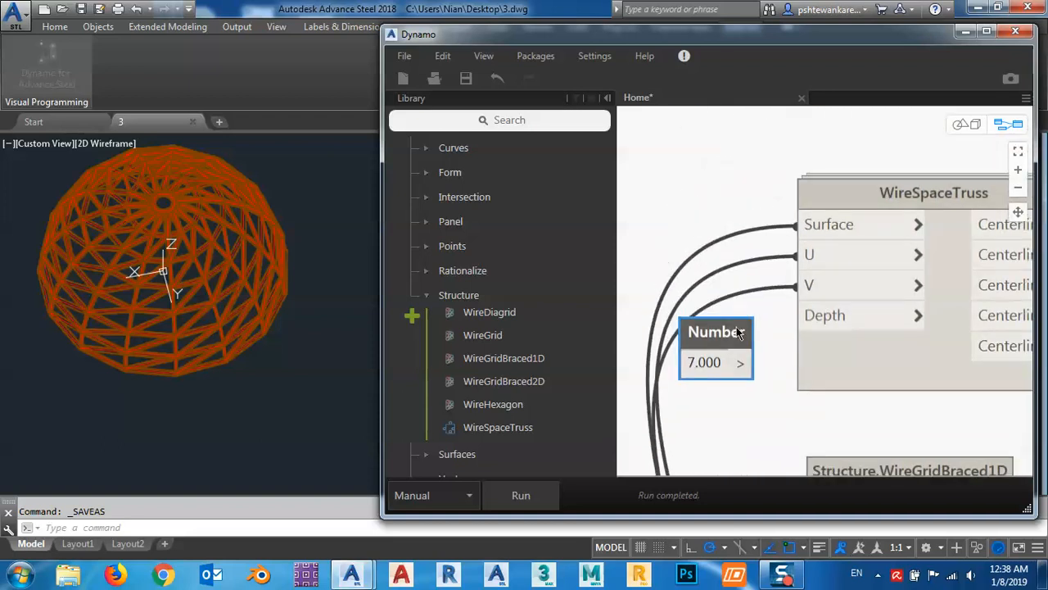
left_click_drag(739, 330, 721, 326)
- Set the duplicated Number node to 500 and connect it to the Depth input of WireSpaceTruss
double_click(692, 360)
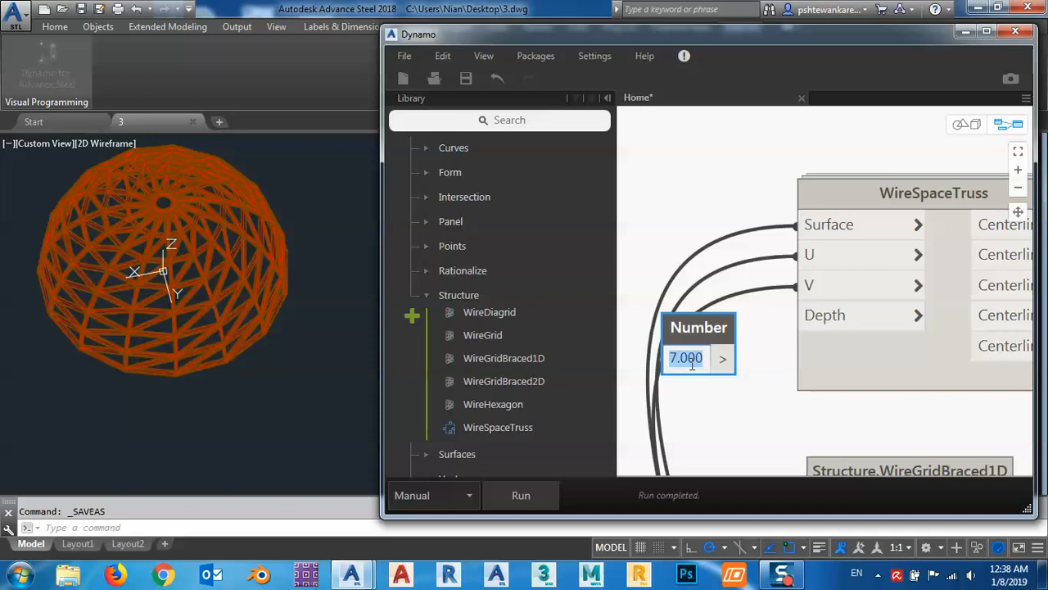
type("5")
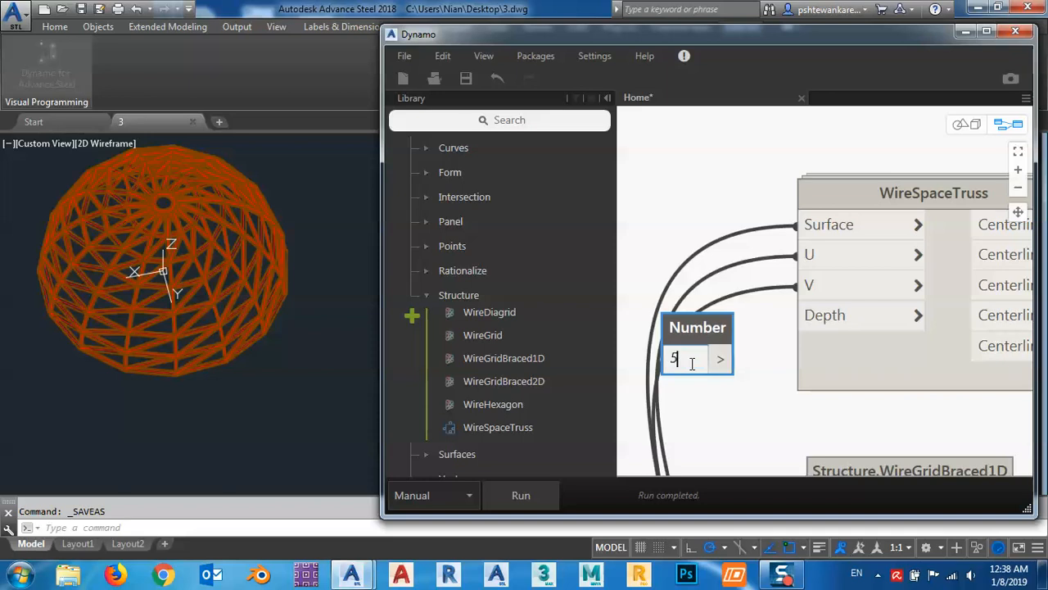
left_click(717, 404)
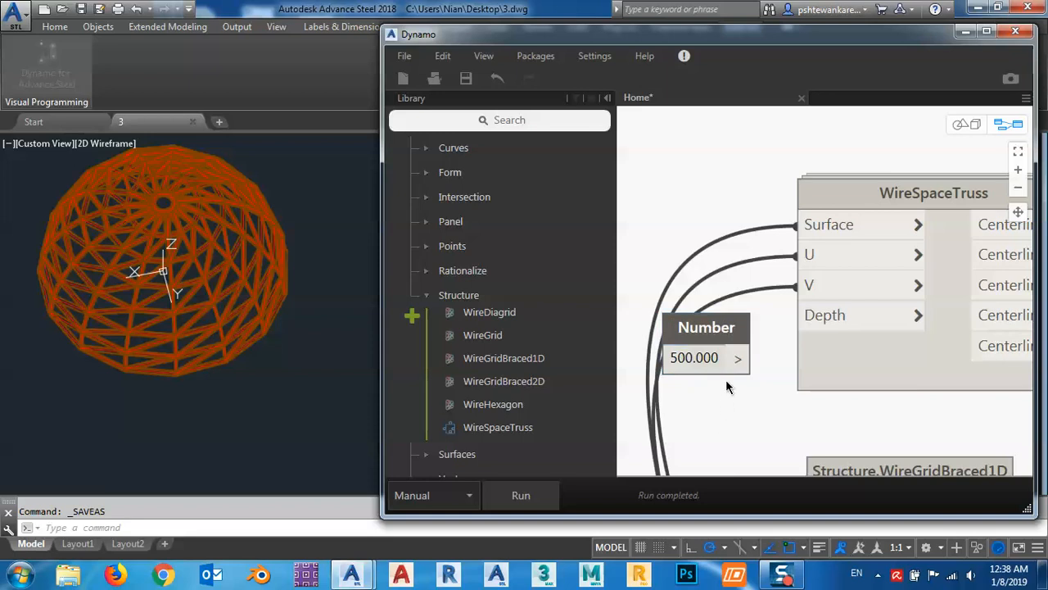
left_click_drag(738, 361, 800, 315)
- Move List.Create next to the WireSpaceTruss outputs and extend it to five inputs, item0 to item4
scroll(881, 282, "down", 3)
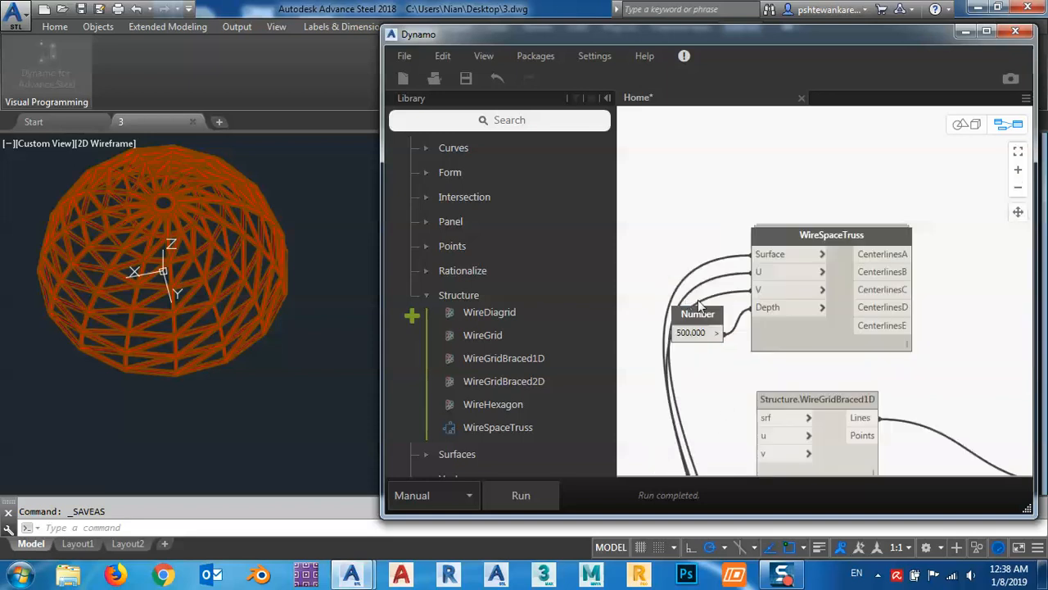
left_click_drag(910, 333, 850, 210)
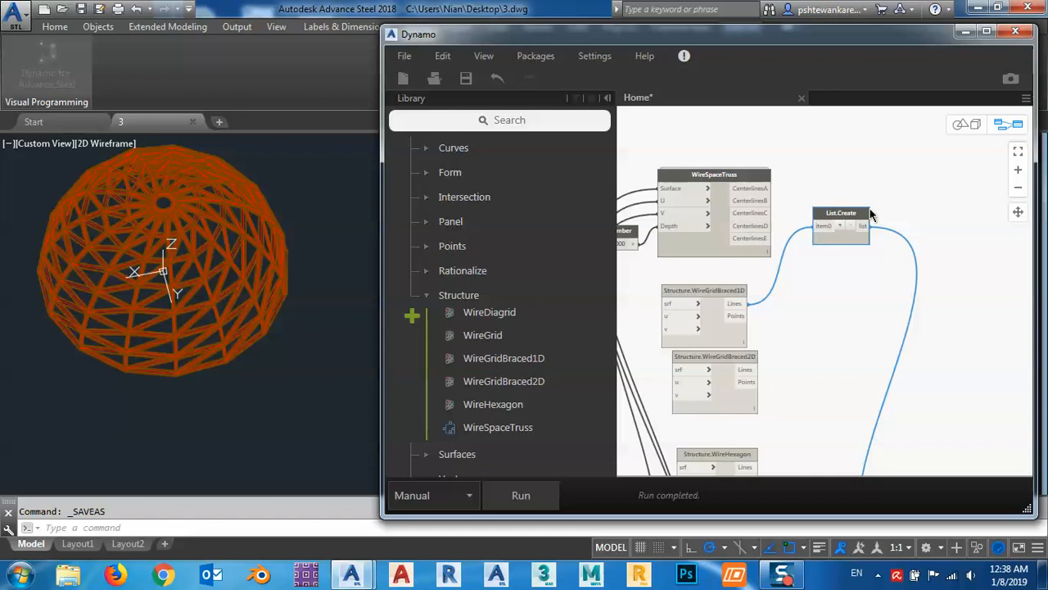
scroll(869, 213, "up", 2)
left_click(823, 234)
left_click(823, 234)
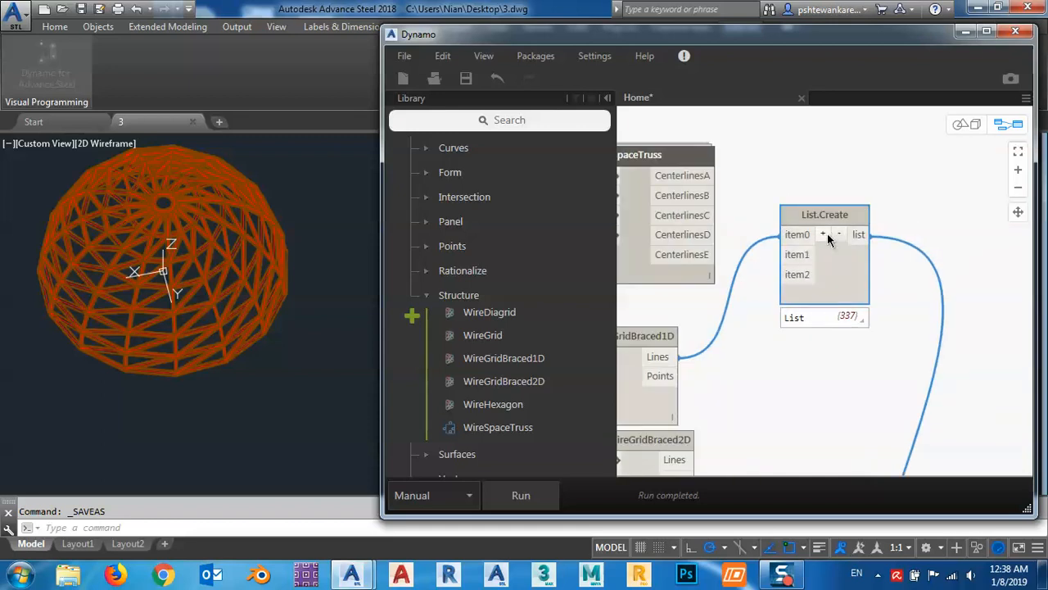
left_click(824, 235)
left_click(823, 234)
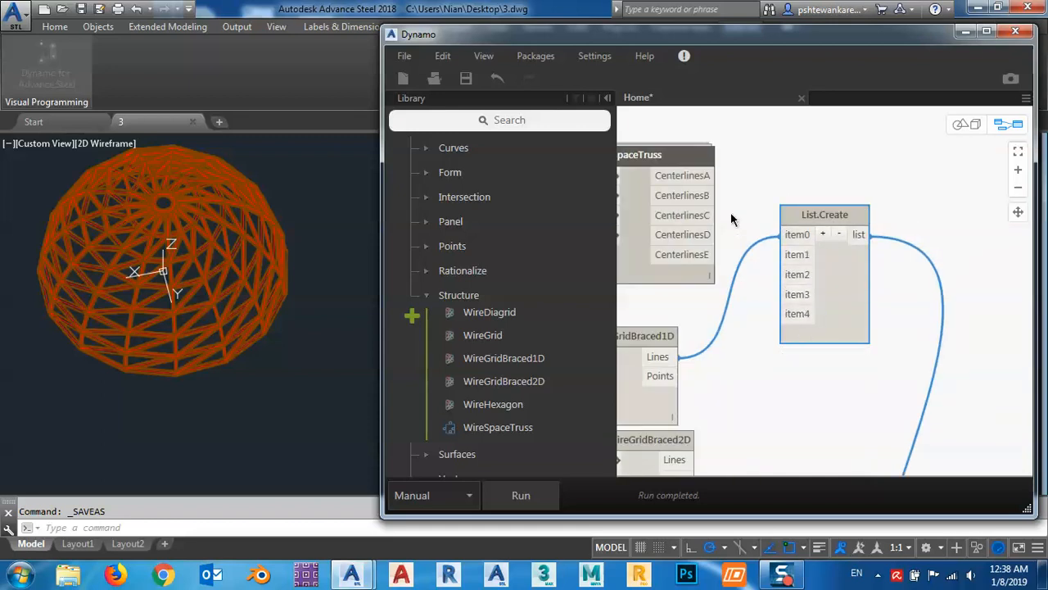
- Connect the WireSpaceTruss outputs CenterlinesA to CenterlinesE to item0 through item4 of List.Create, in order
middle_click_drag(730, 213, 738, 234)
left_click(708, 198)
left_click(795, 253)
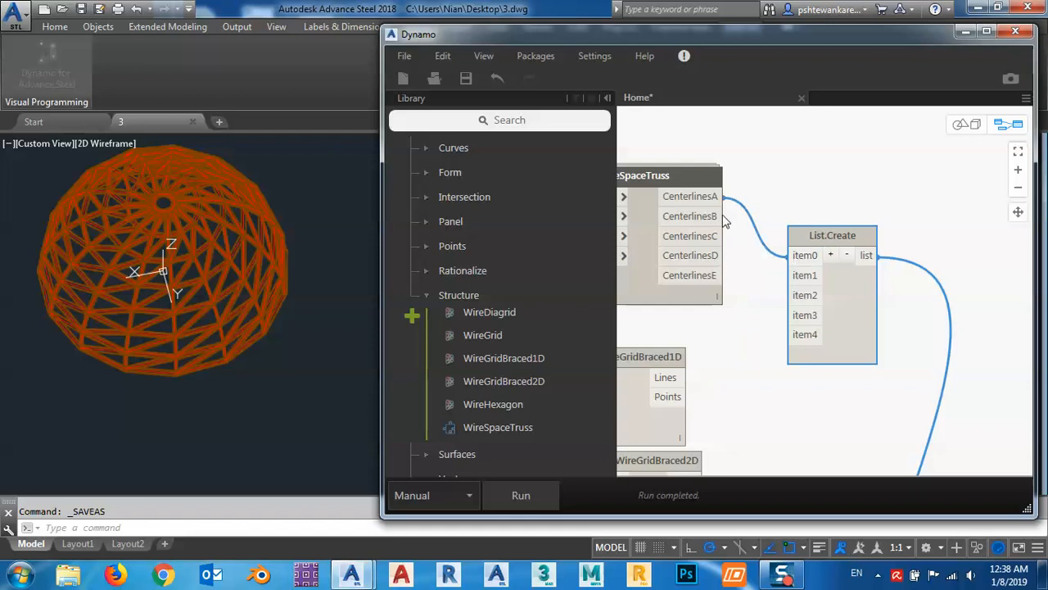
left_click(722, 217)
left_click(790, 276)
left_click(721, 236)
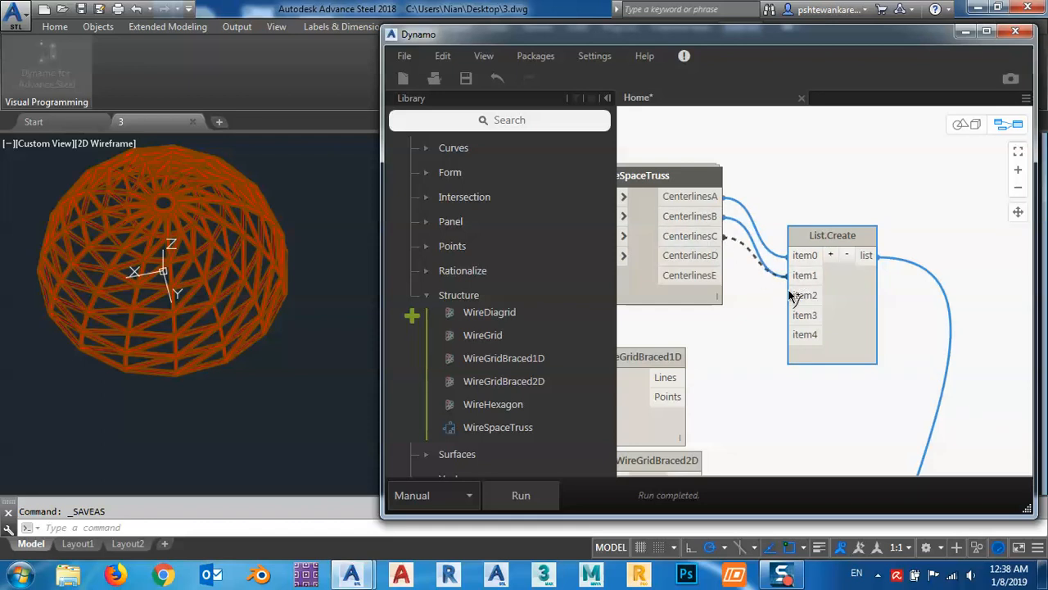
left_click(791, 296)
left_click(723, 255)
left_click(791, 316)
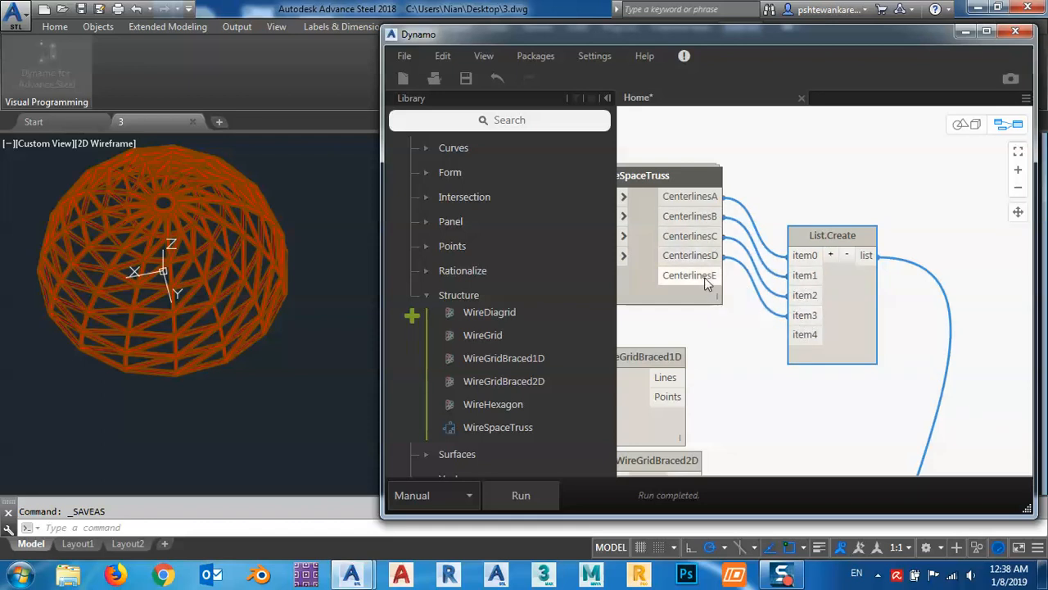
left_click(721, 276)
left_click(791, 335)
- Select the beam-creation nodes fed by List.Create as a group and move them up beside the List.Create node
middle_click_drag(897, 325, 841, 262)
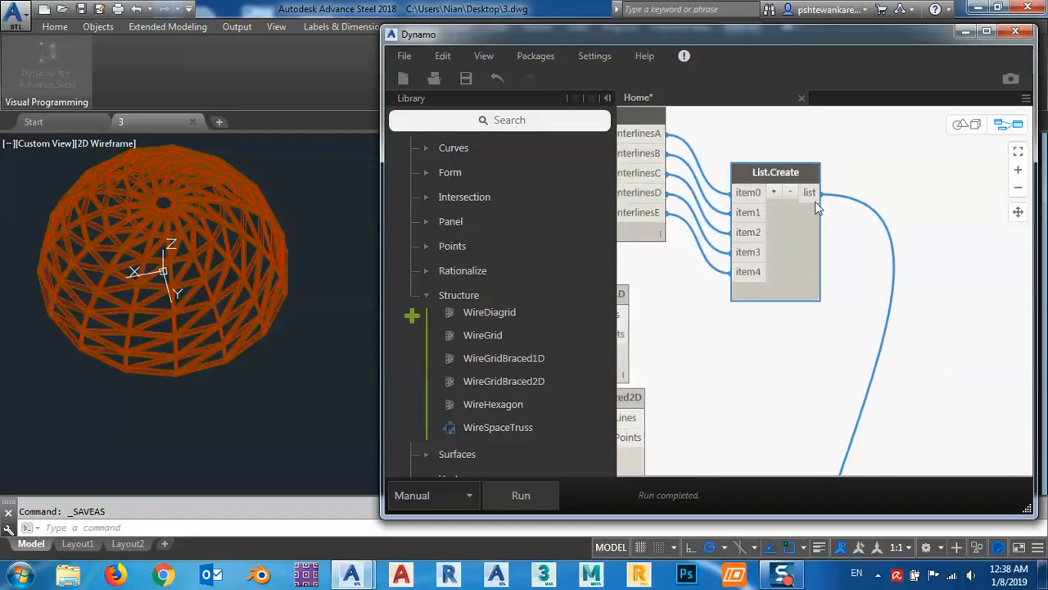
scroll(802, 197, "down", 5)
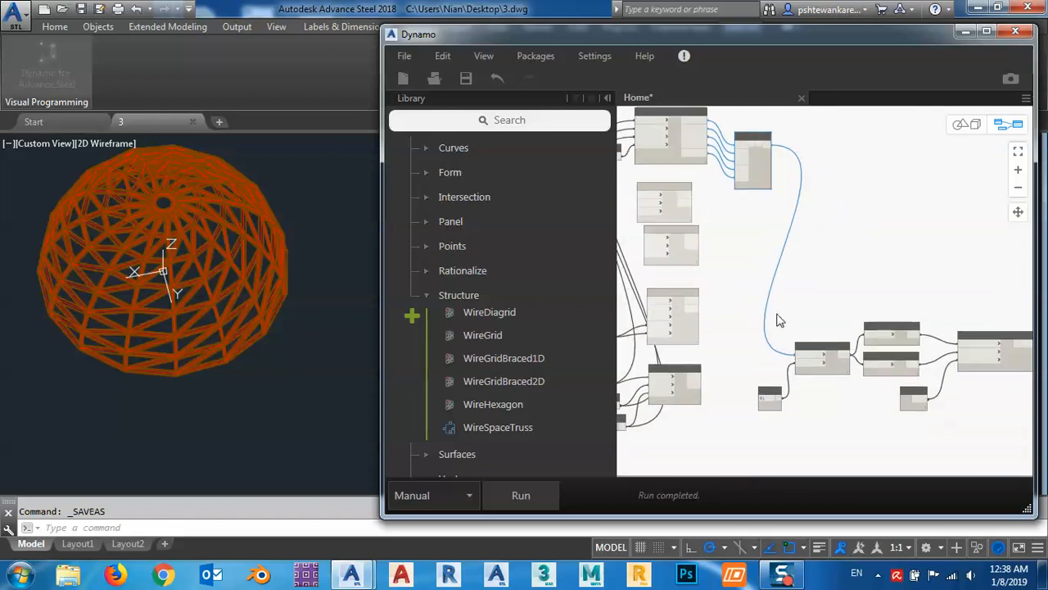
middle_click_drag(731, 343, 692, 318)
left_click_drag(993, 230, 682, 419)
left_click_drag(741, 310, 819, 143)
middle_click_drag(727, 255, 659, 457)
left_click_drag(762, 342, 756, 185)
middle_click_drag(785, 320, 872, 283)
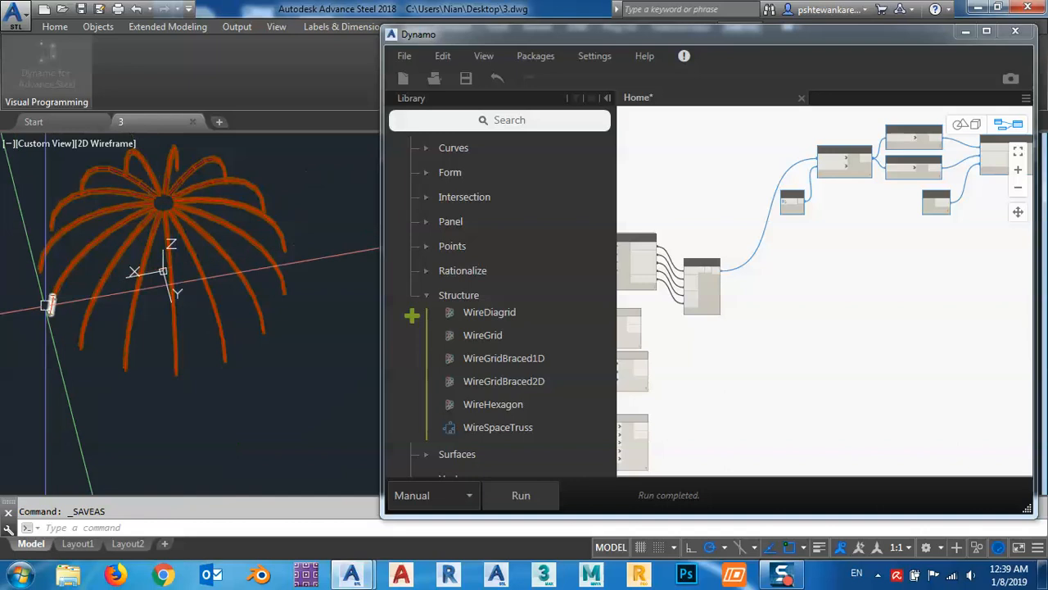
- Duplicate the beam-creation node group and place the copy directly beneath the original, still fed by List.Create
middle_click_drag(244, 415, 219, 414)
middle_click_drag(866, 395, 768, 391)
scroll(765, 391, "down", 3)
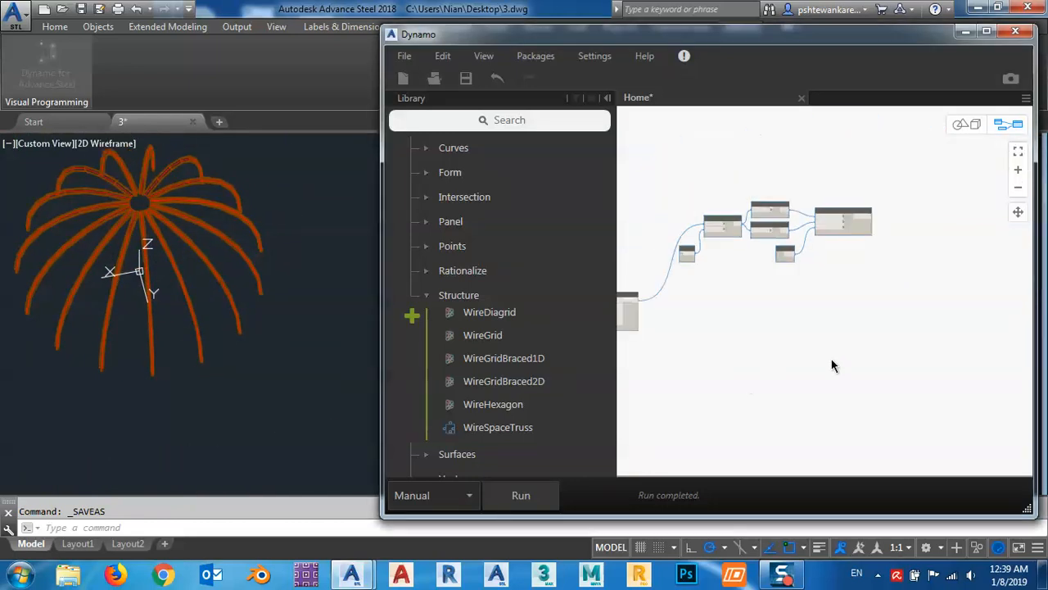
left_click_drag(910, 337, 669, 179)
key("ctrl+c")
key("ctrl+v")
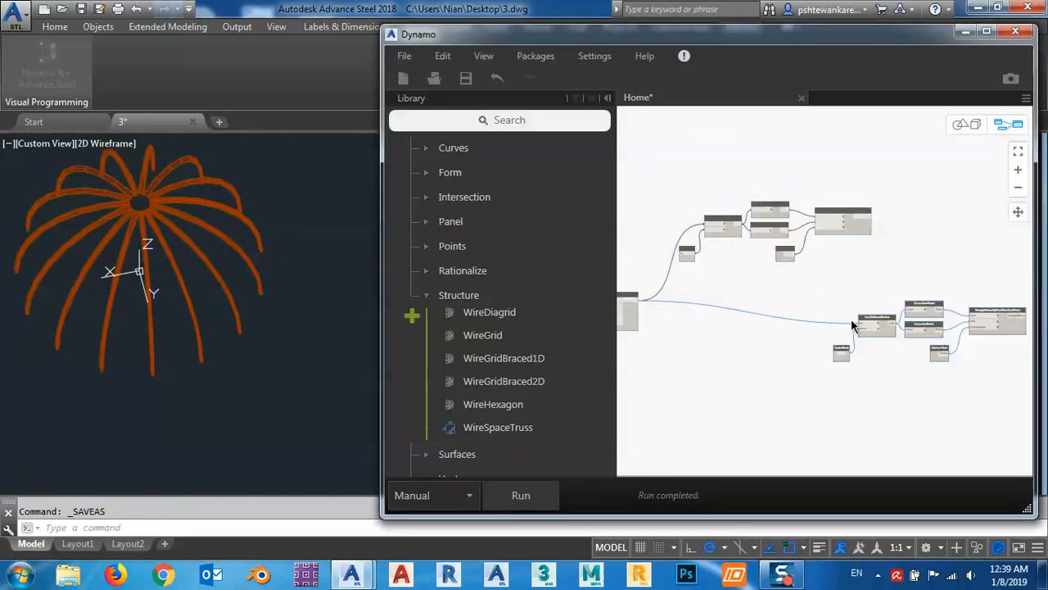
left_click_drag(879, 320, 694, 321)
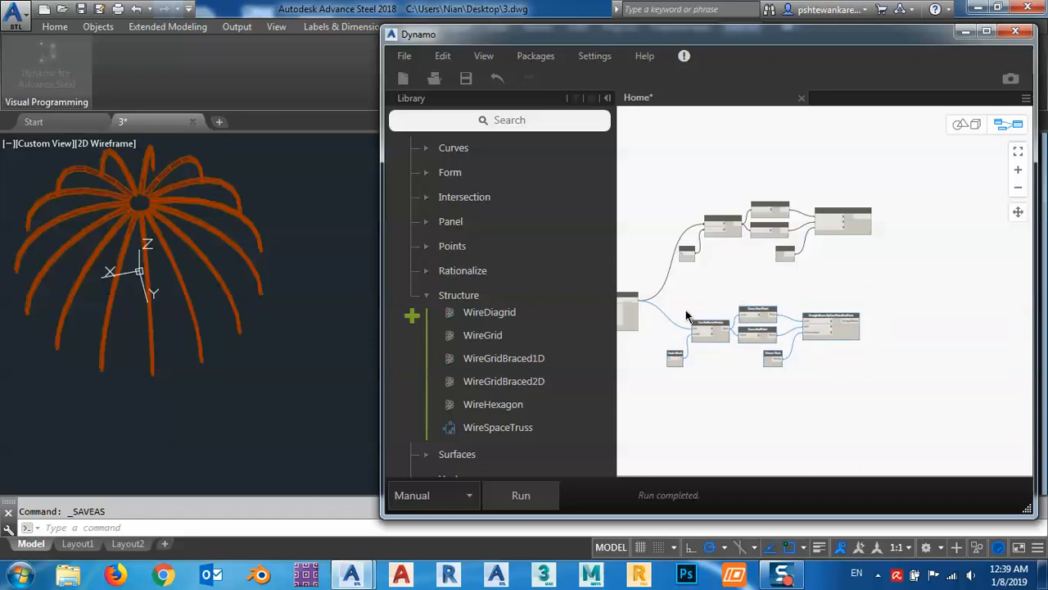
middle_click_drag(686, 316, 752, 265)
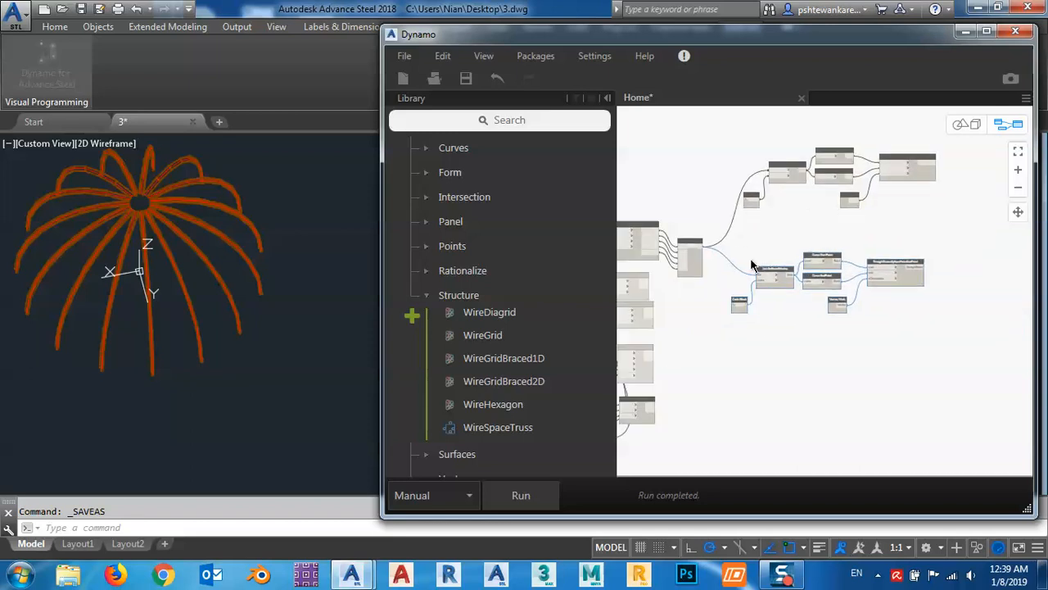
- Set the Code Block feeding the index of List.GetItemAtIndex in the second node group to 1
scroll(752, 287, "up", 3)
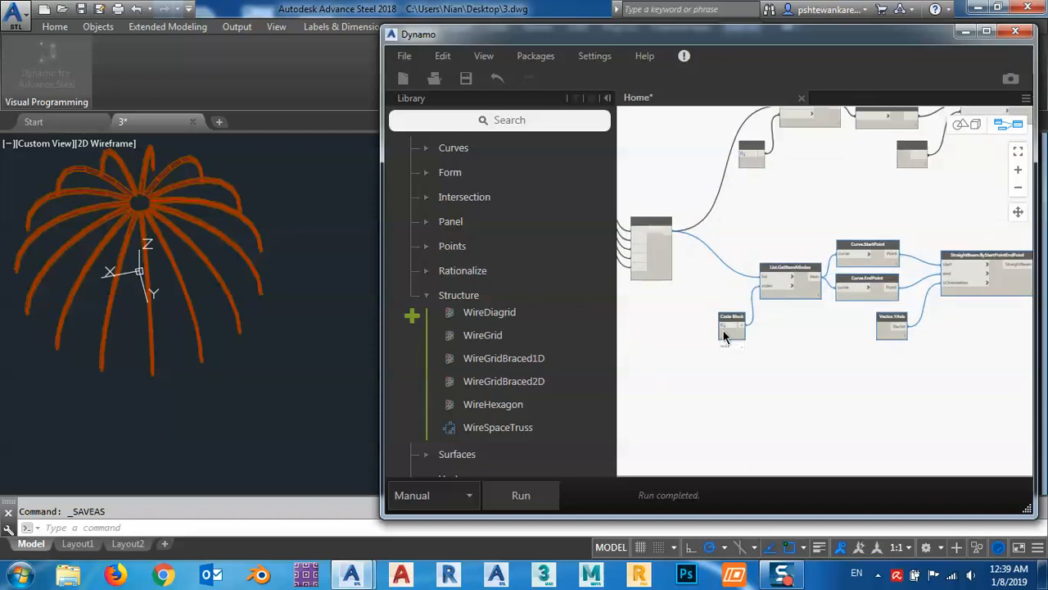
middle_click_drag(738, 259, 744, 290)
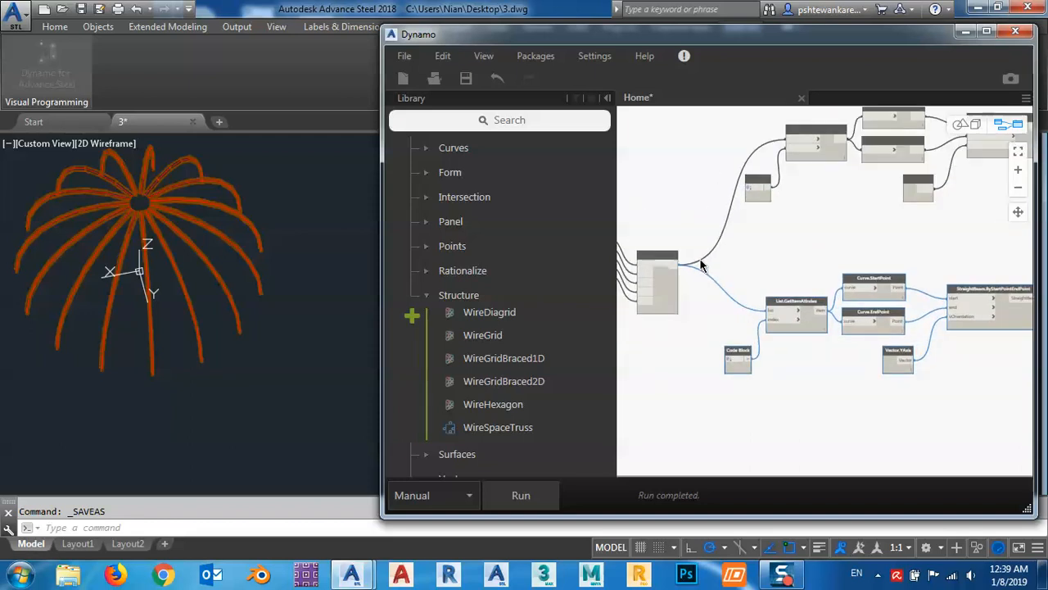
middle_click_drag(844, 262, 793, 257)
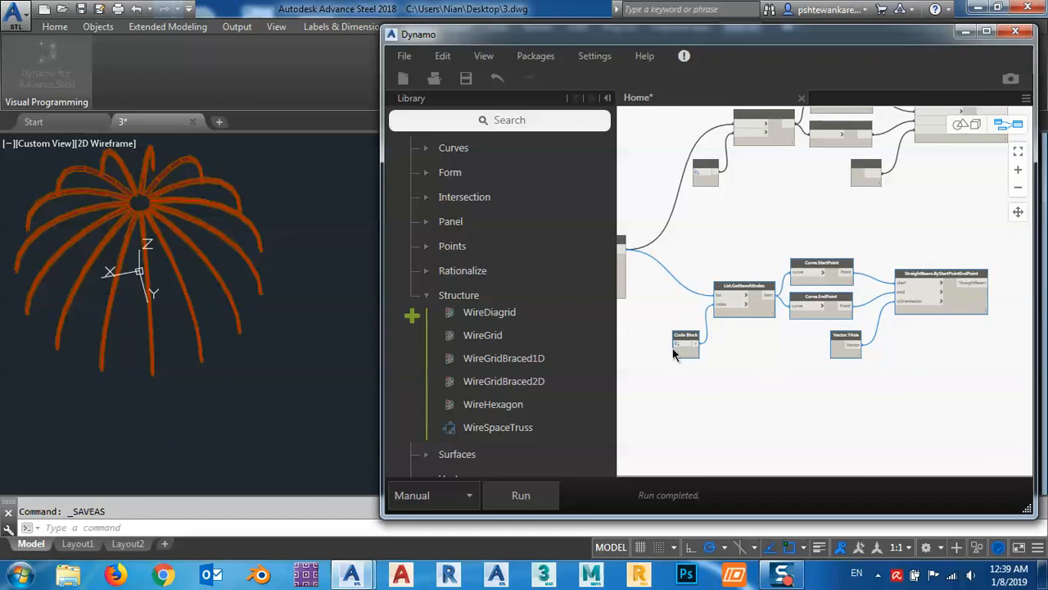
scroll(672, 348, "up", 5)
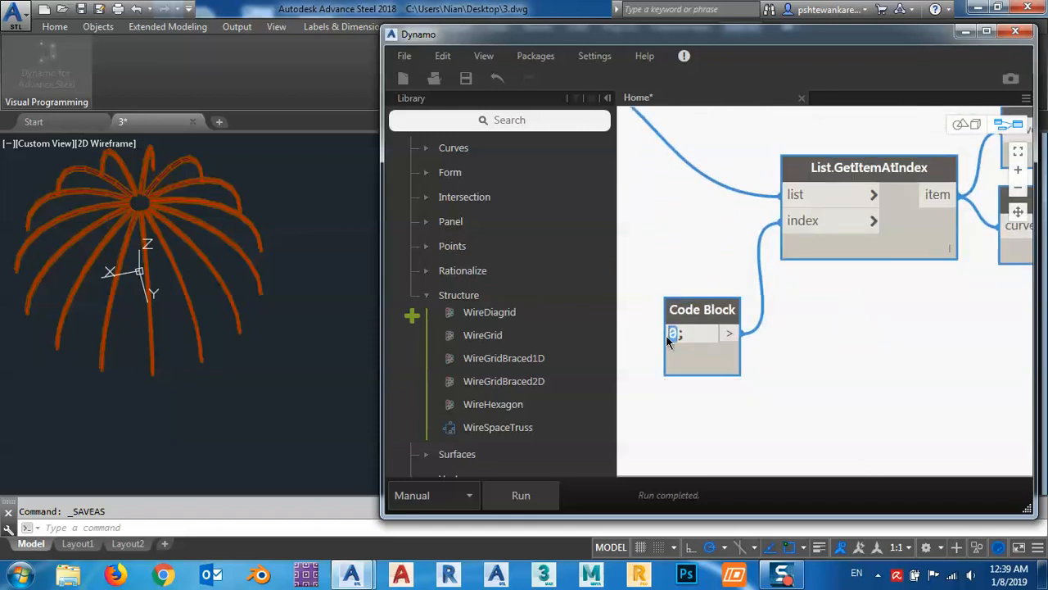
type("1")
left_click(802, 388)
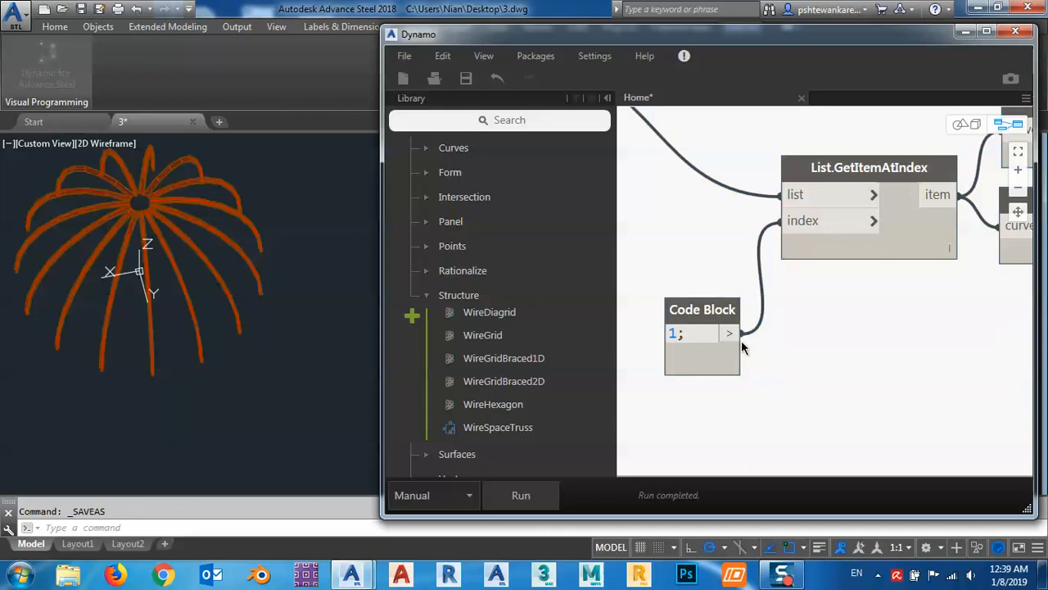
- Duplicate the second beam node group three times and stack the copies below it, making five groups fed by List.Create
scroll(803, 387, "down", 6)
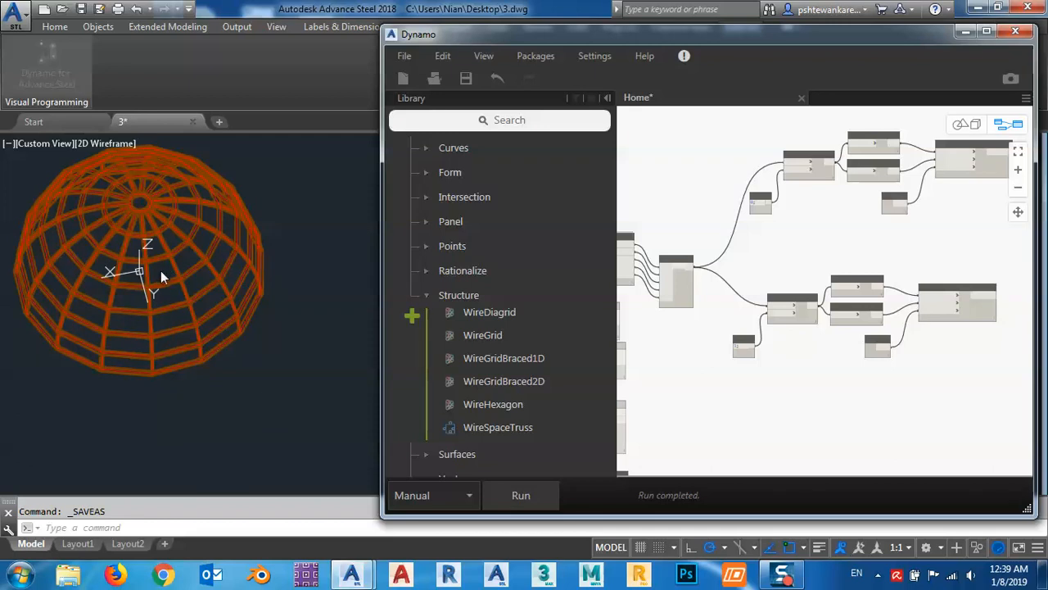
scroll(699, 389, "down", 5)
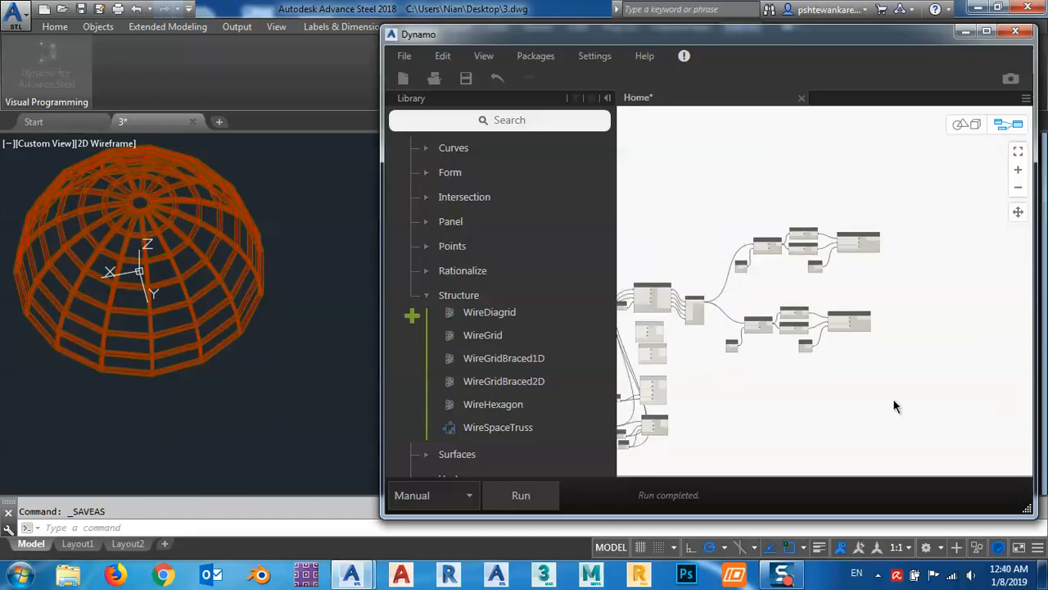
left_click_drag(893, 398, 726, 303)
key("ctrl+v")
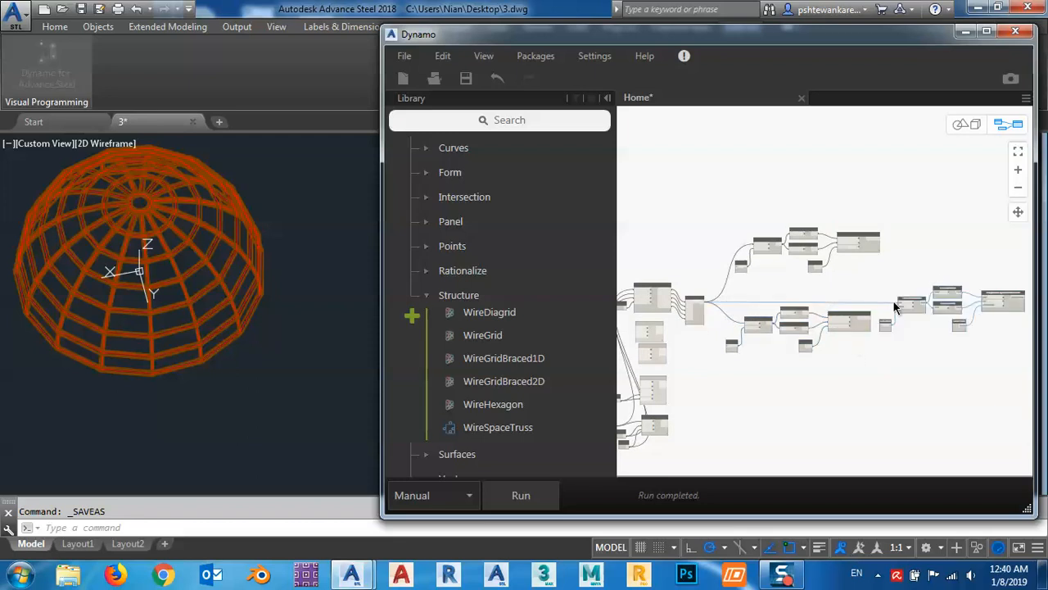
left_click_drag(904, 302, 791, 392)
middle_click_drag(834, 358, 825, 255)
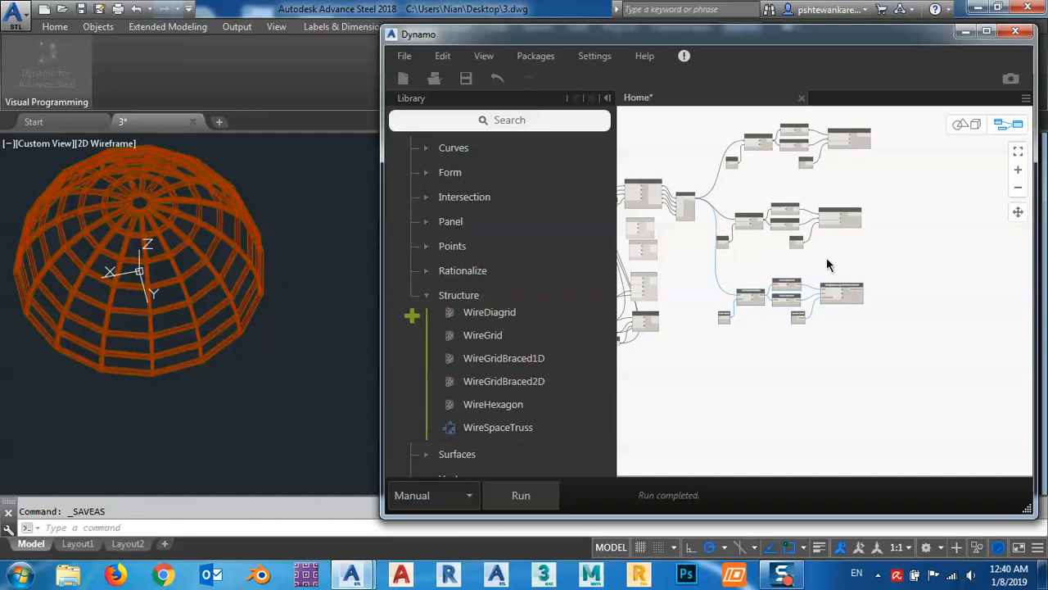
key("ctrl+v")
left_click_drag(904, 269, 749, 372)
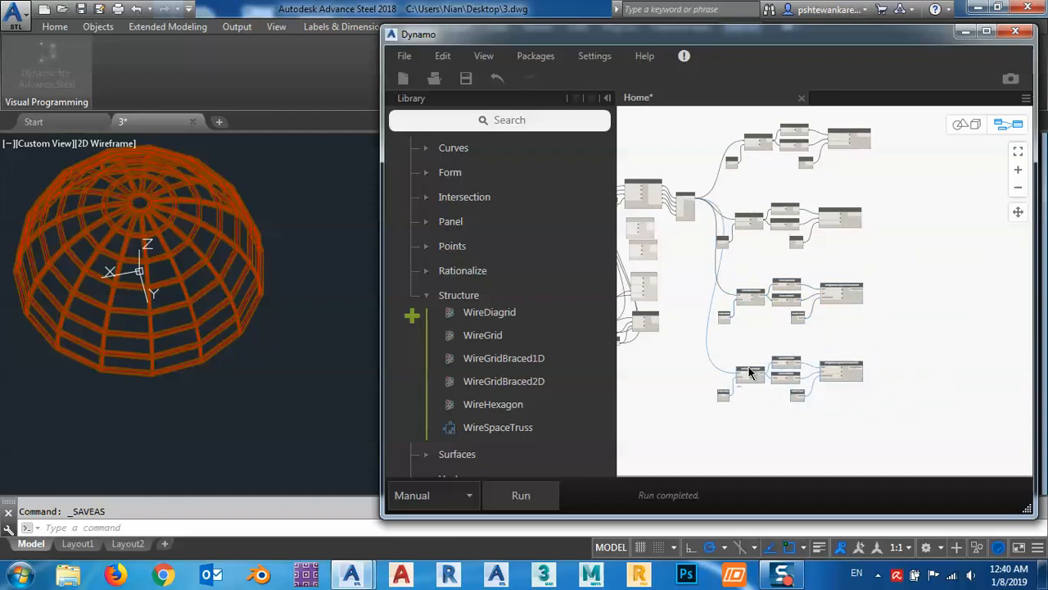
key("ctrl+v")
left_click_drag(904, 344, 745, 442)
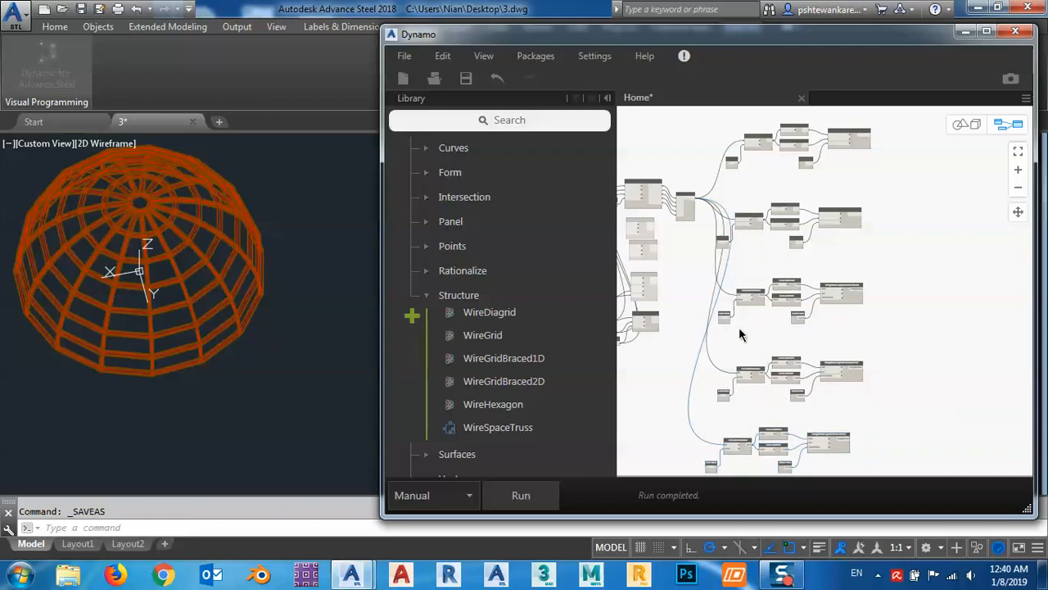
- Set the index Code Block of the third beam node group to 2
scroll(740, 332, "up", 10)
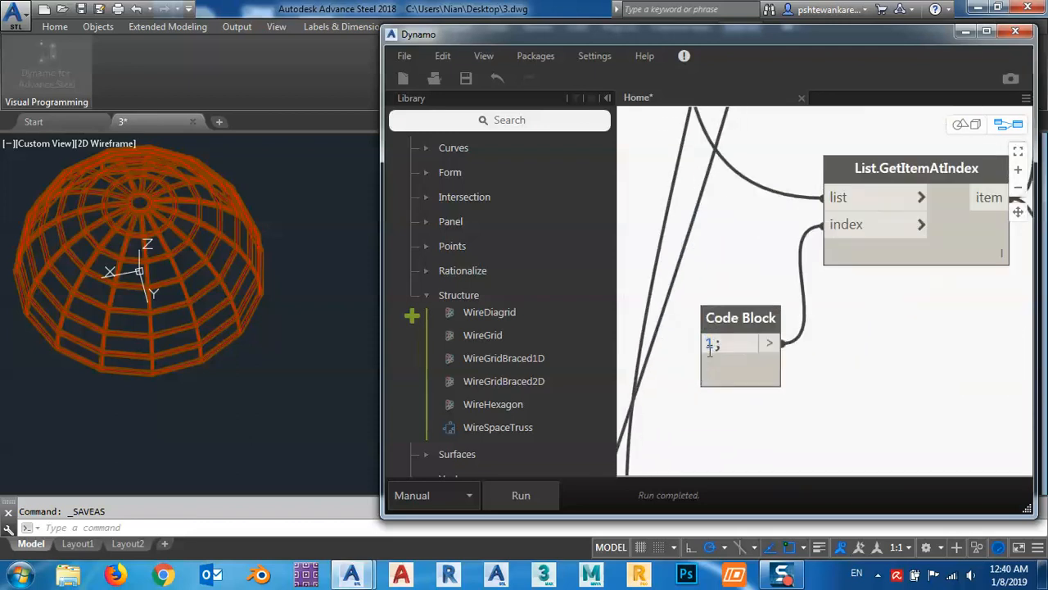
type("2")
left_click(792, 367)
- Set the index Code Block of the fourth beam node group to 3
scroll(741, 232, "down", 8)
middle_click_drag(756, 286, 746, 250)
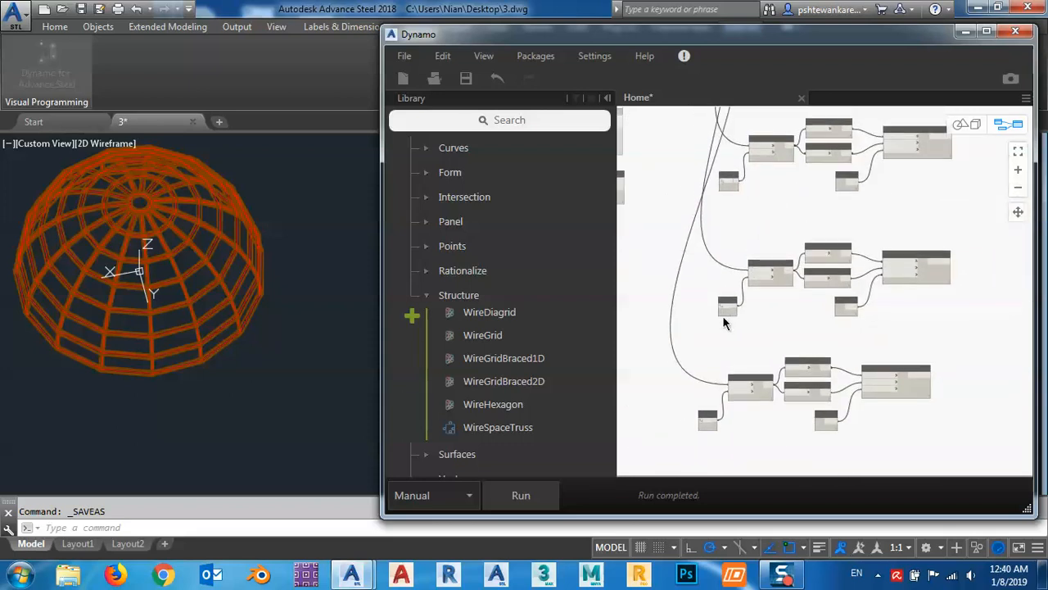
scroll(725, 323, "up", 5)
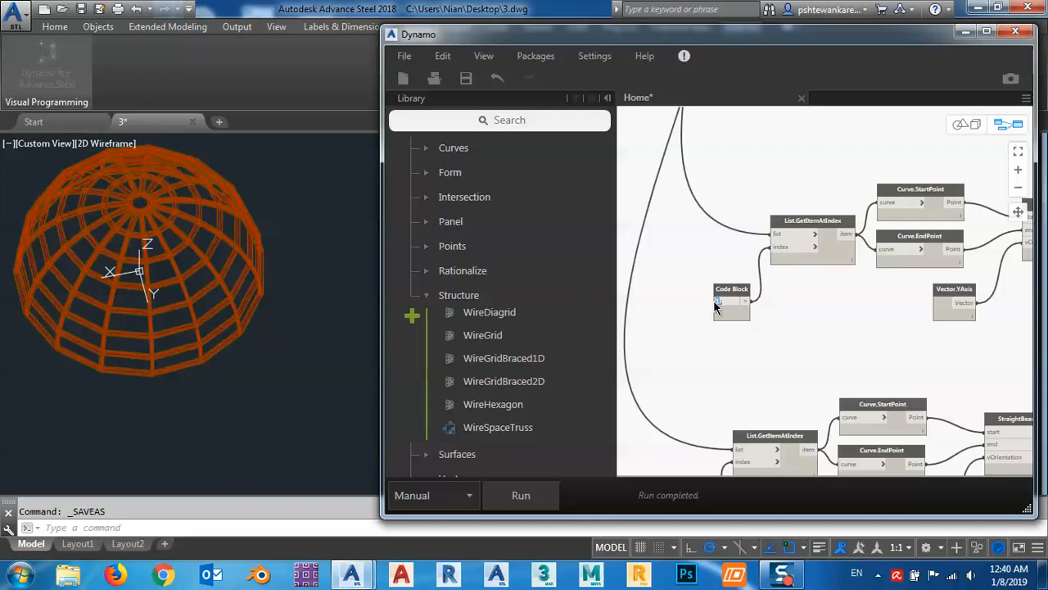
type("3")
left_click(750, 353)
- Open the index value in the Code Block of the fifth, lowest beam node group for editing
middle_click_drag(755, 377, 729, 230)
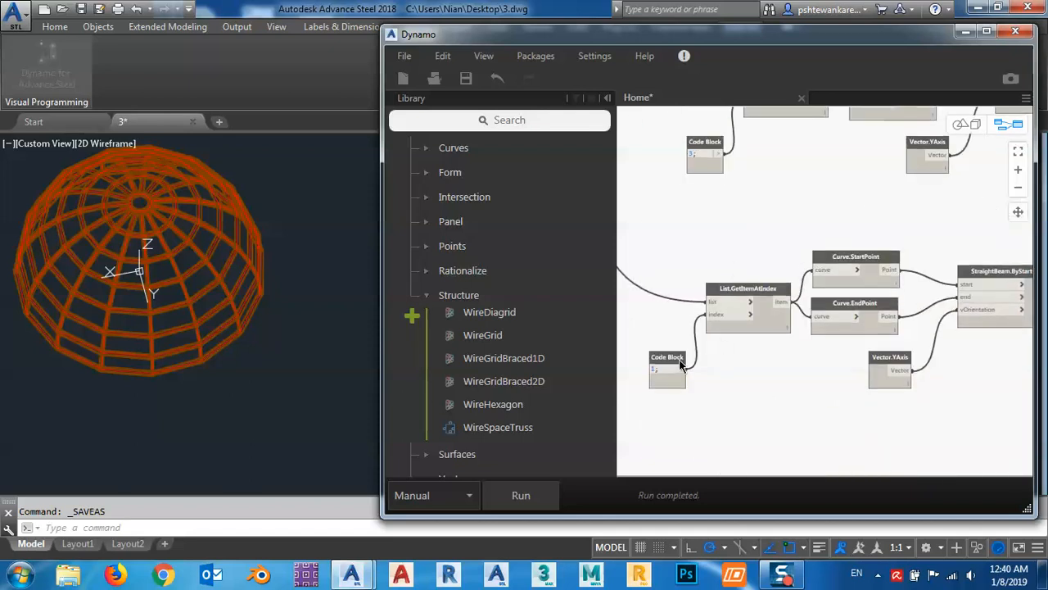
scroll(680, 365, "up", 1)
double_click(651, 375)
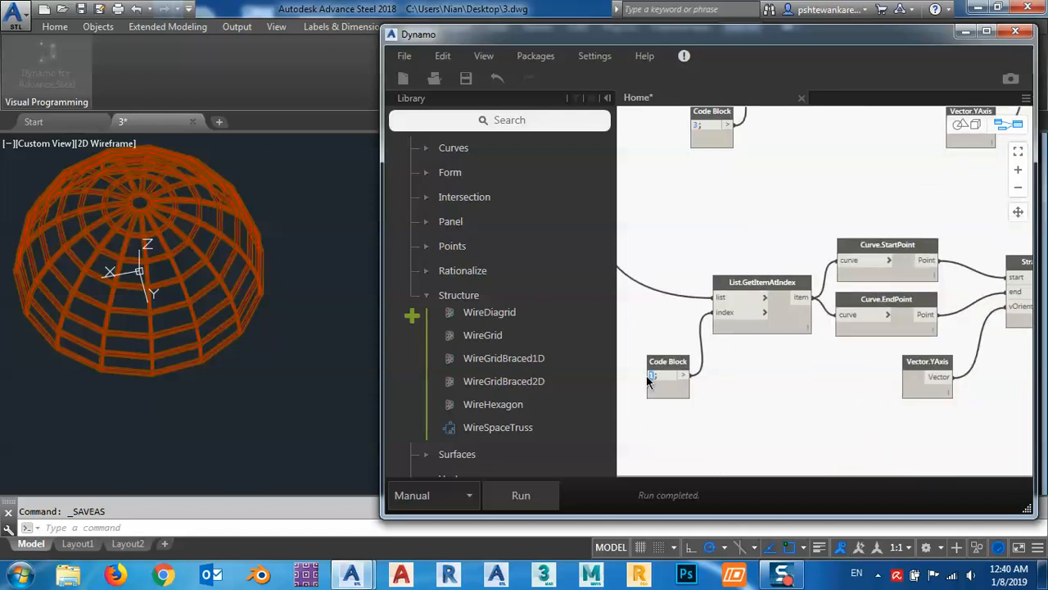
- Save the graph to the Desktop as a Dynamo workspace named "dome in advance steel with dynamo"
scroll(747, 333, "down", 5)
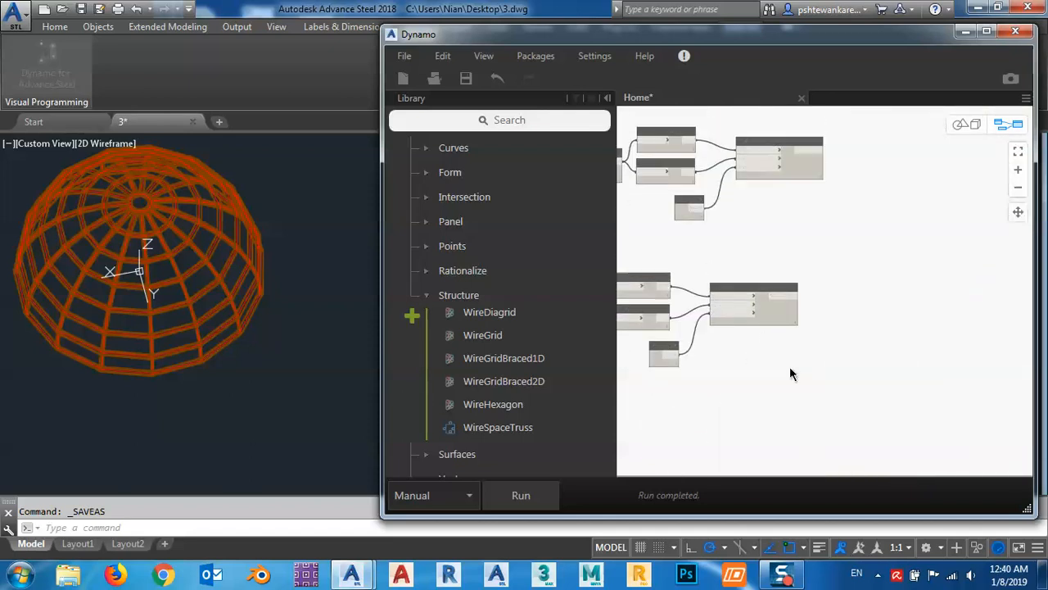
middle_click_drag(681, 317, 832, 302)
middle_click_drag(815, 231, 844, 275)
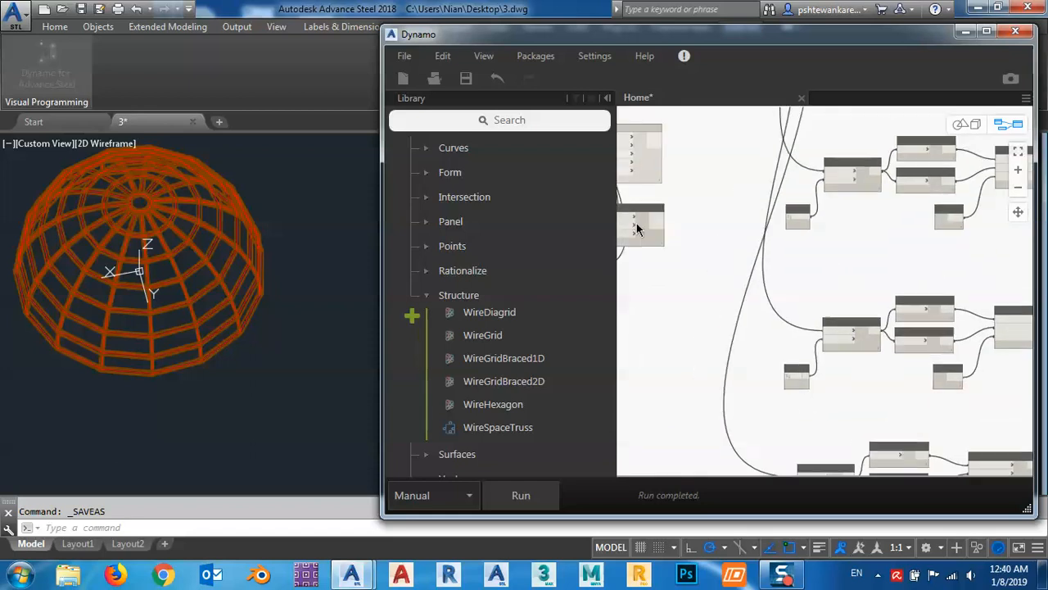
left_click(401, 56)
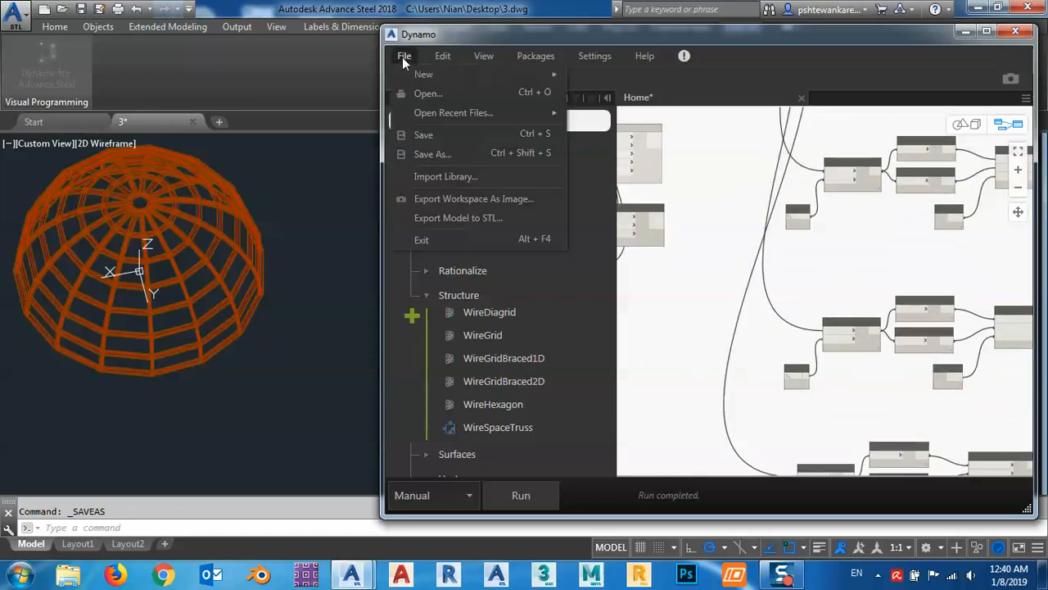
left_click(421, 134)
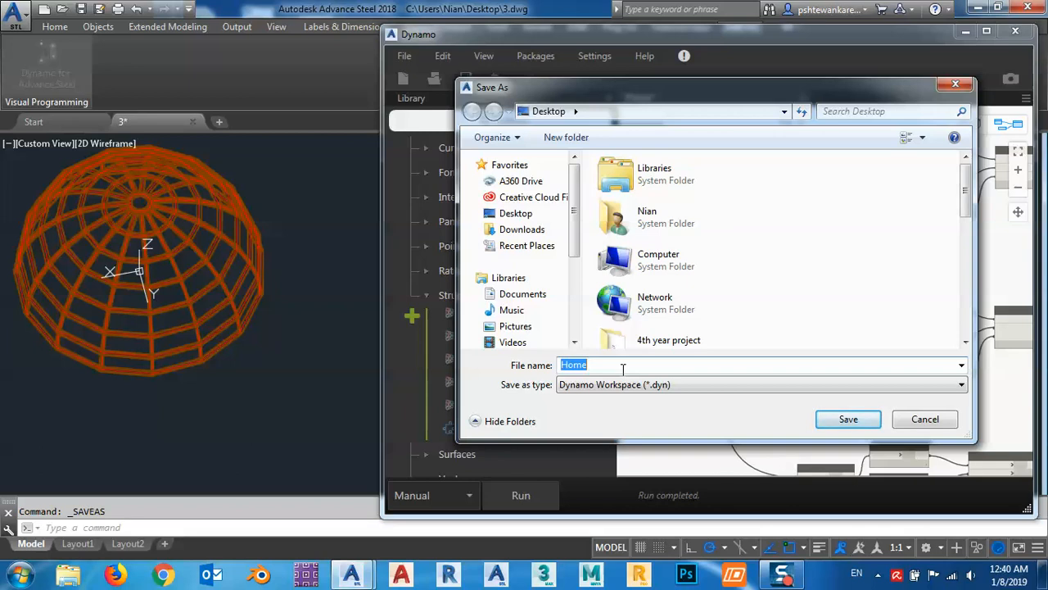
type("do")
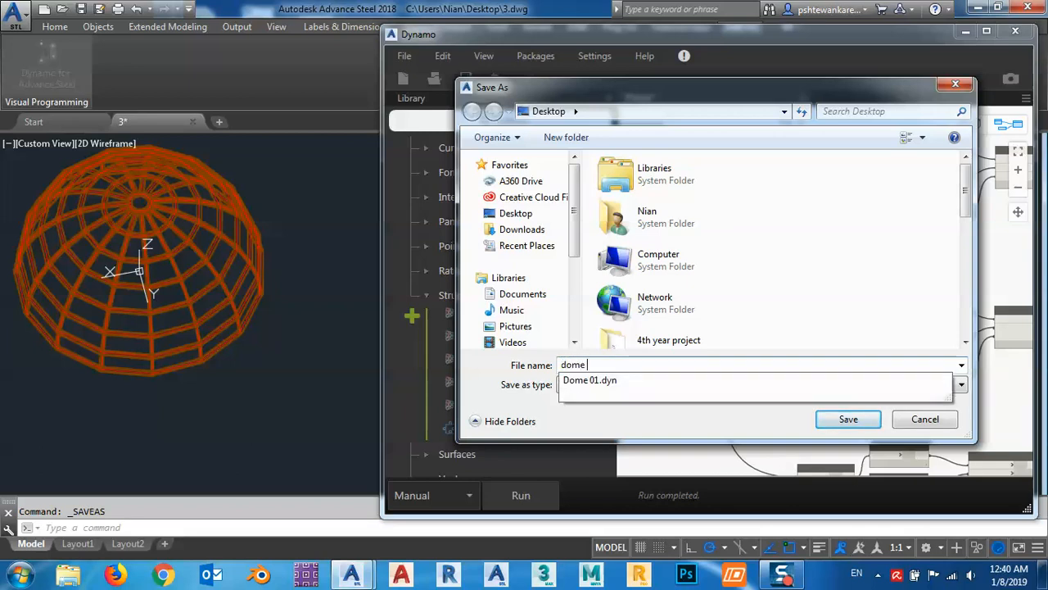
type("me in ad")
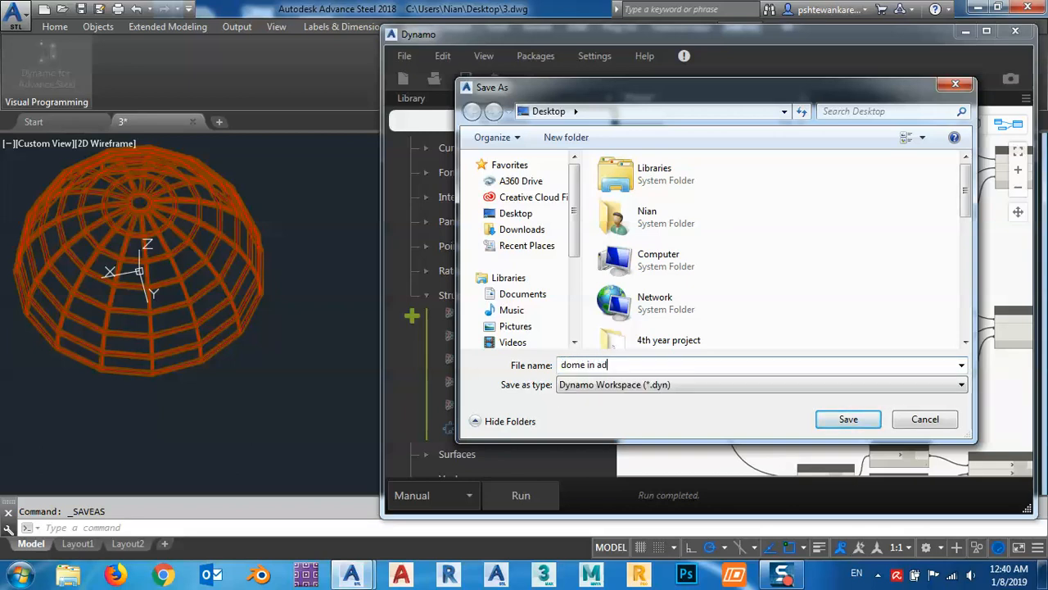
type("vanc")
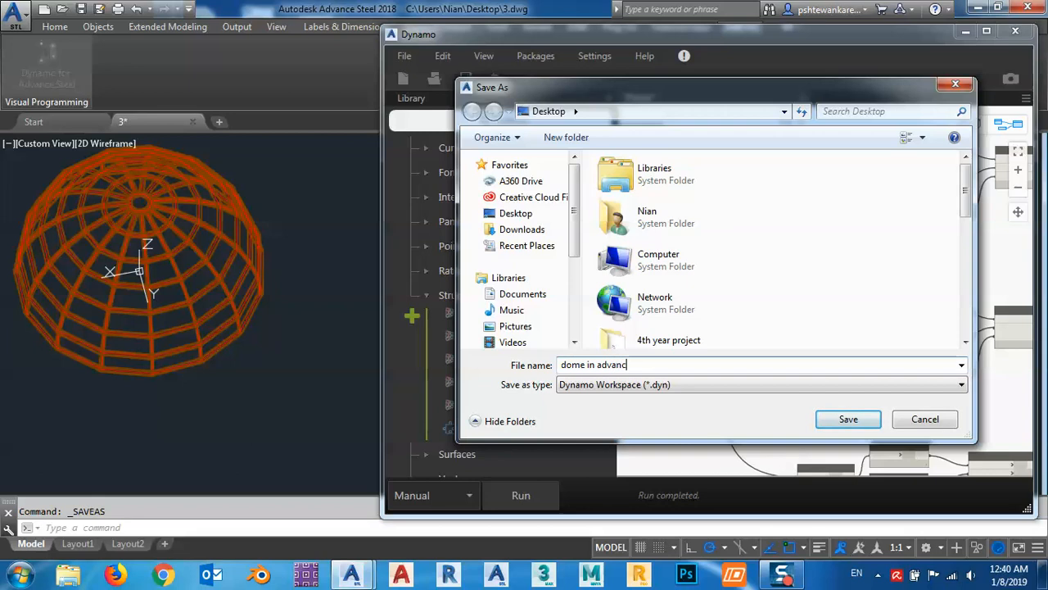
type("e steel")
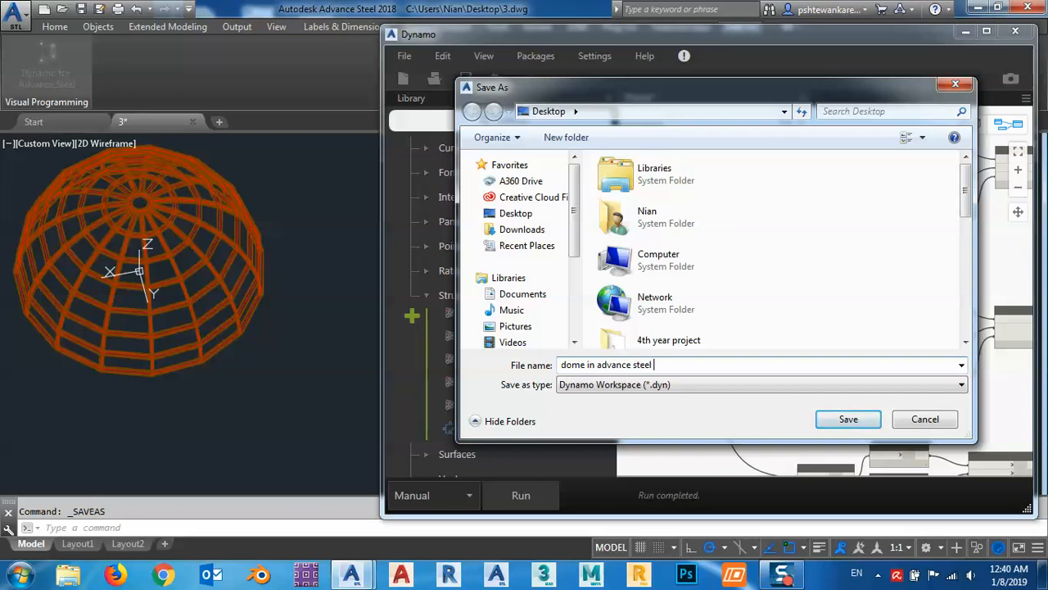
type(" with dynamo")
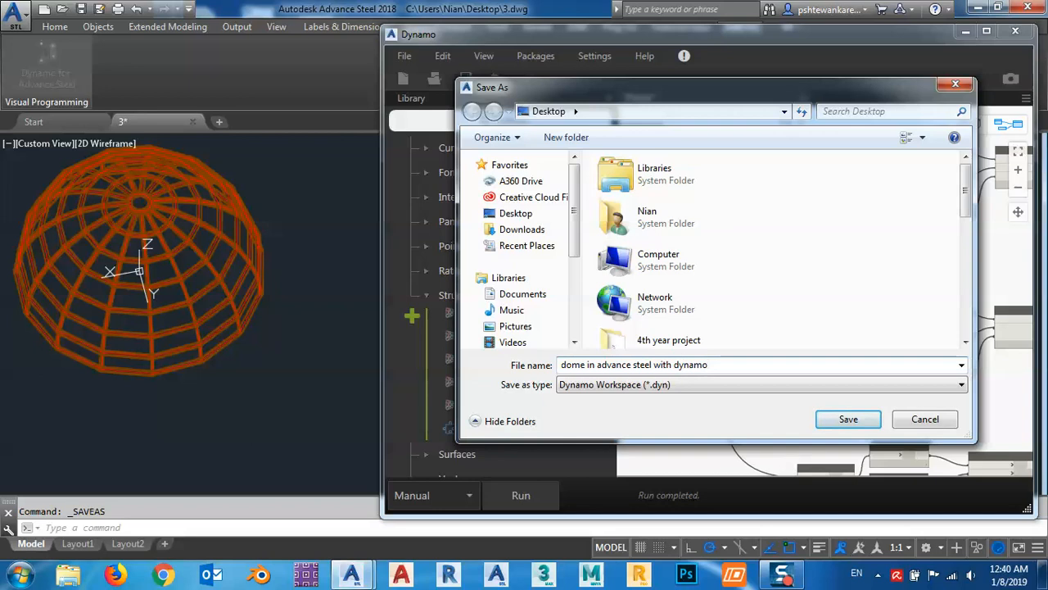
left_click(848, 418)
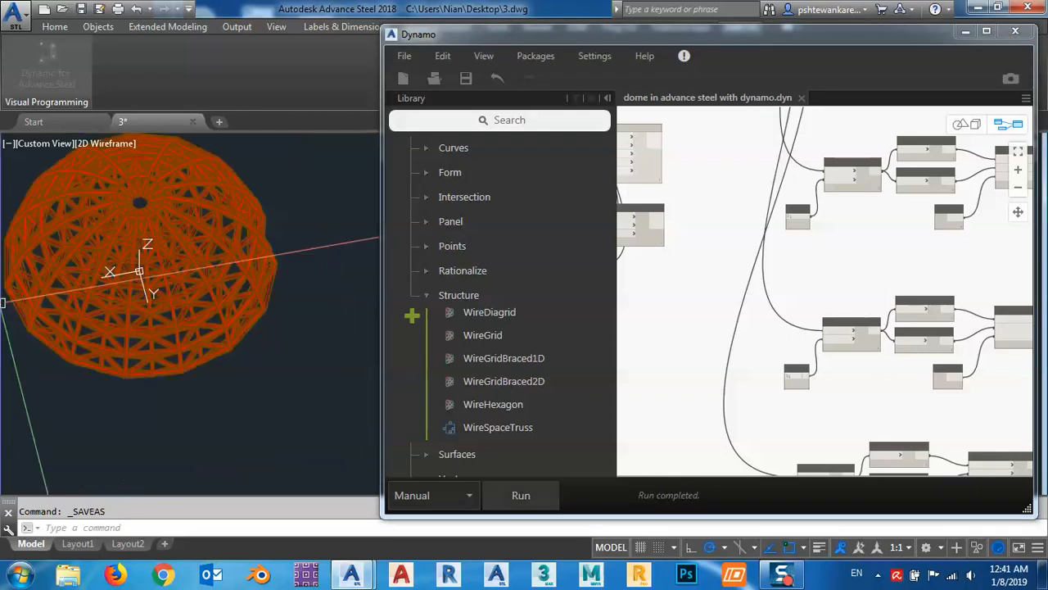
- Set the drawing's viewport to the Conceptual visual style and examine the space truss dome from the side and above
middle_click_drag(300, 379, 300, 417)
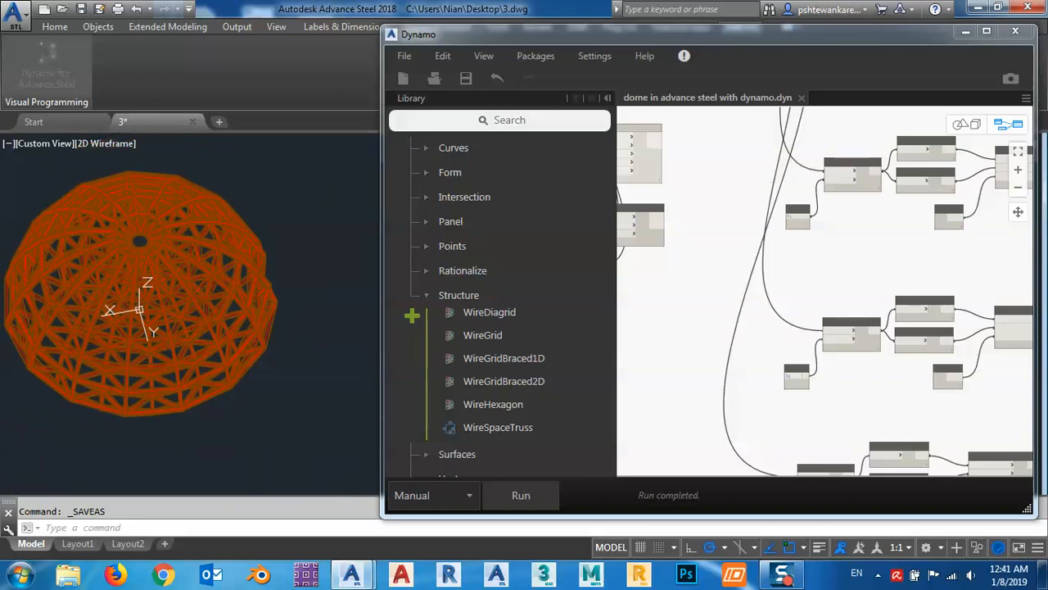
middle_click_drag(194, 483, 245, 336, "shift")
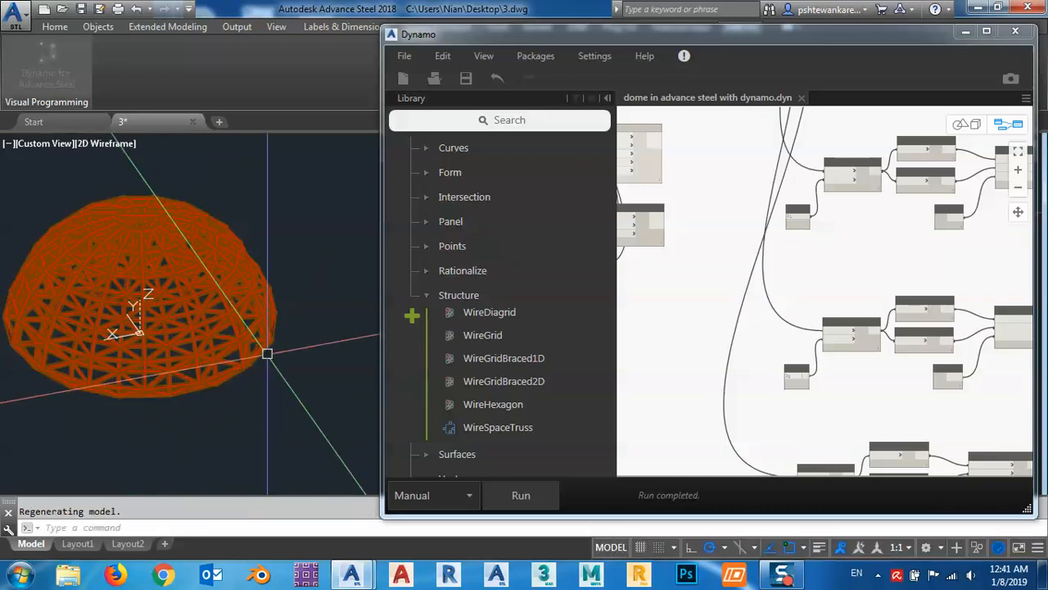
scroll(275, 345, "up", 2)
scroll(274, 346, "up", 2)
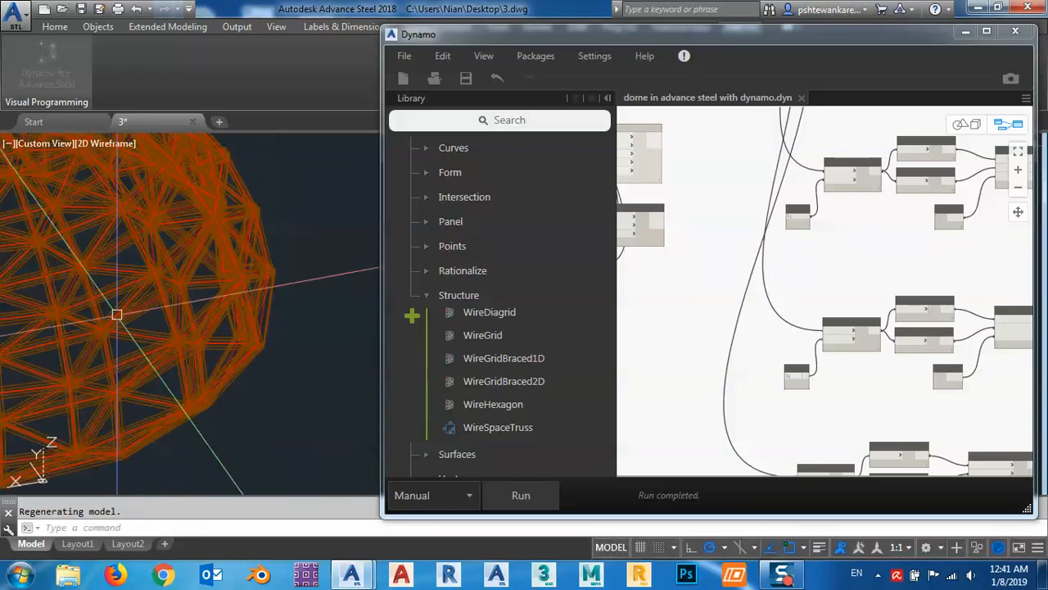
left_click(88, 144)
left_click(136, 200)
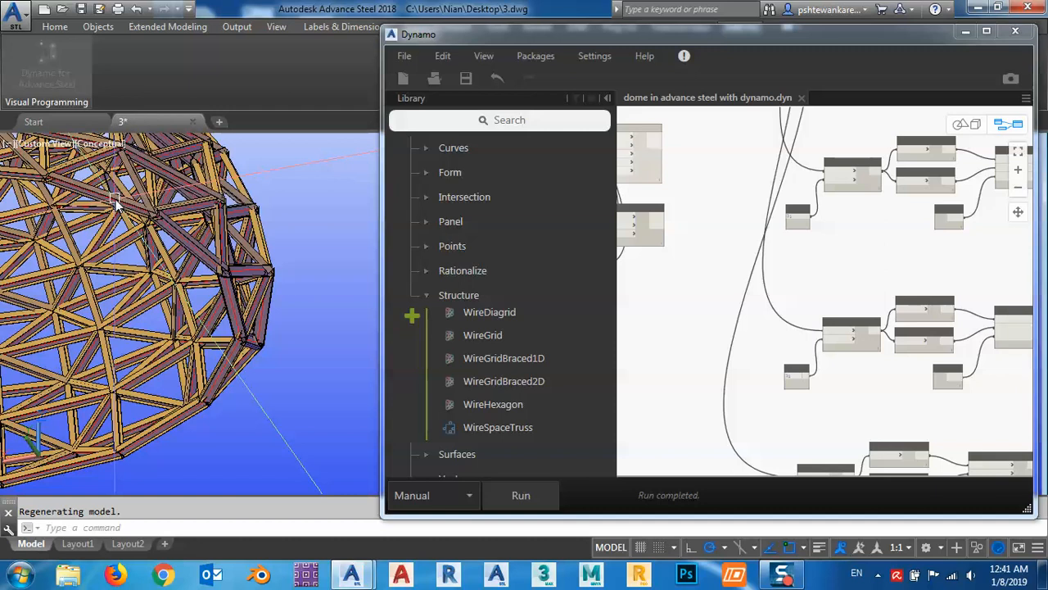
middle_click_drag(247, 437, 203, 428, "shift")
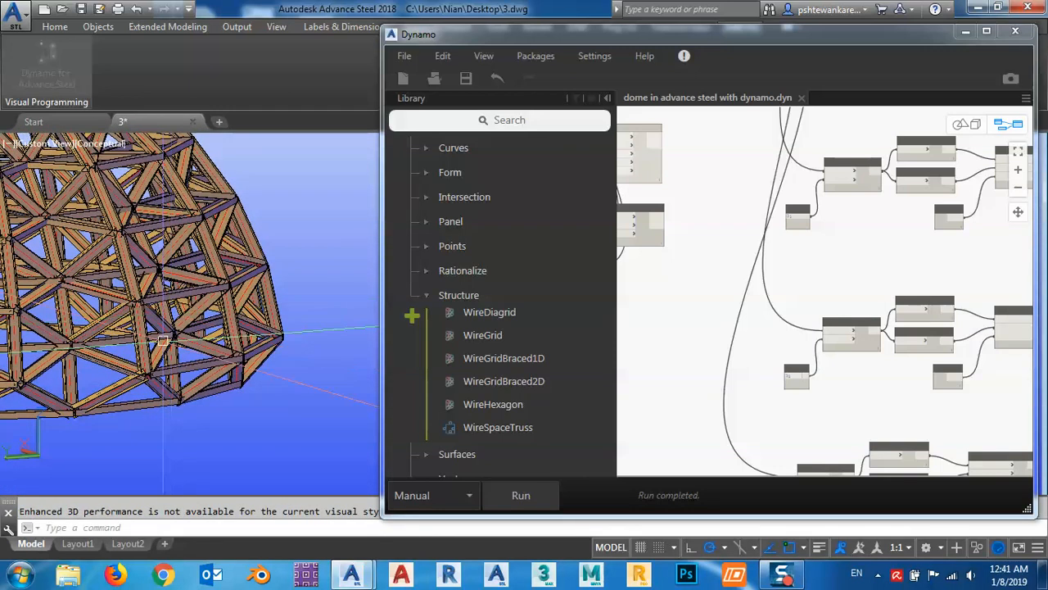
scroll(243, 363, "down", 2)
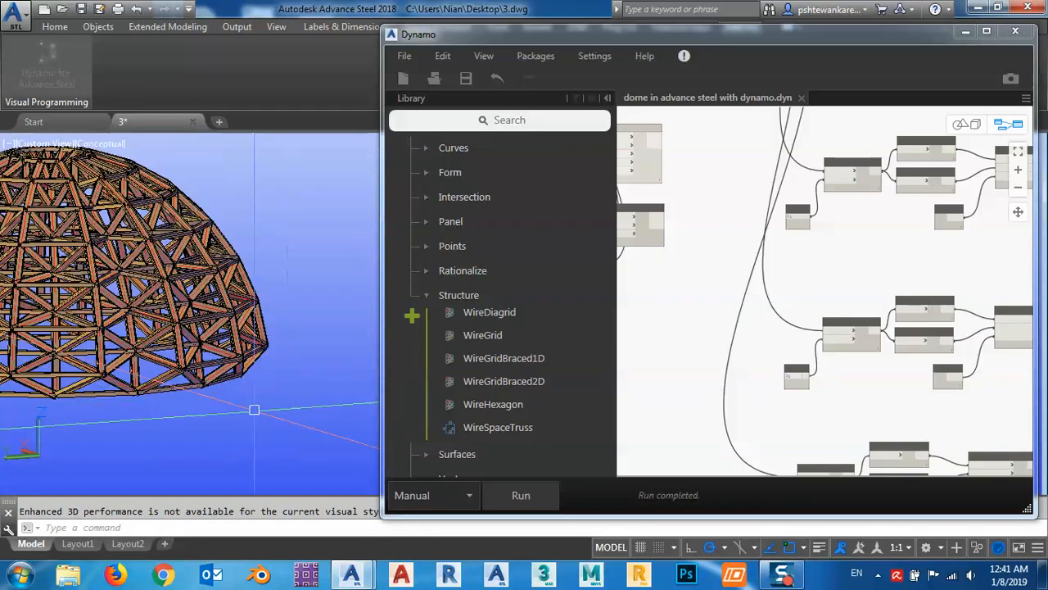
scroll(373, 356, "down", 4)
middle_click_drag(259, 409, 271, 428, "shift")
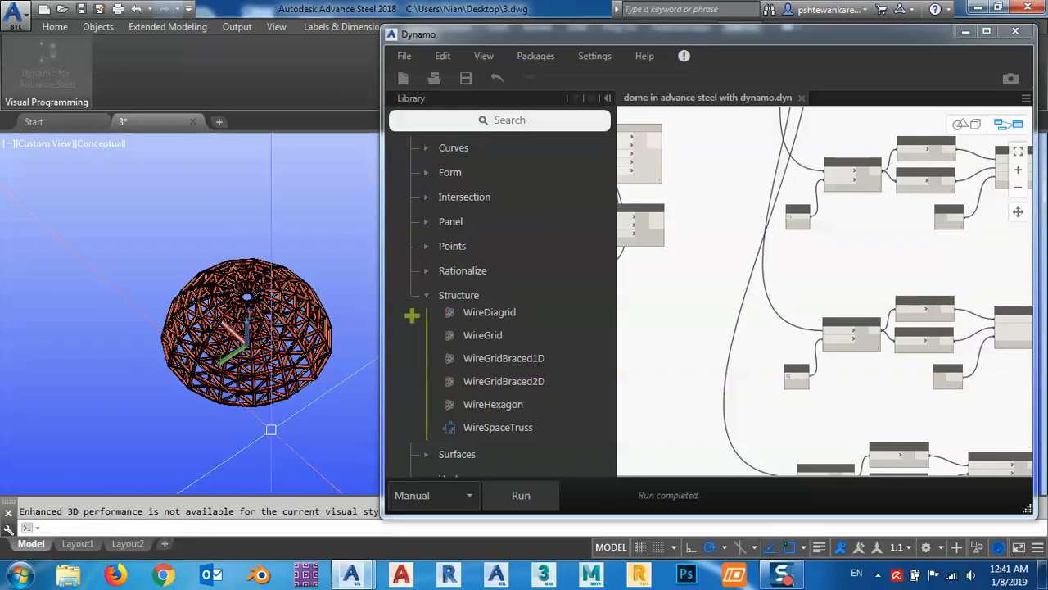
scroll(217, 406, "up", 5)
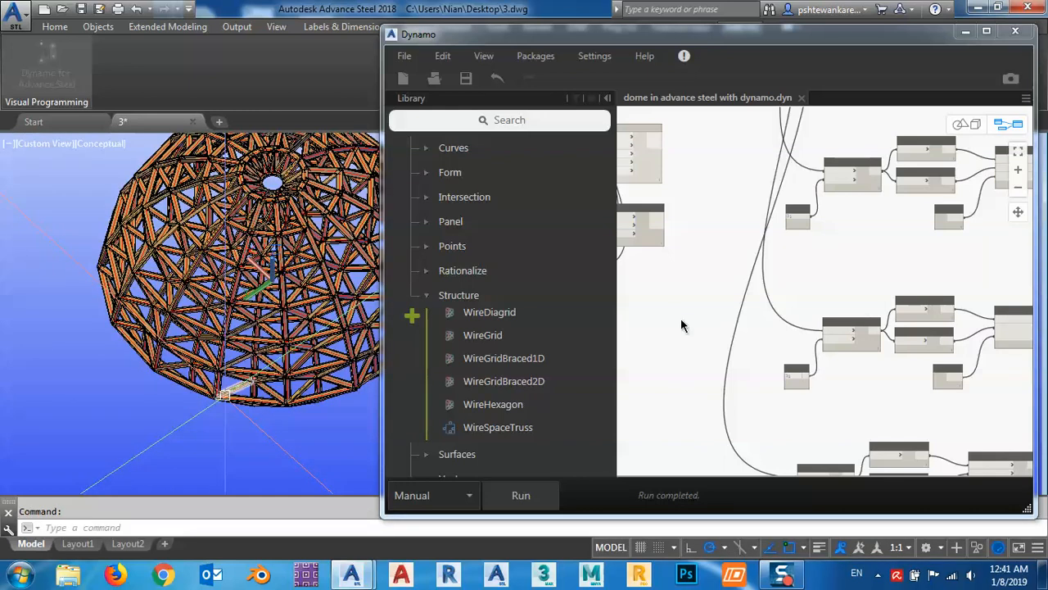
- Set the Number node feeding the radius of Arc.ByCenterPointRadiusAngle to 10000
scroll(721, 266, "down", 6)
middle_click_drag(711, 312, 871, 323)
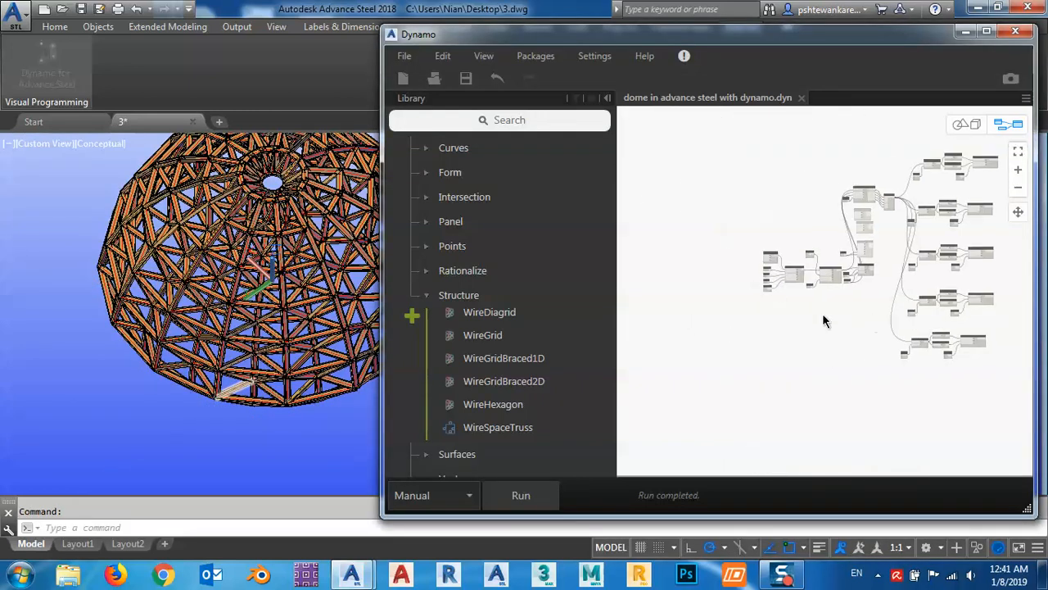
scroll(778, 273, "up", 3)
scroll(777, 277, "up", 5)
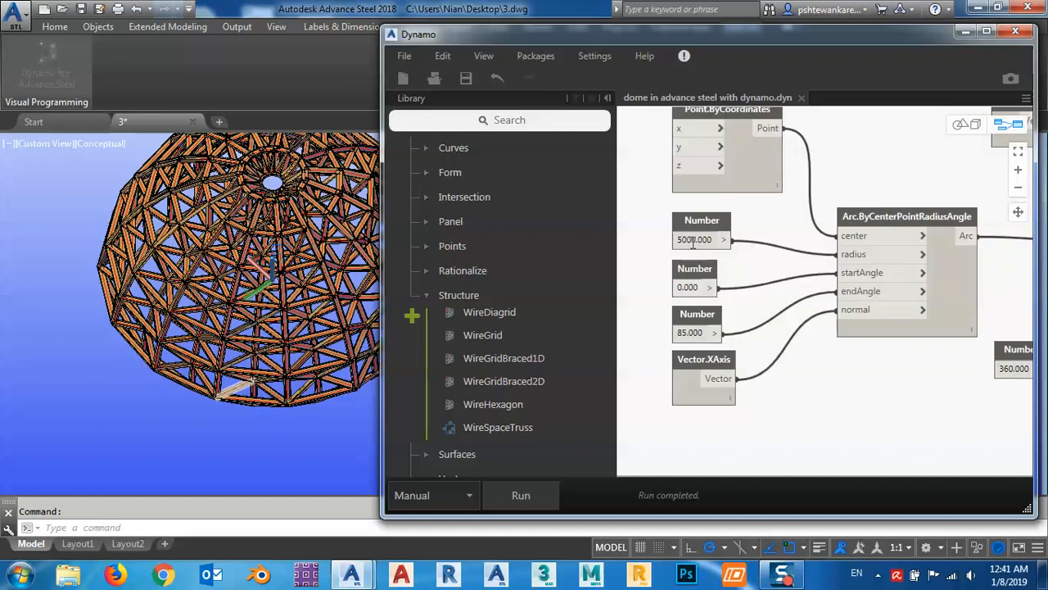
scroll(692, 241, "up", 3)
double_click(688, 239)
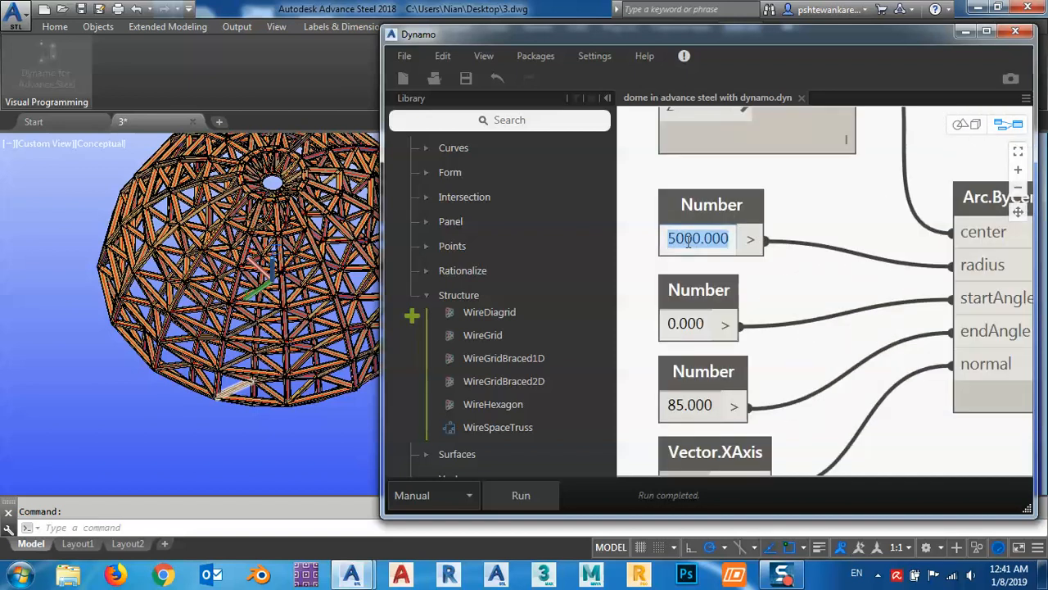
type("10000")
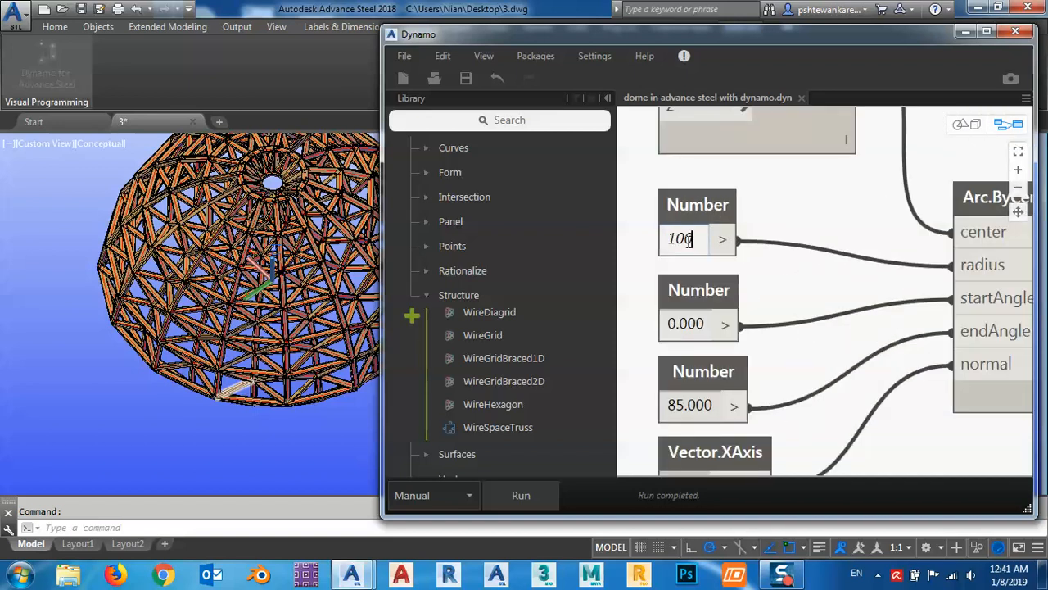
key("Return")
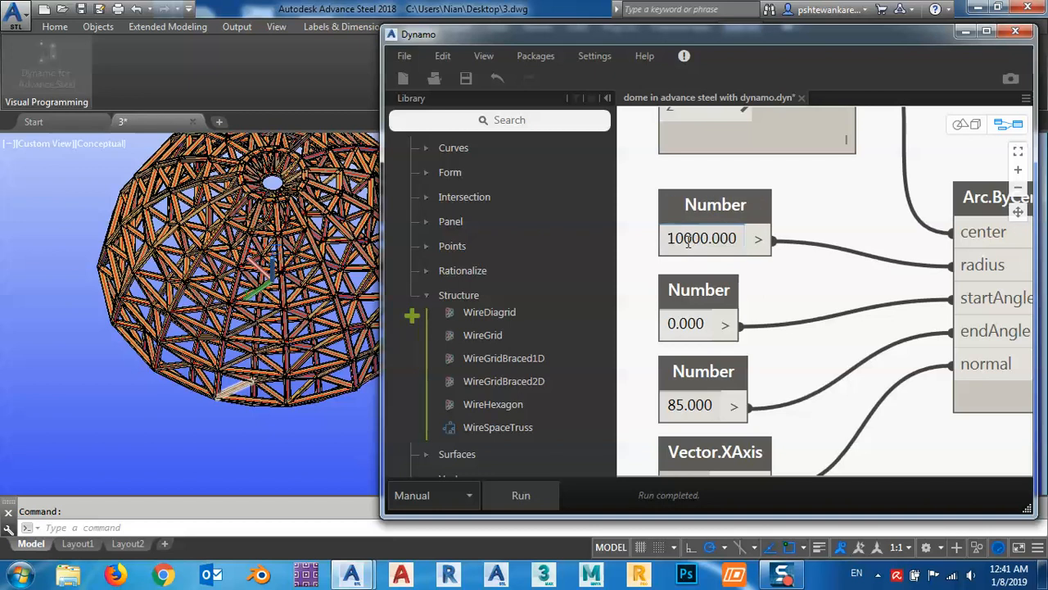
- Set the radius of the dome's generating arc to 15000
left_click(96, 403)
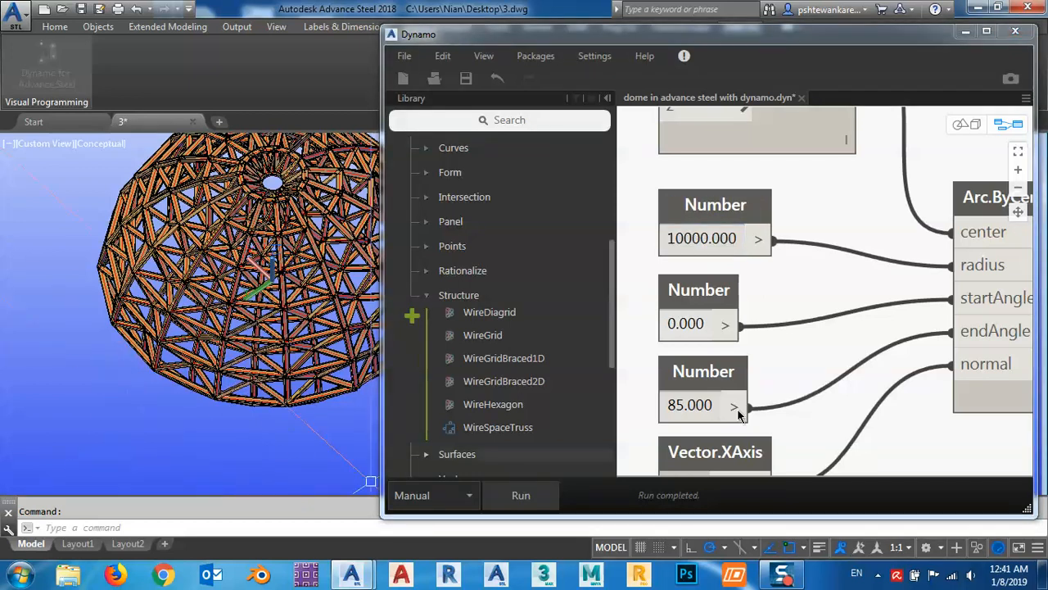
middle_click_drag(799, 353, 787, 347)
double_click(702, 239)
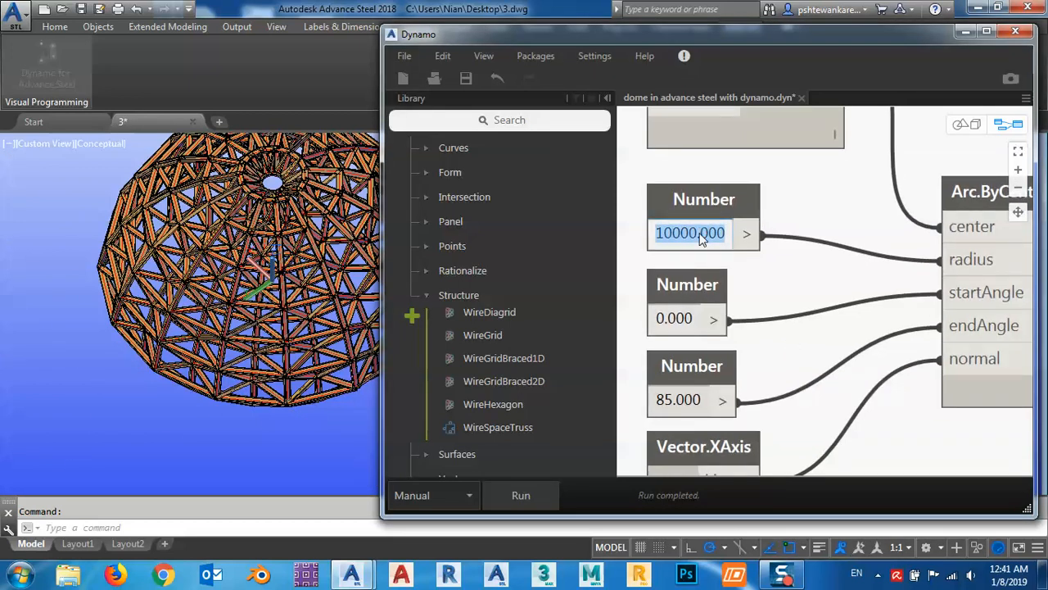
type("15000")
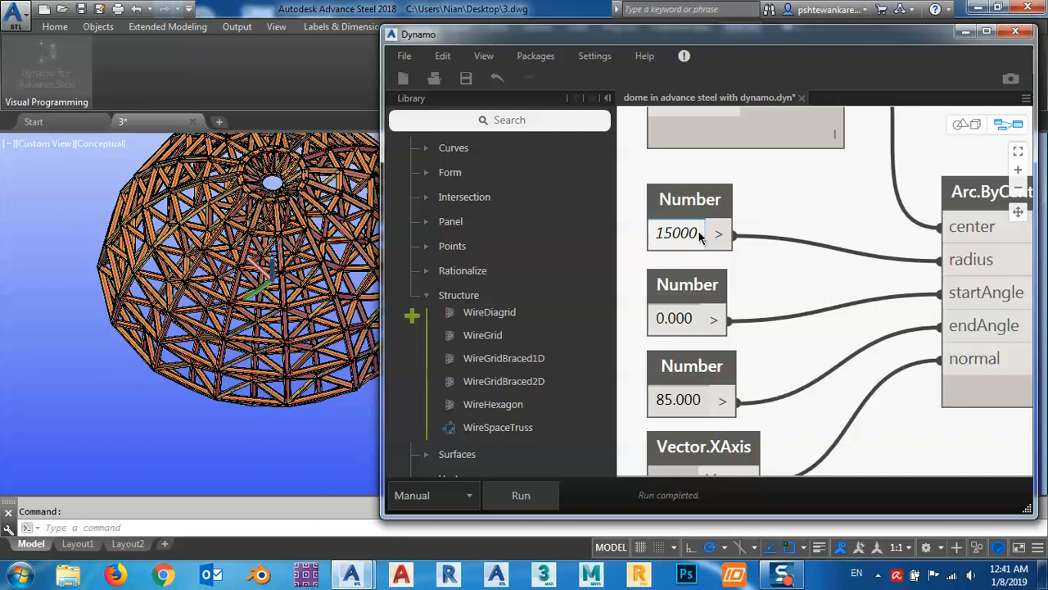
key("Return")
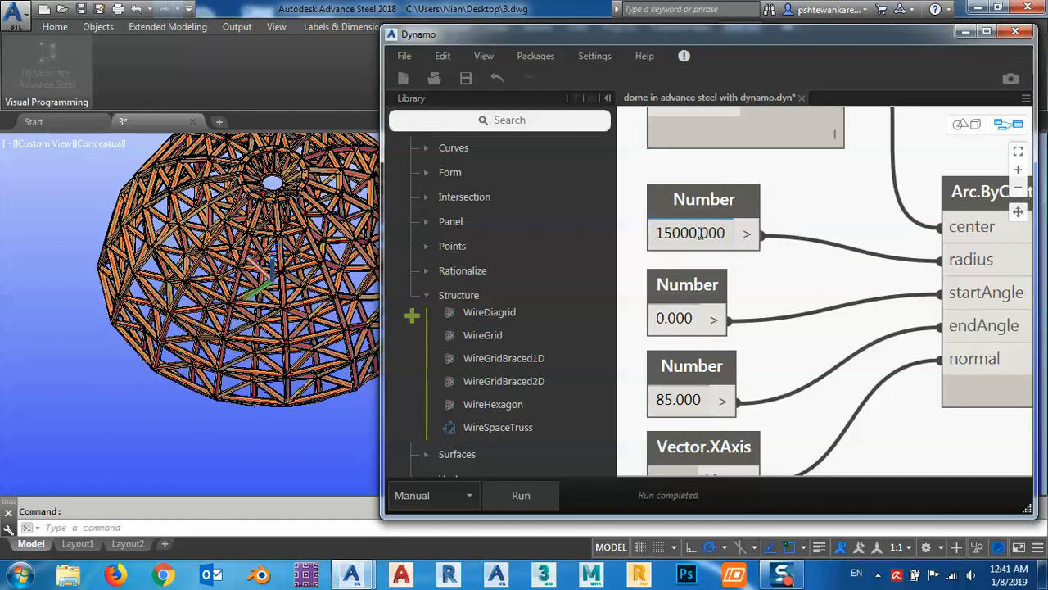
- Set the Number node feeding the Depth input of WireSpaceTruss to 1000
scroll(819, 235, "down", 6)
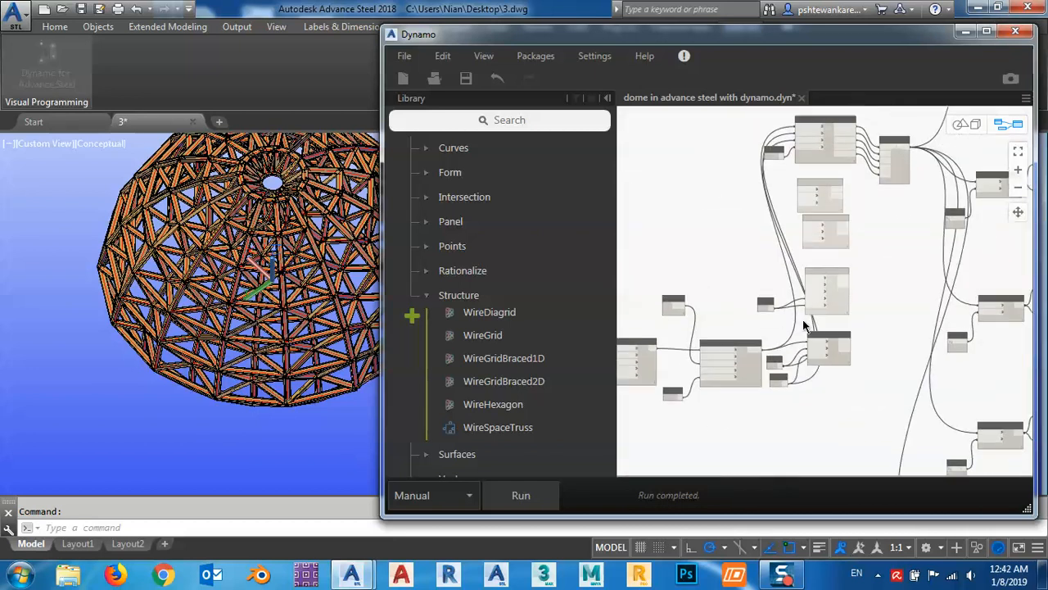
scroll(805, 325, "up", 6)
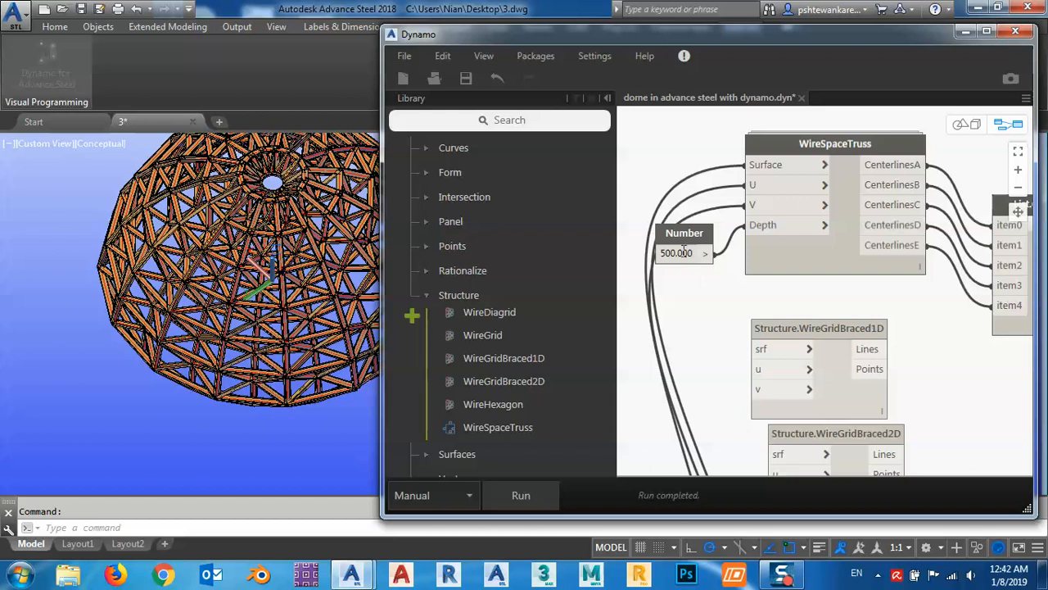
scroll(684, 250, "up", 2)
double_click(677, 253)
type("10")
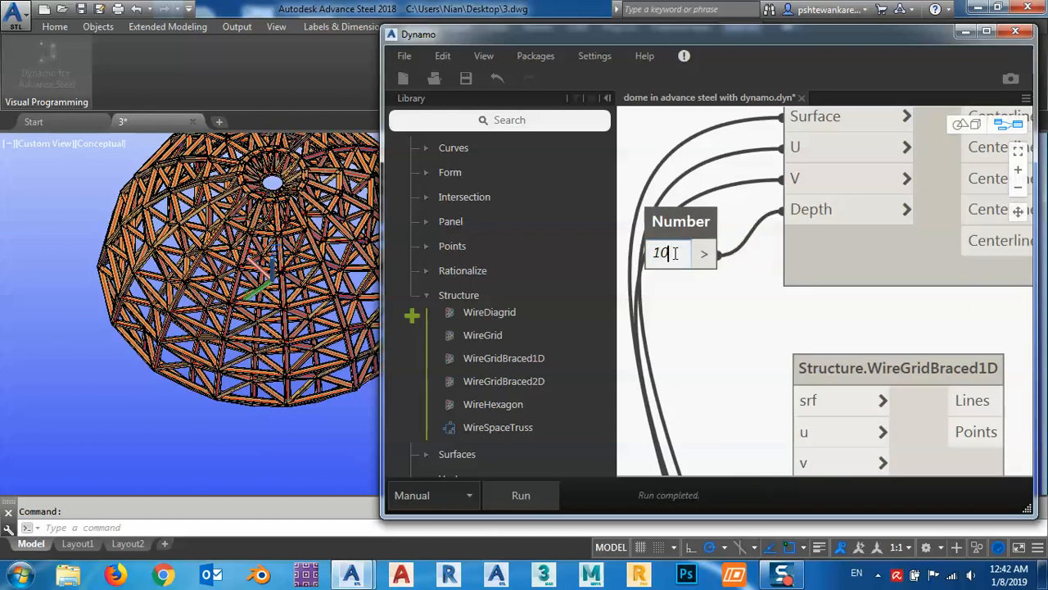
key("Return")
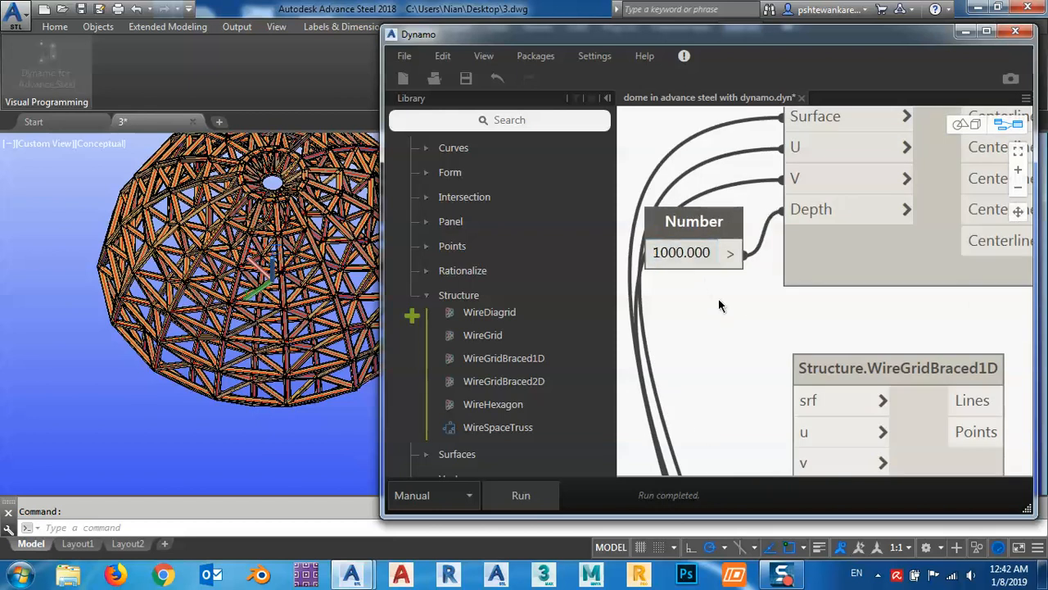
- Run the graph to rebuild the space truss dome and inspect the updated model in the drawing
left_click(524, 494)
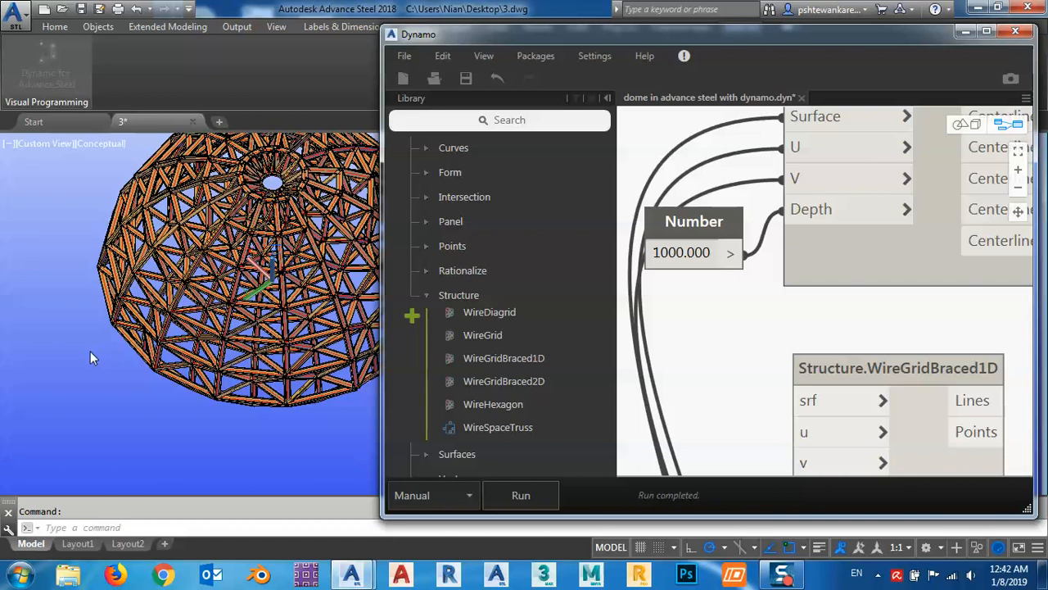
left_click(129, 380)
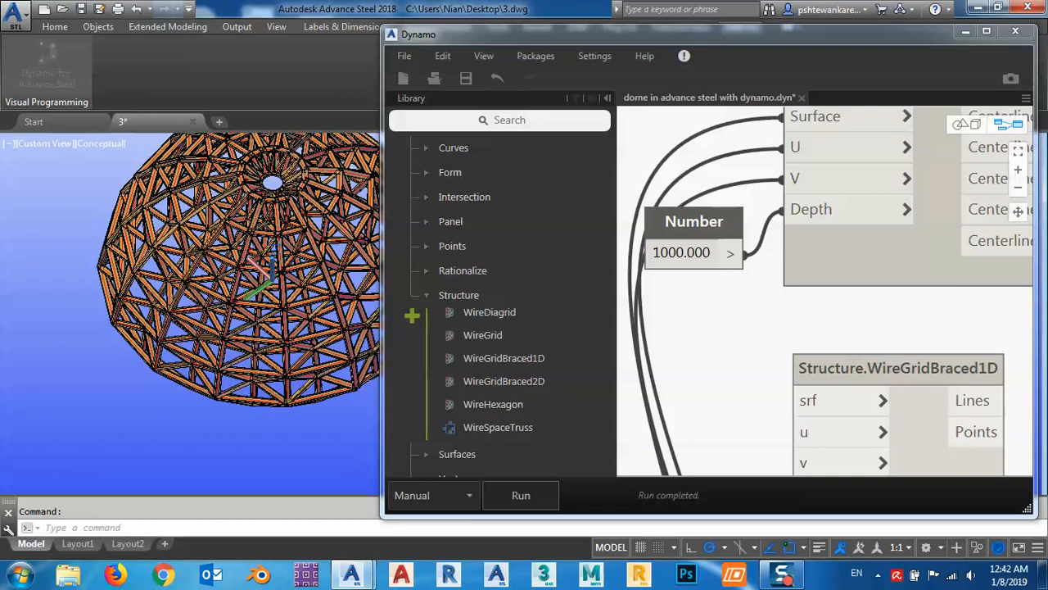
scroll(262, 270, "up", 5)
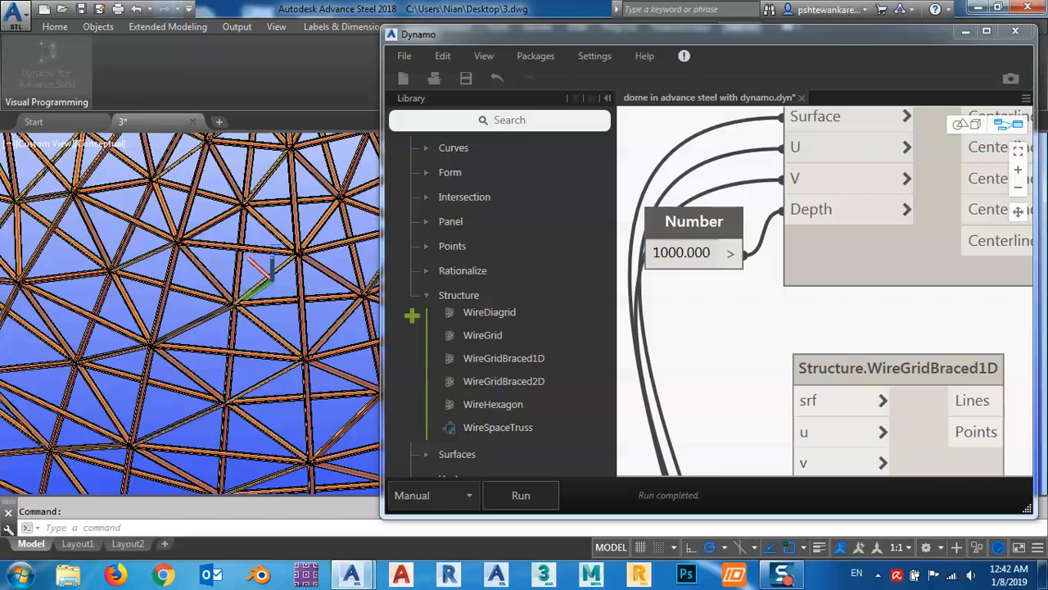
scroll(123, 376, "down", 5)
middle_click_drag(39, 487, 240, 236)
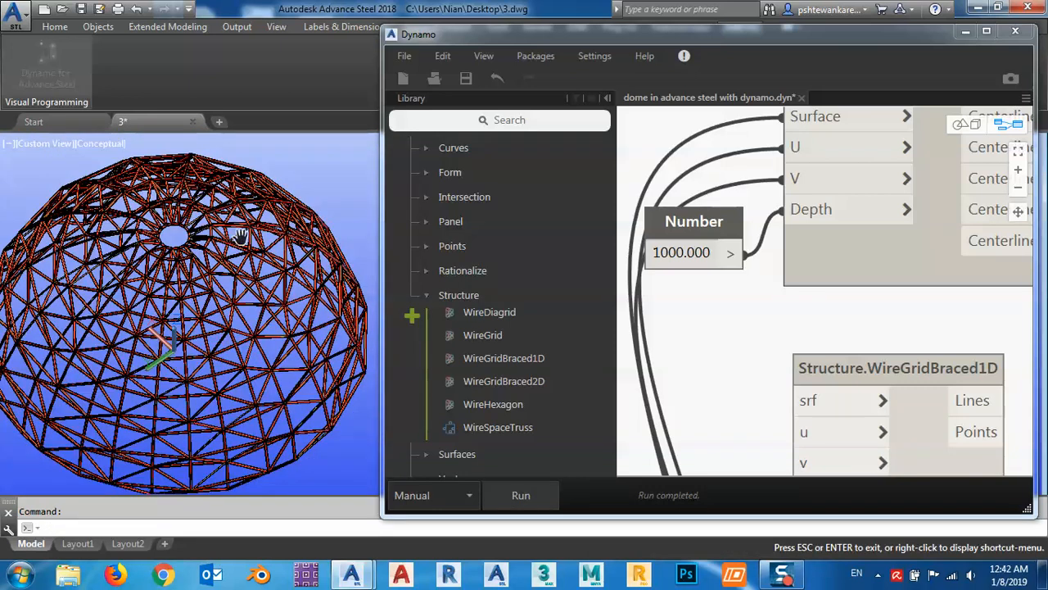
- Examine the rebuilt space truss dome in the drawing from several angles, including its edge members and its underside
scroll(238, 243, "down", 1)
key("Escape")
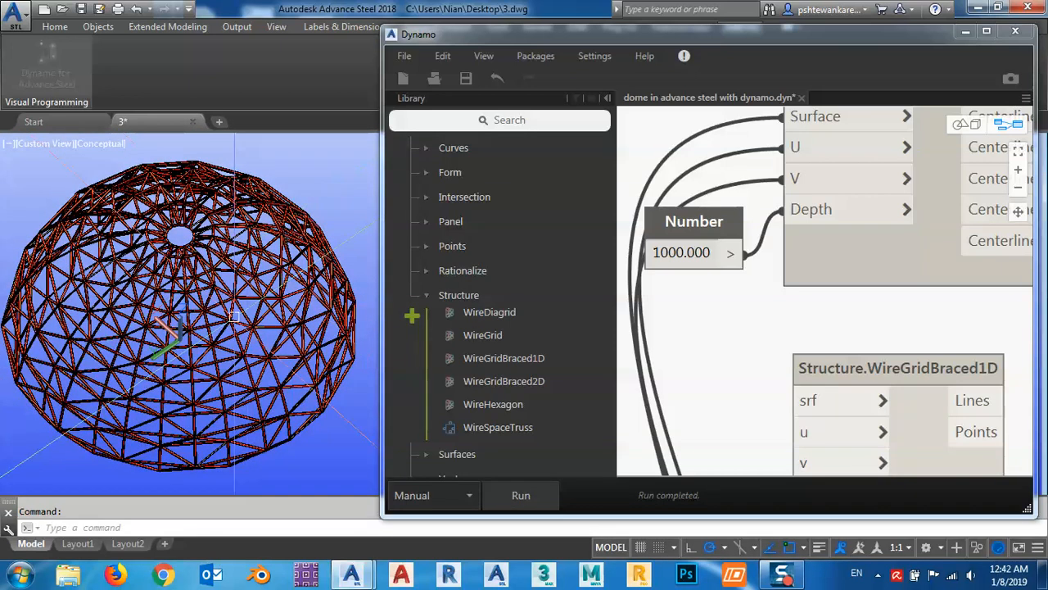
scroll(246, 313, "down", 2)
middle_click_drag(272, 334, 244, 303, "shift")
scroll(245, 303, "up", 4)
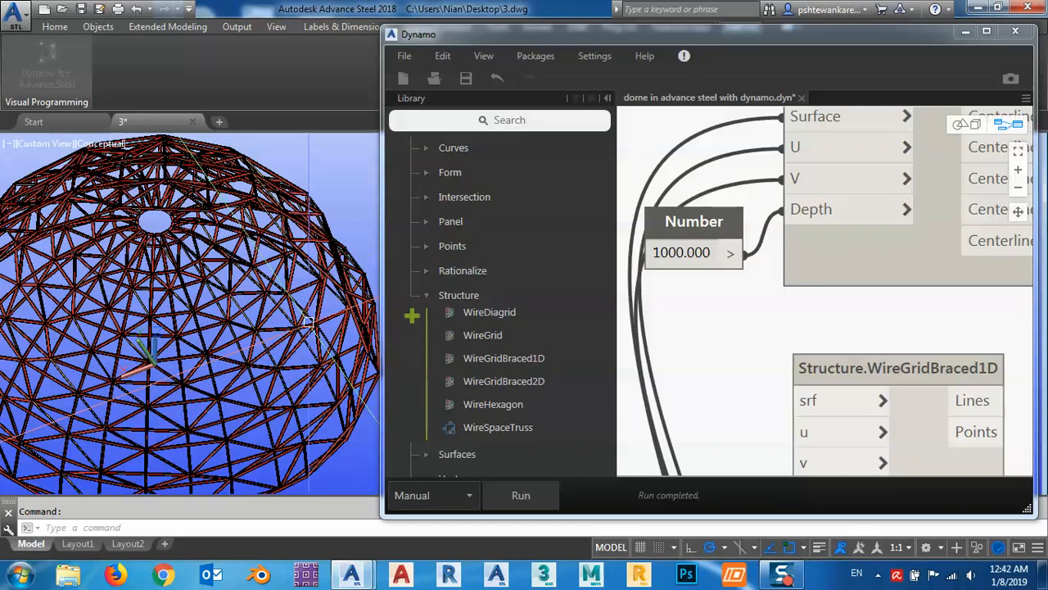
middle_click_drag(339, 405, 236, 277)
scroll(198, 402, "up", 6)
mouse_move(194, 403)
middle_mouse_down("shift")
mouse_move(241, 374)
mouse_move(251, 323)
mouse_move(249, 365)
mouse_move(194, 417)
mouse_move(206, 432)
mouse_move(330, 435)
mouse_move(286, 379)
mouse_move(293, 360)
mouse_move(319, 365)
mouse_move(303, 395)
mouse_move(262, 402)
mouse_move(269, 398)
middle_mouse_up("shift")
scroll(276, 306, "down", 5)
scroll(279, 368, "up", 6)
scroll(197, 358, "down", 5)
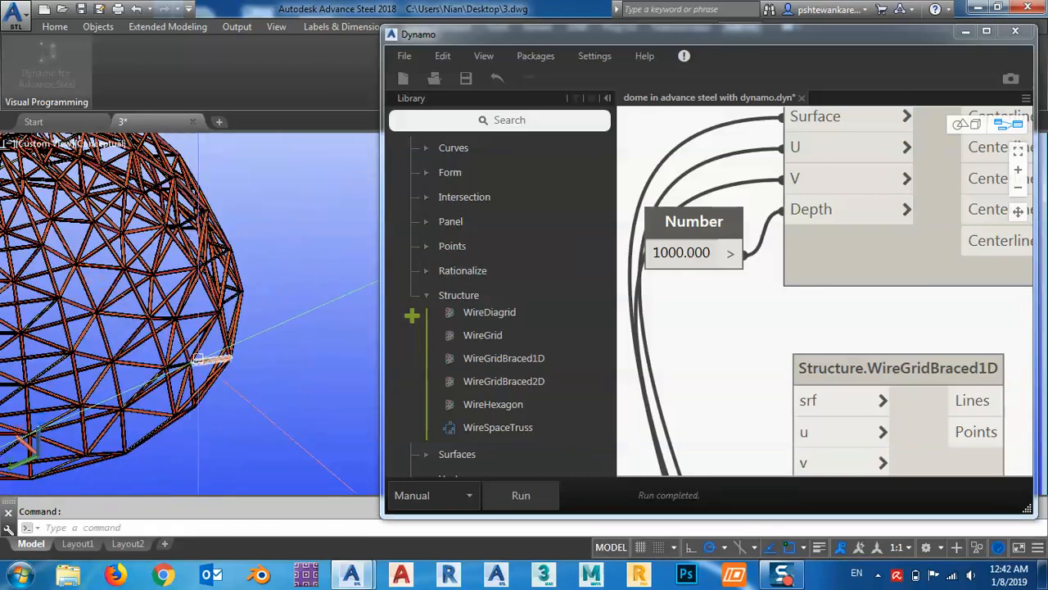
middle_click_drag(198, 358, 6, 340, "shift")
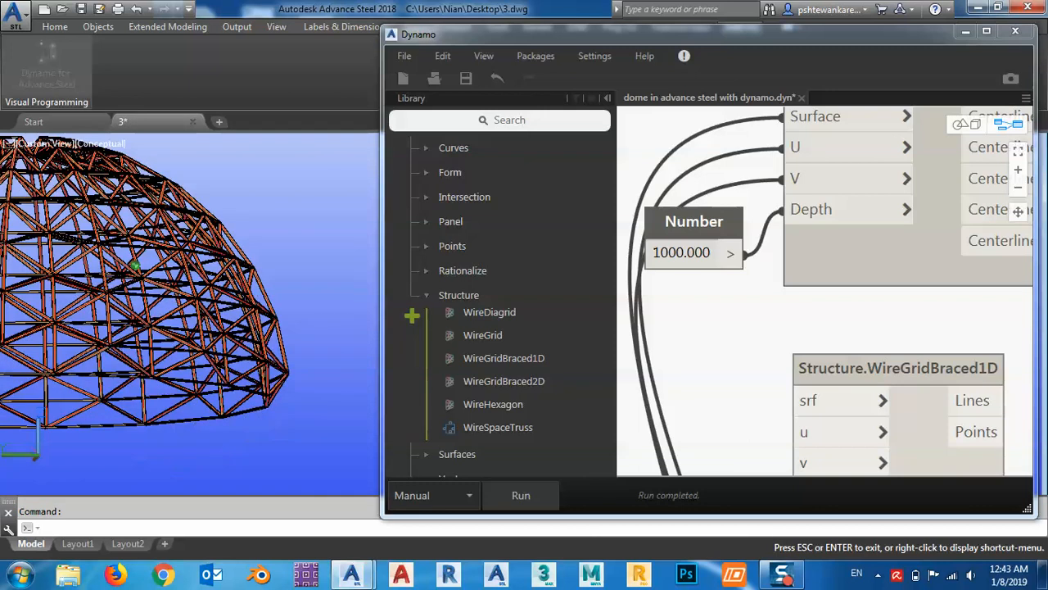
scroll(91, 314, "down", 2)
scroll(174, 314, "down", 2)
middle_click_drag(196, 324, 227, 245, "shift")
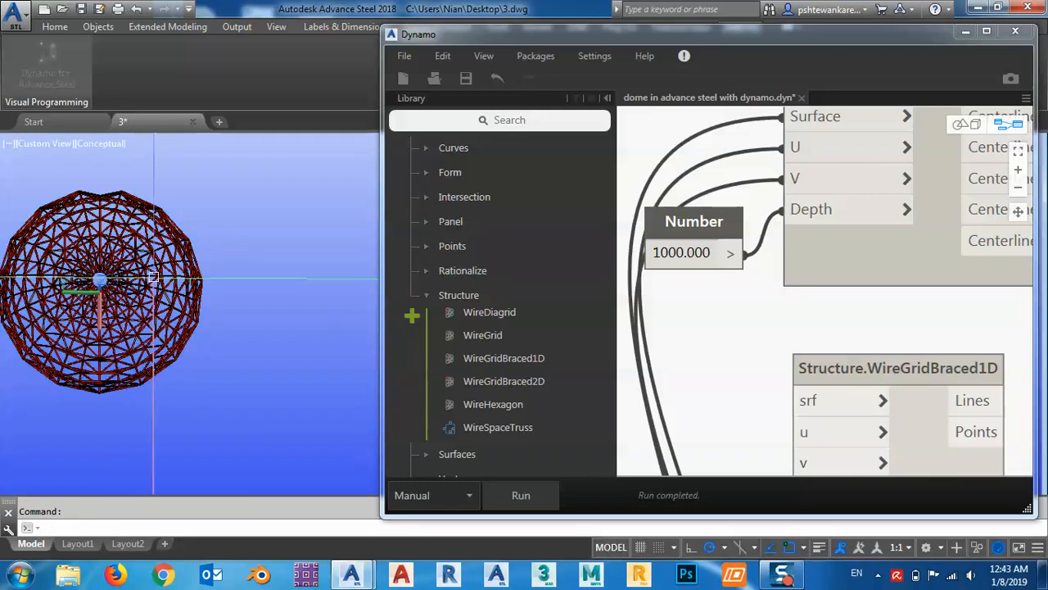
- Close Dynamo and save the changes to the dome in advance steel with dynamo.dyn graph
left_click_drag(541, 32, 326, 100)
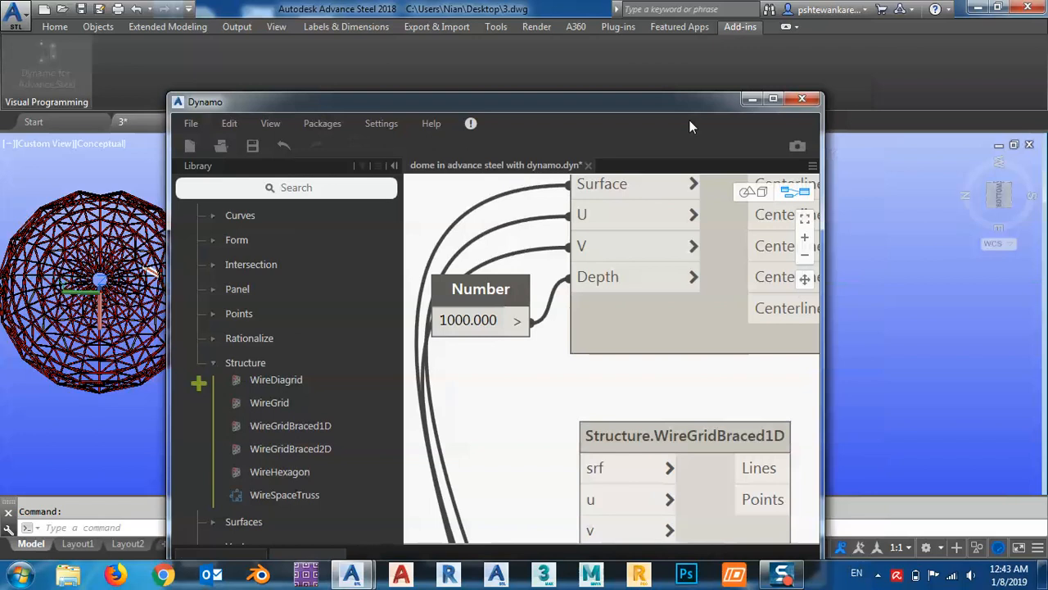
left_click(801, 100)
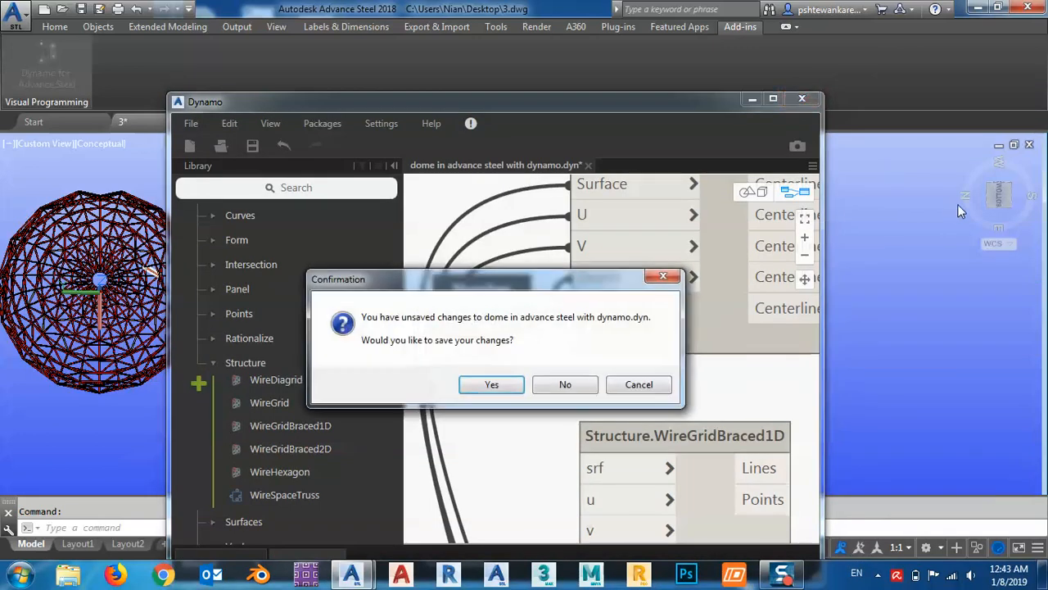
left_click(494, 385)
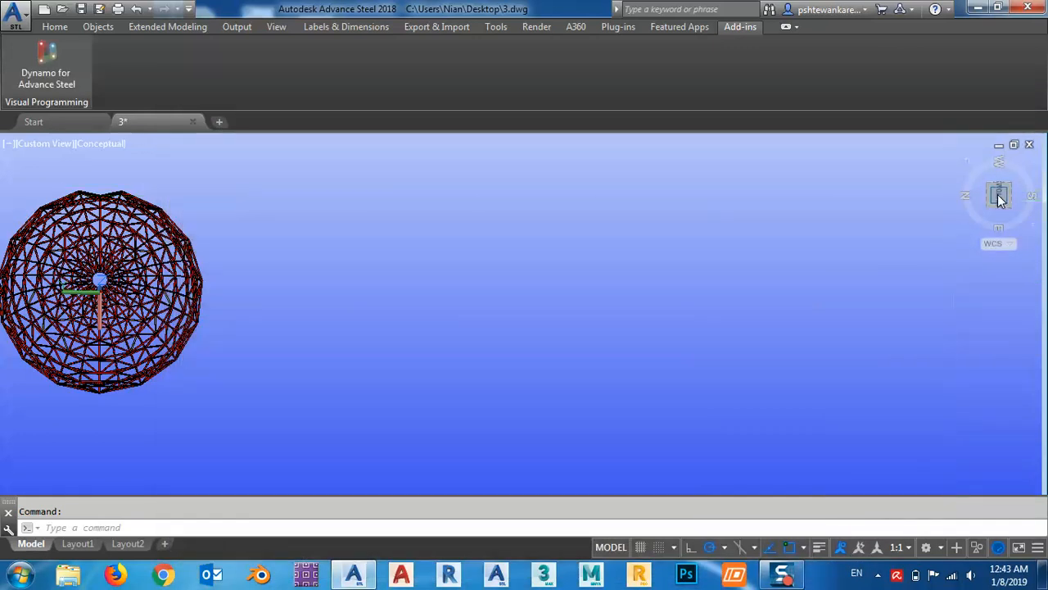
- Examine the finished dome in the bottom view, close up at its rim, and from an angled 3D view
left_click(999, 197)
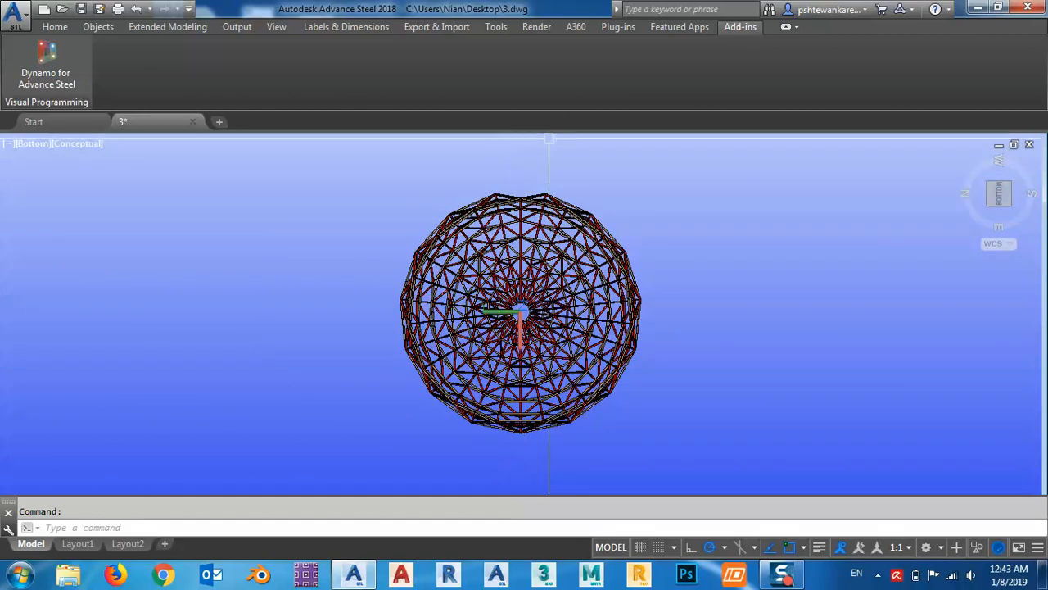
scroll(547, 144, "up", 6)
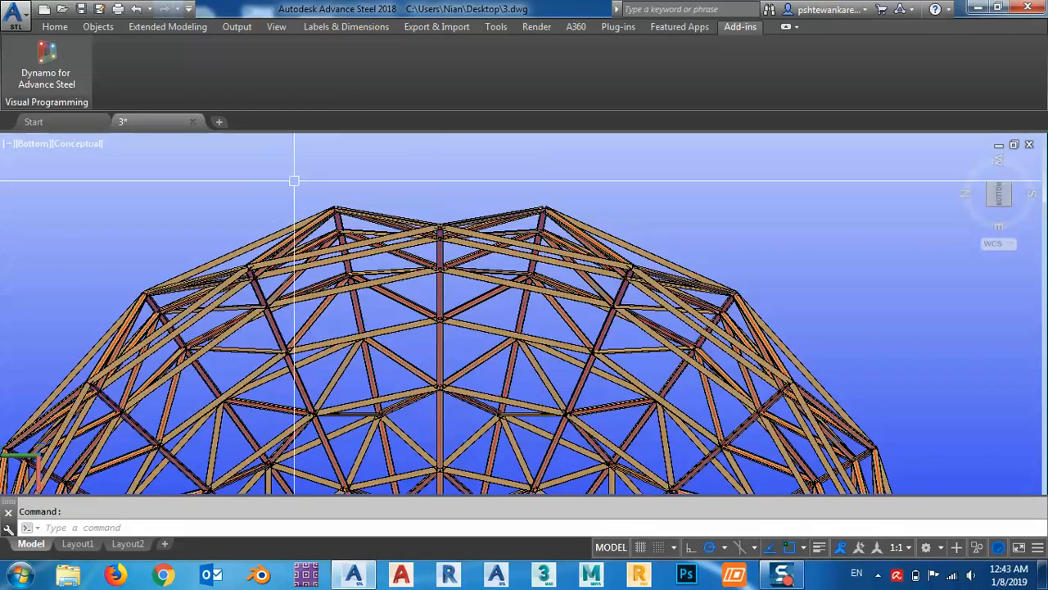
scroll(458, 135, "down", 10)
middle_click_drag(536, 386, 576, 342)
middle_click_drag(610, 243, 562, 349)
scroll(561, 345, "up", 3)
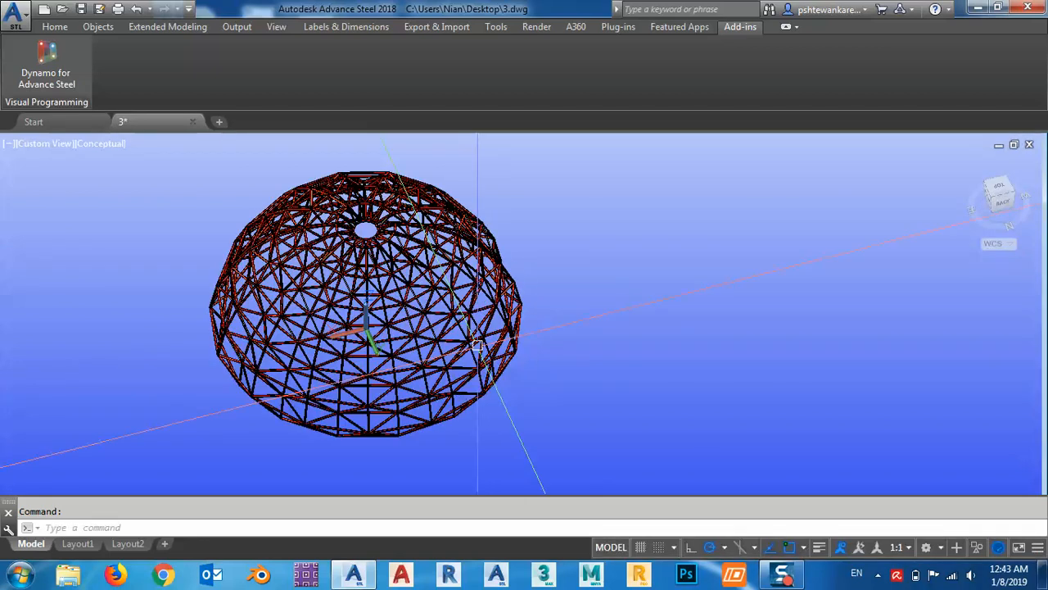
middle_click_drag(477, 345, 497, 354, "shift")
middle_click_drag(475, 300, 386, 310)
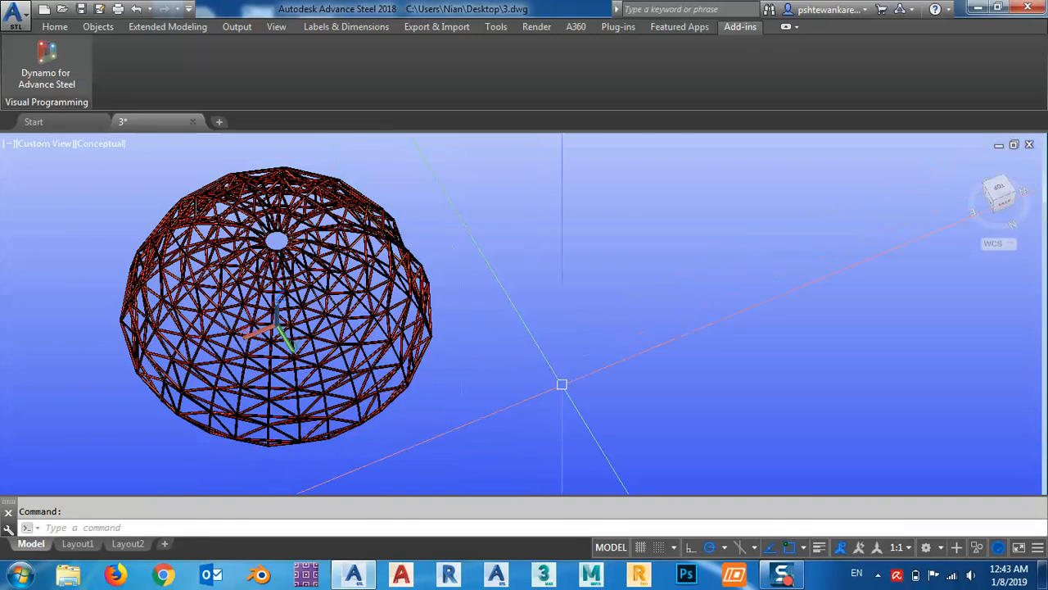